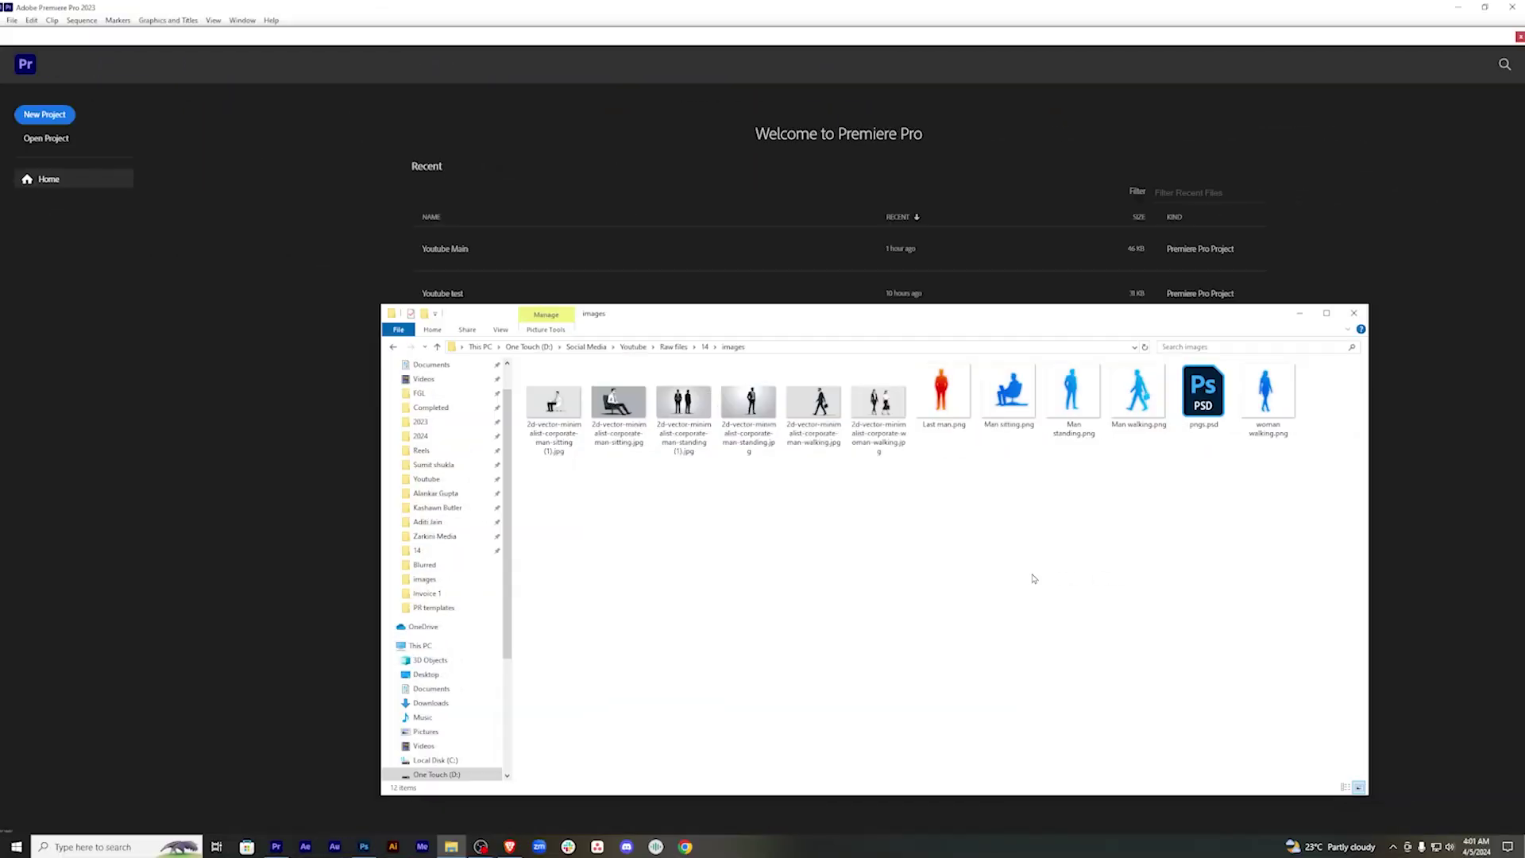
Maximize the images folder window with Win+Up so it fills the screen.
key("super+Up")
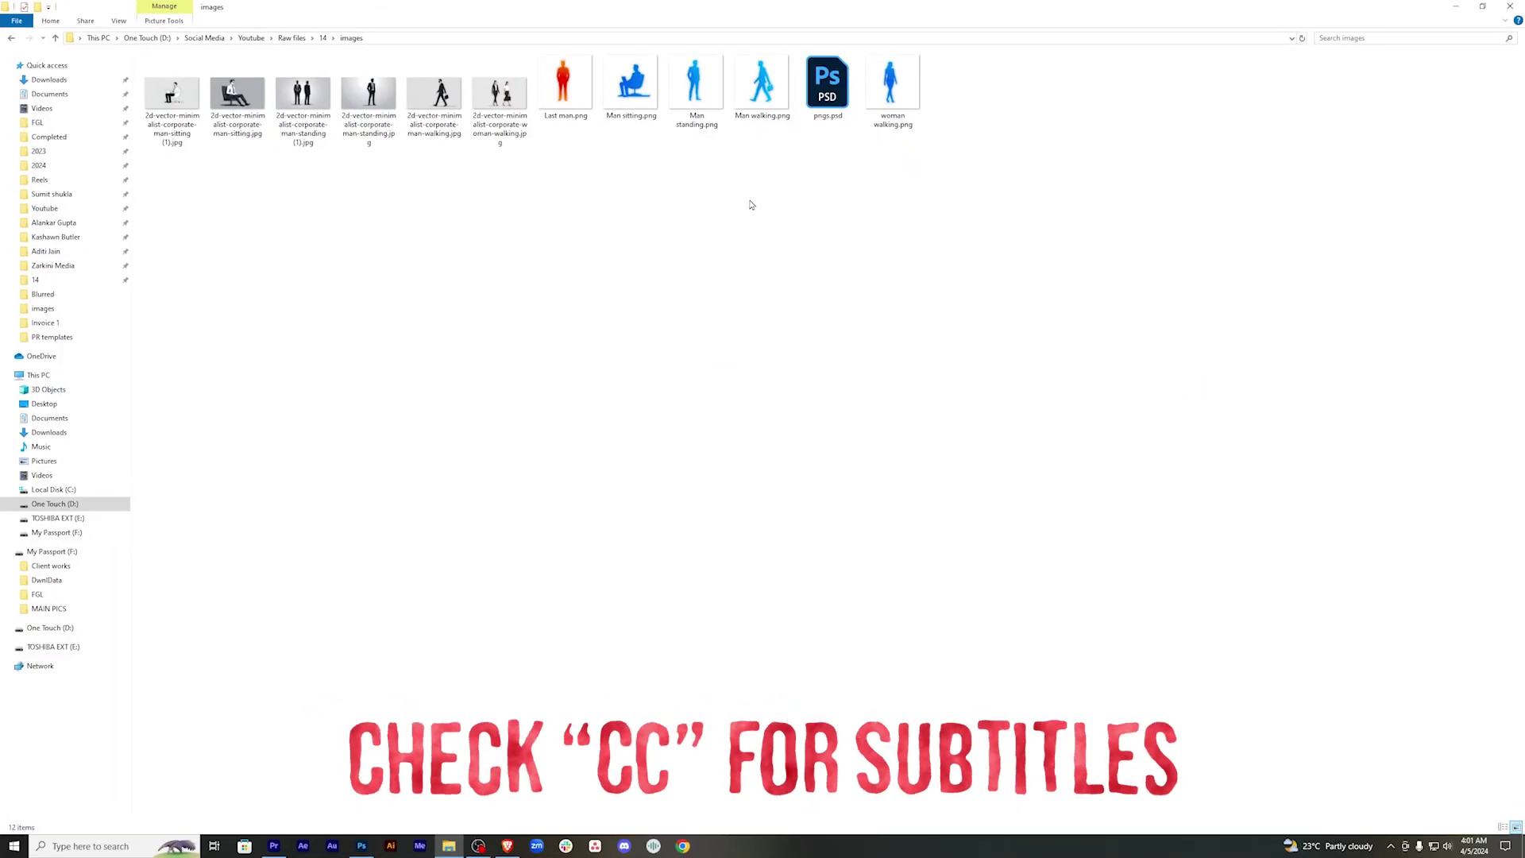
double_click(632, 83)
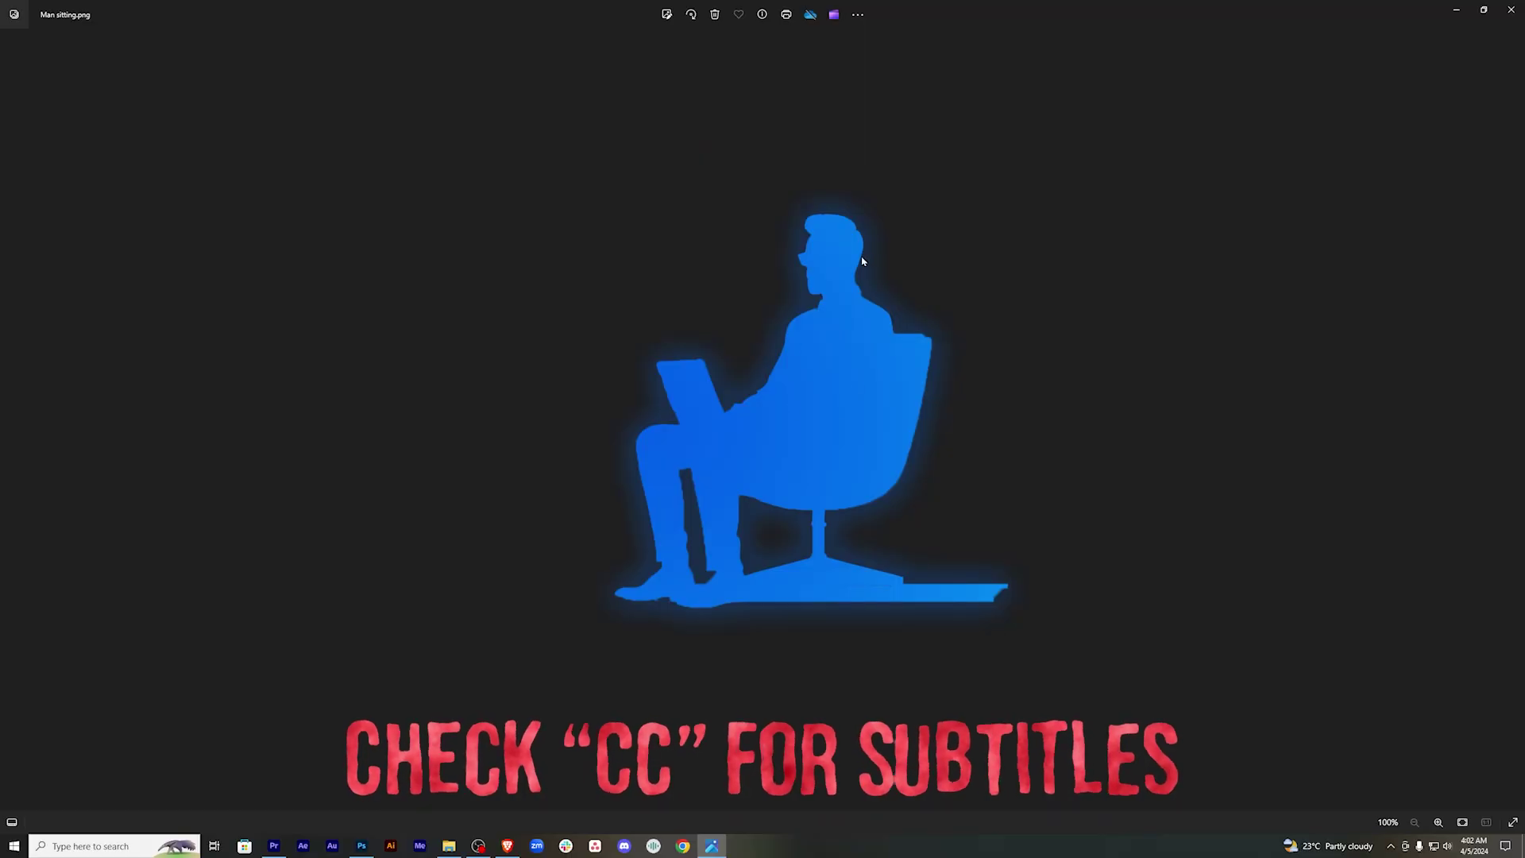
key("Left")
key("Right")
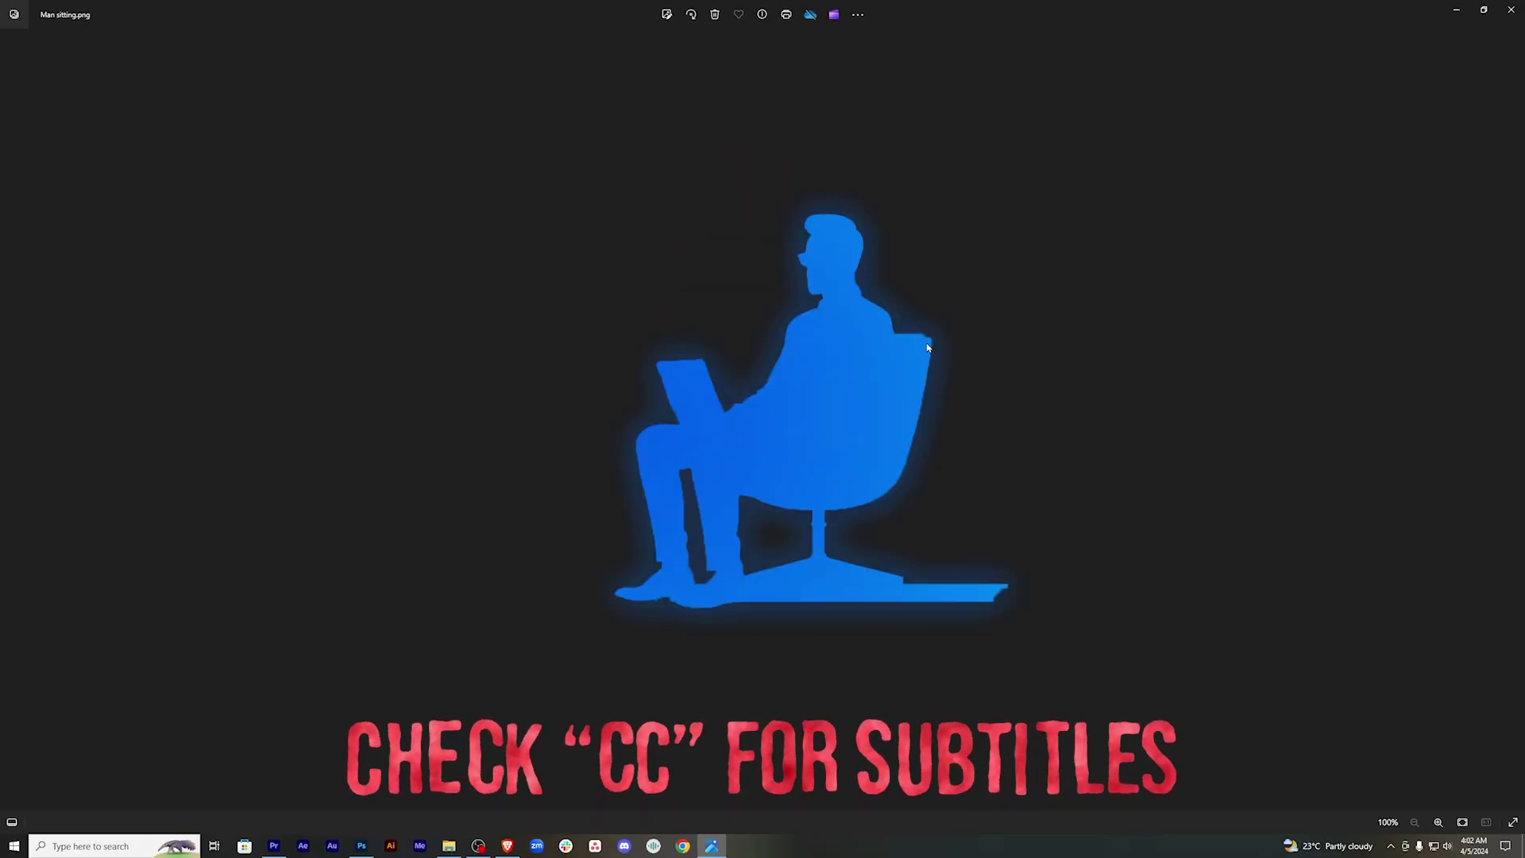
key("Right")
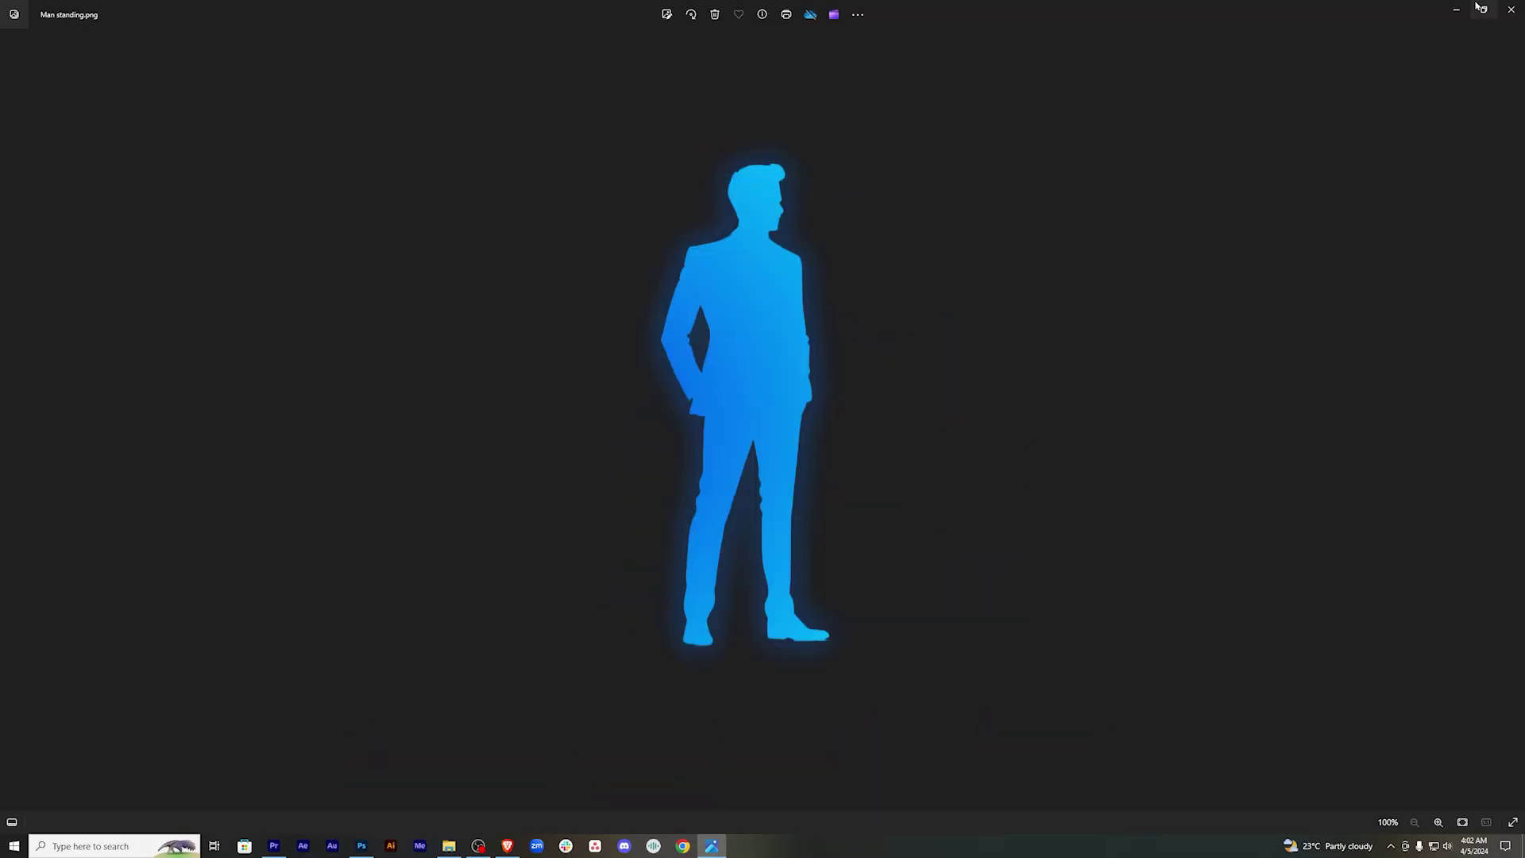
key("Right")
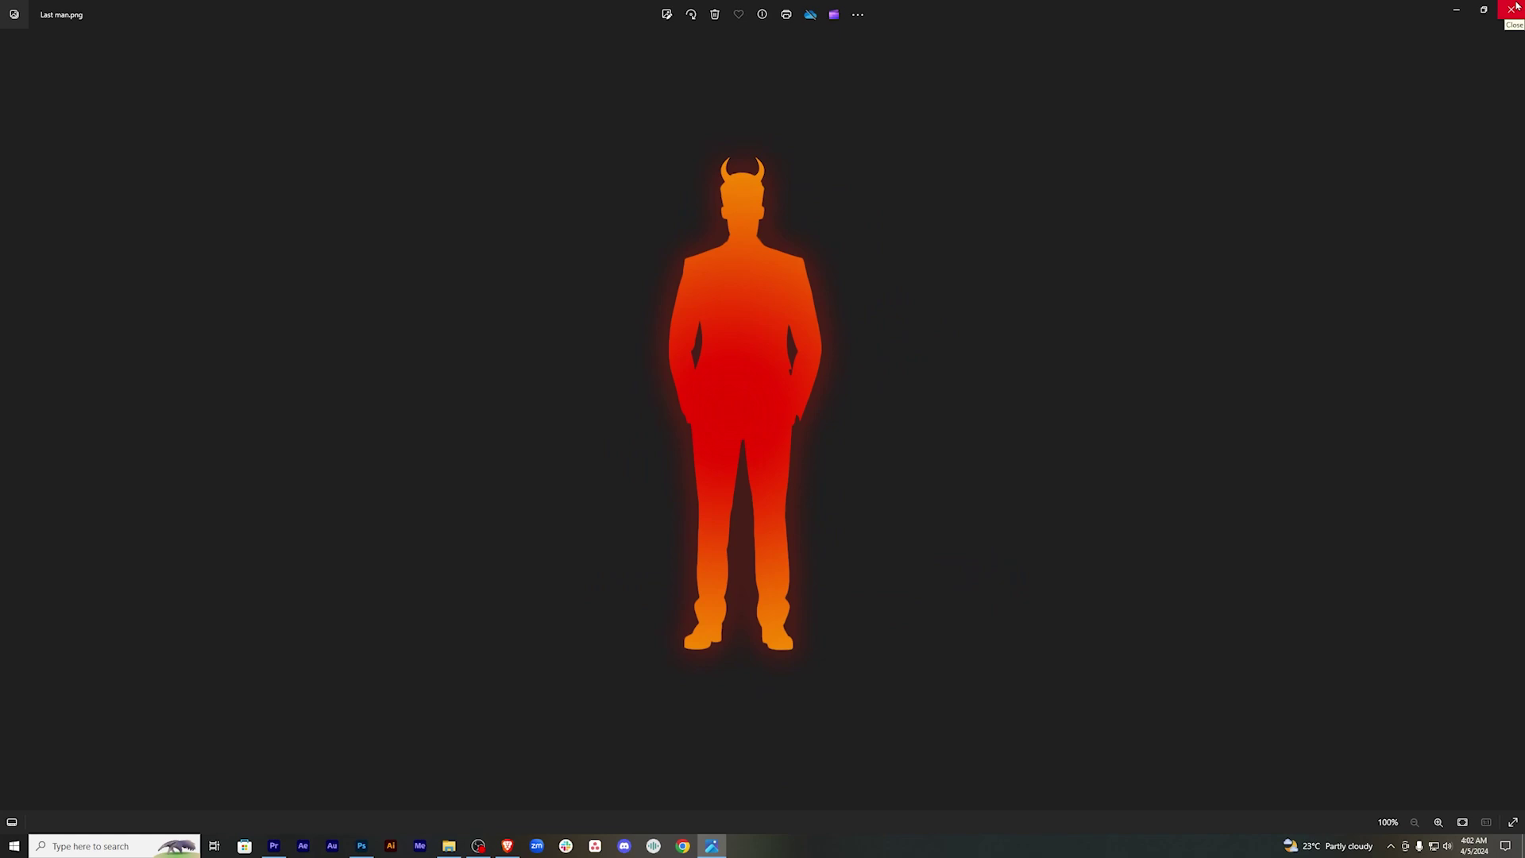
left_click(1510, 8)
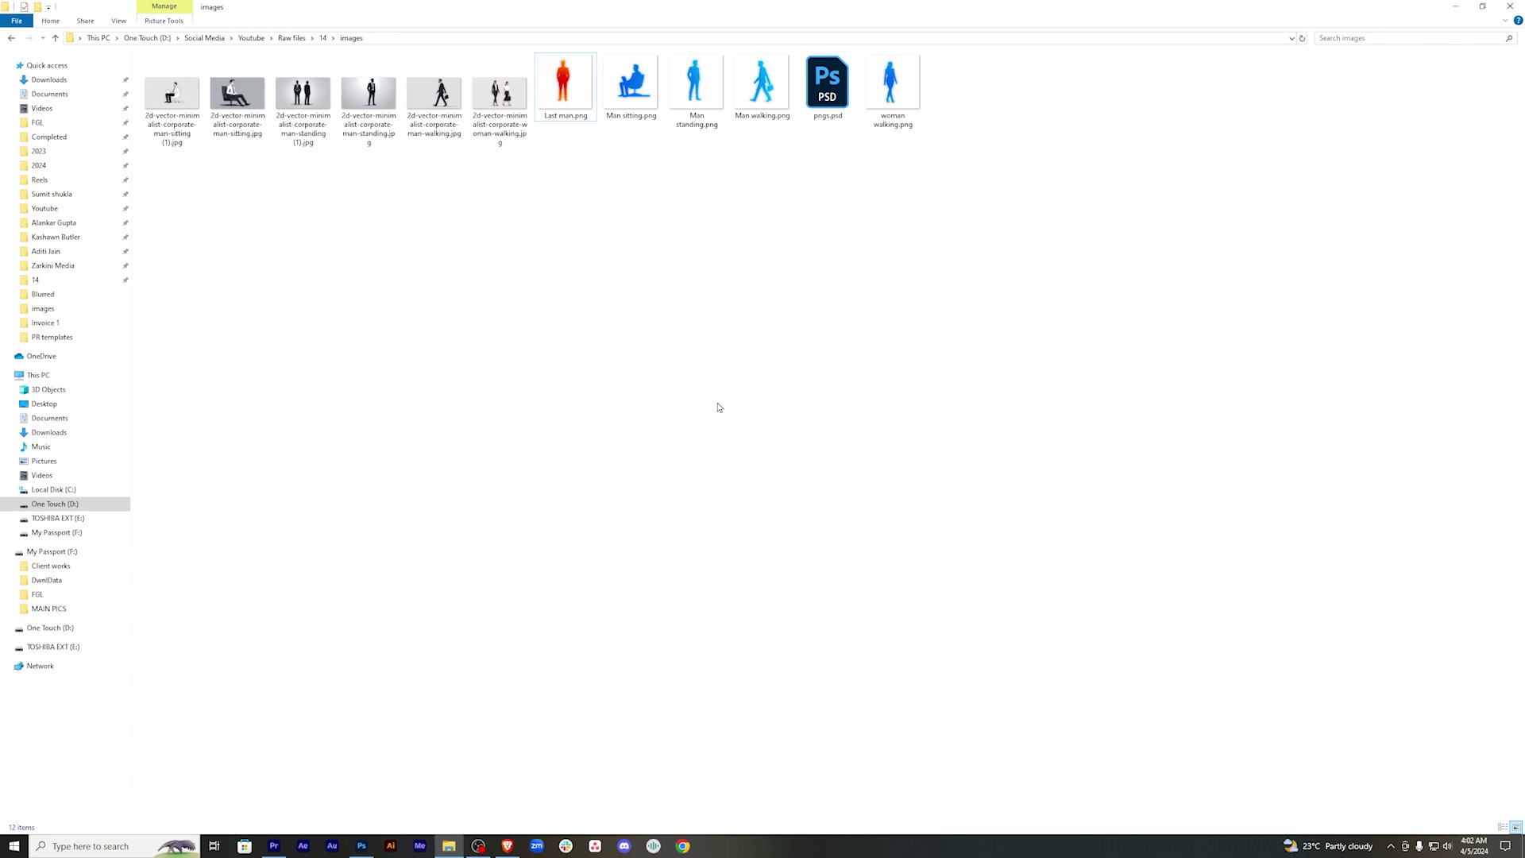
right_click(718, 407)
left_click(801, 450)
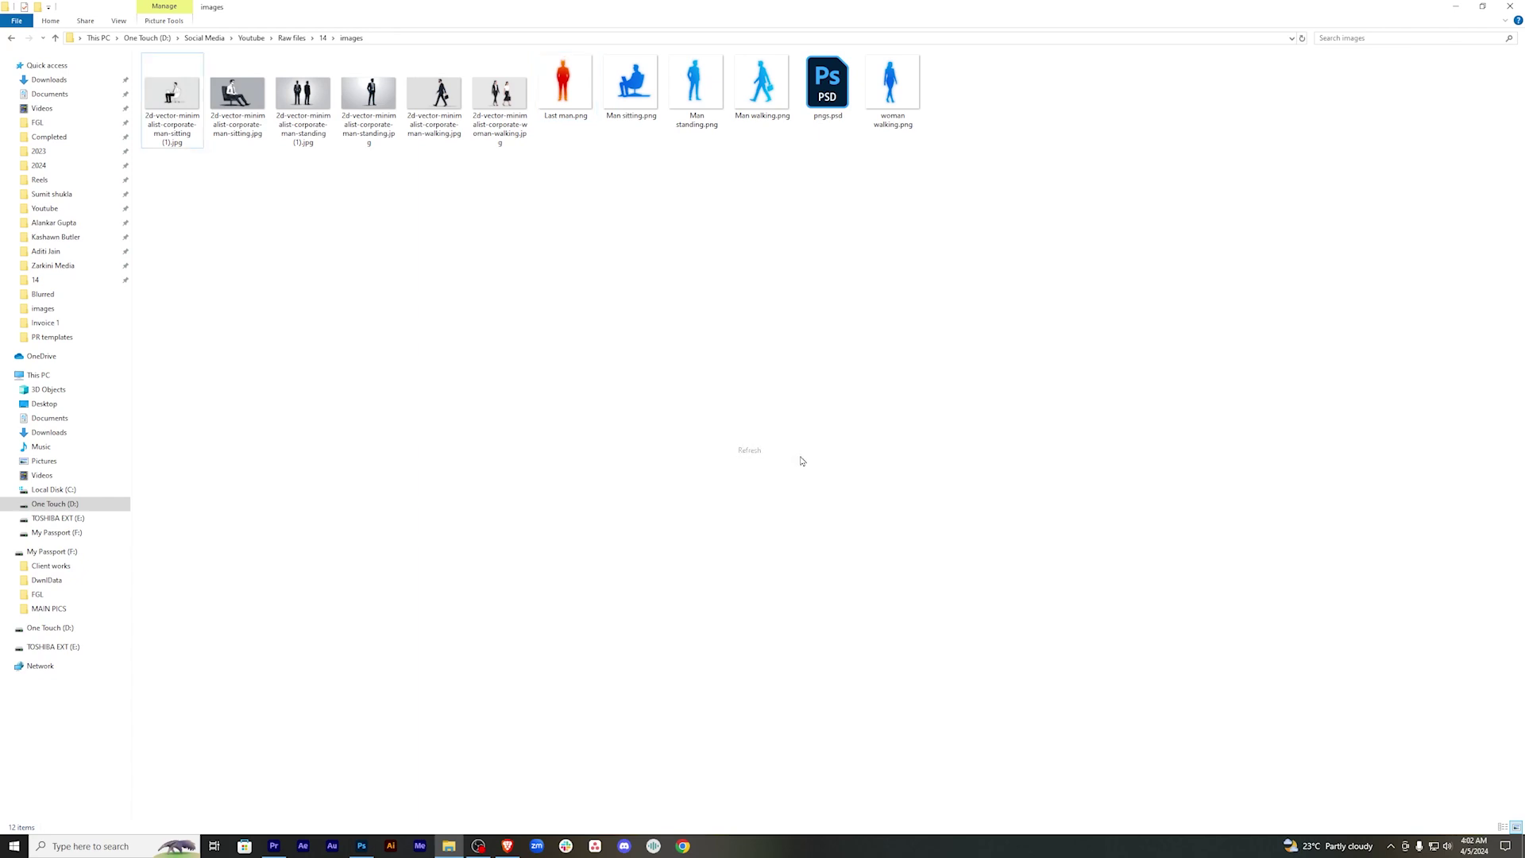
Create a blank 1080 × 1080 px Photoshop document, then close the devil preview and drag the standing-men image.
left_click(362, 847)
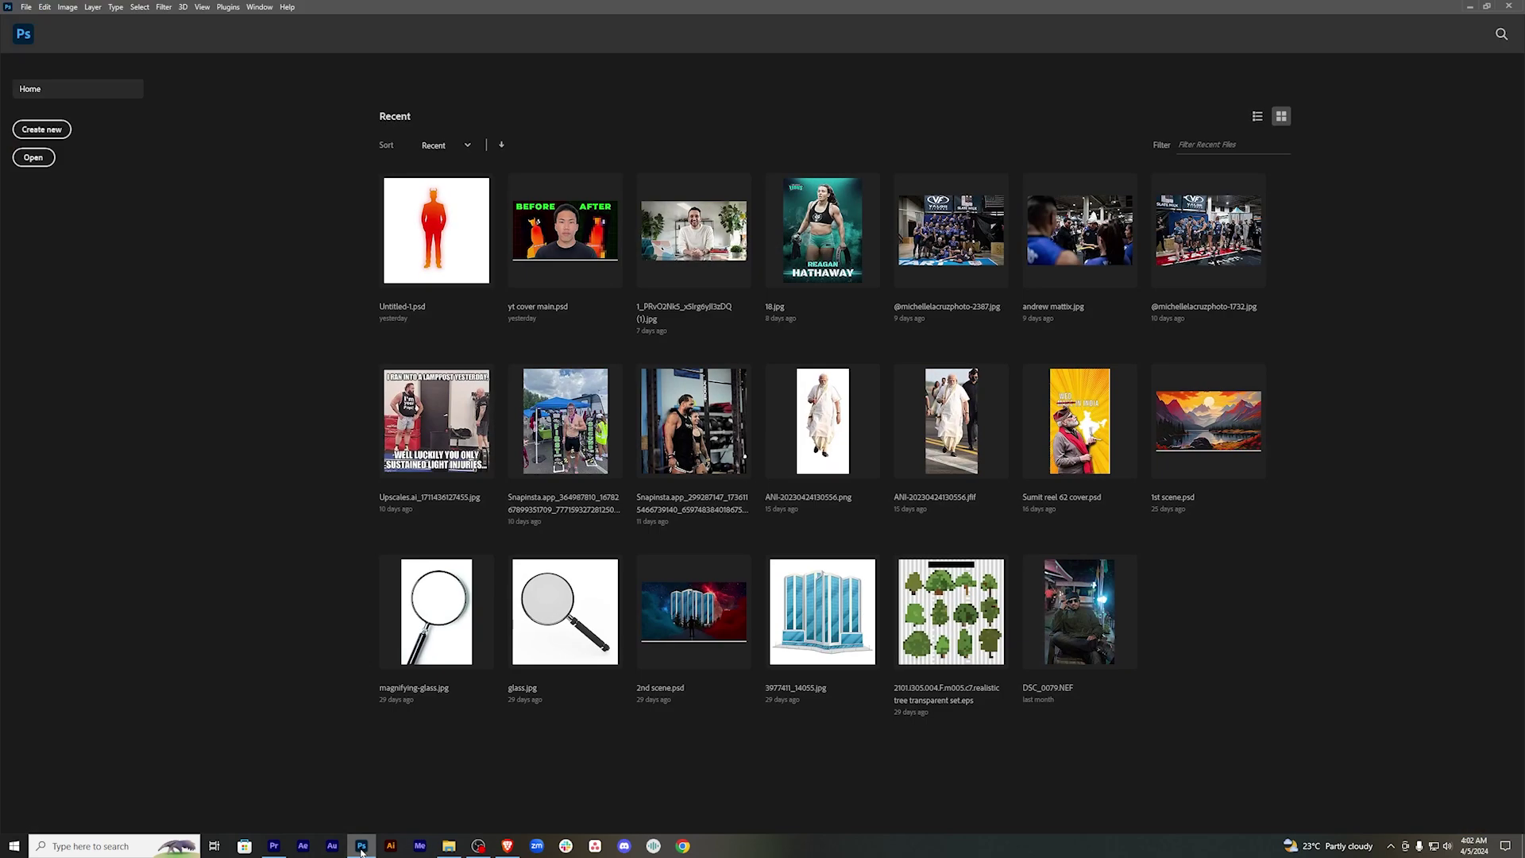
left_click(42, 131)
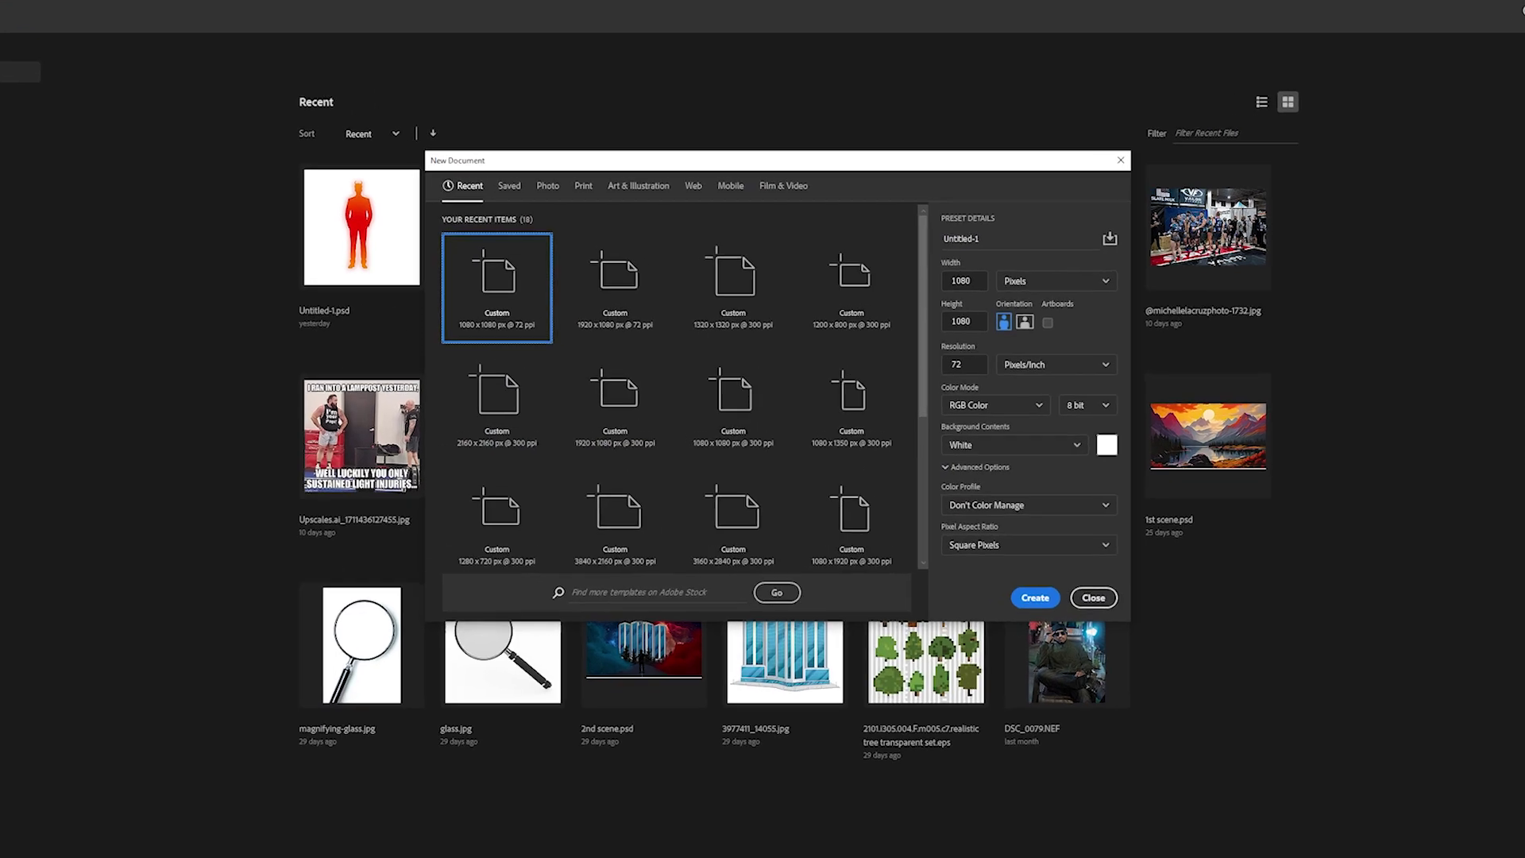
left_click(940, 282)
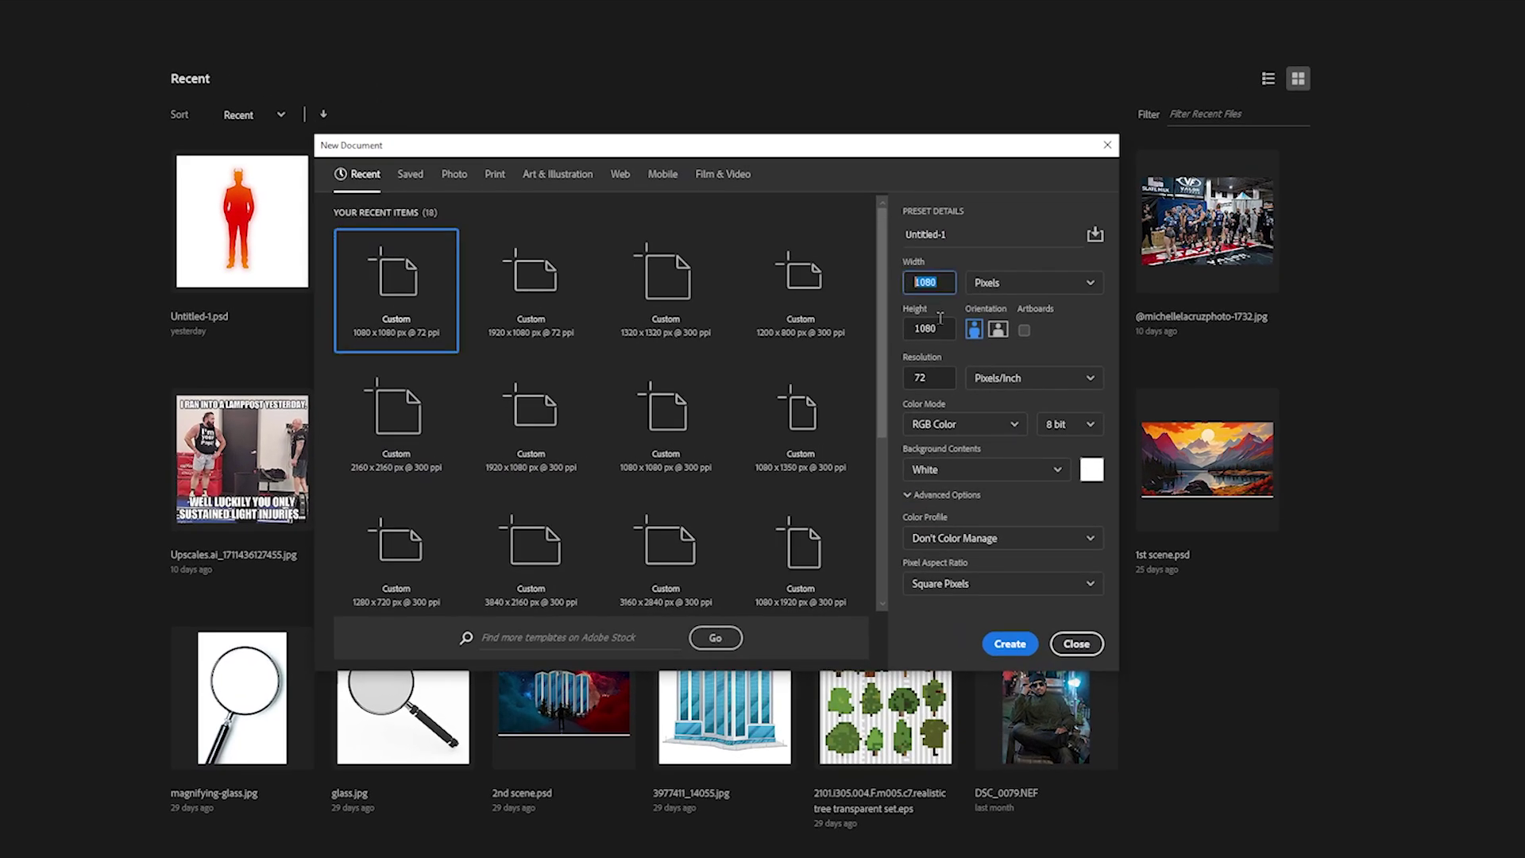
left_click(913, 327)
left_click_drag(937, 281, 902, 282)
left_click(1010, 643)
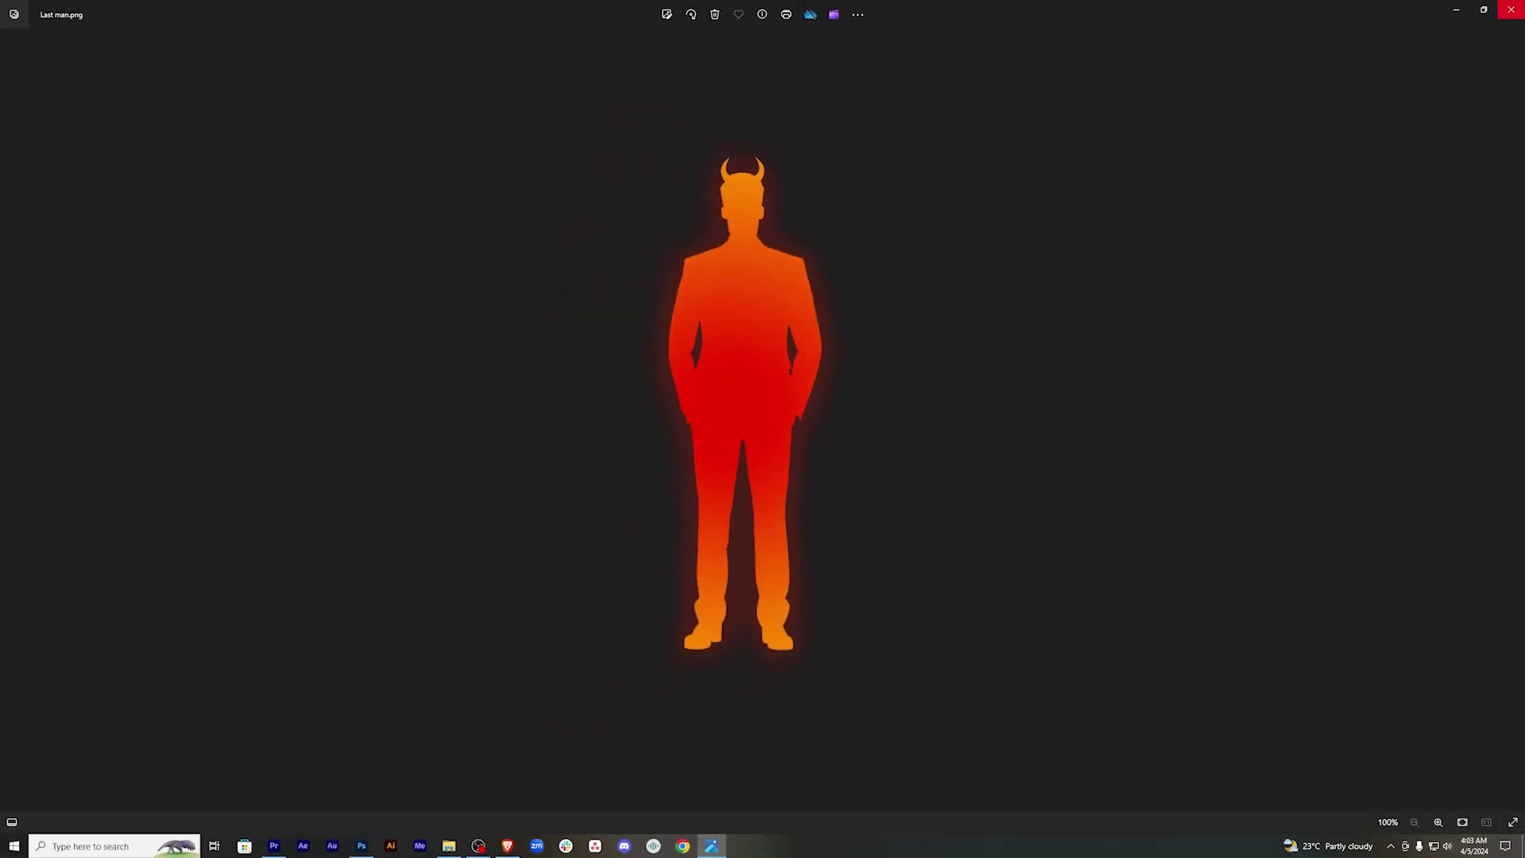
left_click(1511, 10)
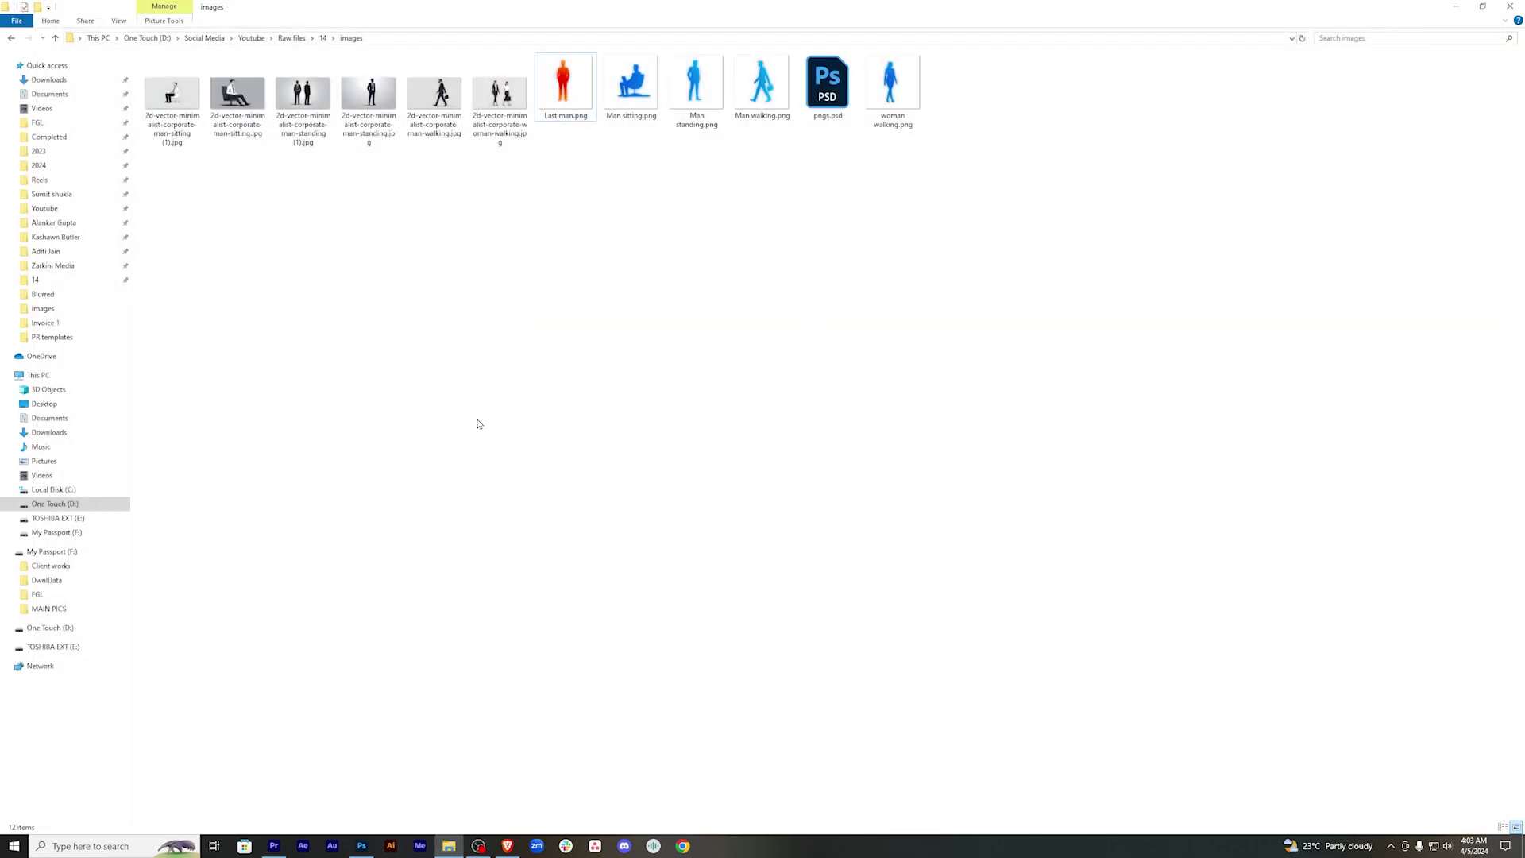
left_click_drag(303, 96, 363, 836)
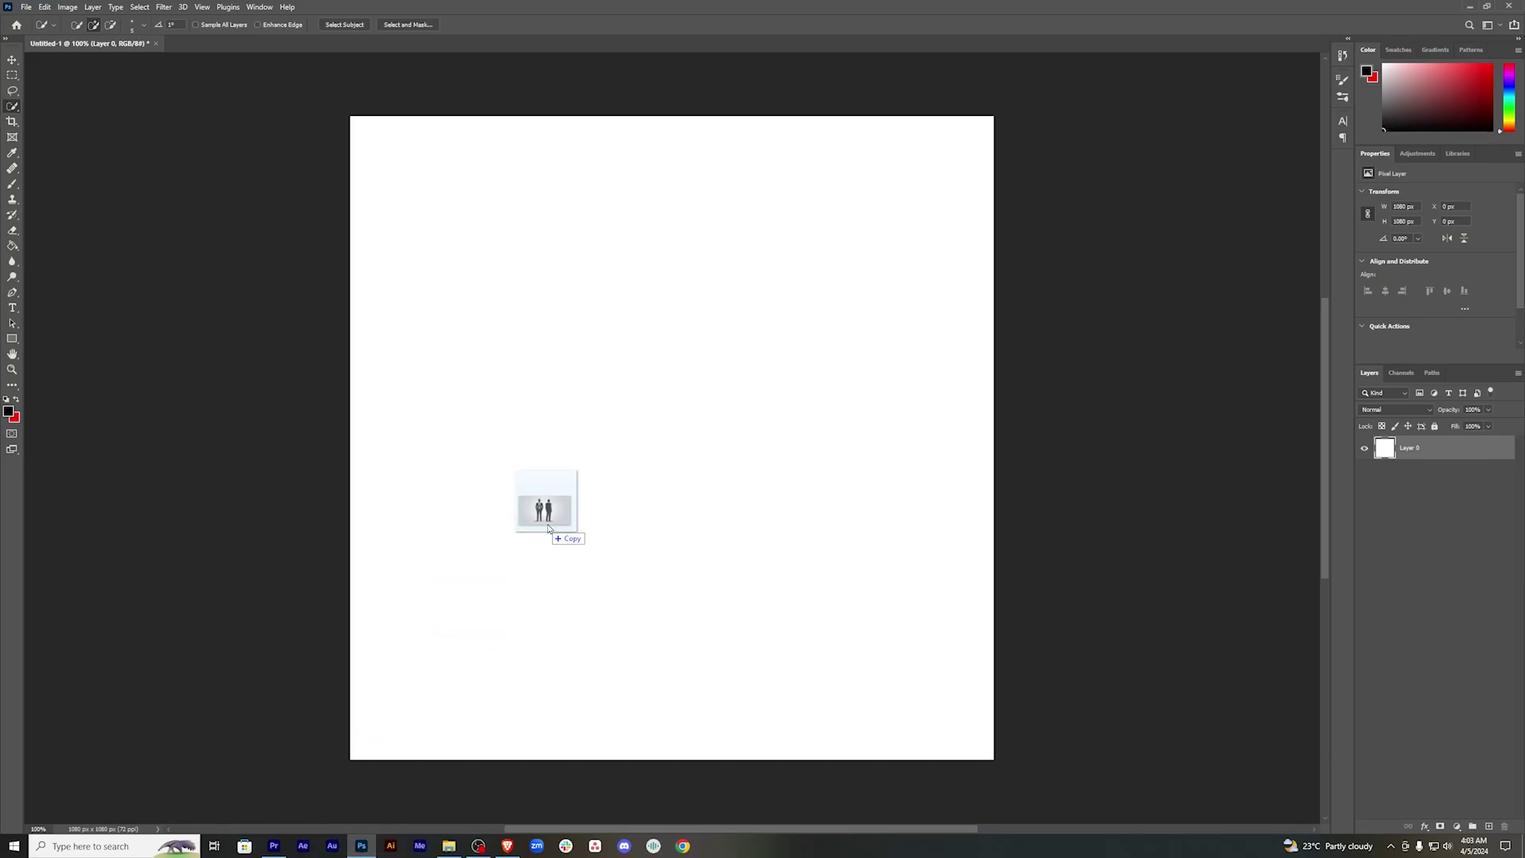
Drop the two-standing-men image onto the canvas, enlarge it slightly, nudge it right and confirm.
left_click_drag(363, 836, 556, 520)
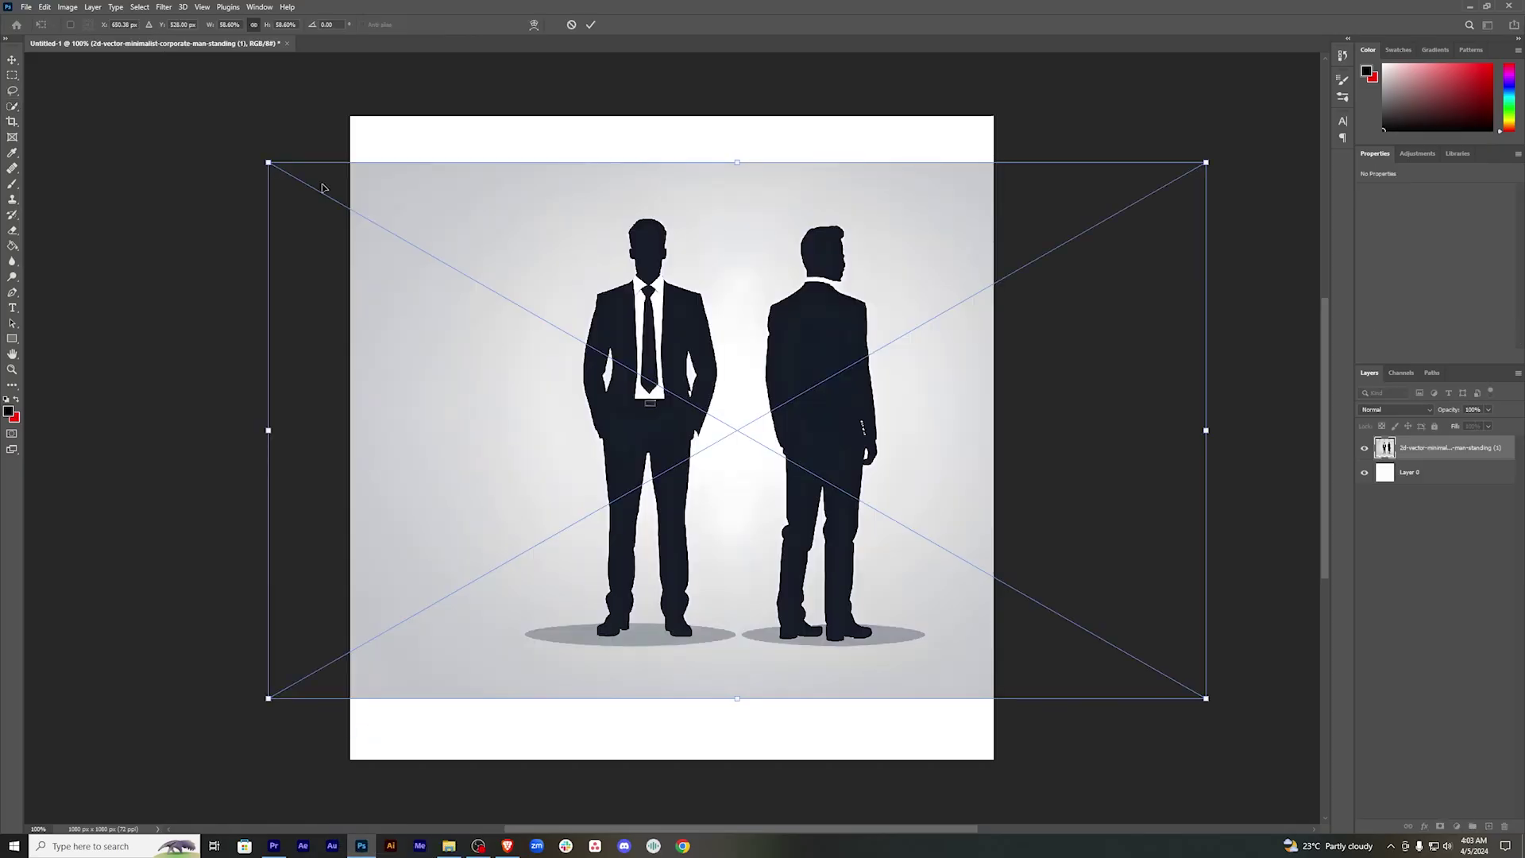
left_click_drag(267, 163, 236, 144)
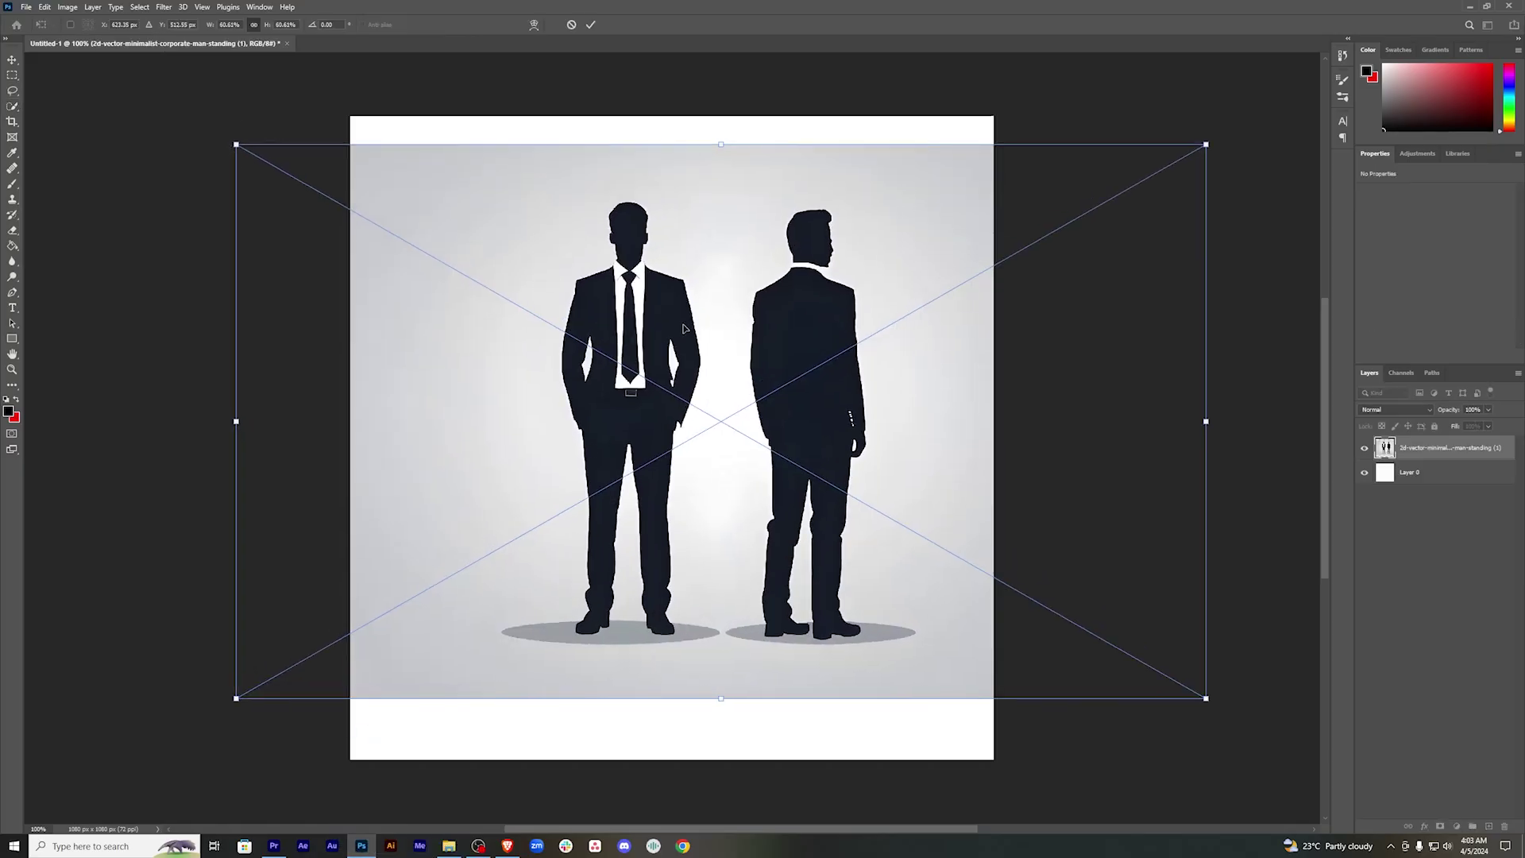
left_click_drag(729, 341, 758, 349)
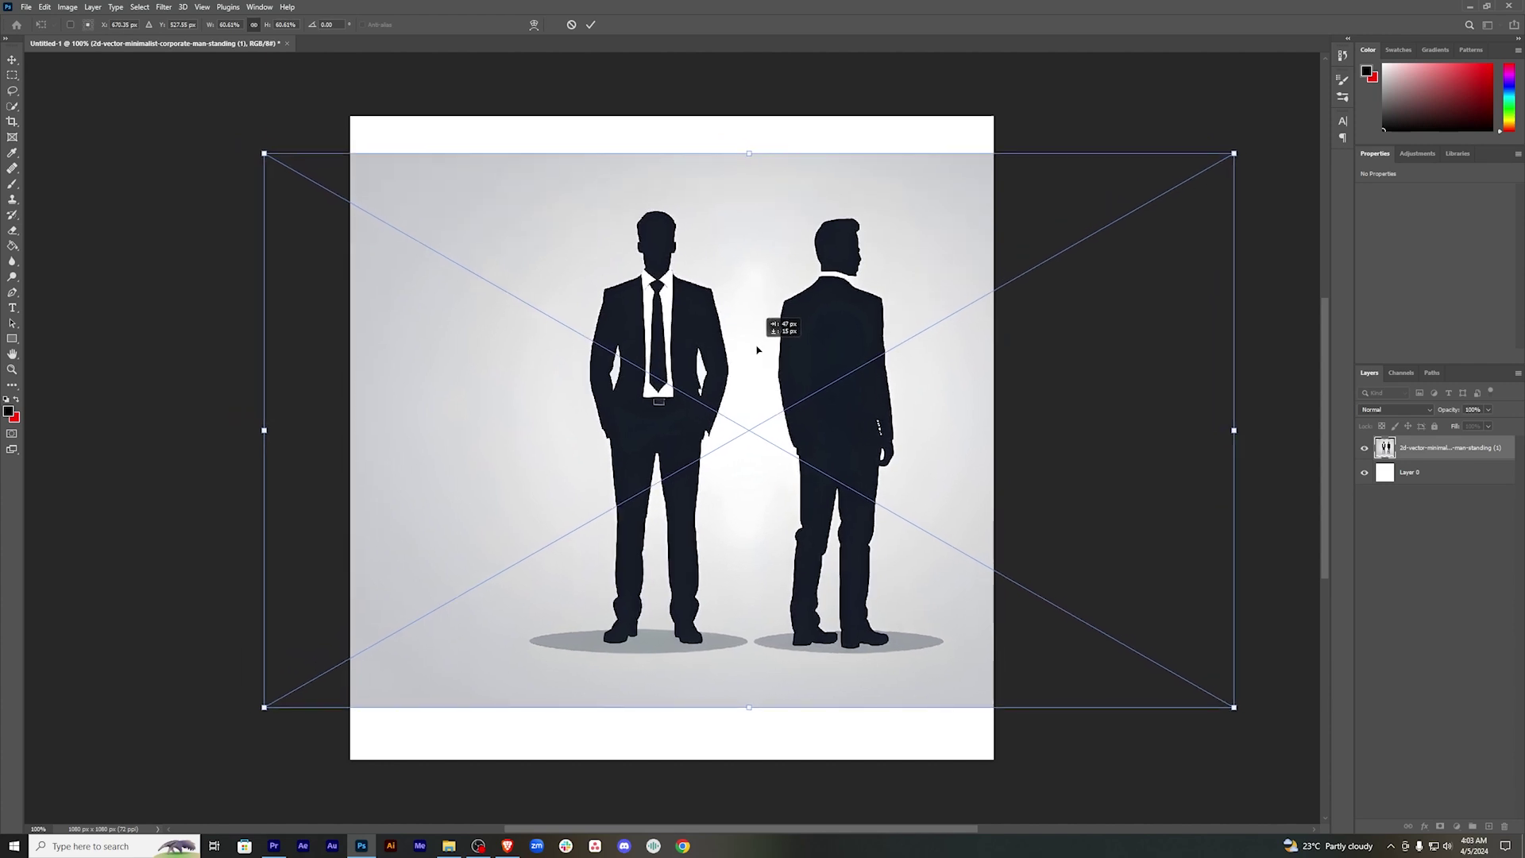
key("Return")
key("w")
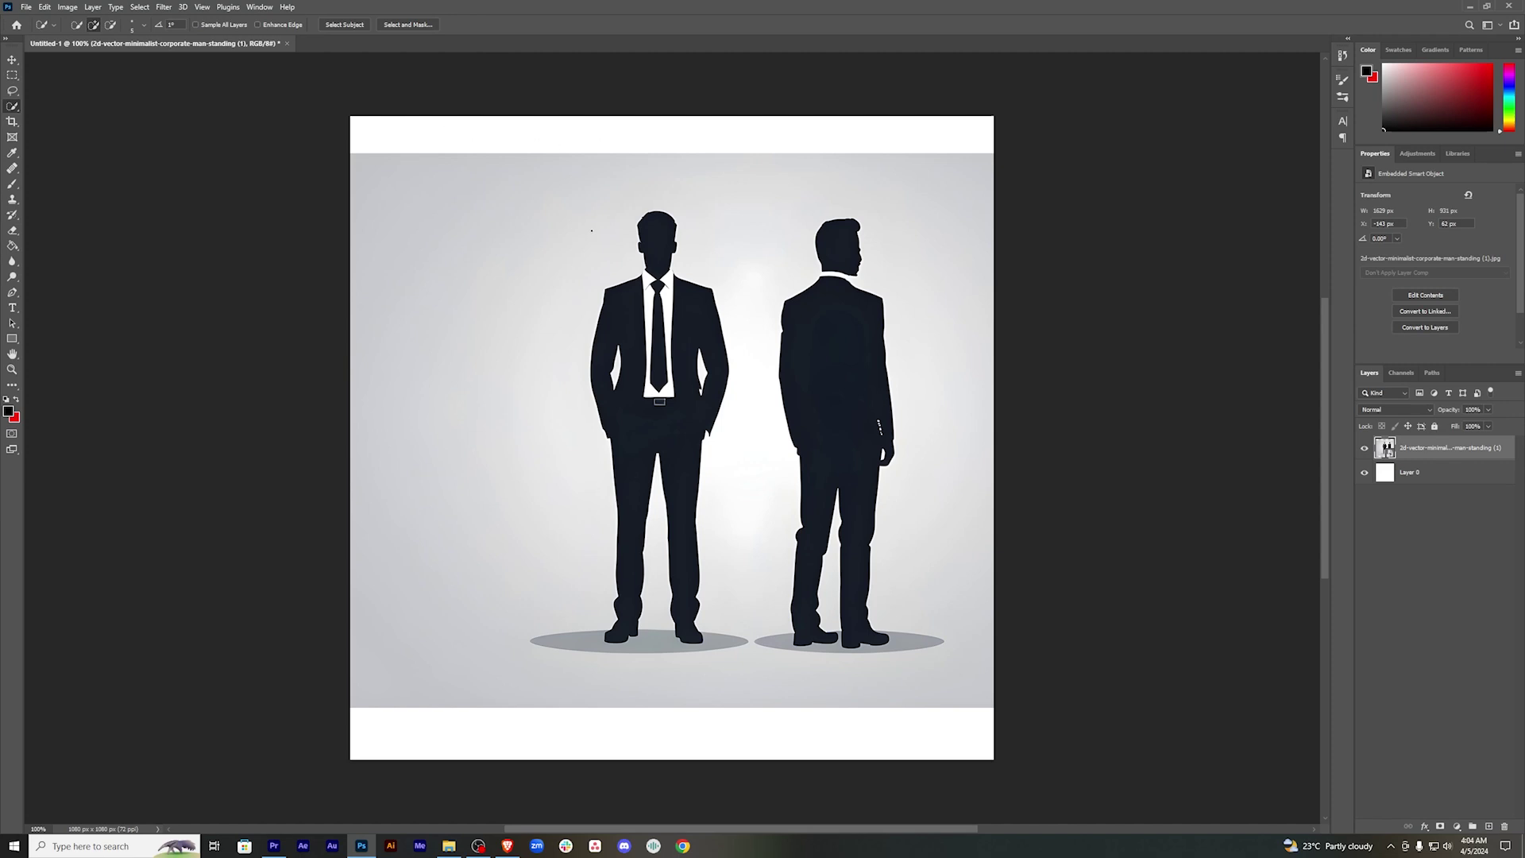
Use Select Subject on both men, then subtract the gap beside the left man's arm.
key("ctrl+plus")
key("ctrl+minus")
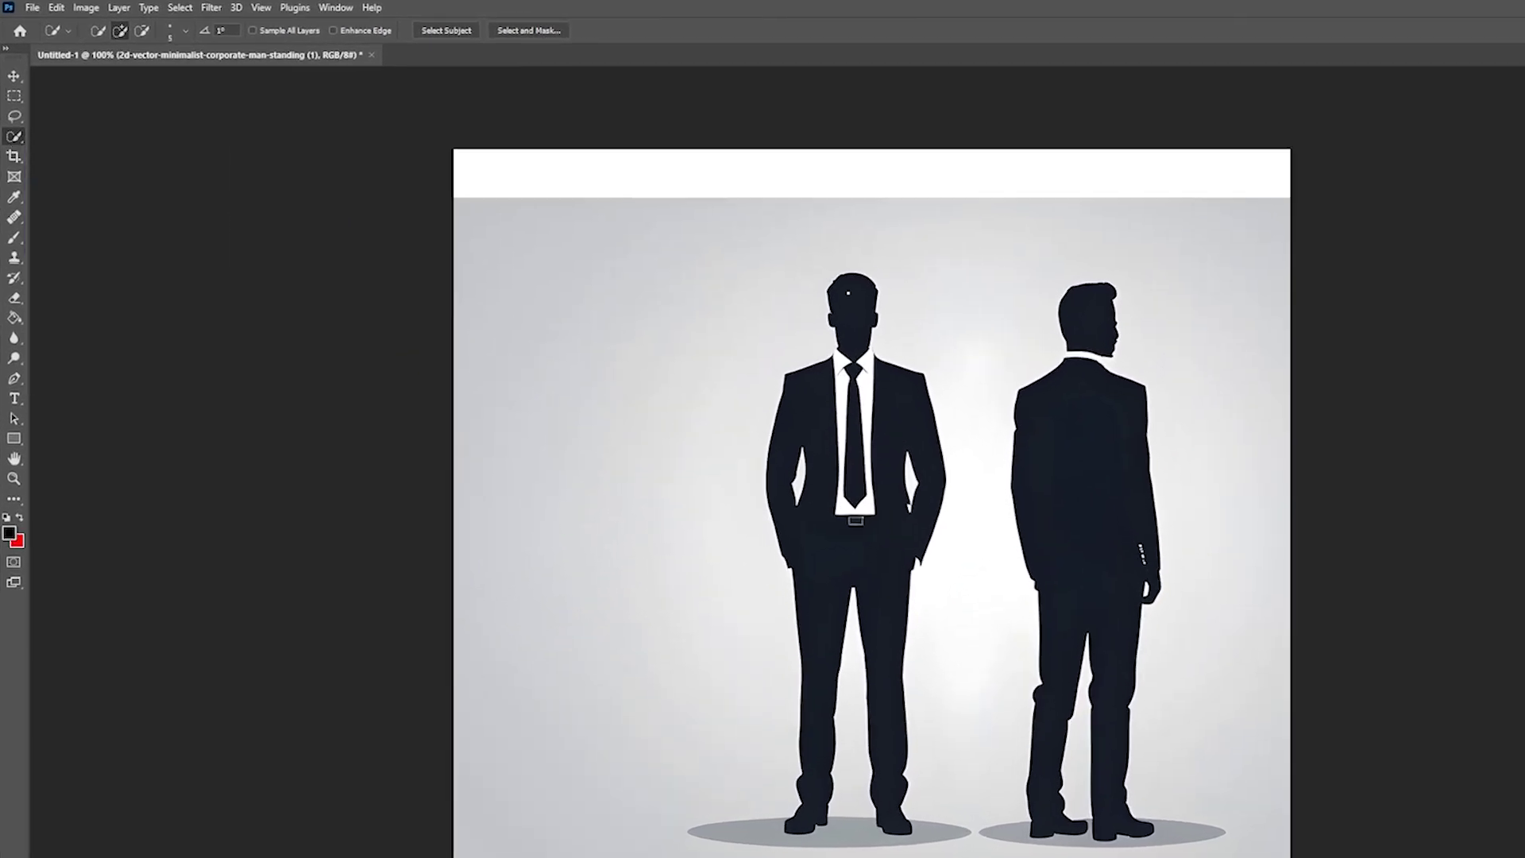
left_click(446, 31)
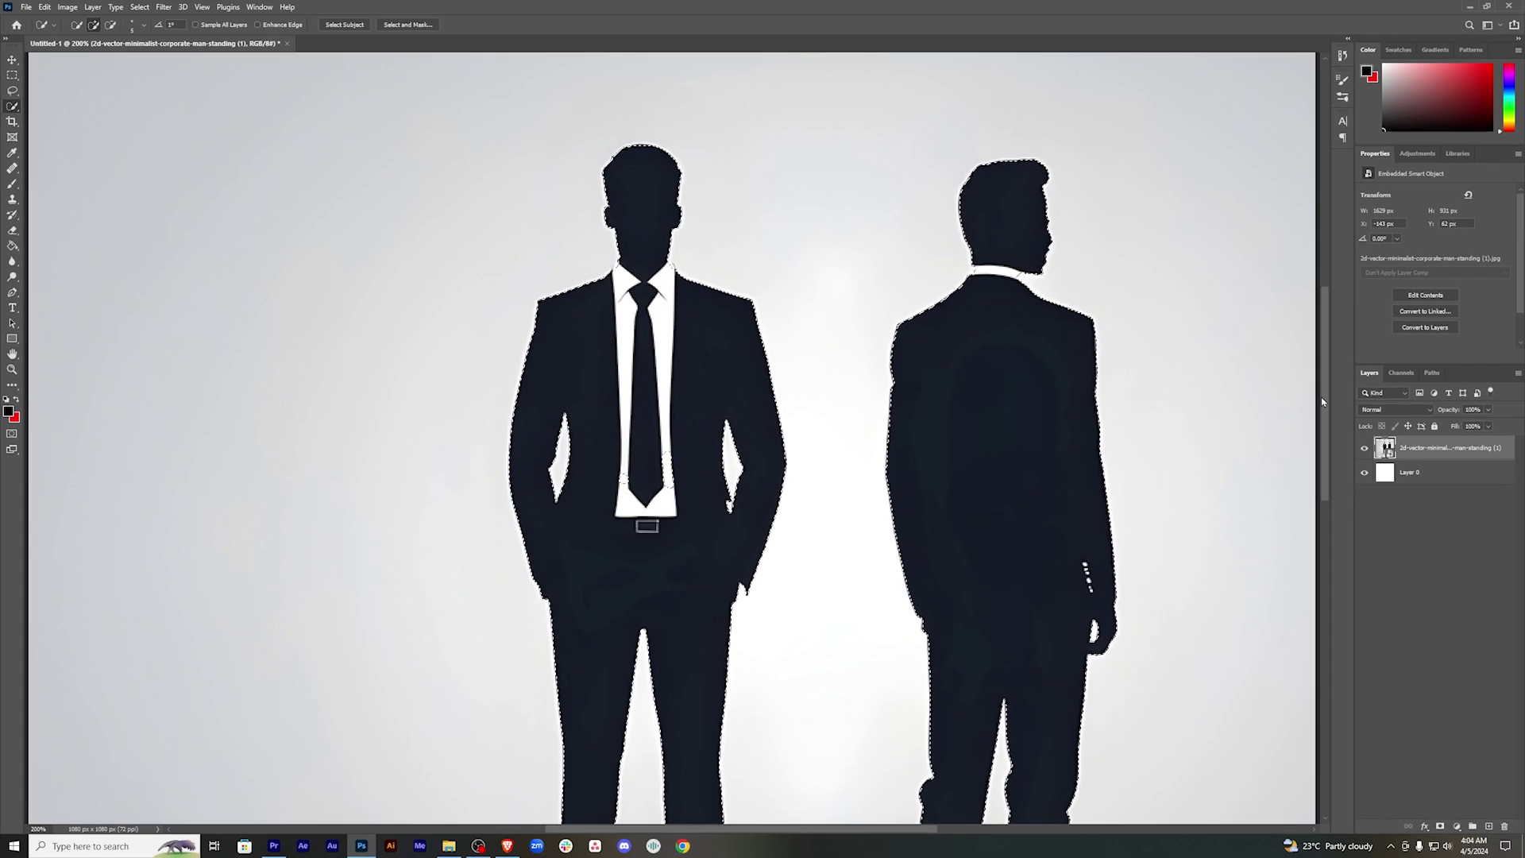
key("ctrl+plus")
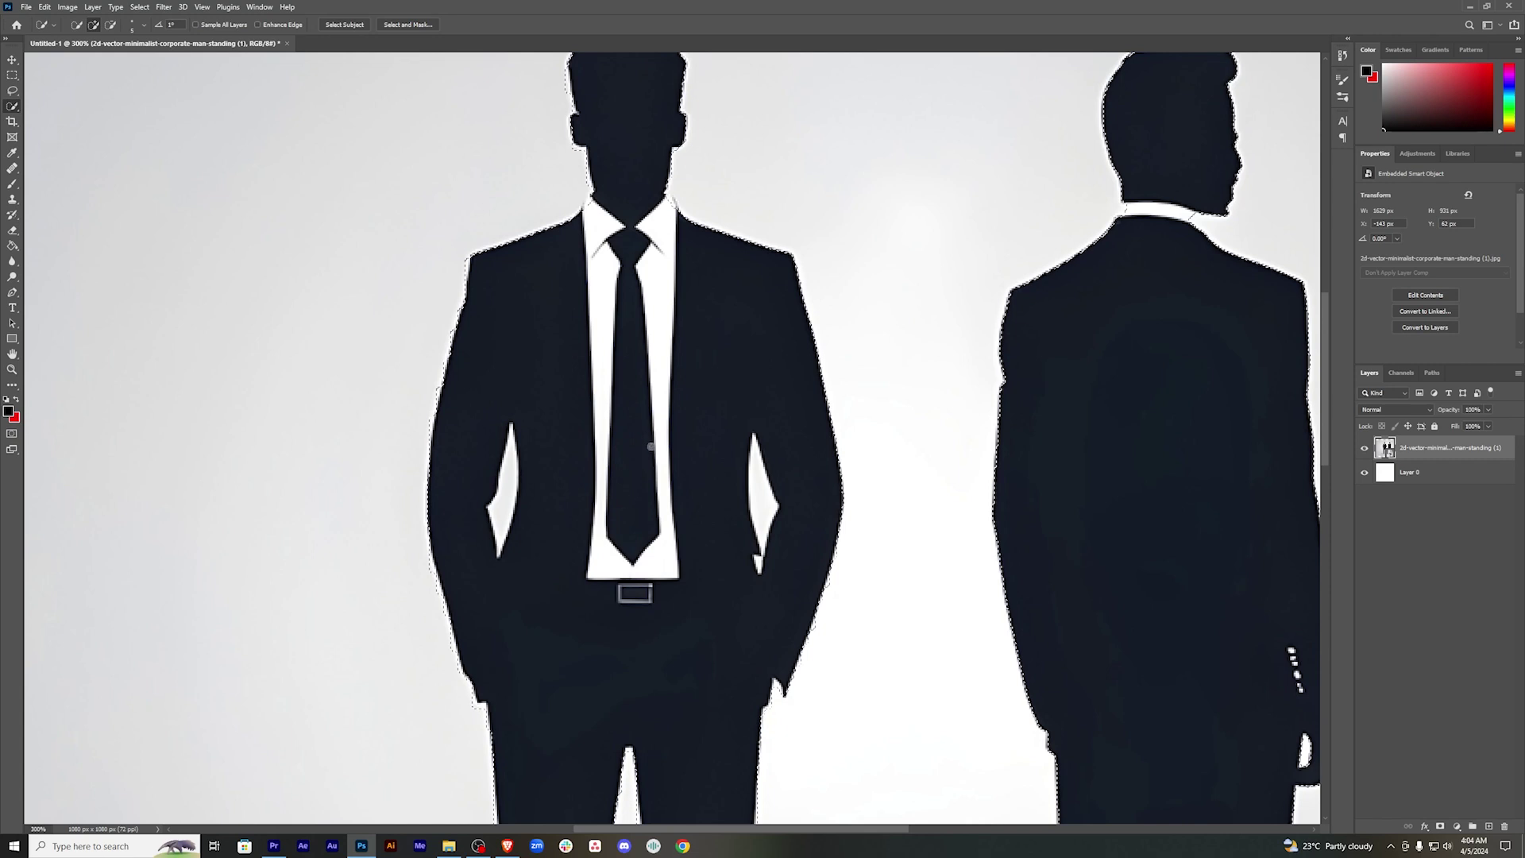
scroll(591, 345, "up", 3)
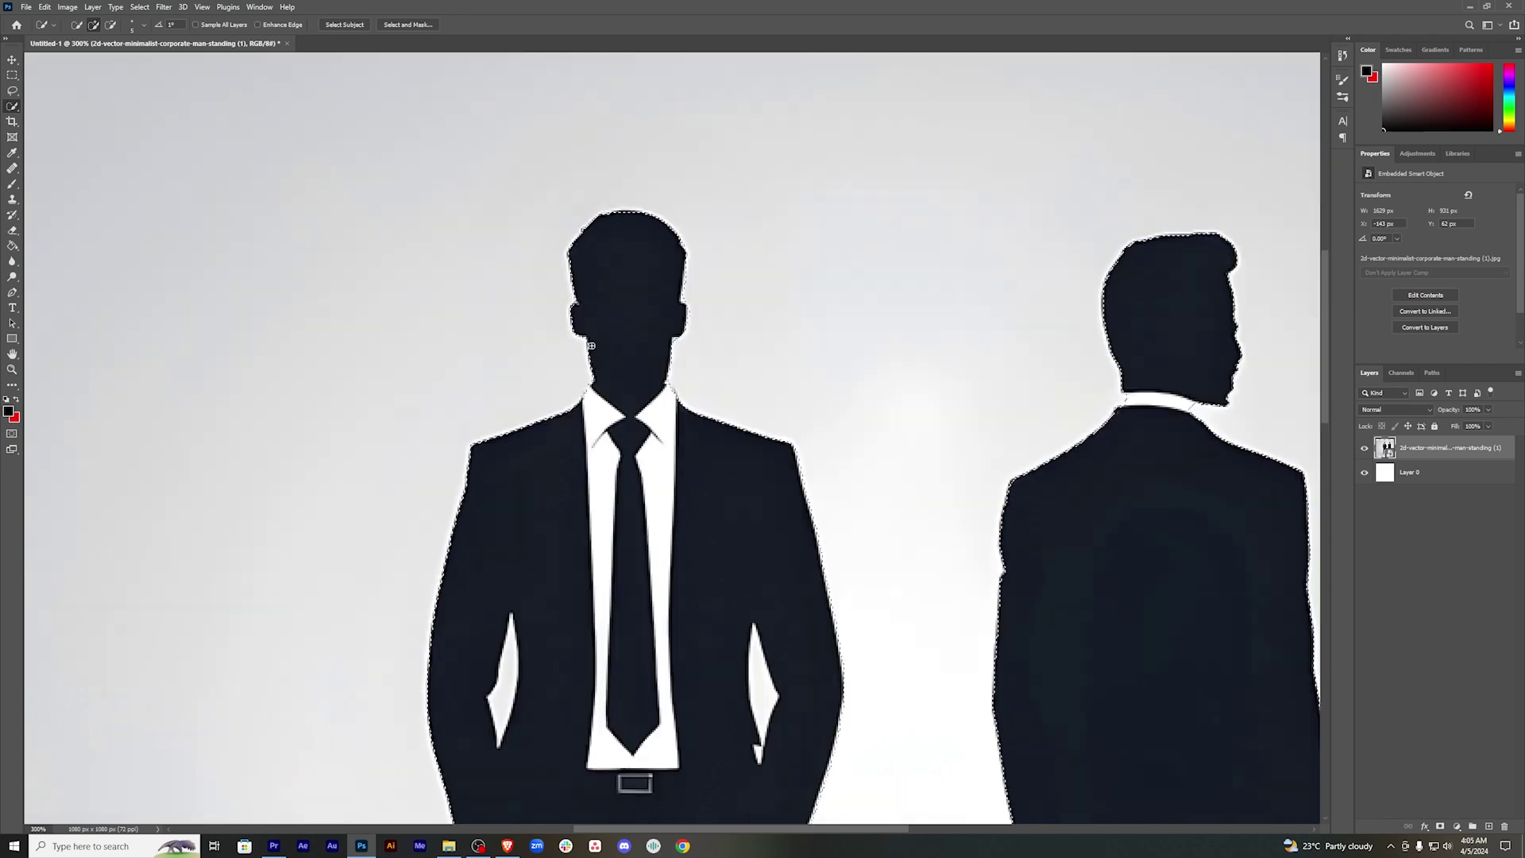
scroll(634, 300, "down", 4)
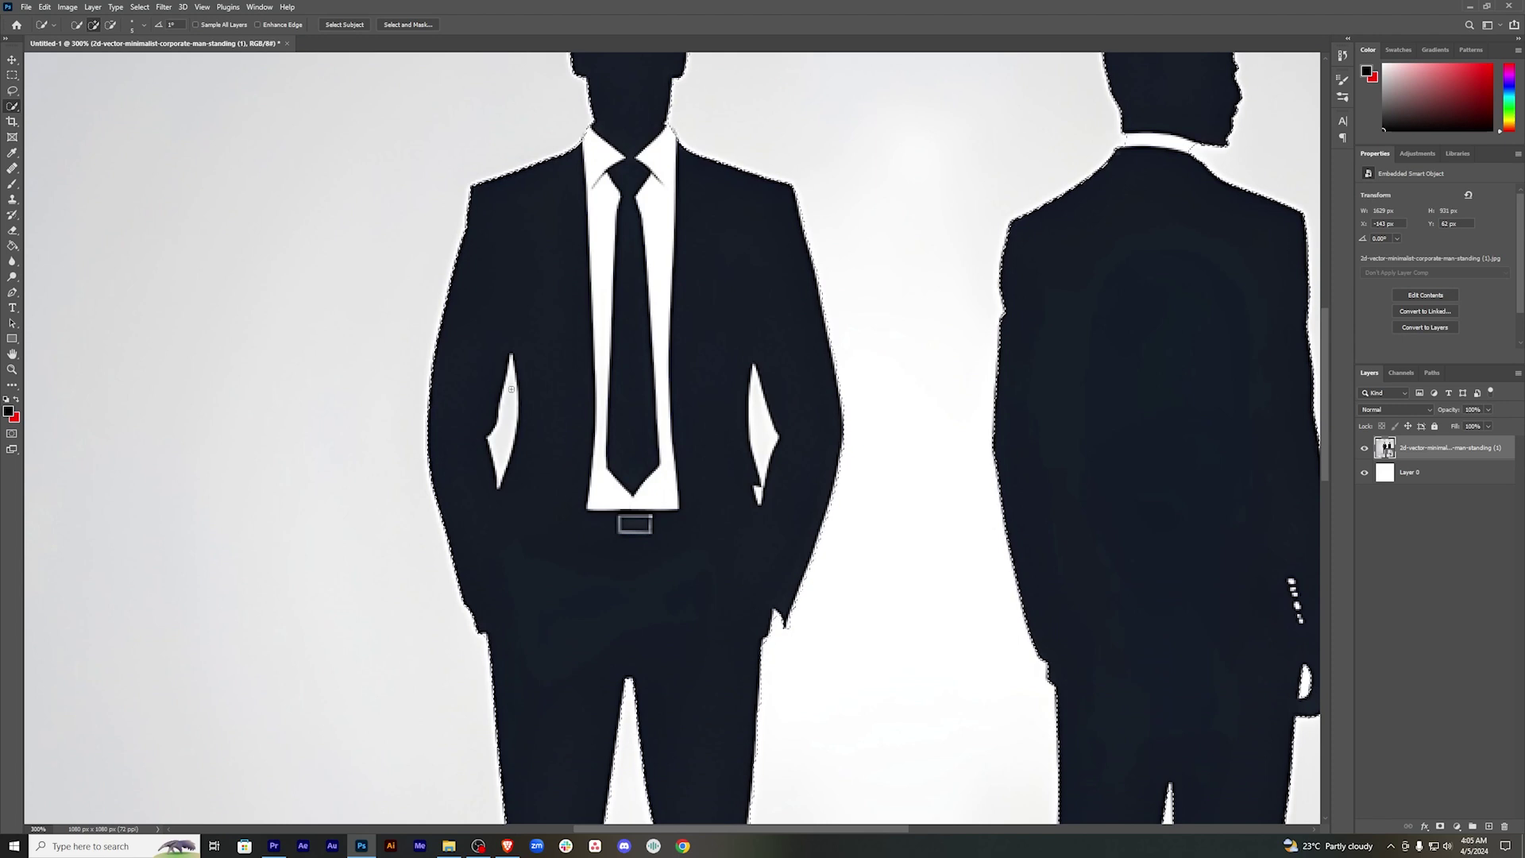
left_click(511, 388, "alt")
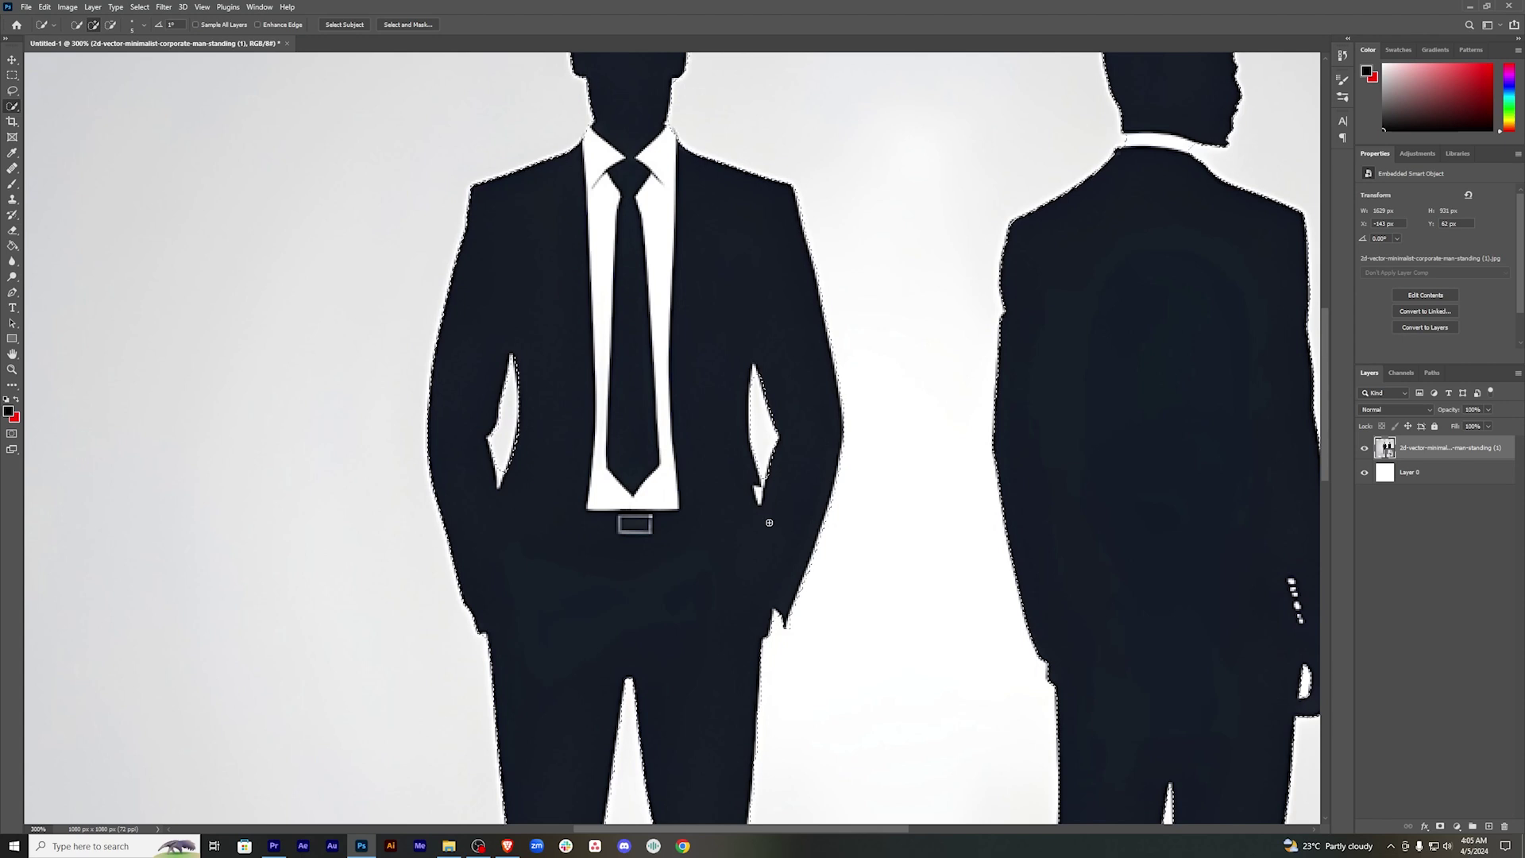
Alt-brush with a larger Quick Selection brush to remove the right man from the selection.
key("ctrl+1")
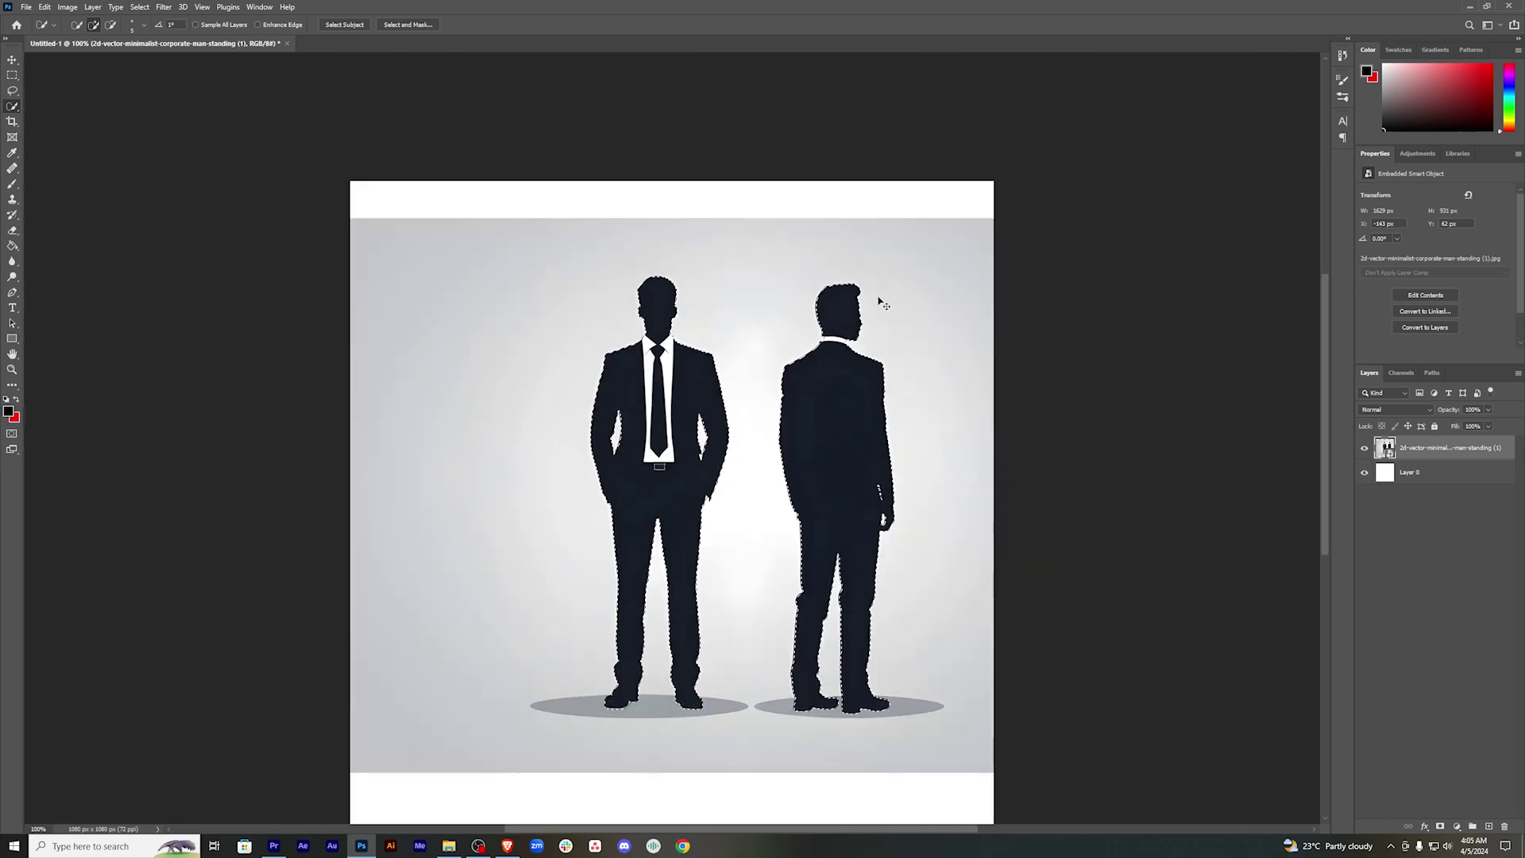
left_click(839, 375, "alt")
key("ctrl+z")
key("bracketright")
key("bracketright")
key("bracketright")
key("bracketright")
key("bracketright")
key("bracketright")
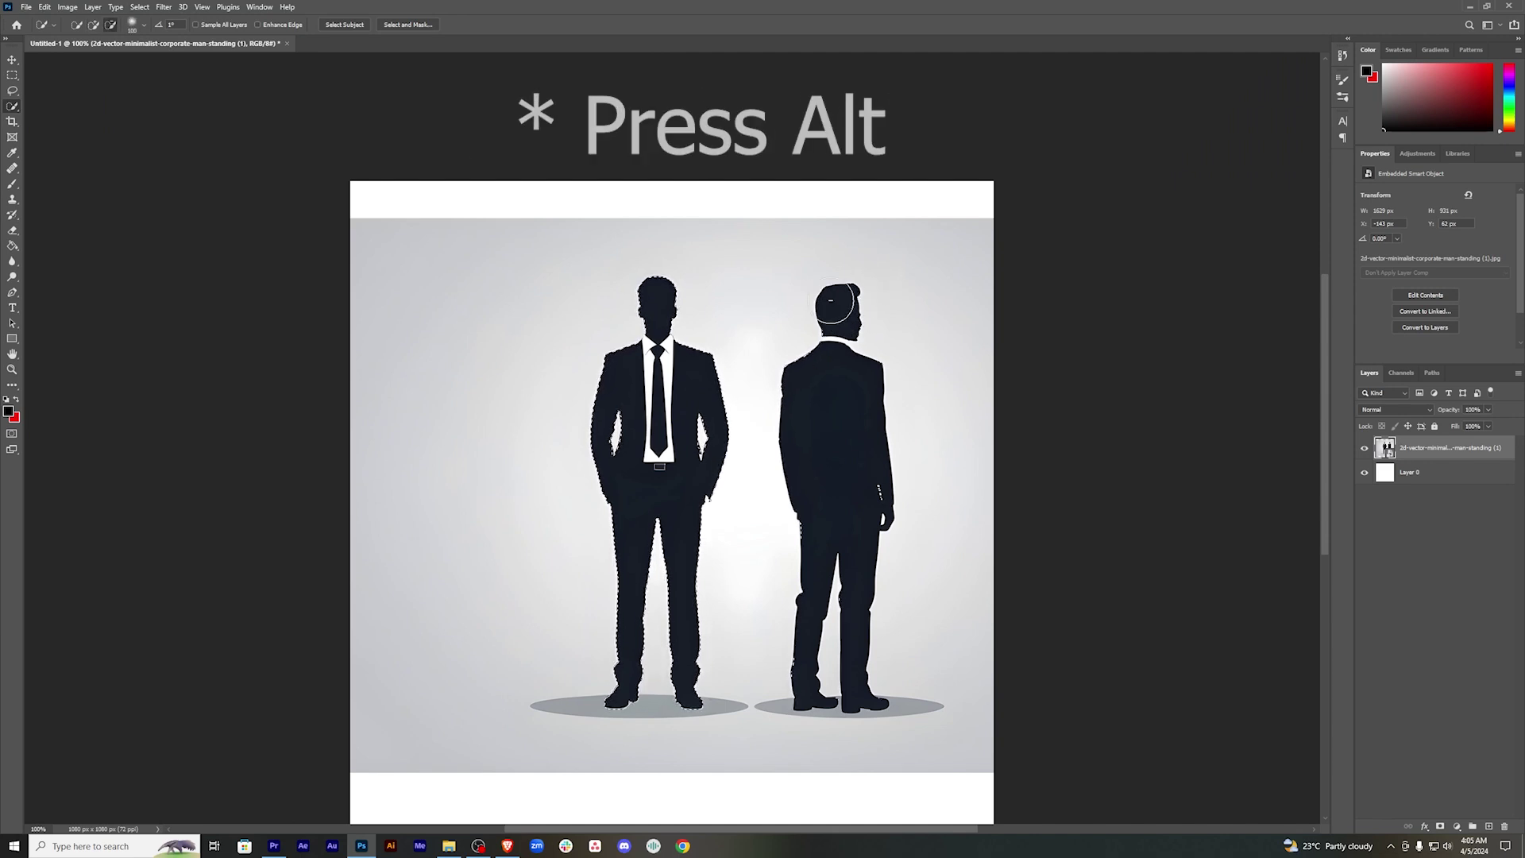
left_click(808, 366, "alt")
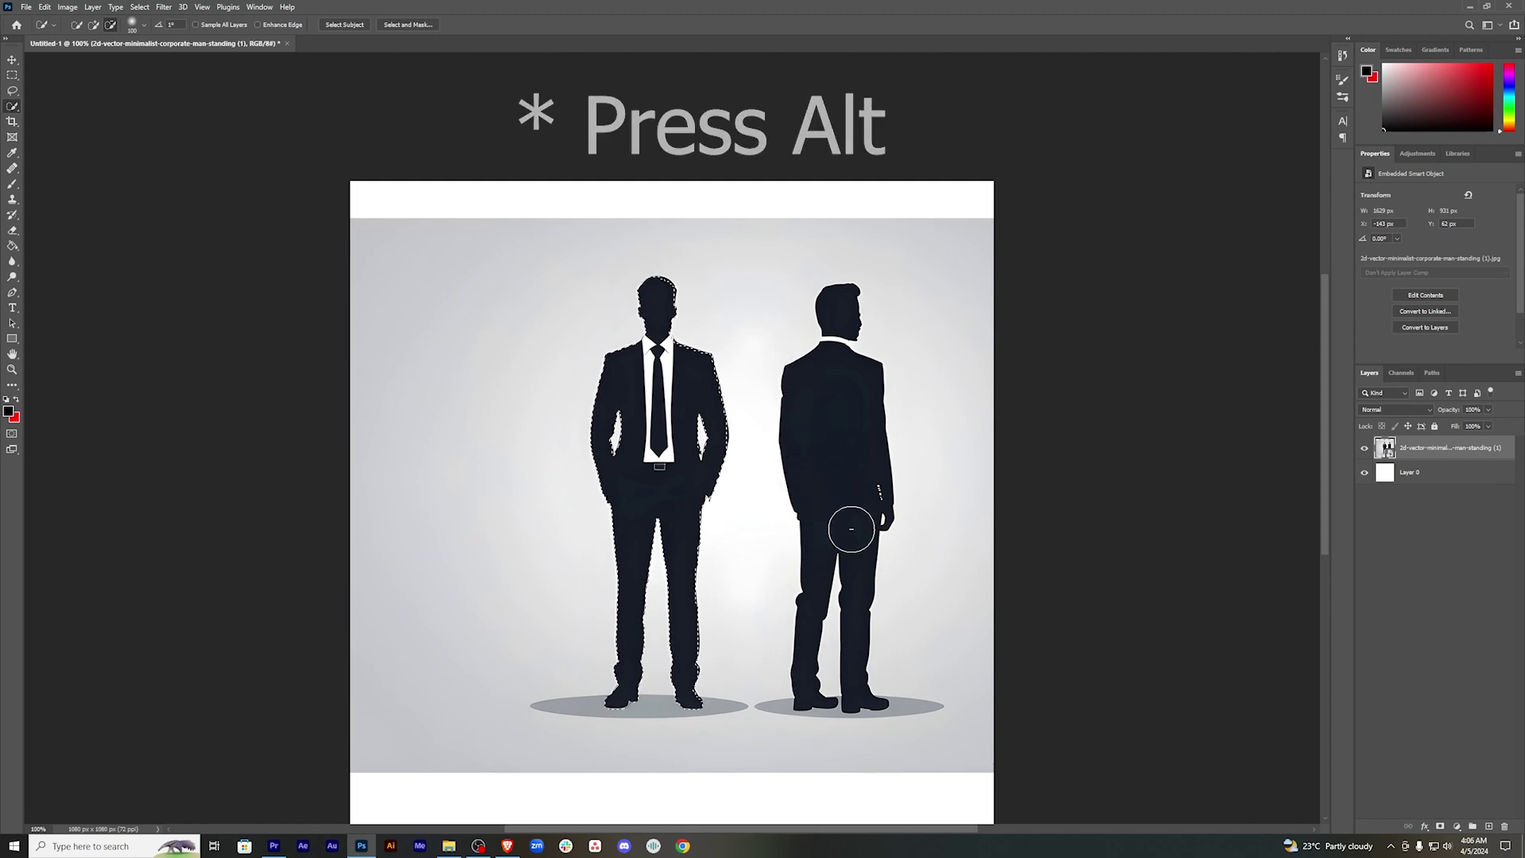
scroll(877, 442, "down", 2)
key("x")
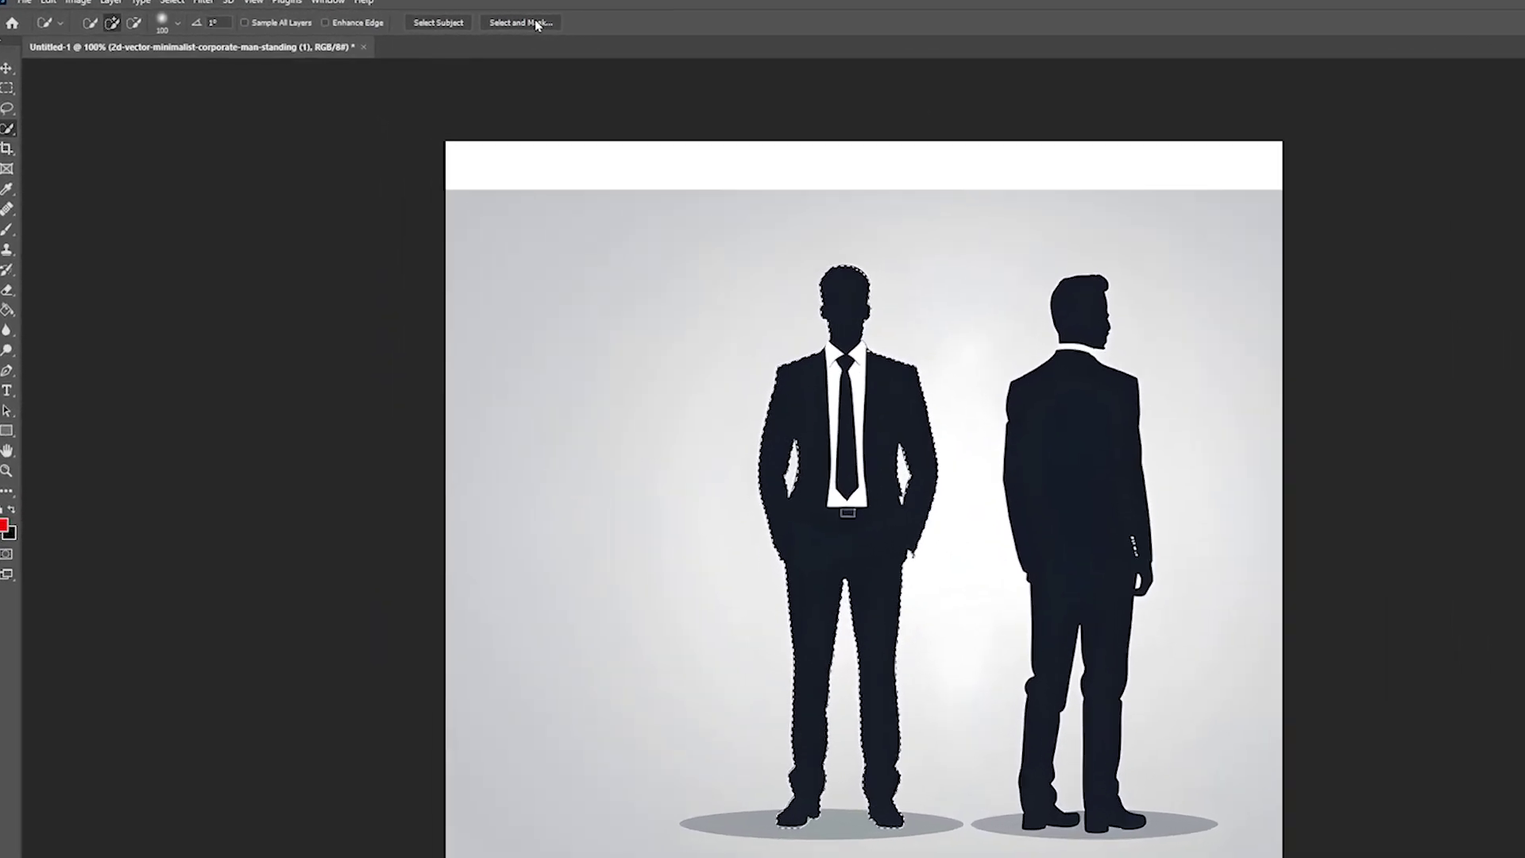
Refine the selection in Select and Mask with Smart Radius enabled and apply it.
left_click(537, 23)
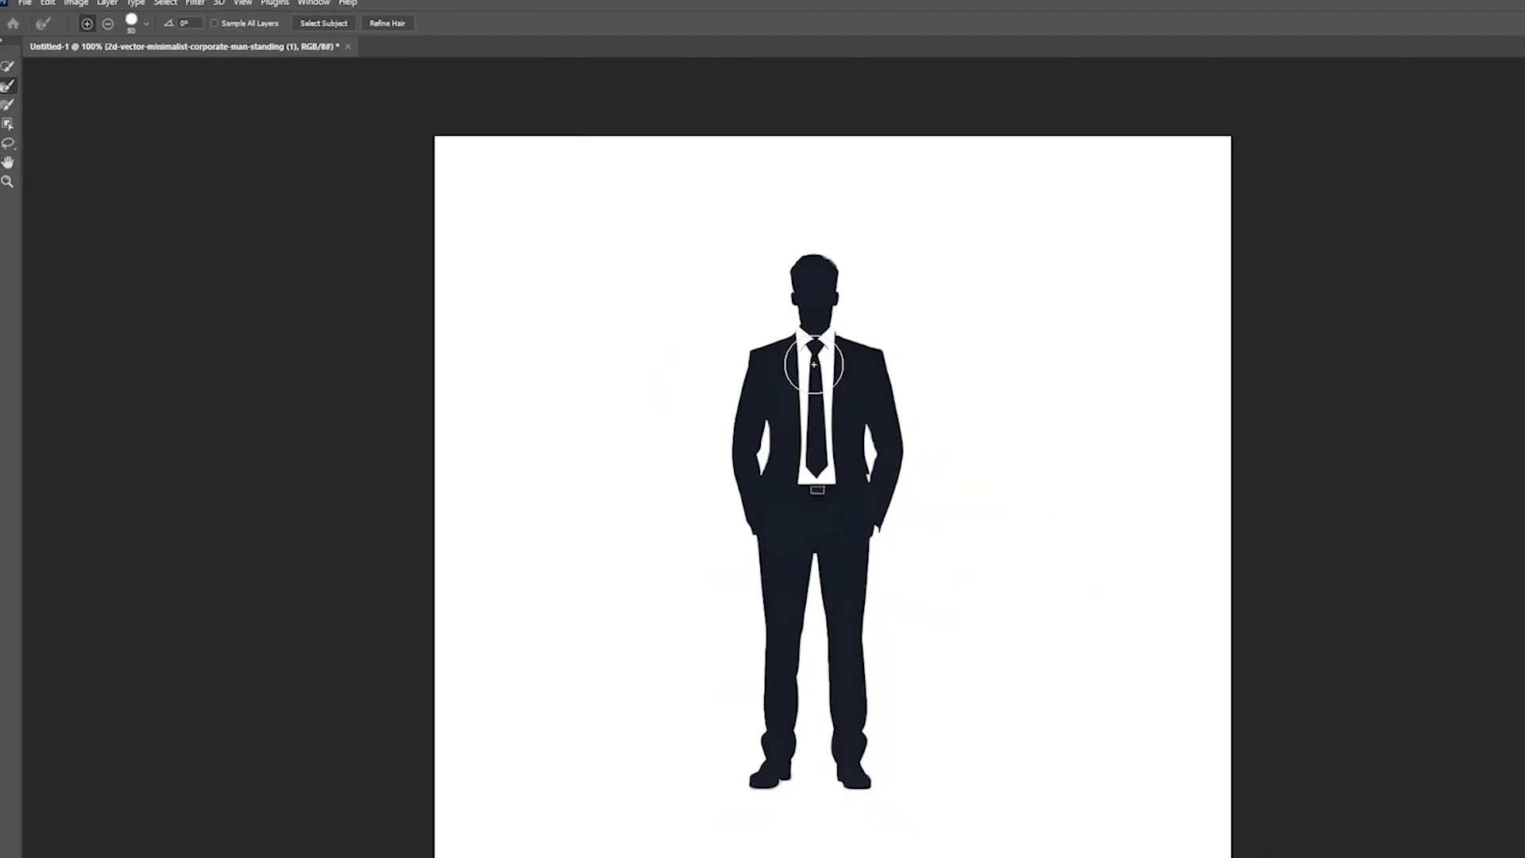
key("ctrl+plus")
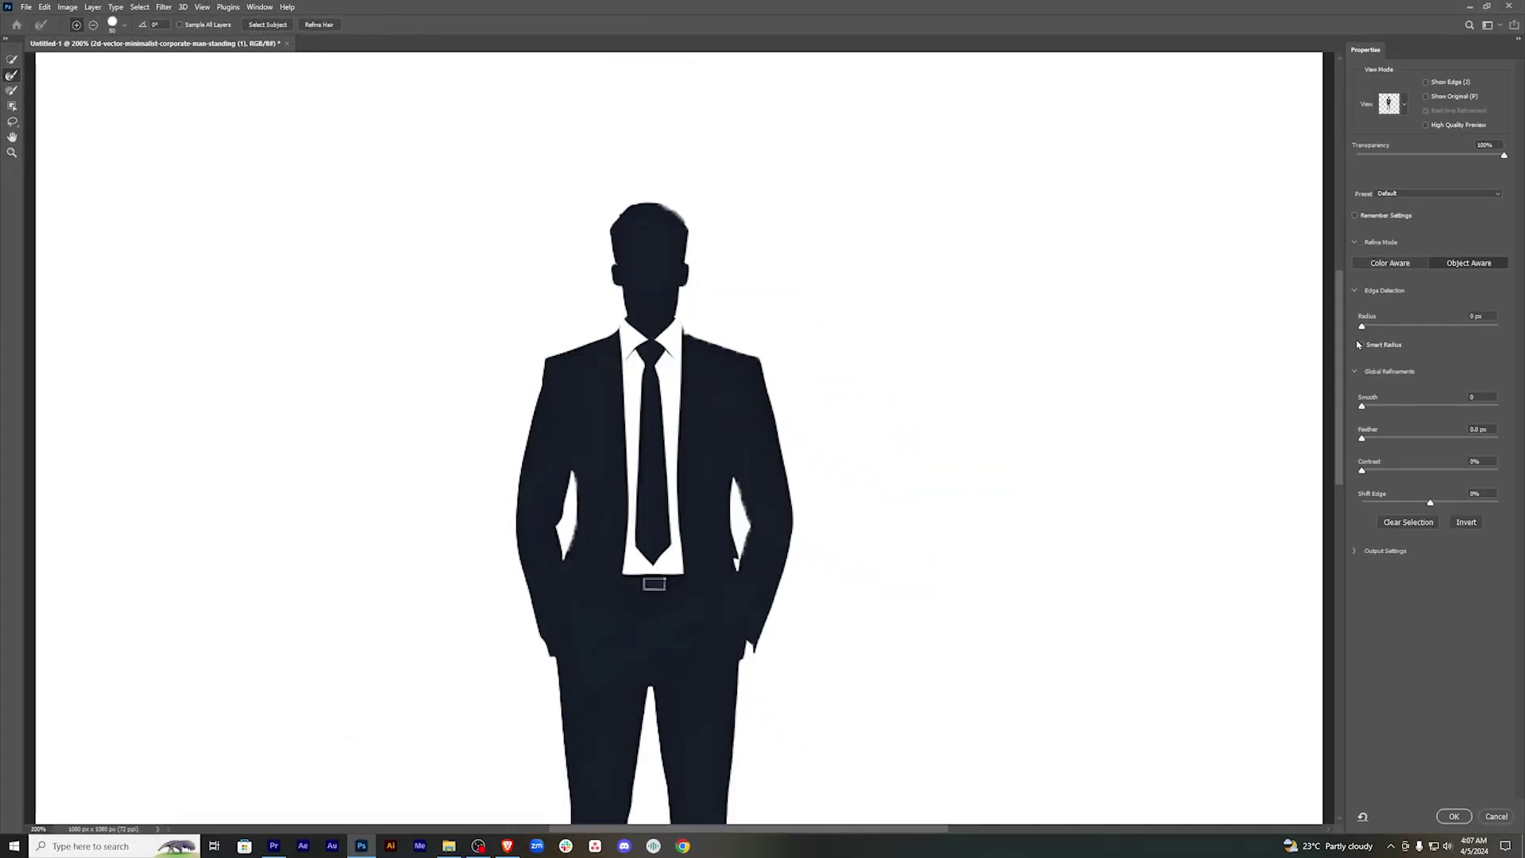
left_click(1361, 346)
key("ctrl+0")
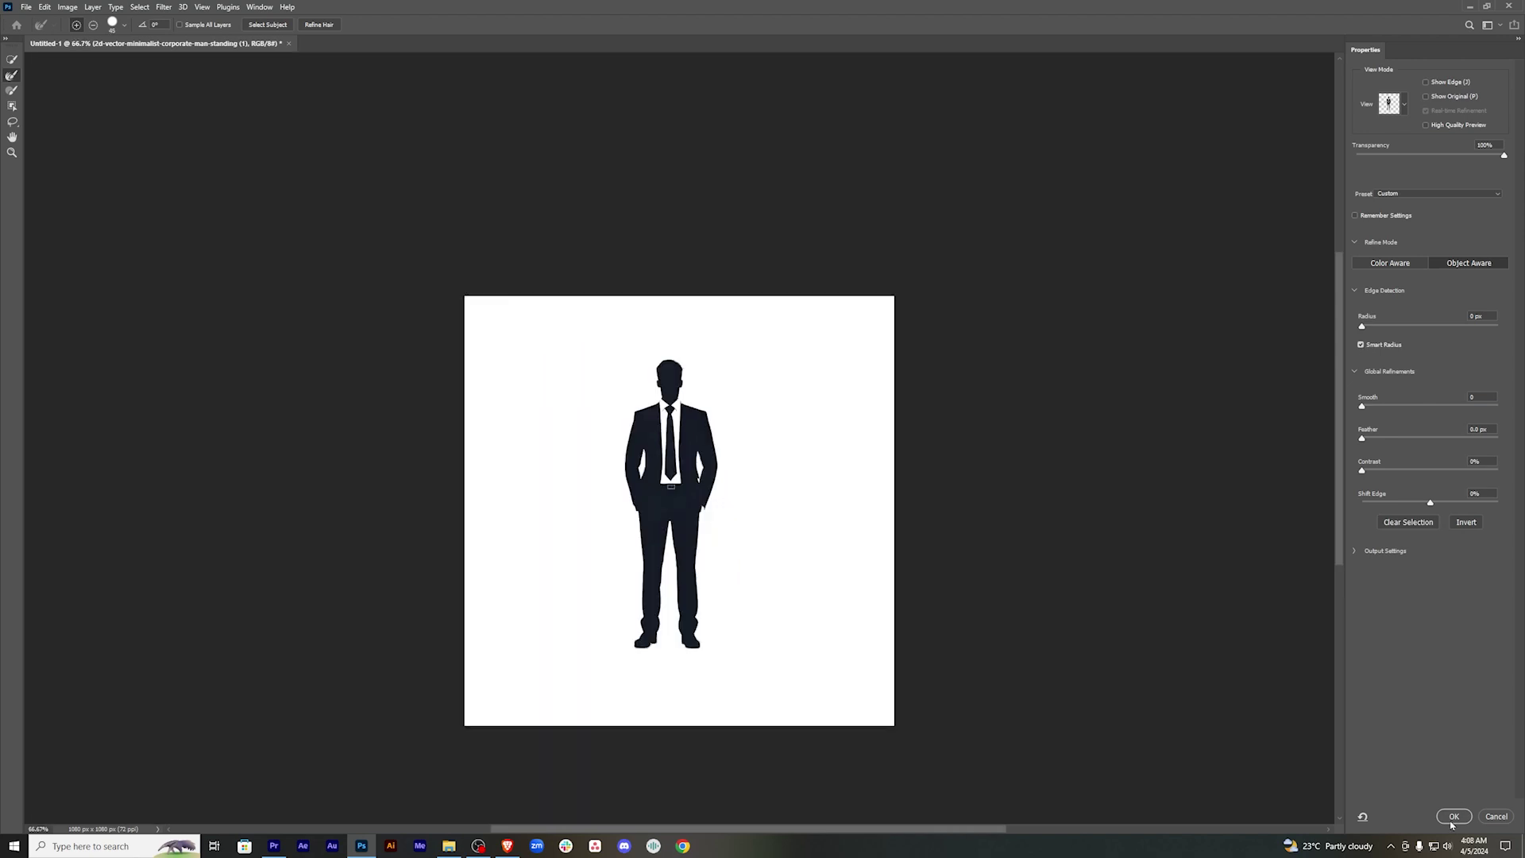
left_click(1454, 816)
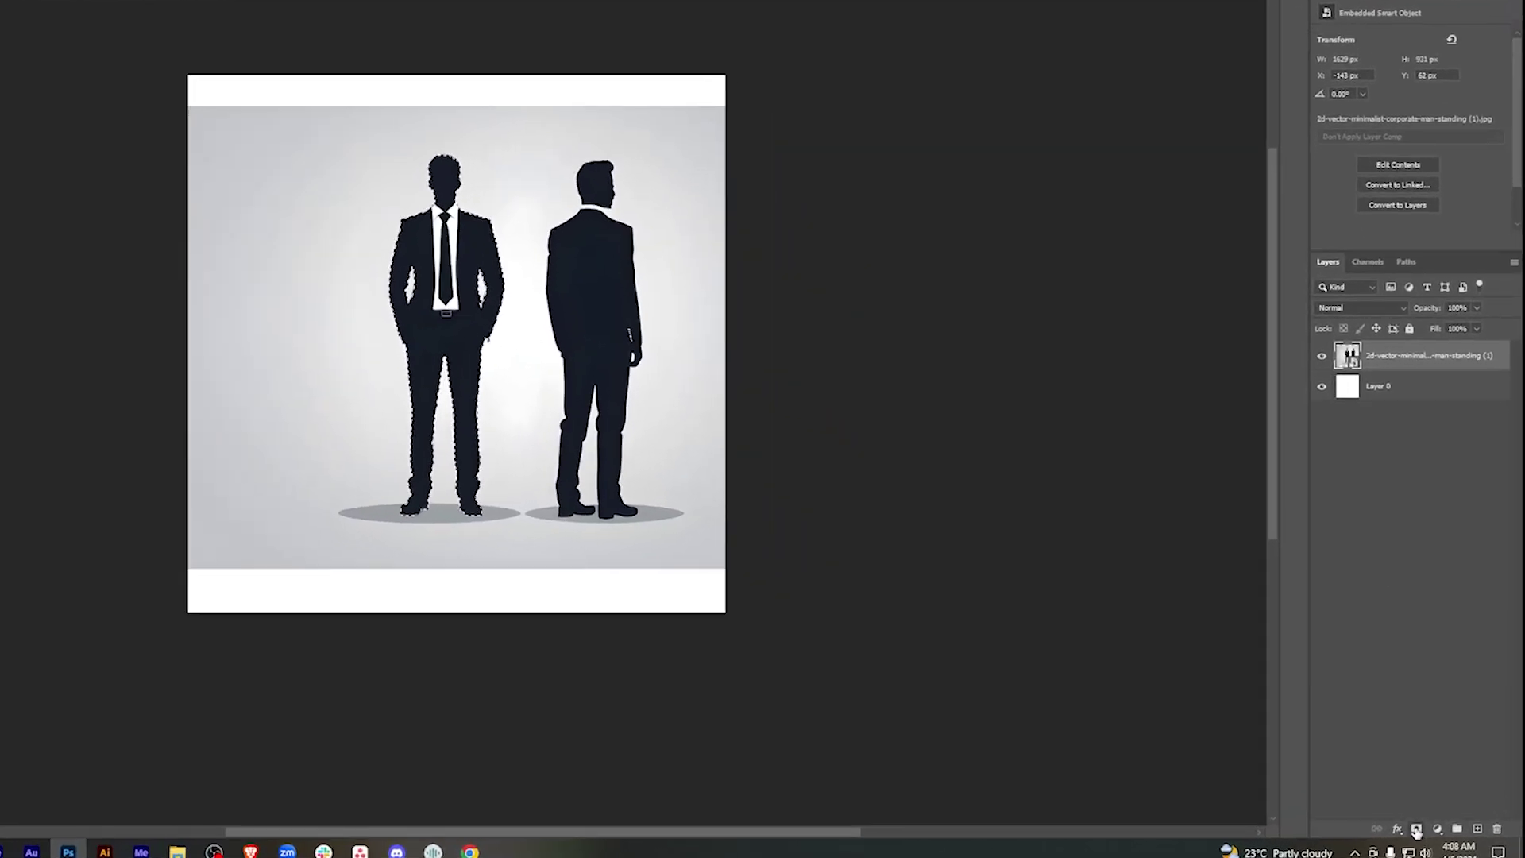
Mask the photo to the left man, hide Layer 0, and add Layer 1 beneath him.
left_click(1415, 829)
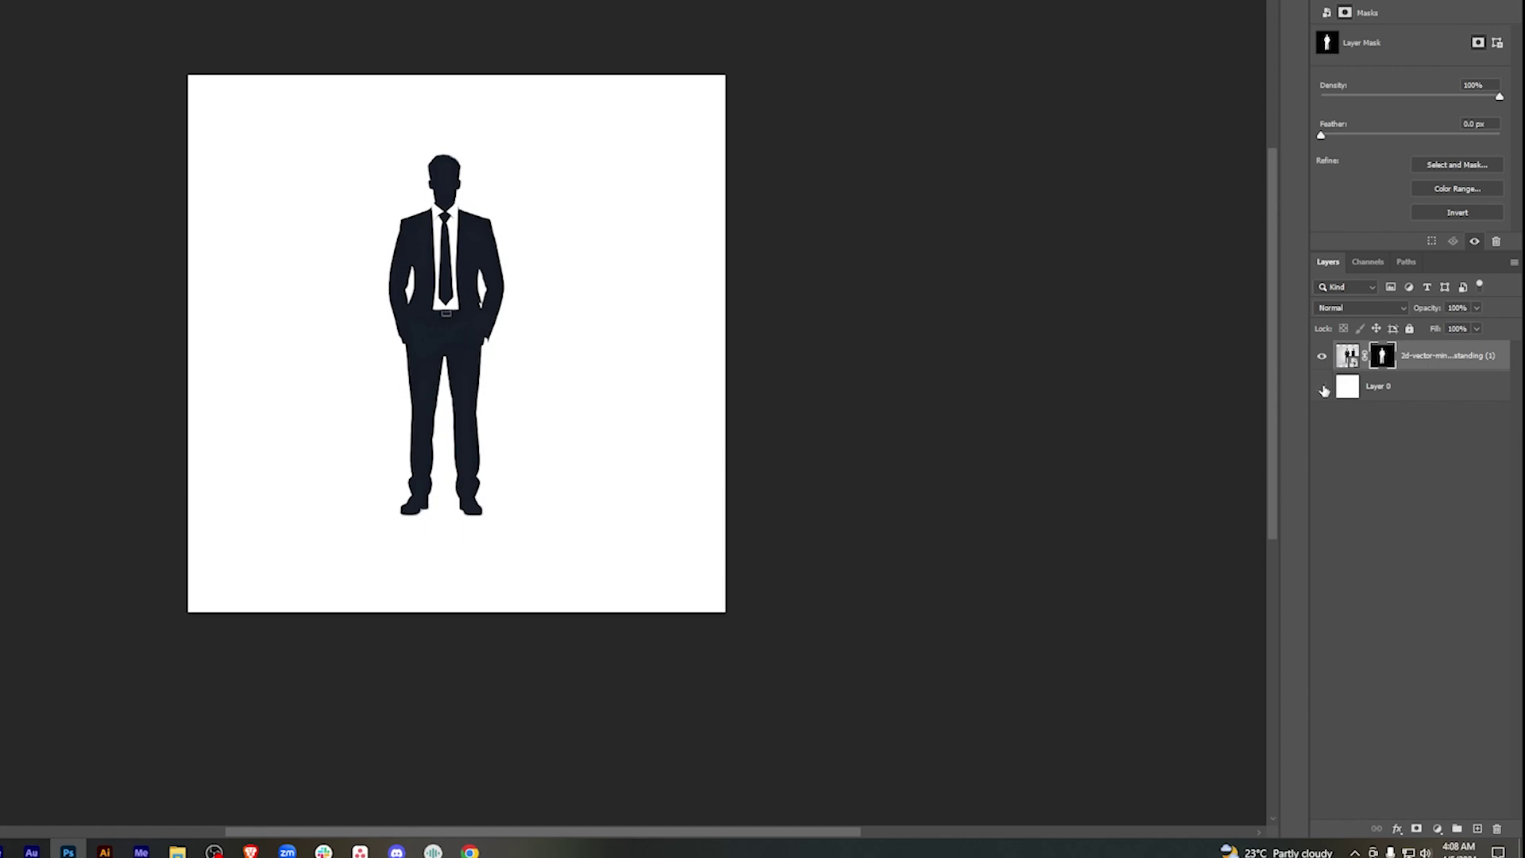
left_click(1324, 390)
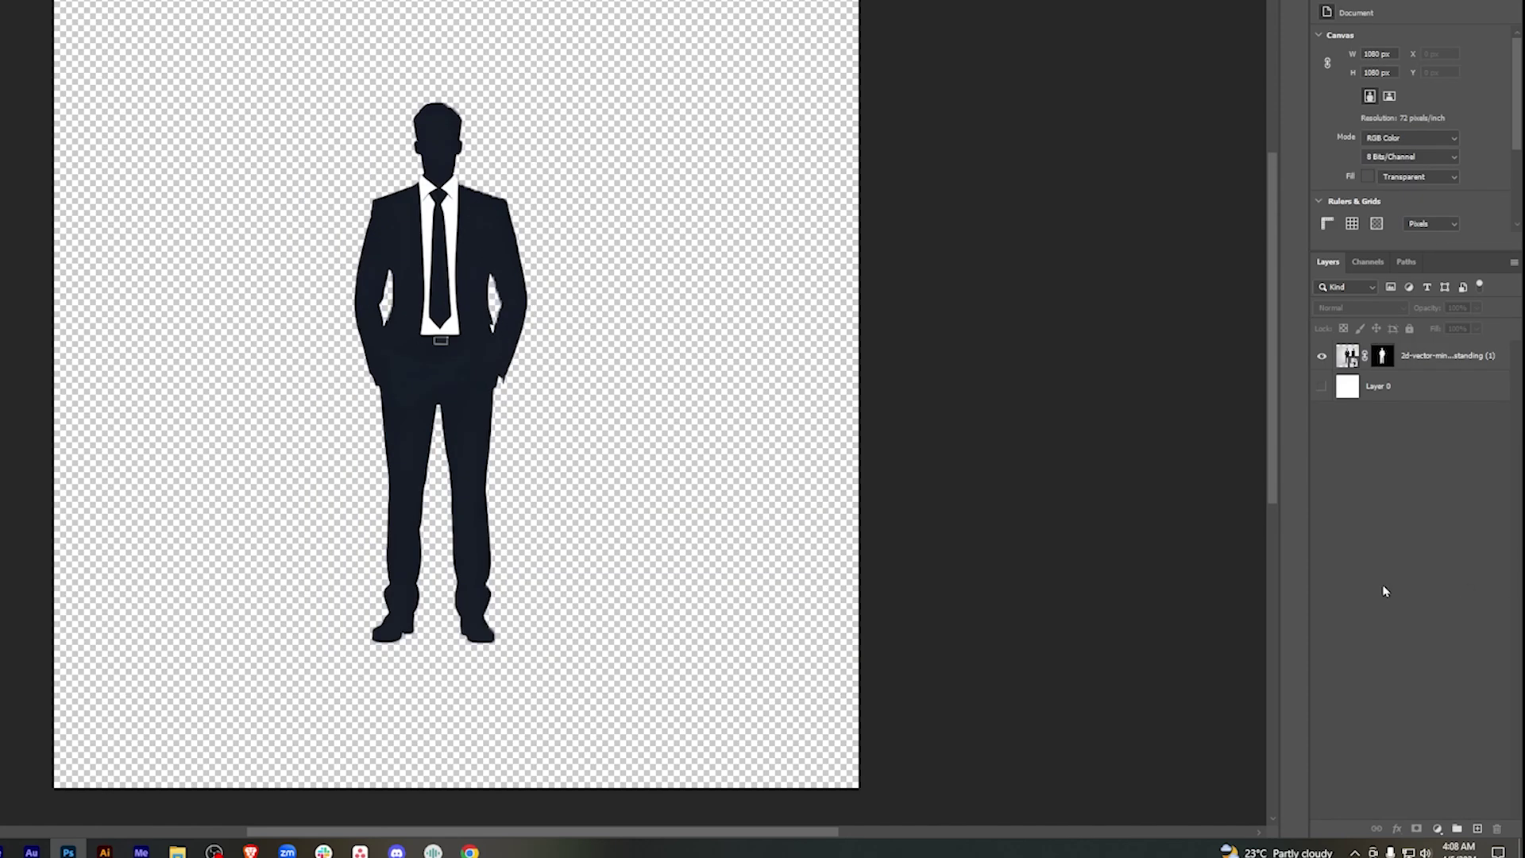
left_click(1481, 830)
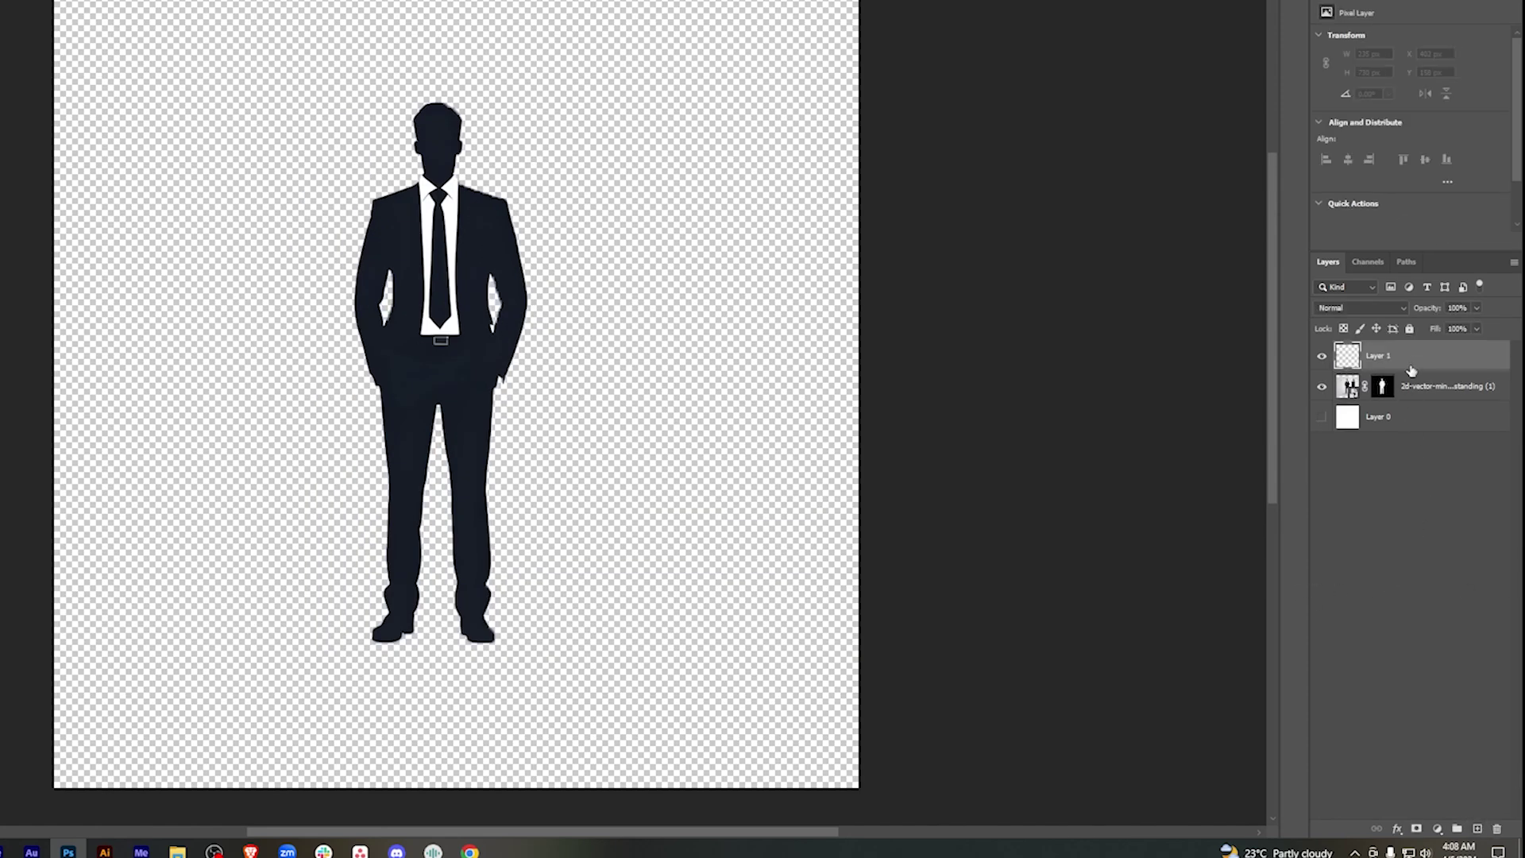
left_click_drag(1420, 389, 1430, 401)
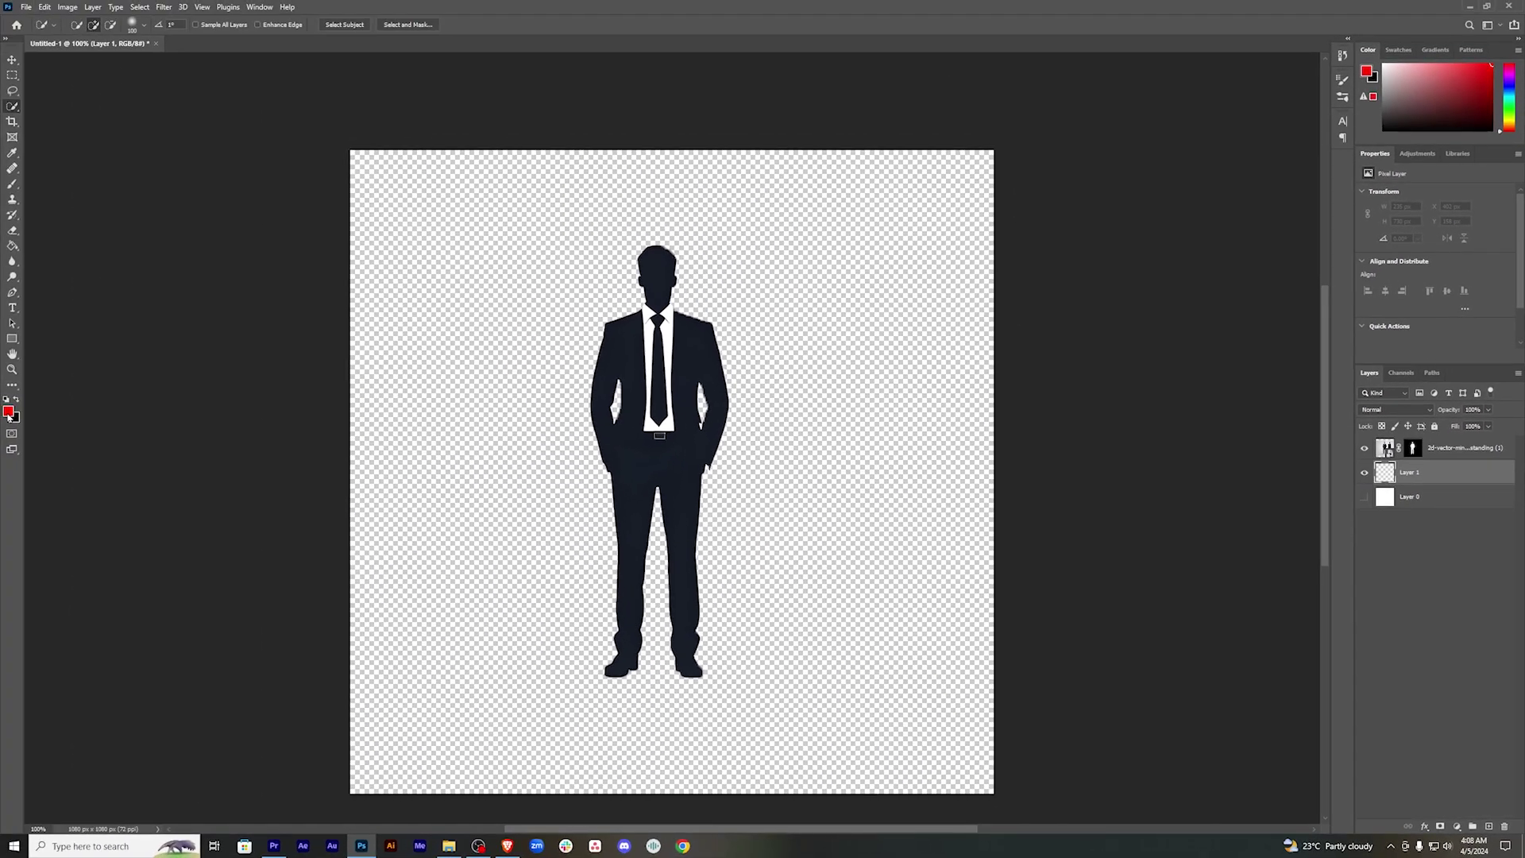
Set the foreground colour to red and Paint Bucket fill Layer 1 behind the man.
left_click(9, 412)
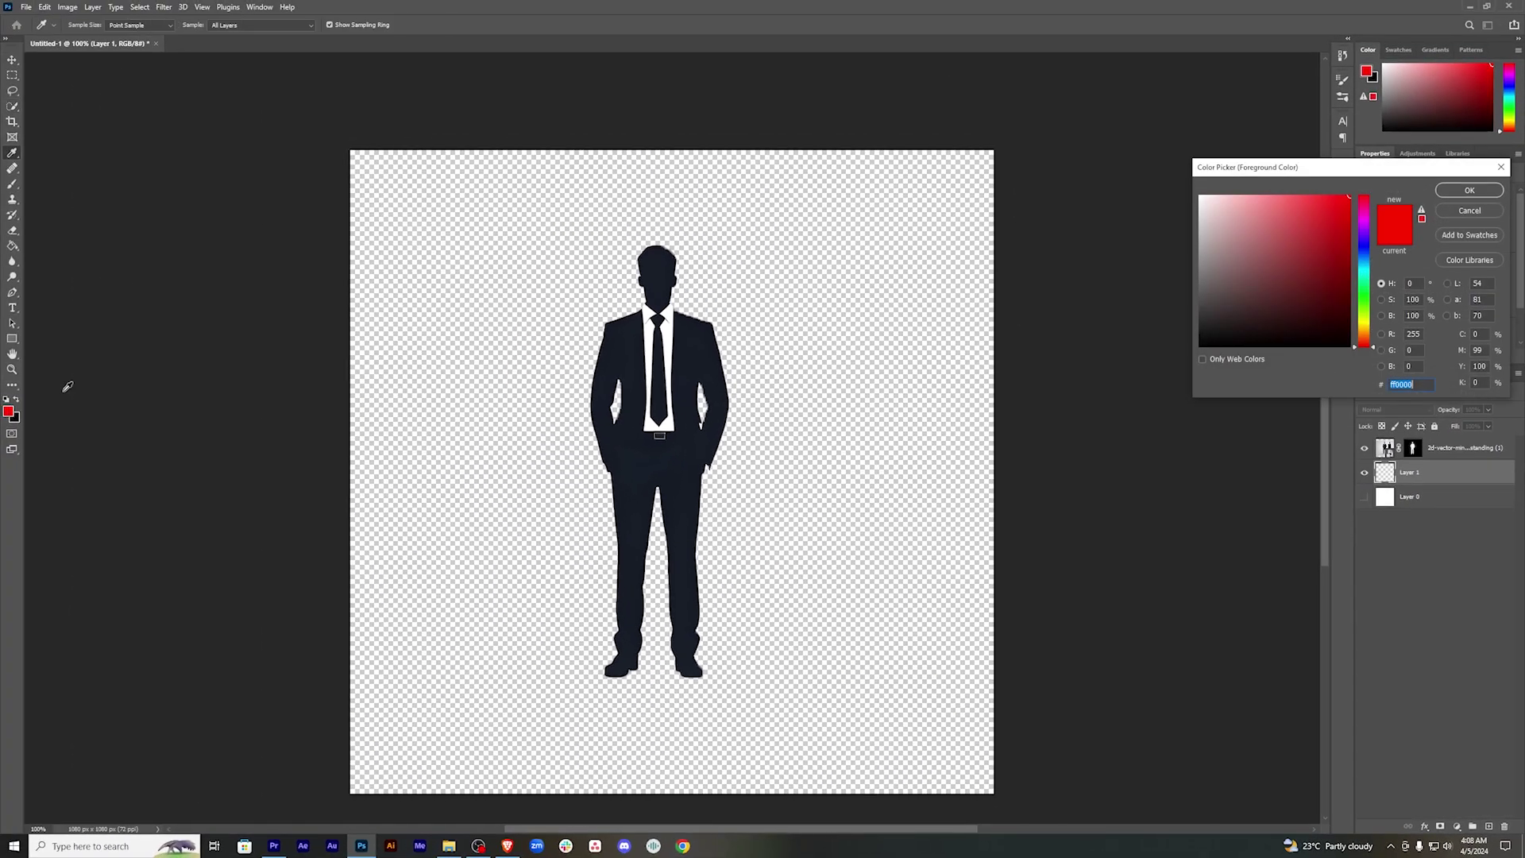
left_click(1469, 191)
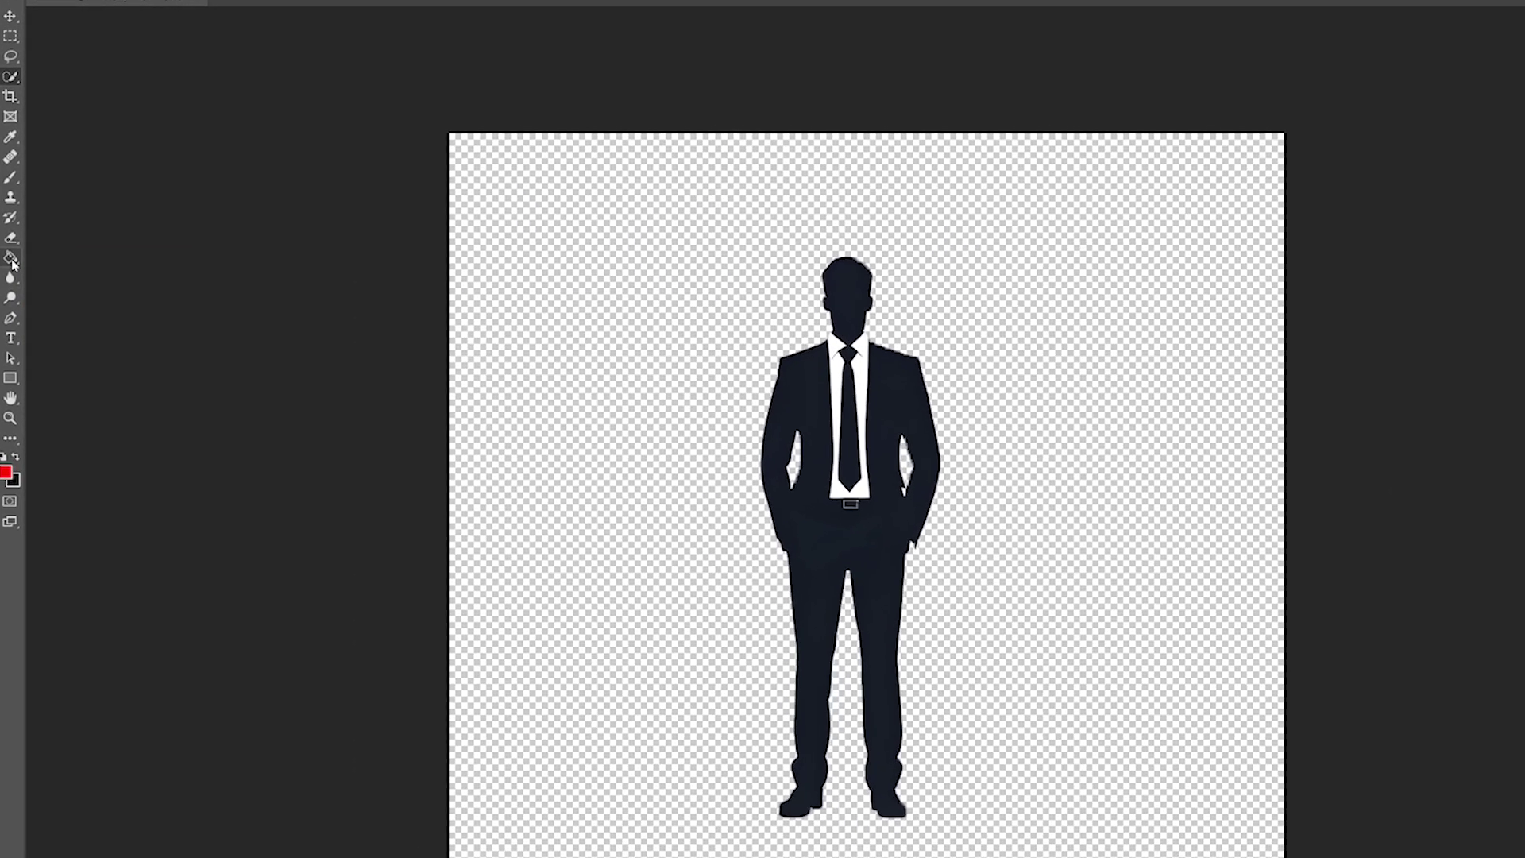
right_click(12, 247)
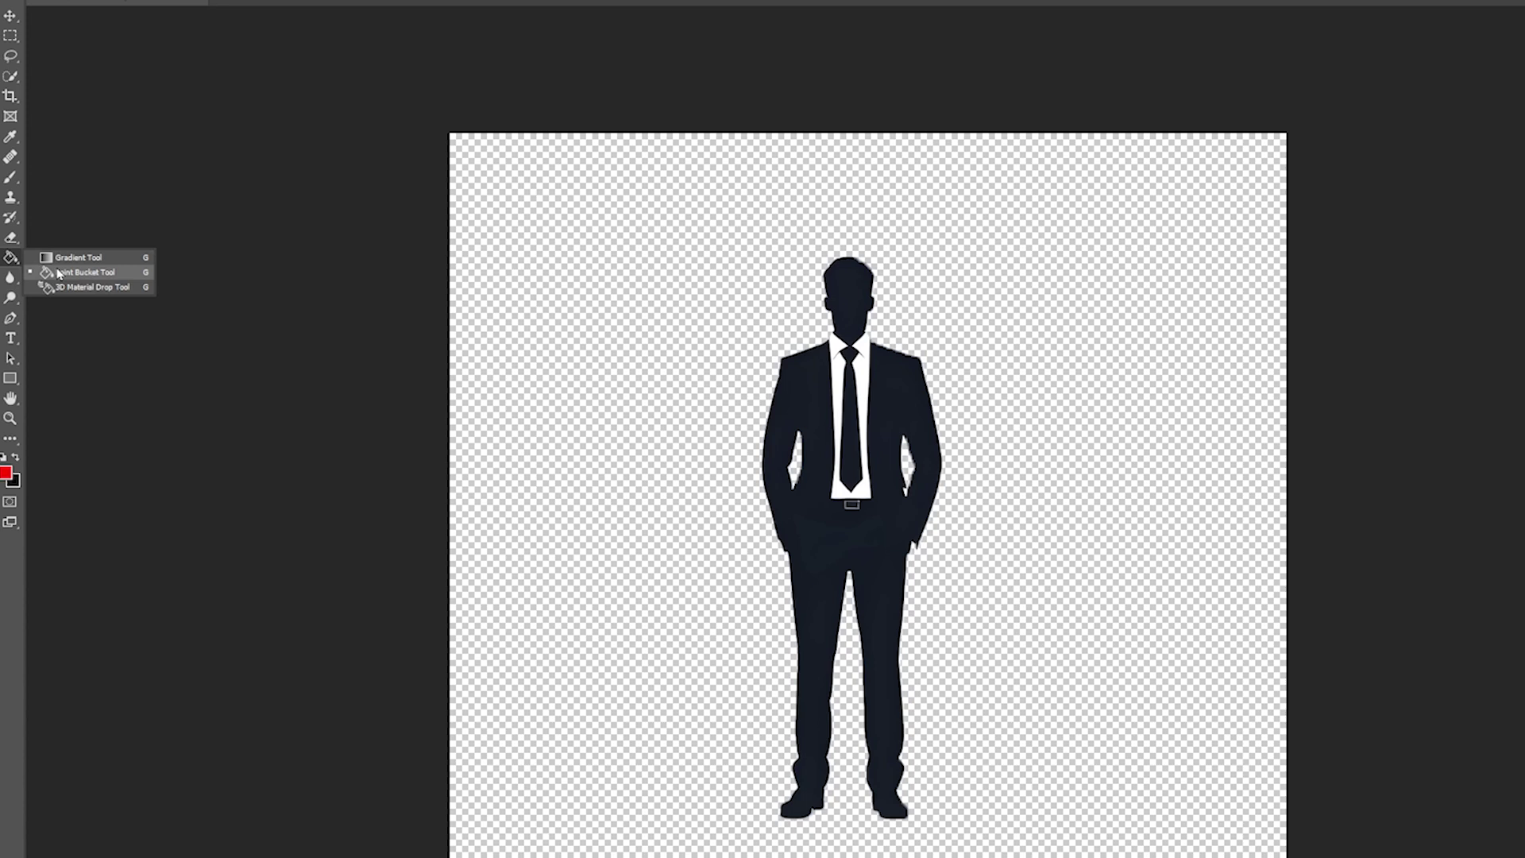
left_click(84, 272)
left_click(576, 283)
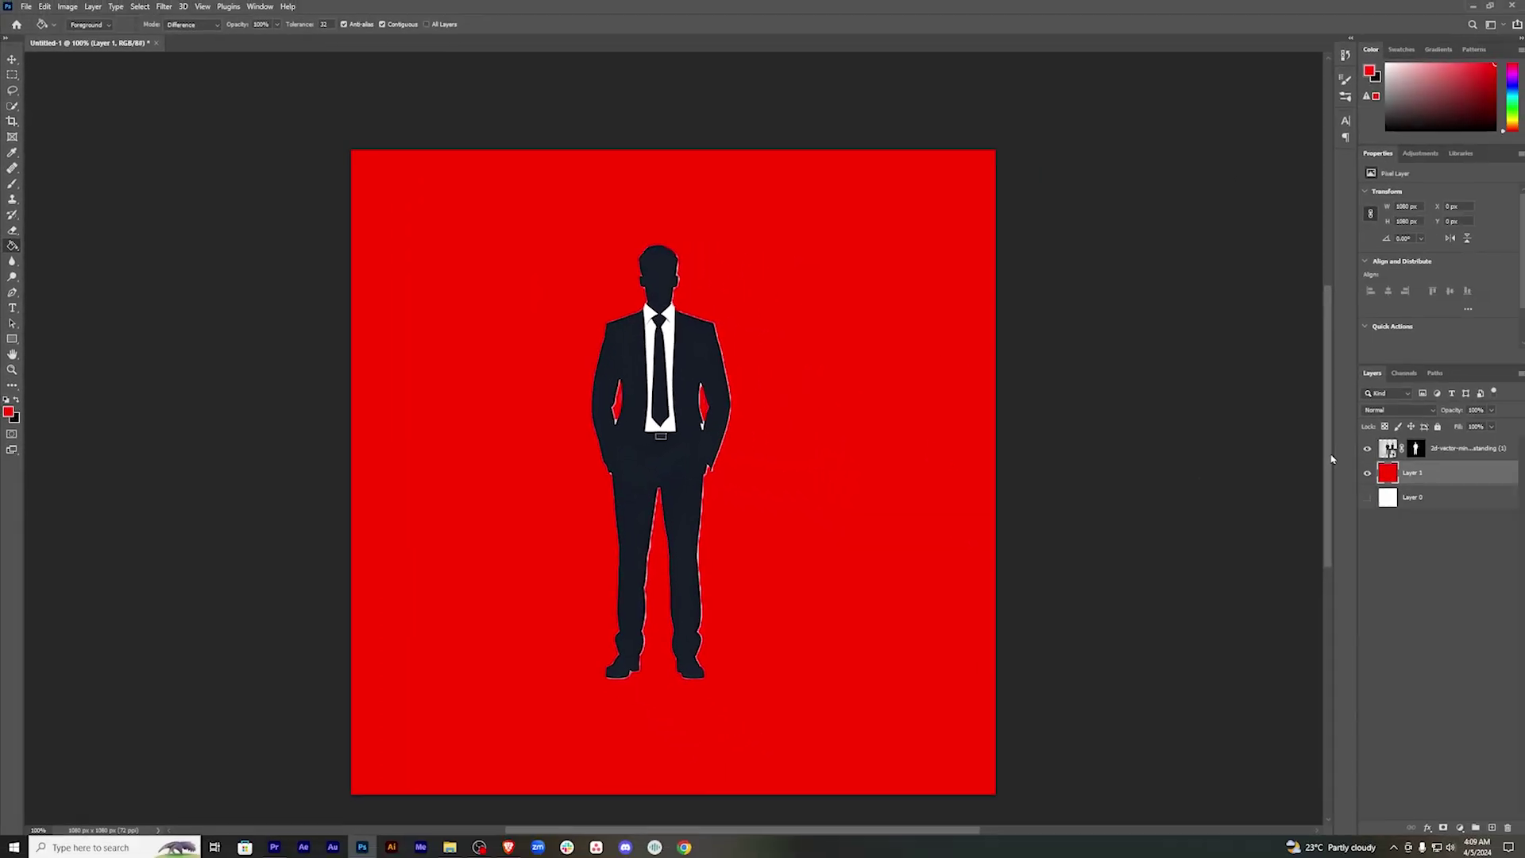
key("ctrl+plus")
key("ctrl+plus")
key("ctrl+minus")
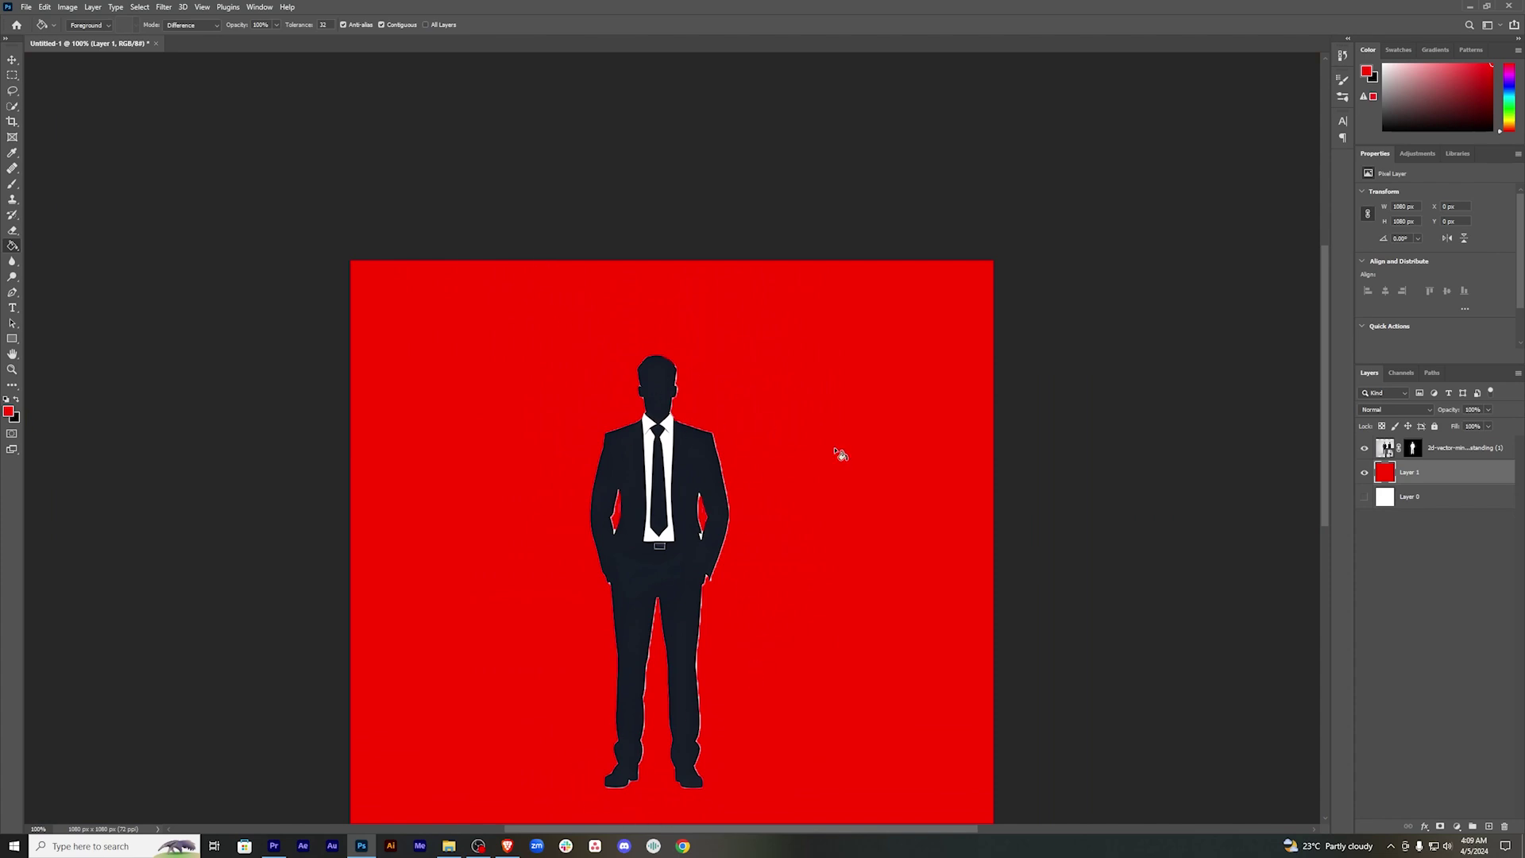
key("ctrl+plus")
key("ctrl+plus")
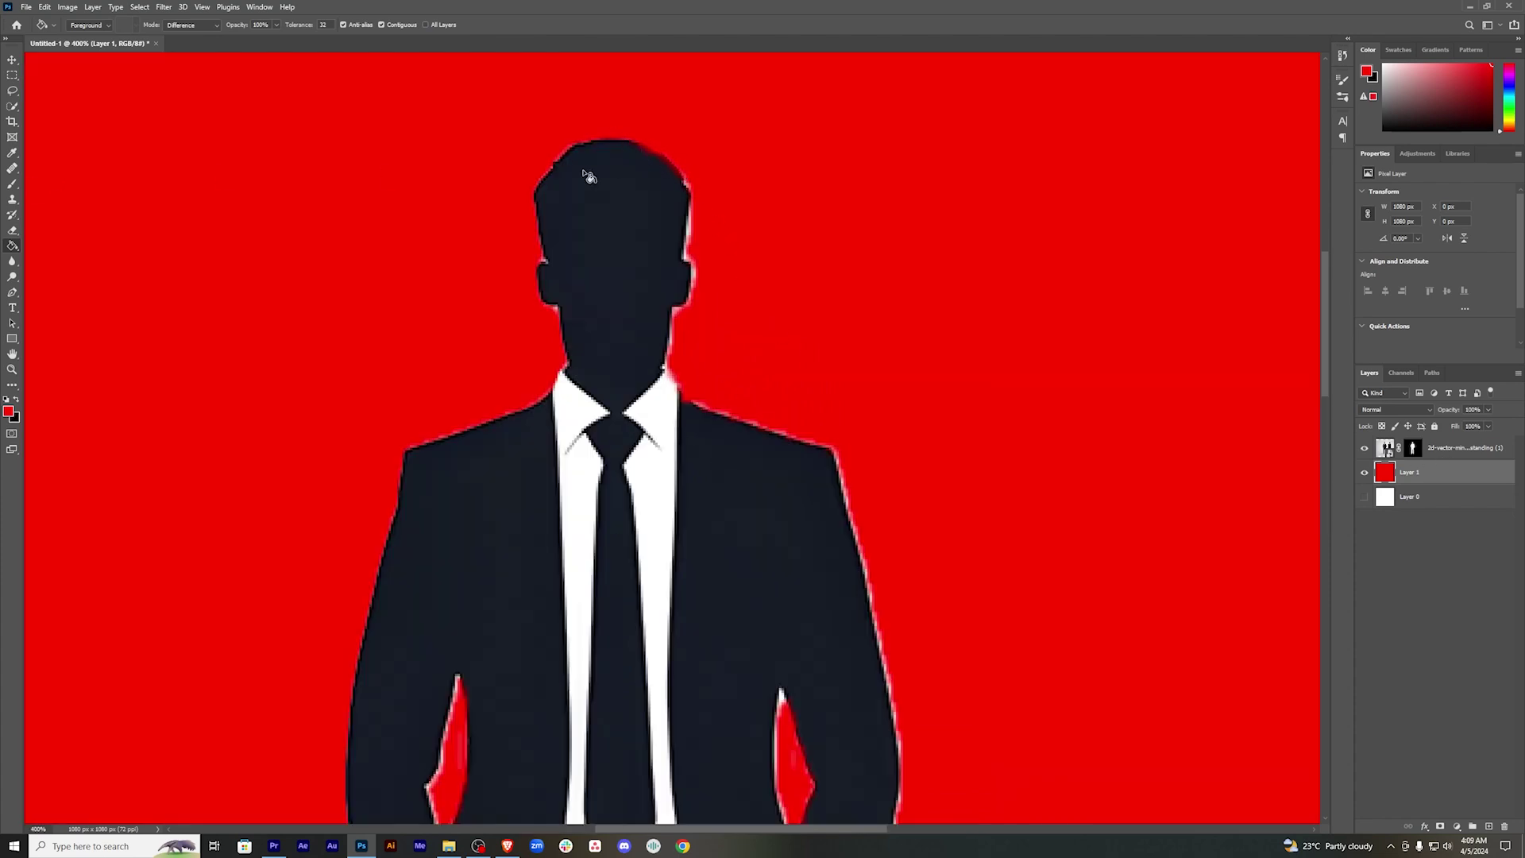
left_click(12, 184)
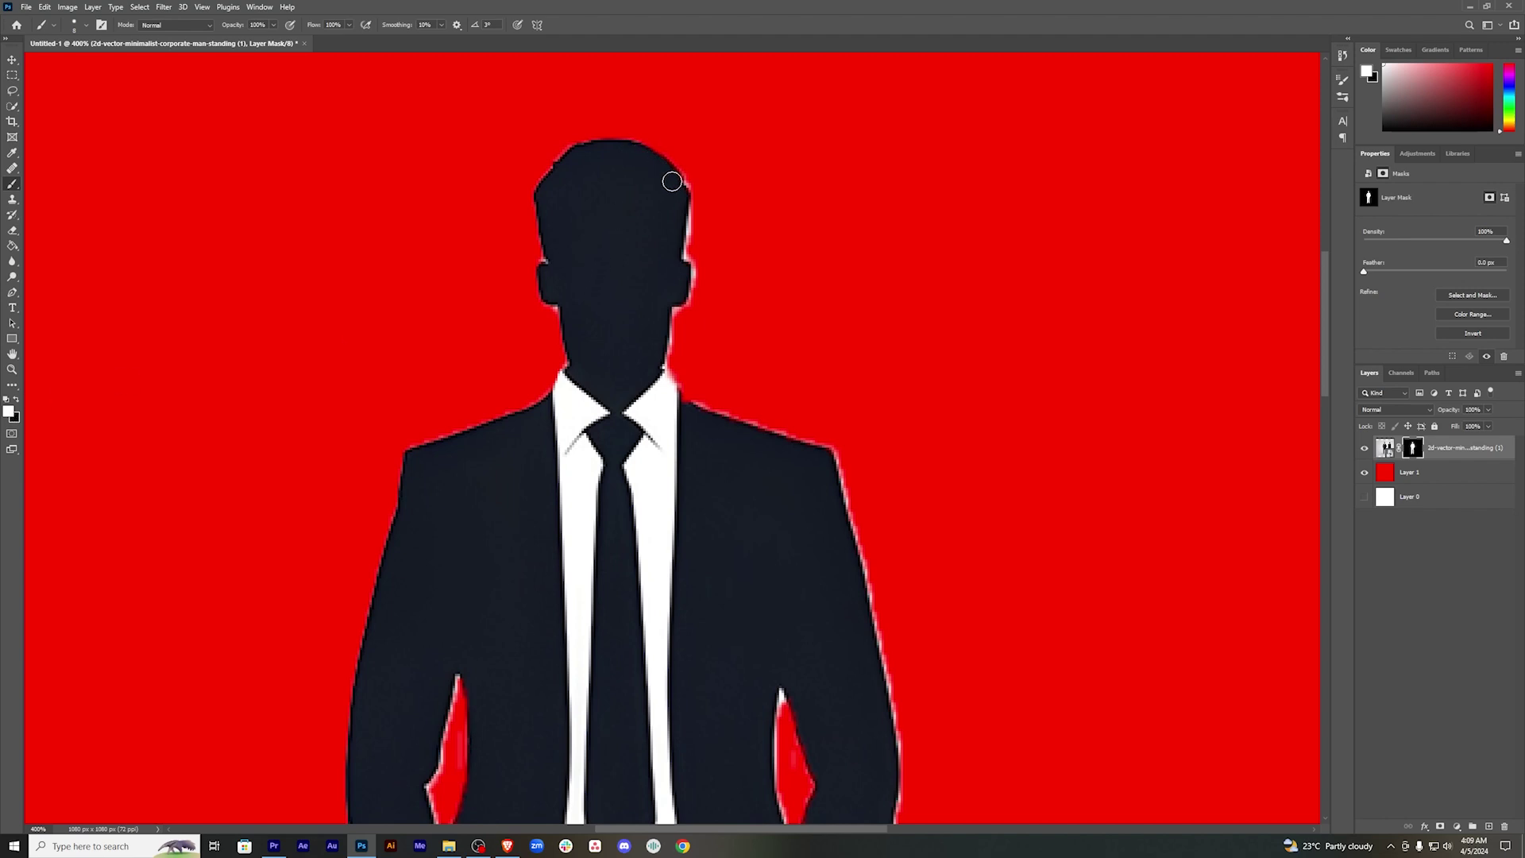
Hide the red Layer 1, select the businessman's smart object layer, and open its fx menu.
key("ctrl+1")
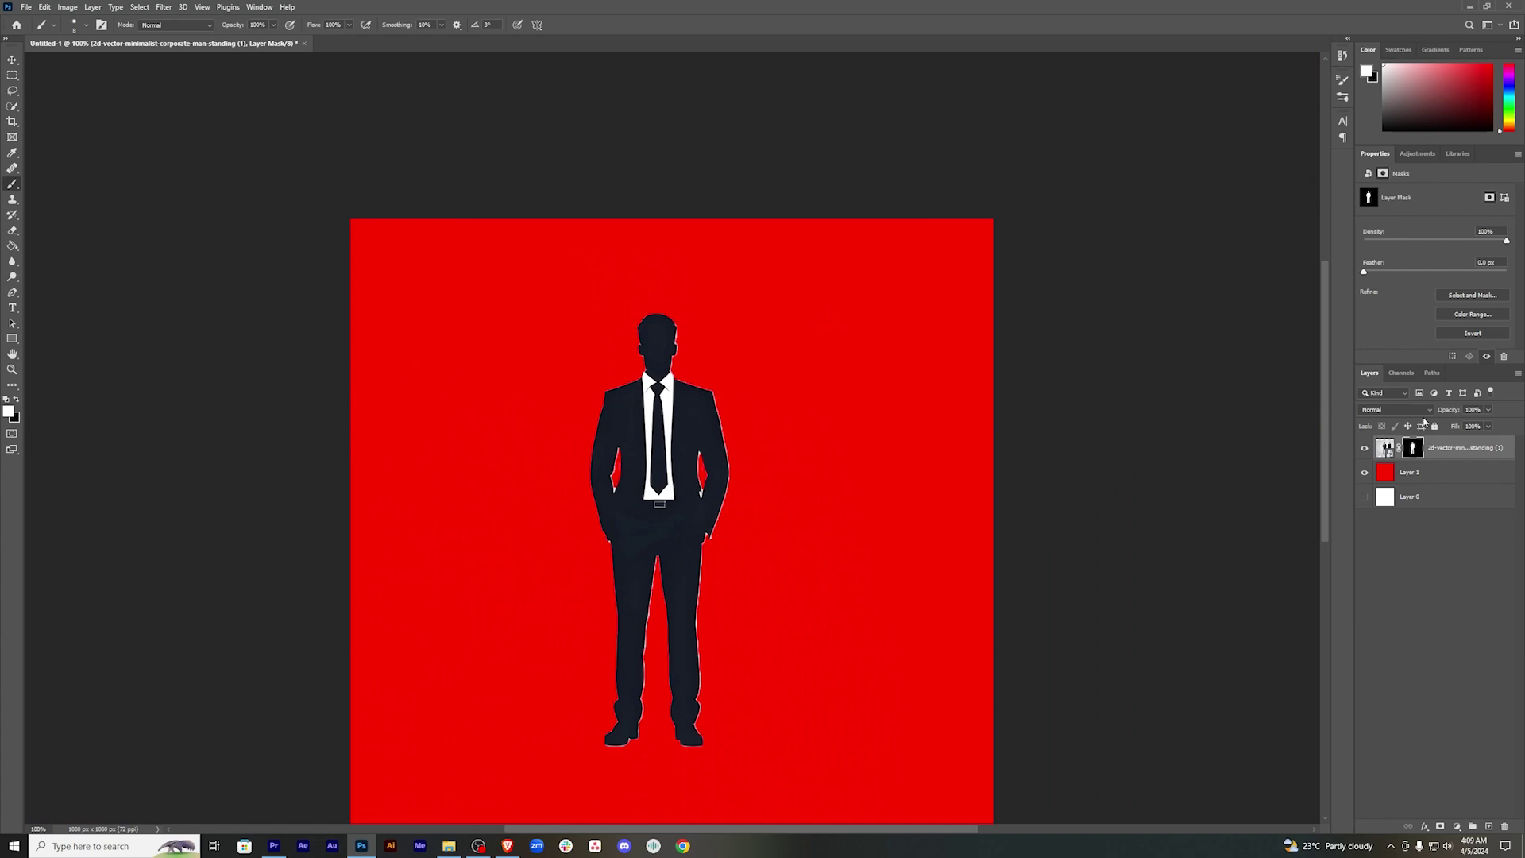
left_click(1364, 474)
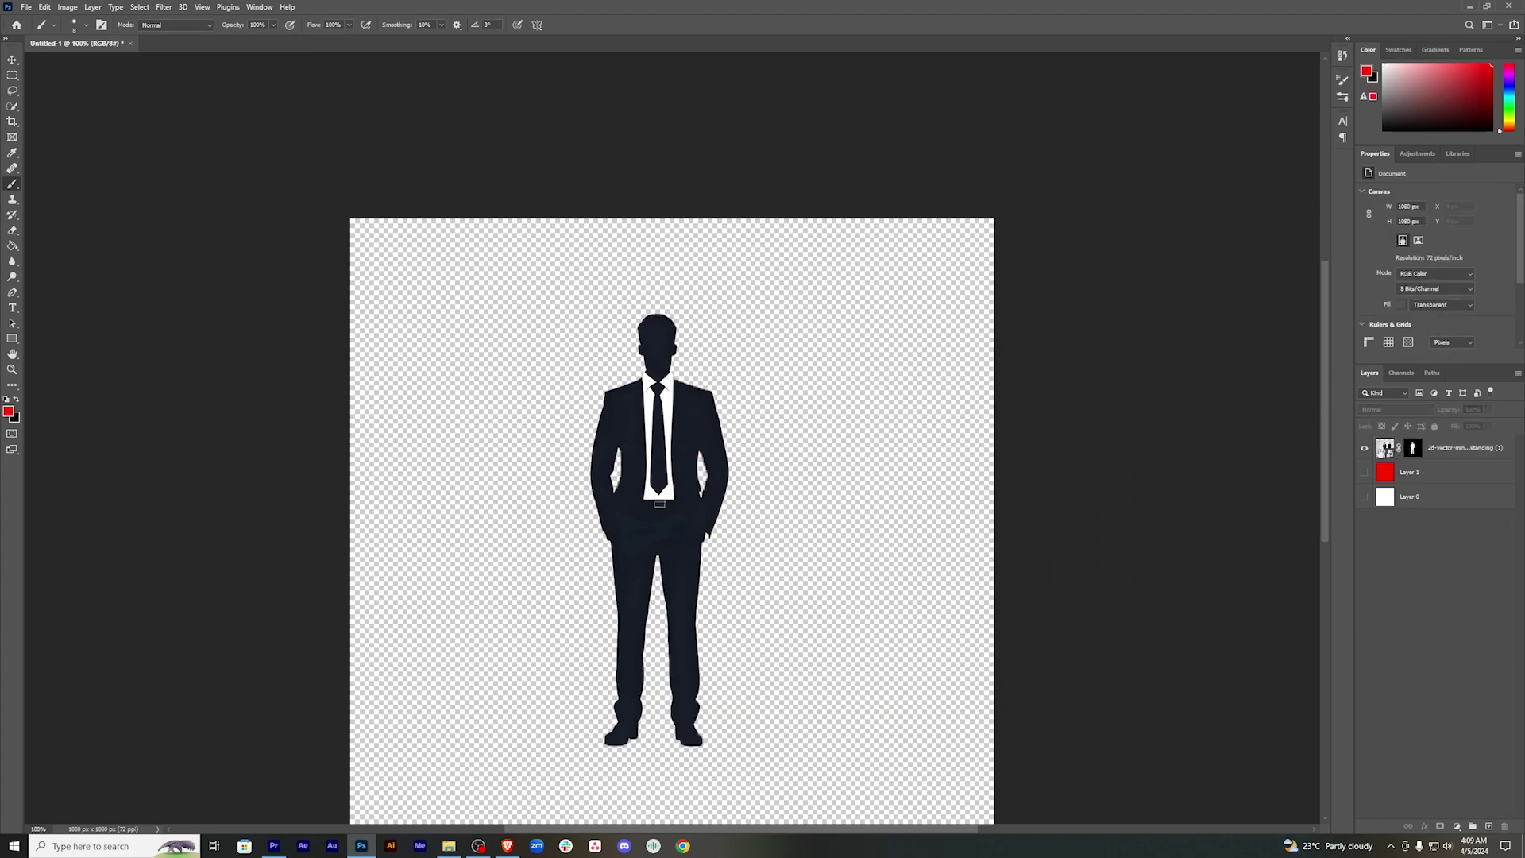
left_click(1383, 450)
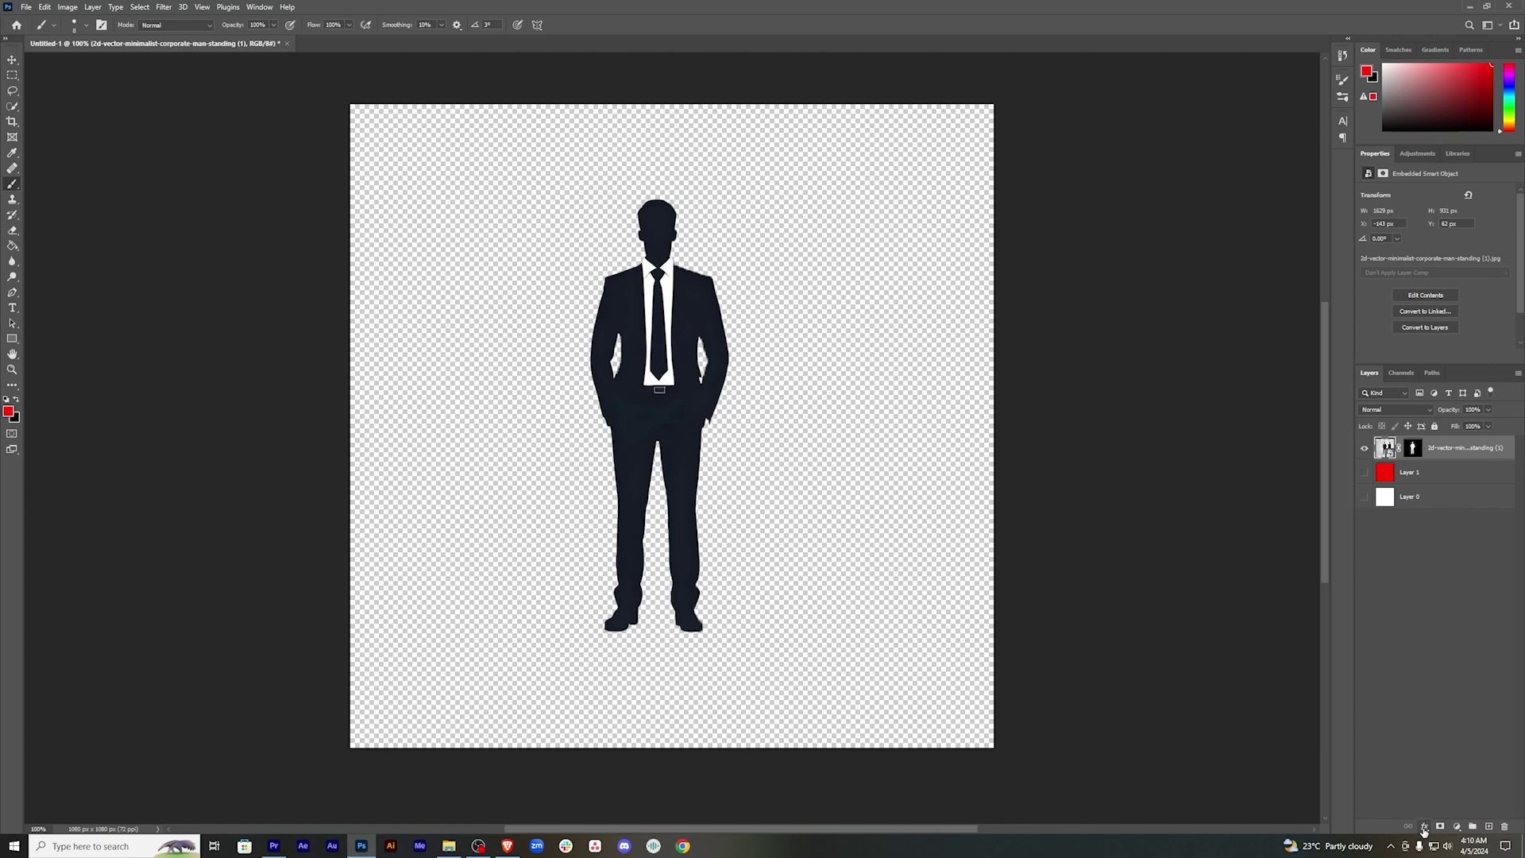
left_click(1424, 828)
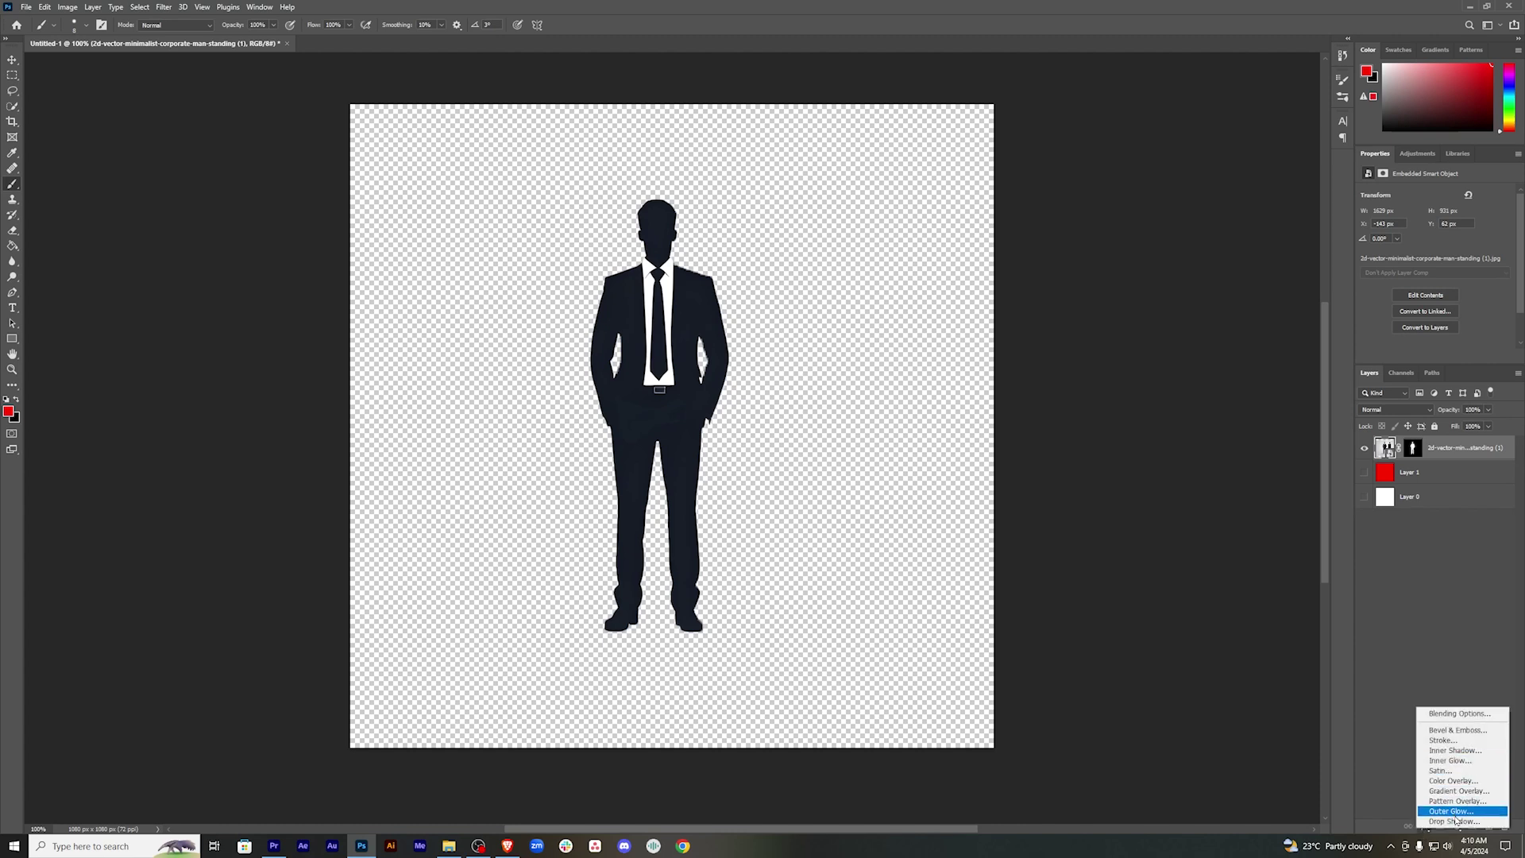
Discard the Gradient Overlay and apply Hue/Saturation with Lightness -100 to blacken the figure.
left_click(1460, 791)
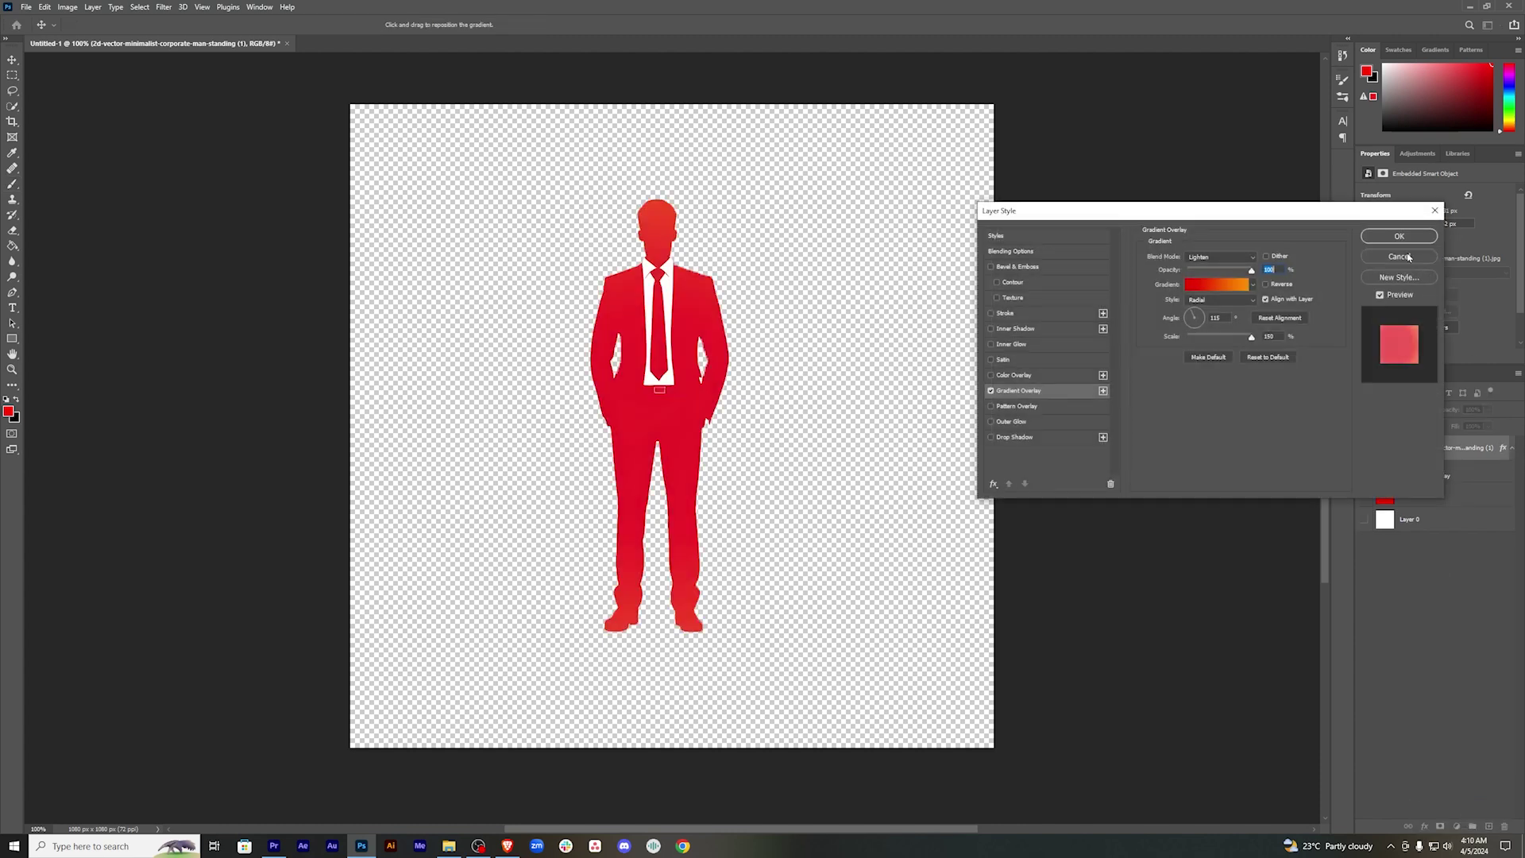
left_click(1399, 257)
left_click(64, 7)
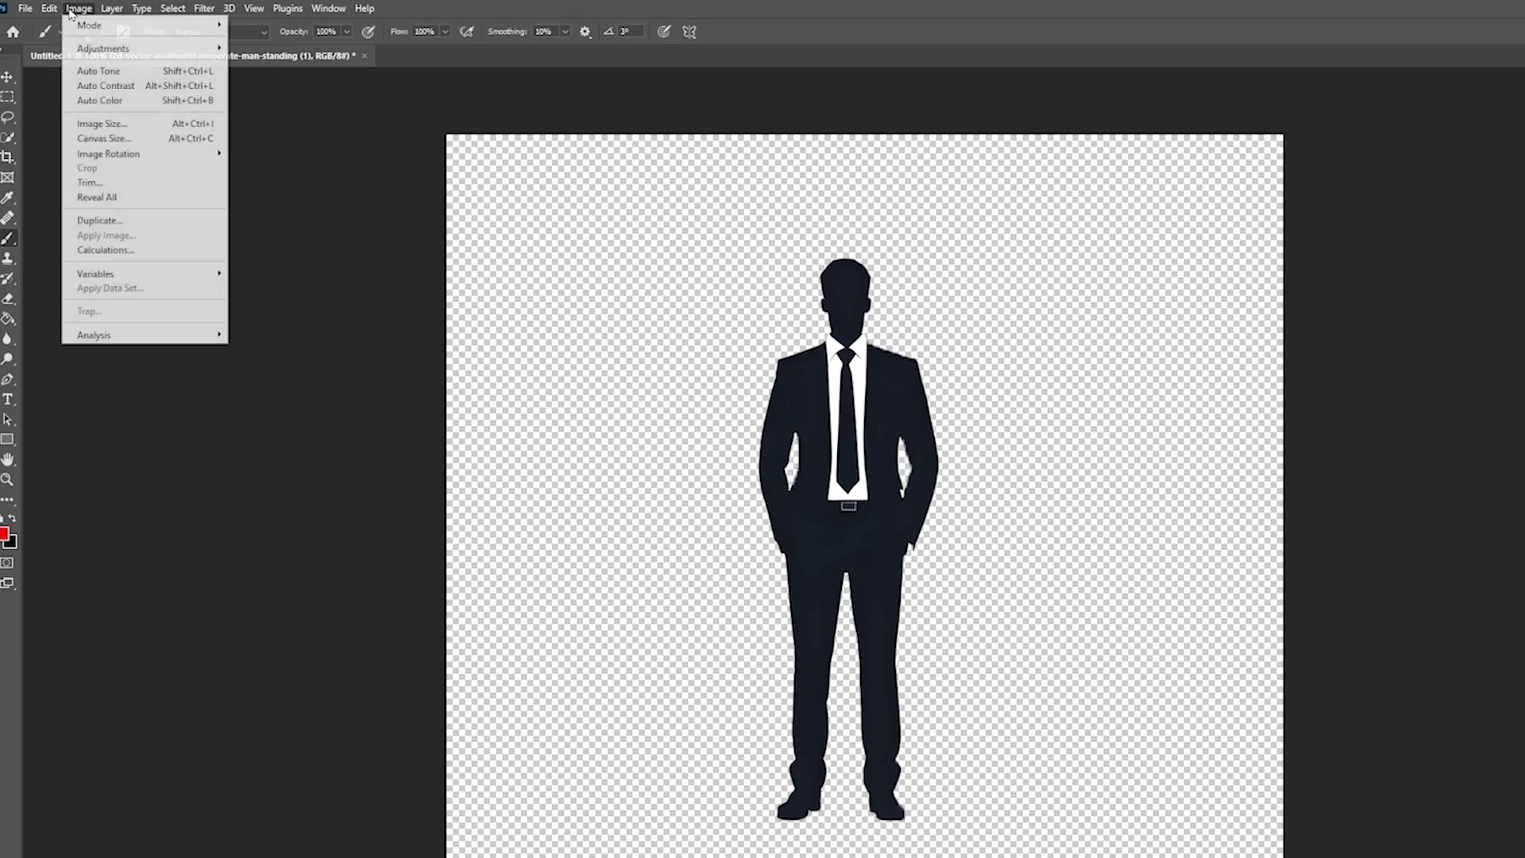
left_click(78, 9)
mouse_move(102, 48)
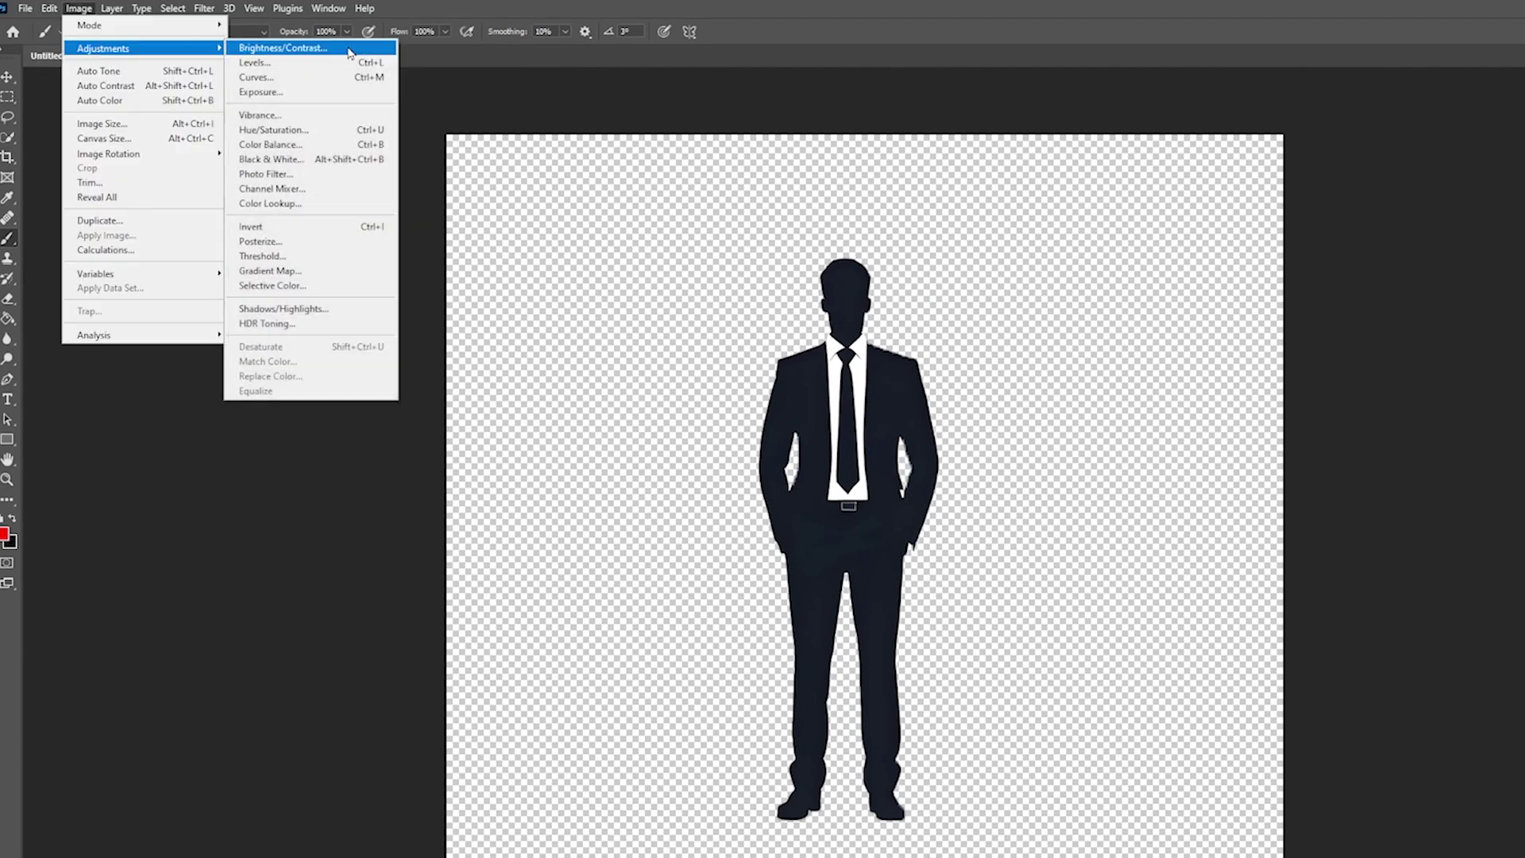
left_click(350, 135)
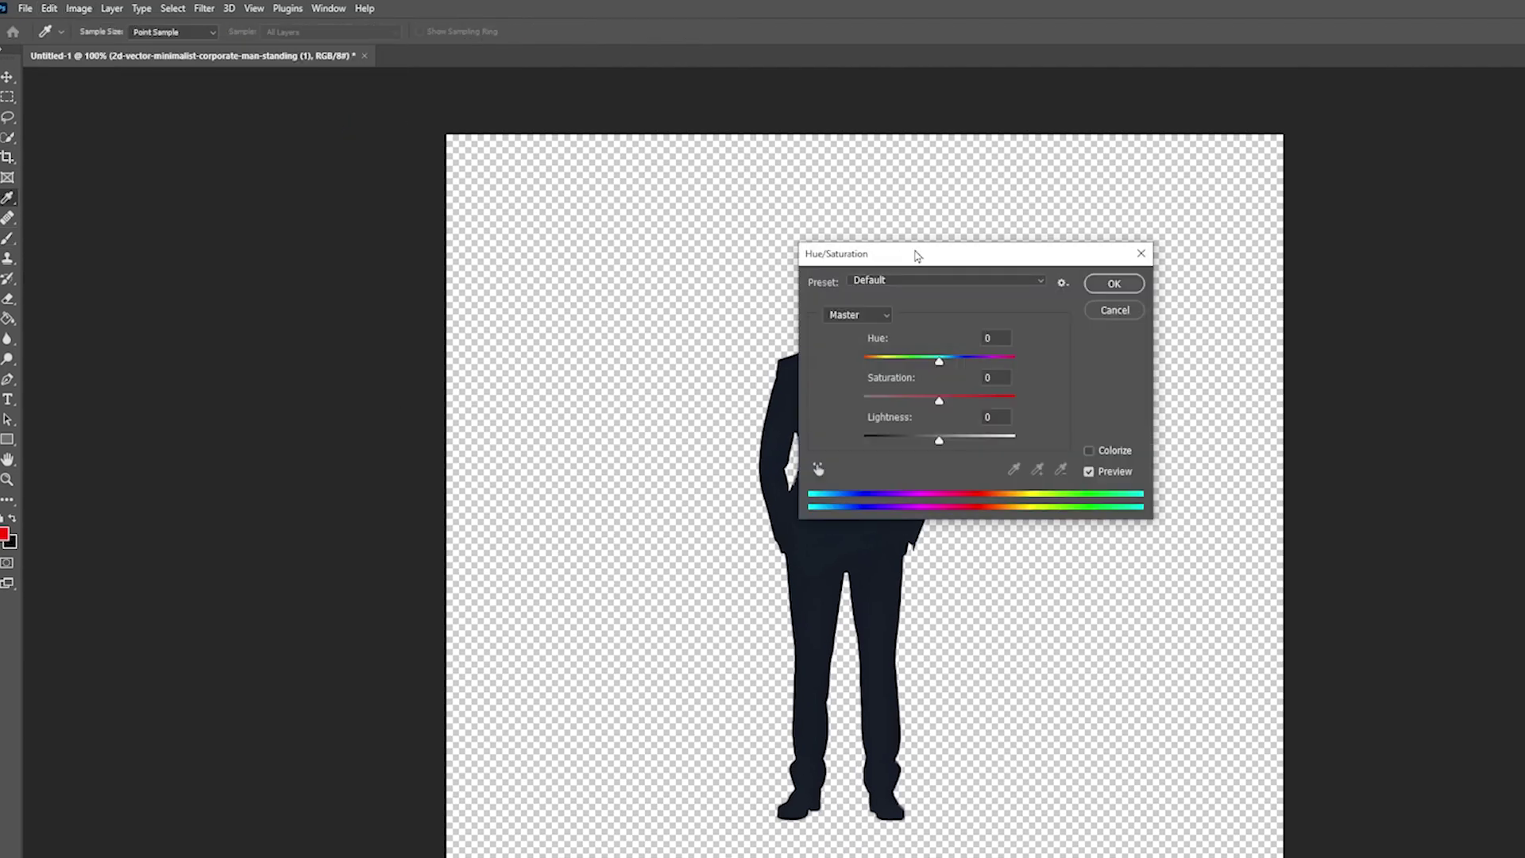
left_click_drag(917, 255, 1401, 222)
left_click_drag(1421, 405, 1348, 405)
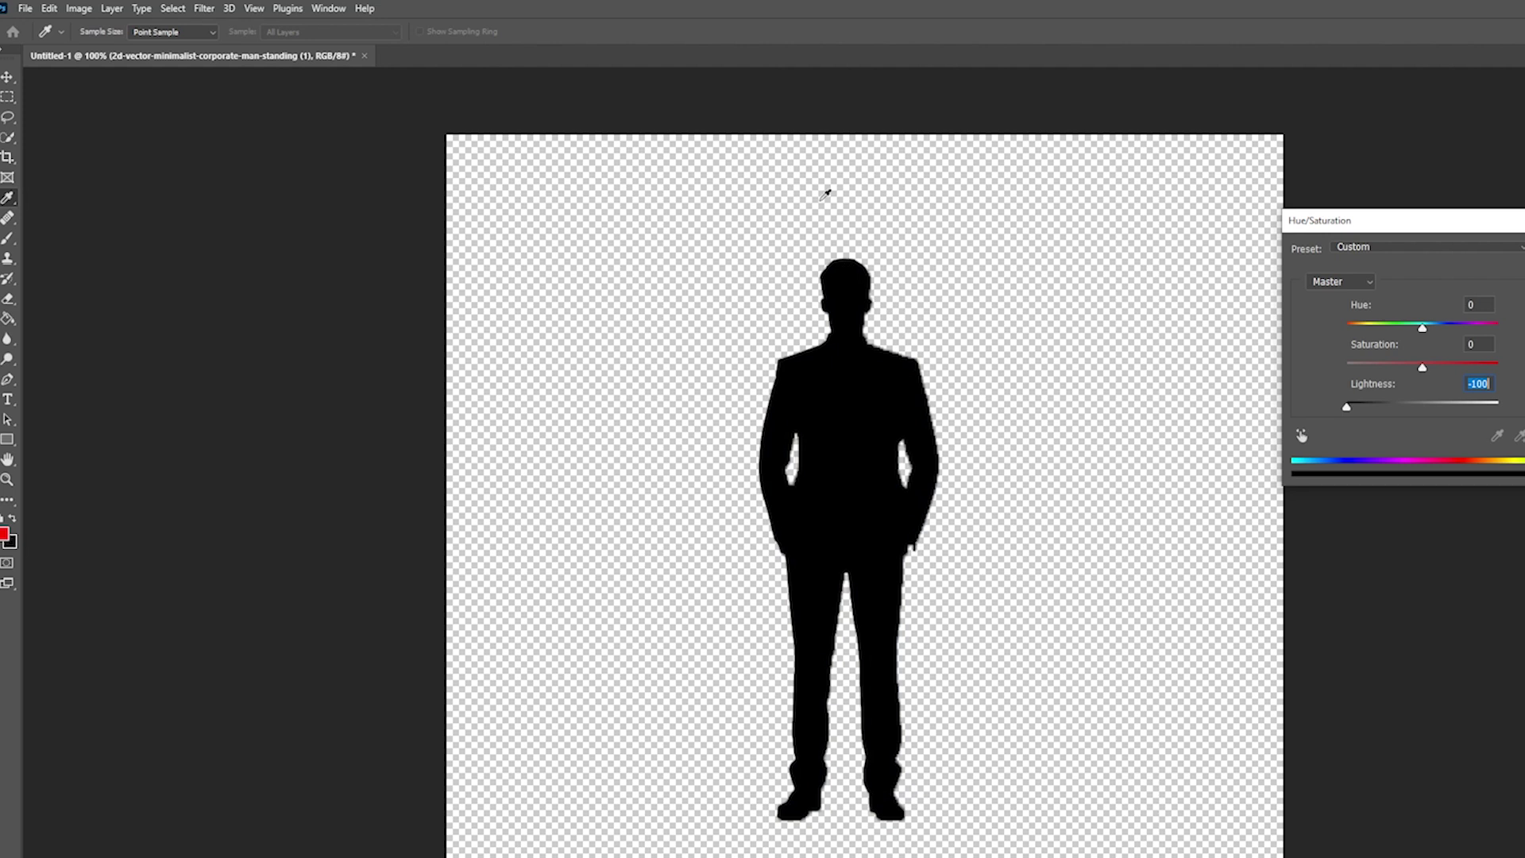
key("Return")
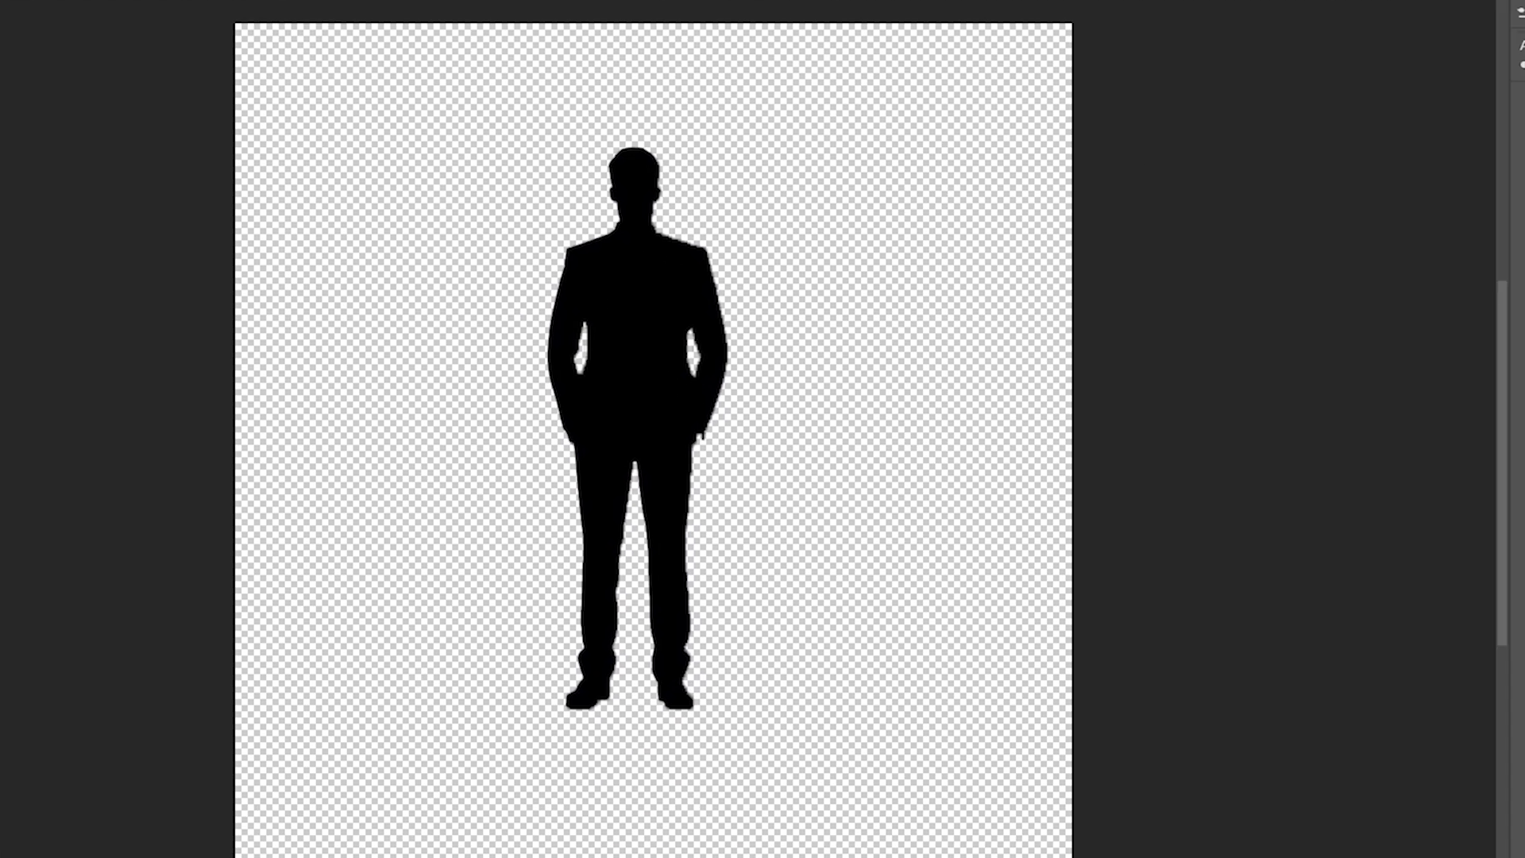
Add a Gradient Overlay to the silhouette with a red-to-orange gradient.
left_click(1399, 838)
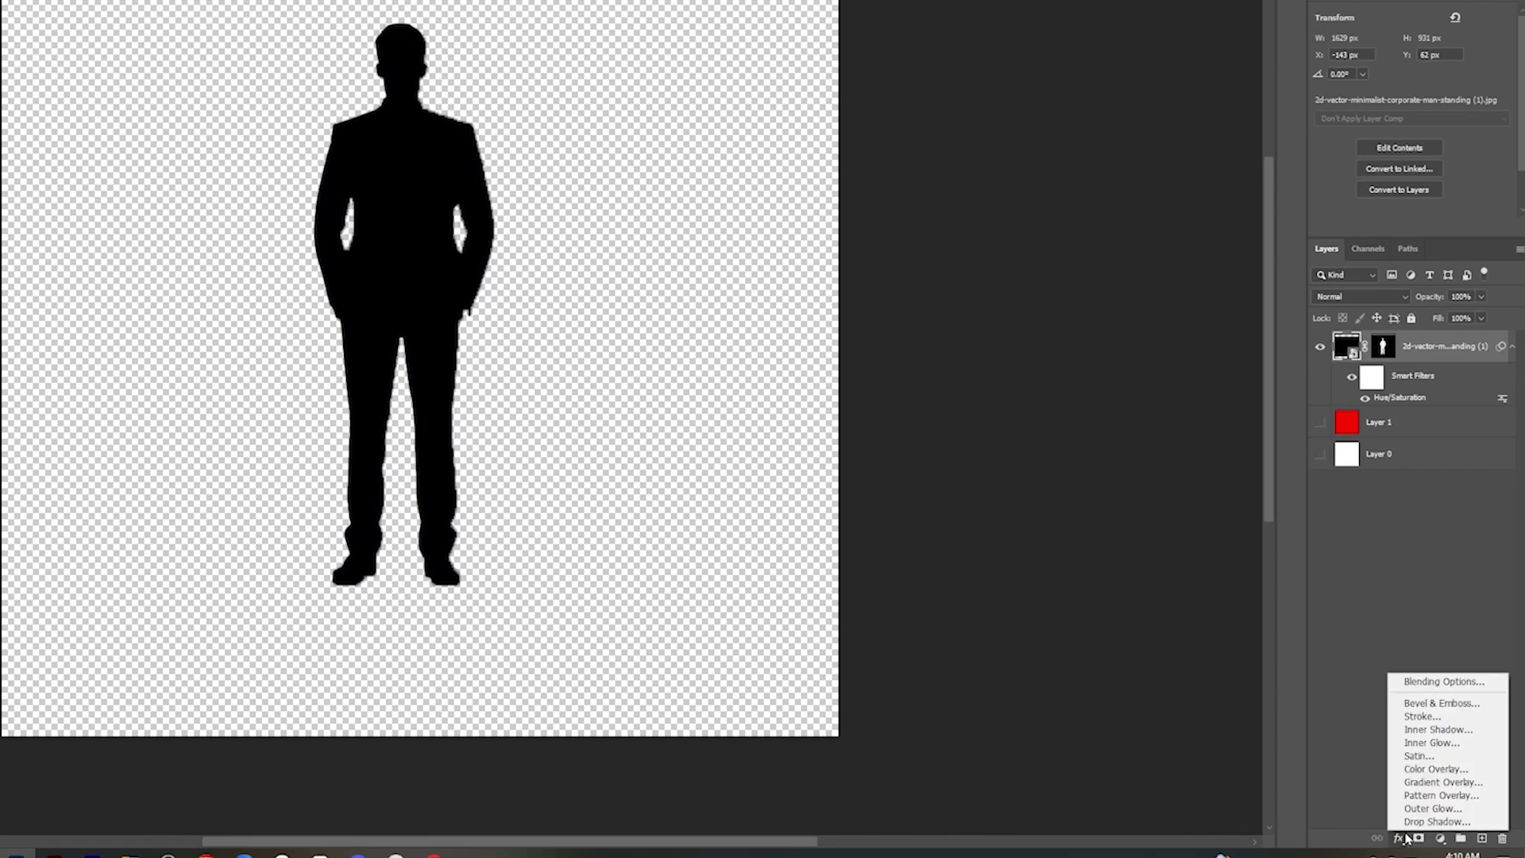
left_click(1443, 785)
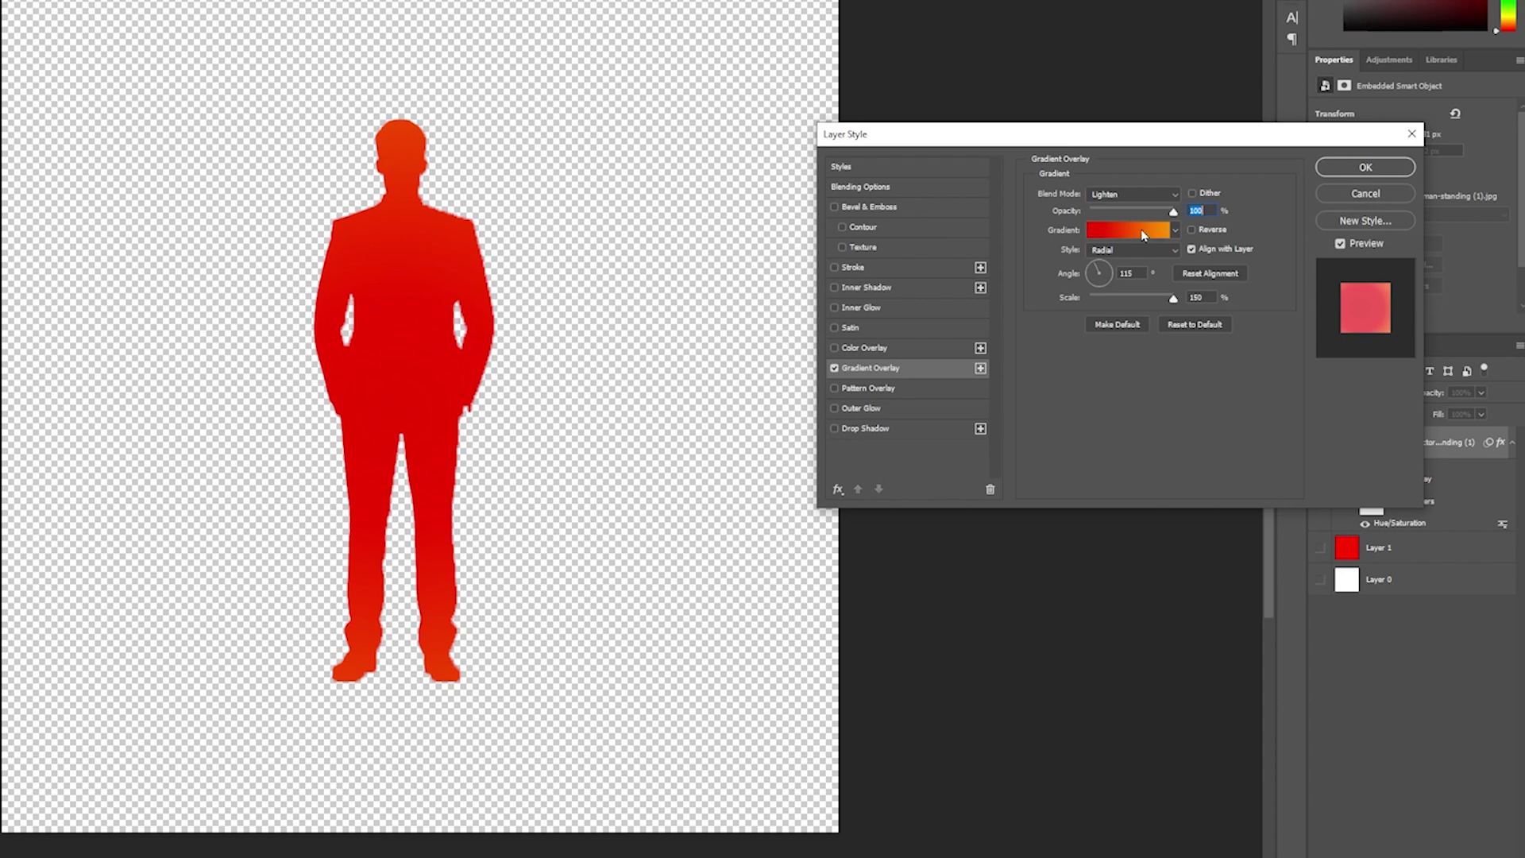
left_click(1142, 230)
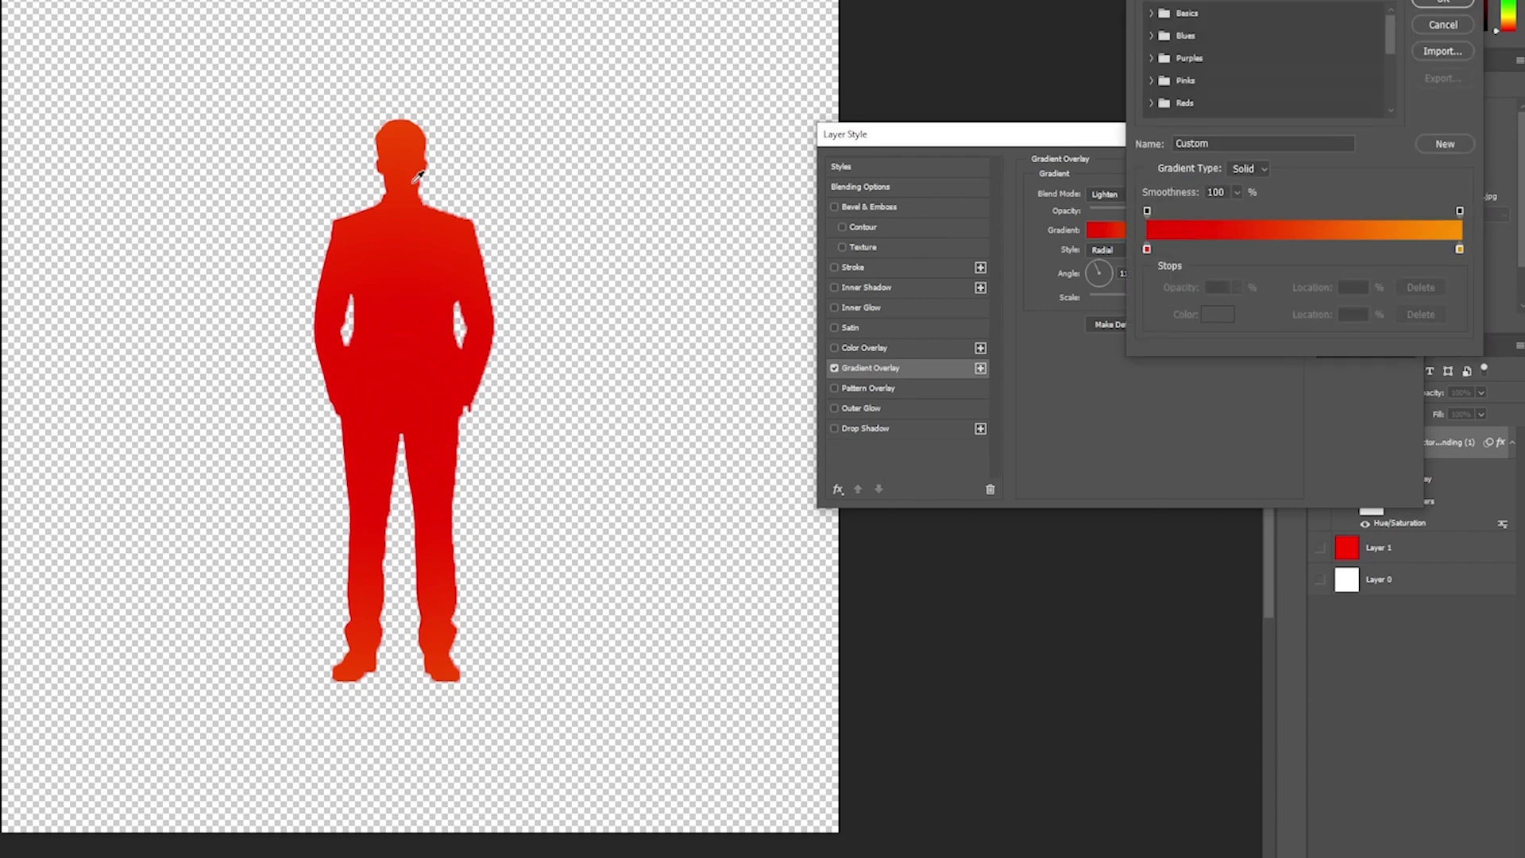
double_click(1460, 250)
left_click(1456, 107)
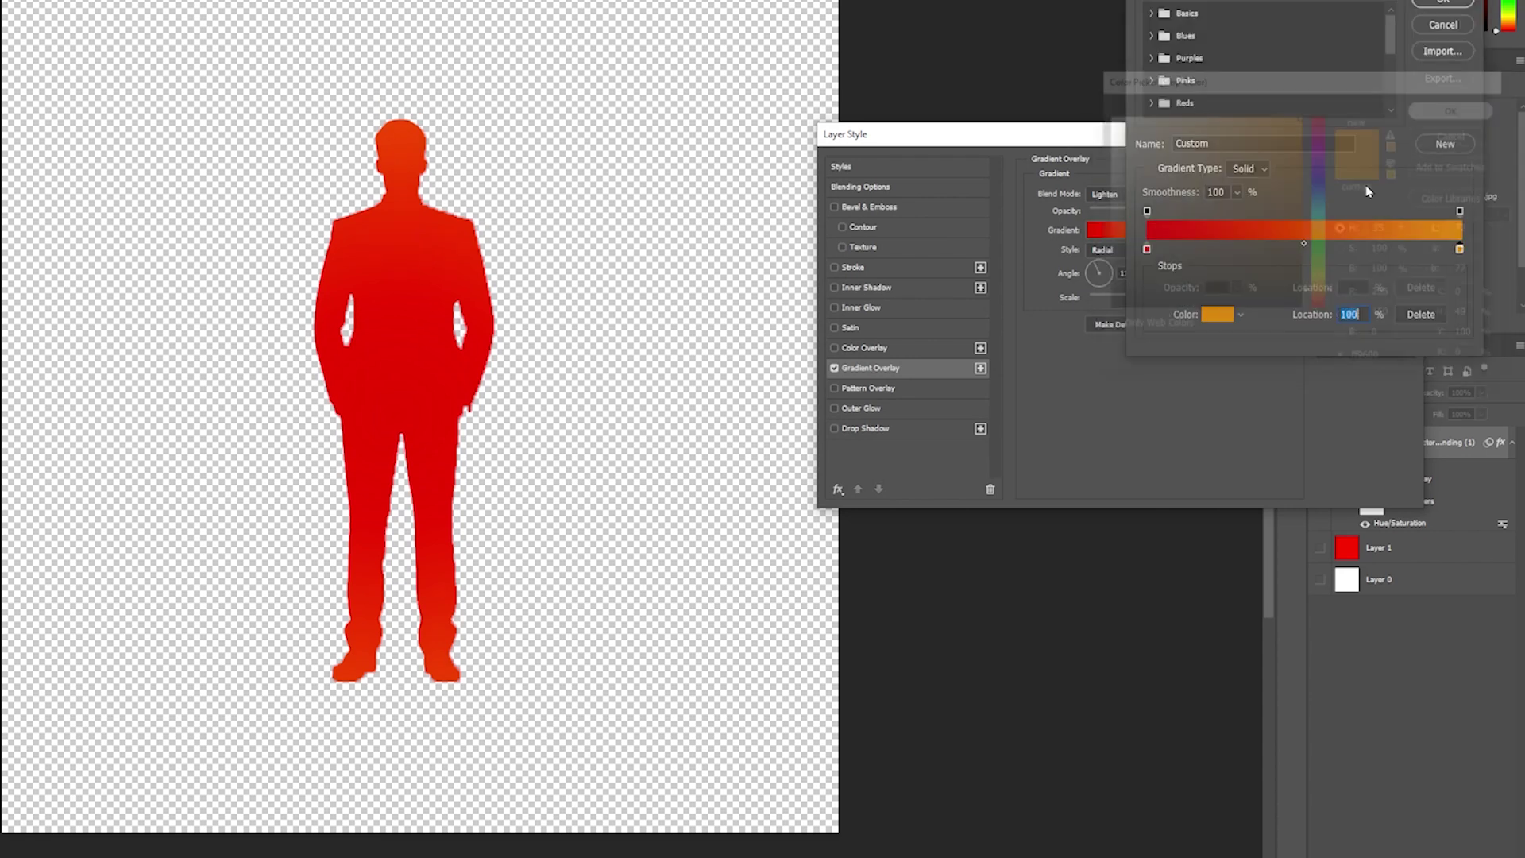
left_click(1147, 250)
double_click(1147, 249)
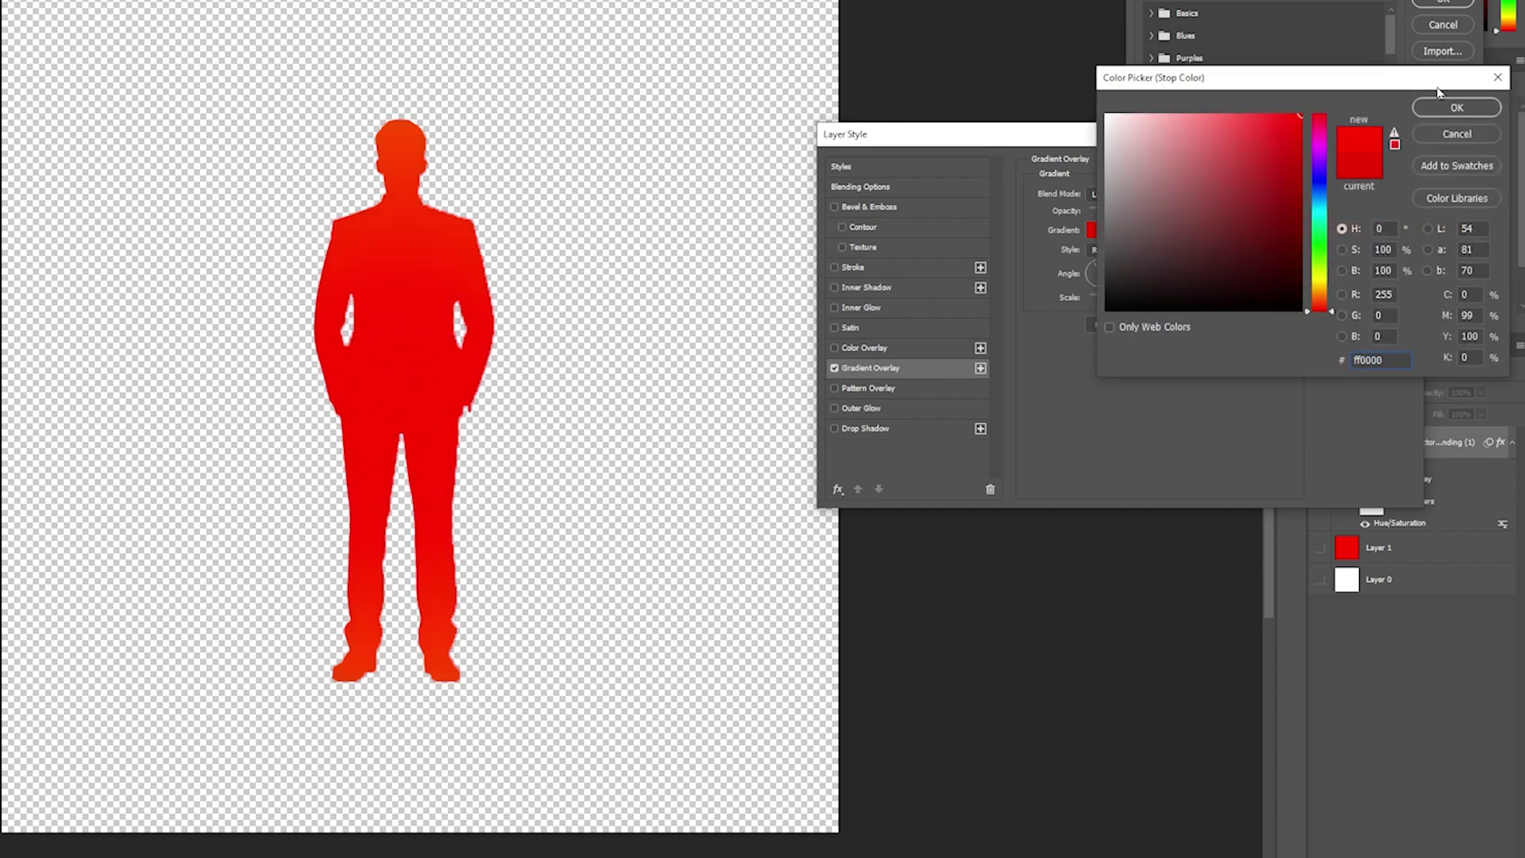
left_click(1457, 108)
key("Return")
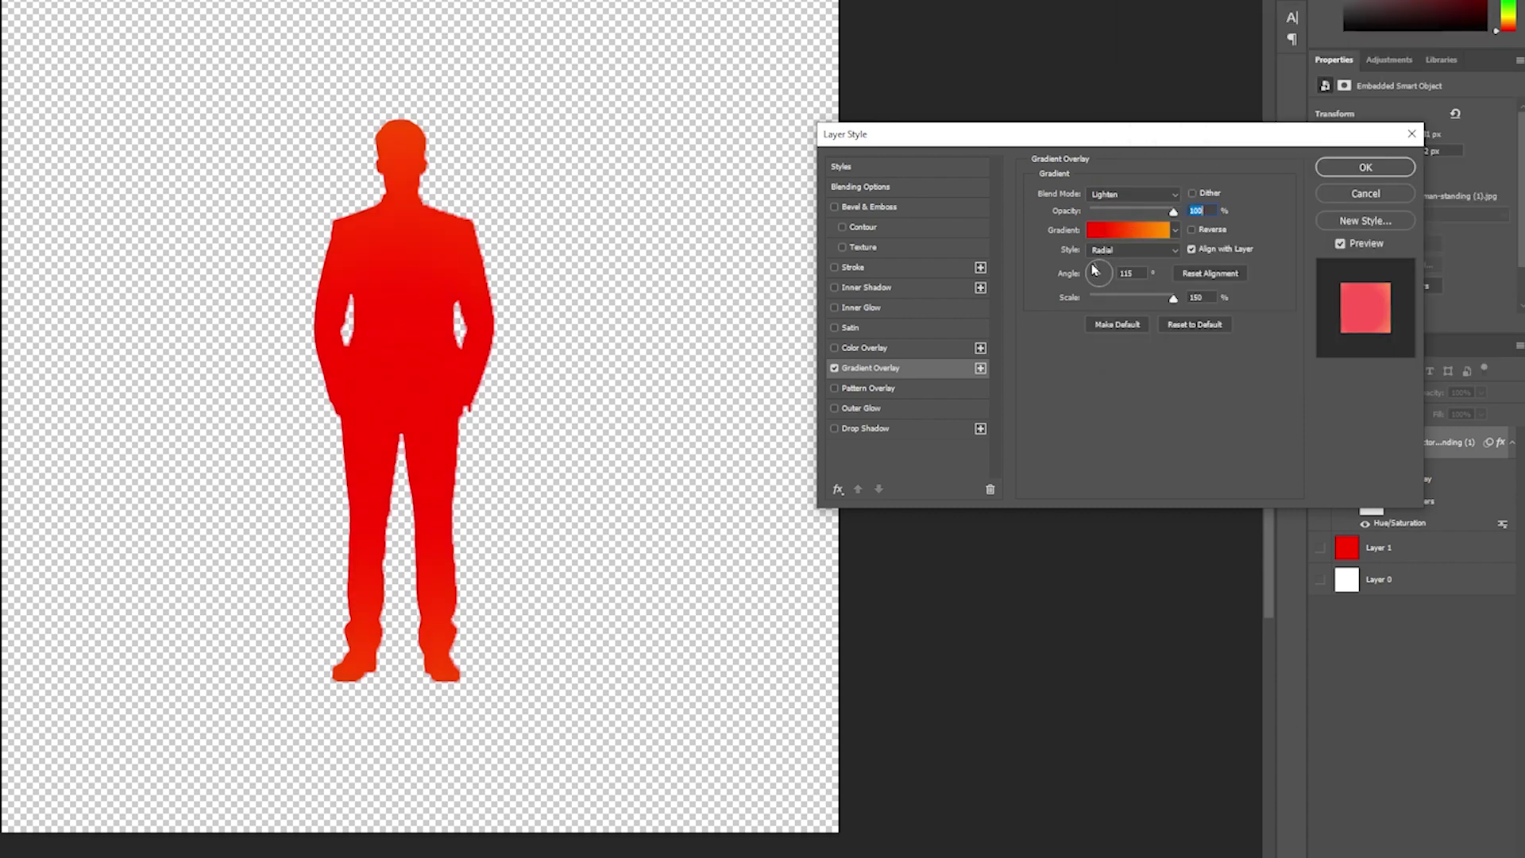
Make the overlay radial with scale about 55 and angle about 134, and confirm.
left_click(1094, 270)
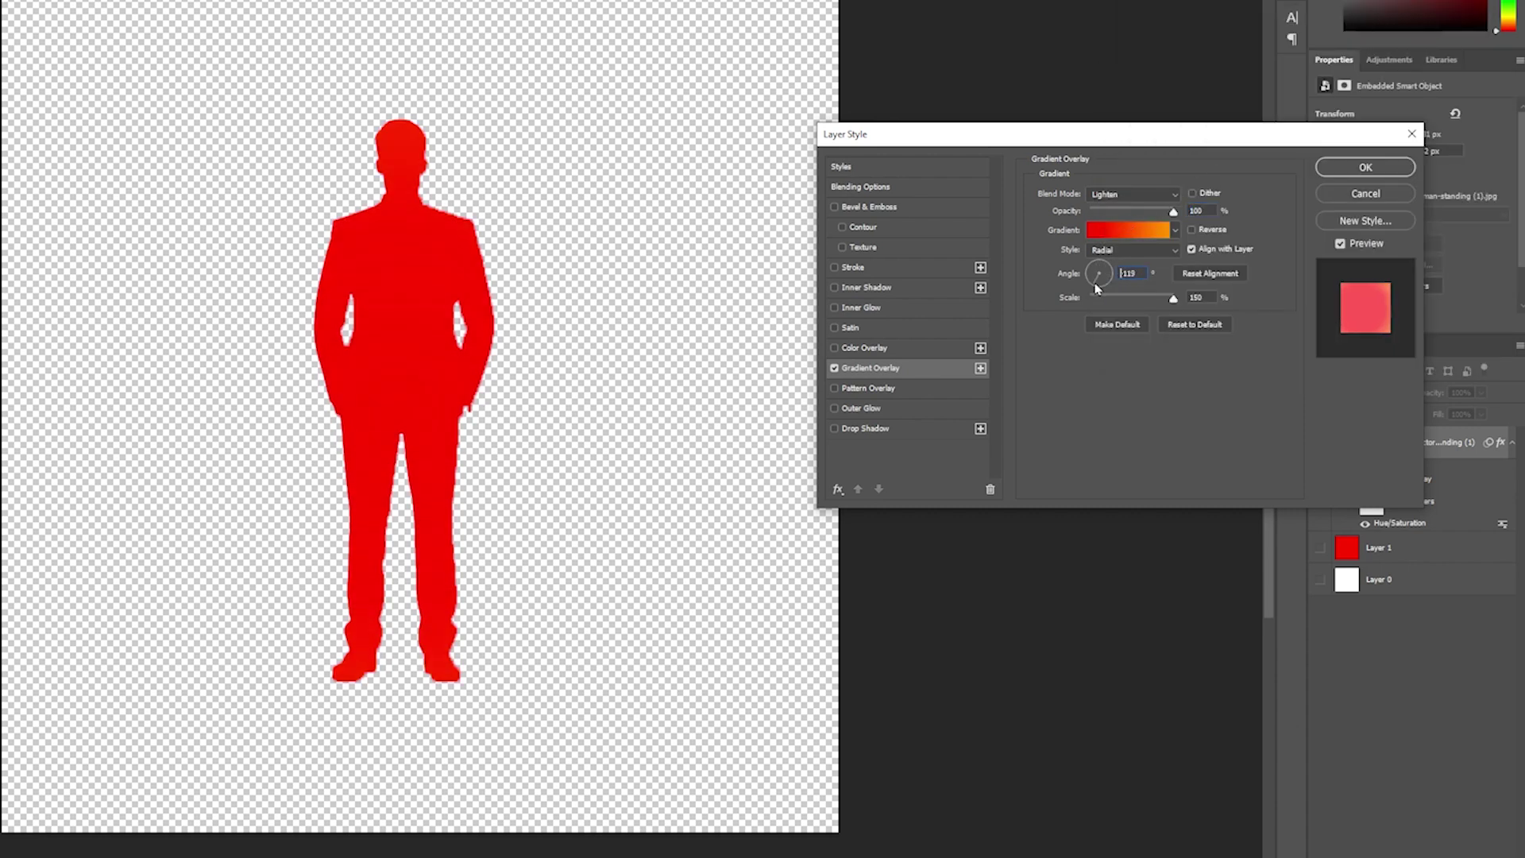
left_click(1124, 250)
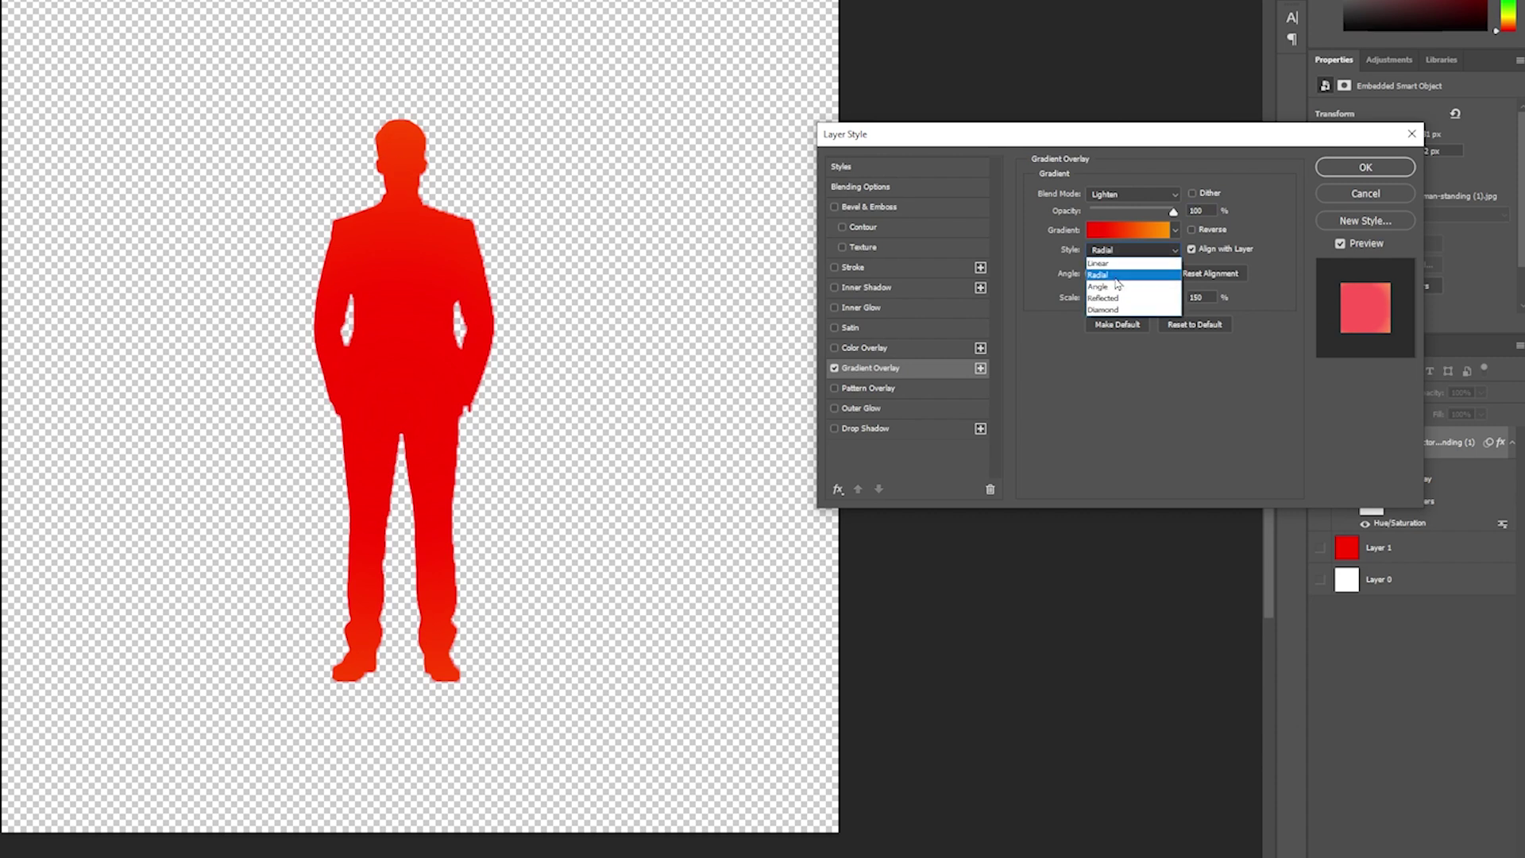
left_click(1120, 280)
mouse_move(1173, 297)
left_mouse_down()
mouse_move(1110, 297)
mouse_move(1113, 275)
left_mouse_up()
left_click(1095, 273)
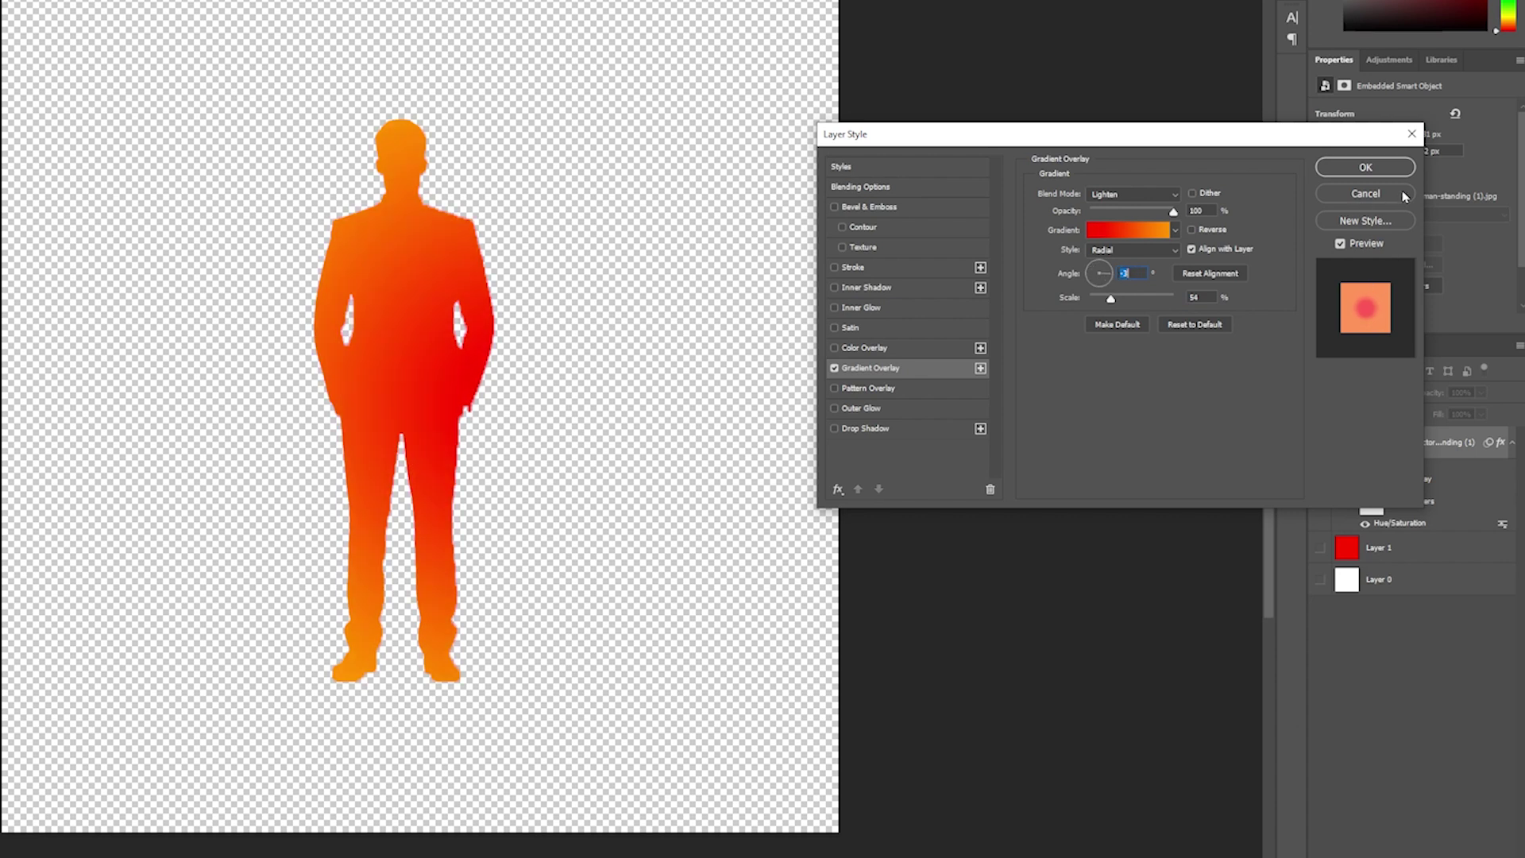
left_click(1366, 168)
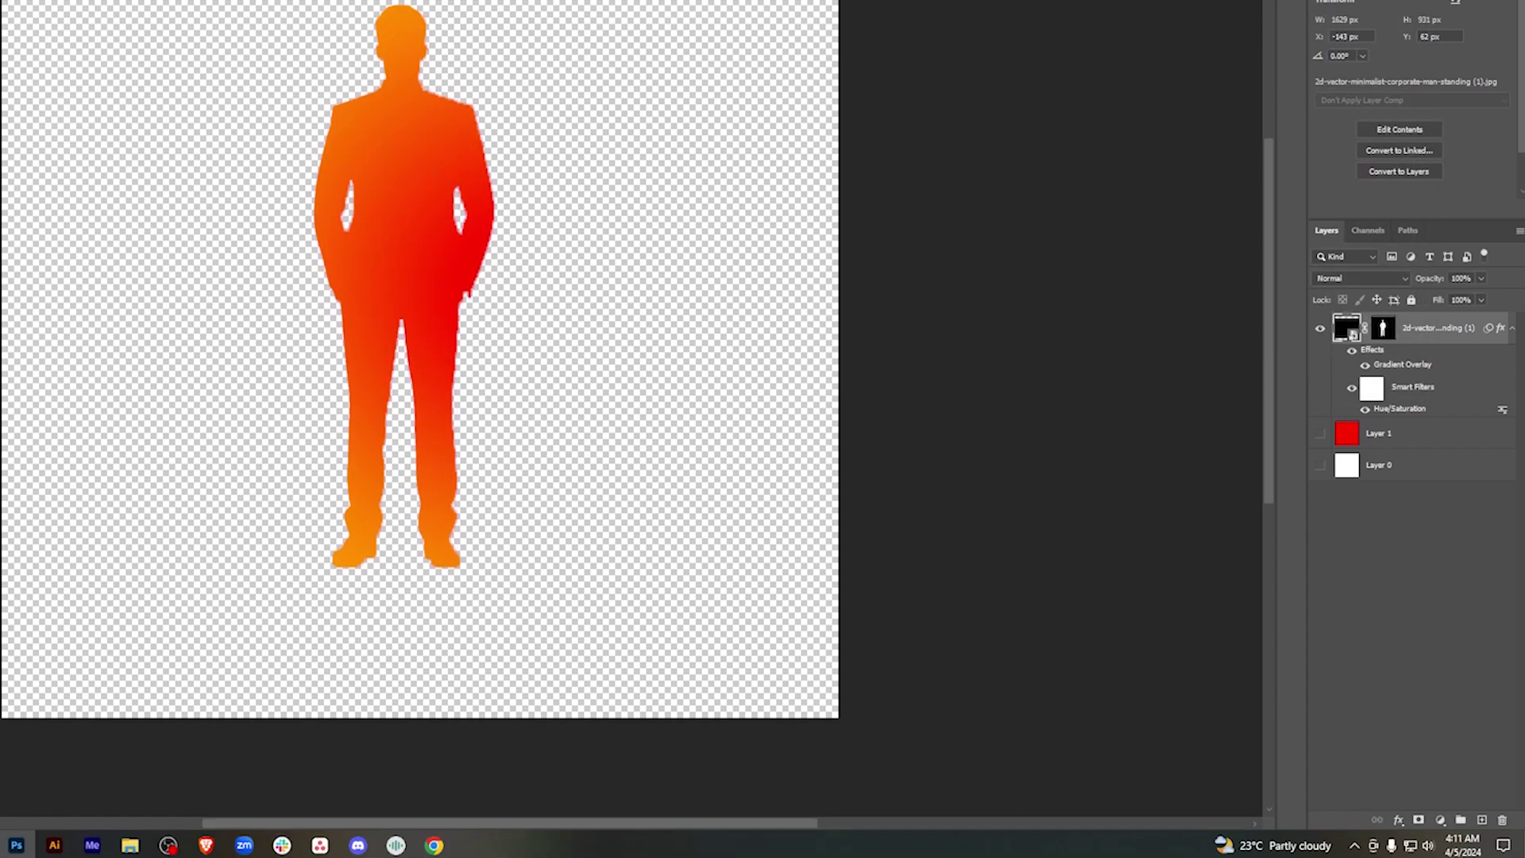
Add an Outer Glow in #ff3800 with 5% spread and 60 px size.
left_click(1398, 824)
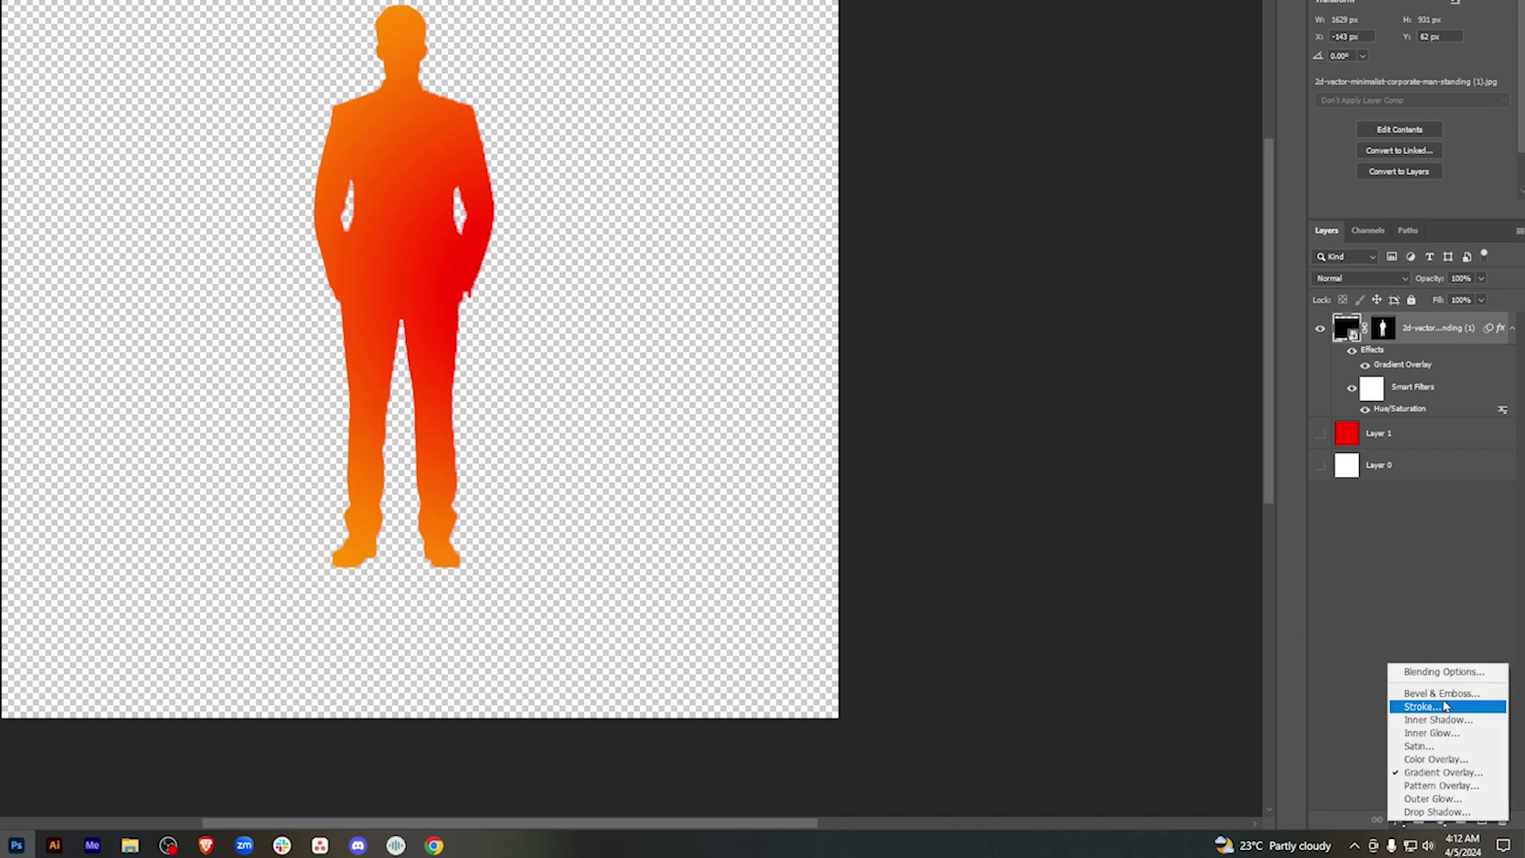
left_click(1430, 798)
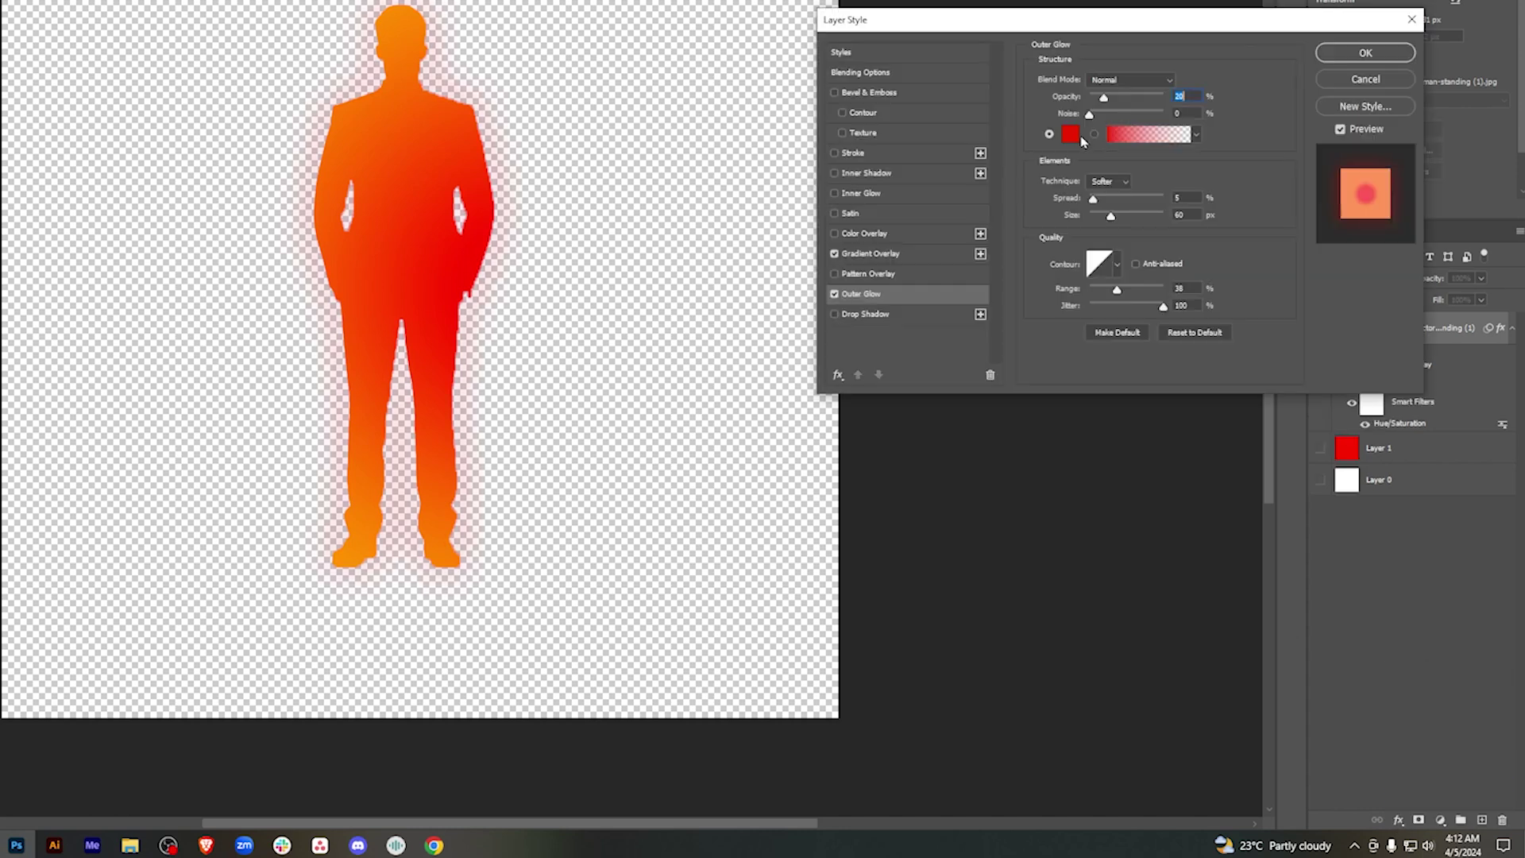
left_click(1074, 140)
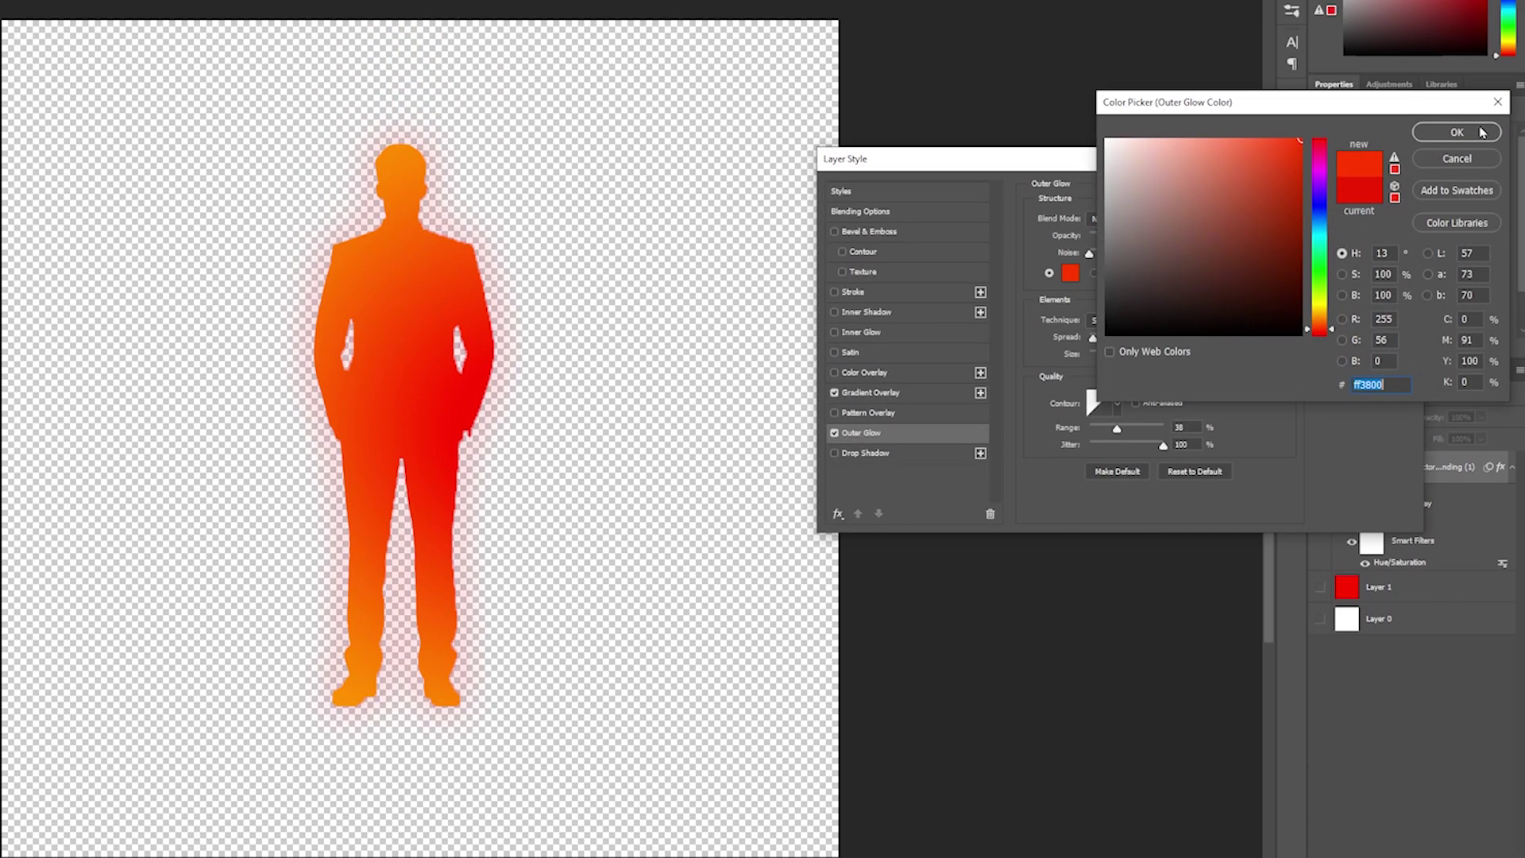
left_click(1457, 132)
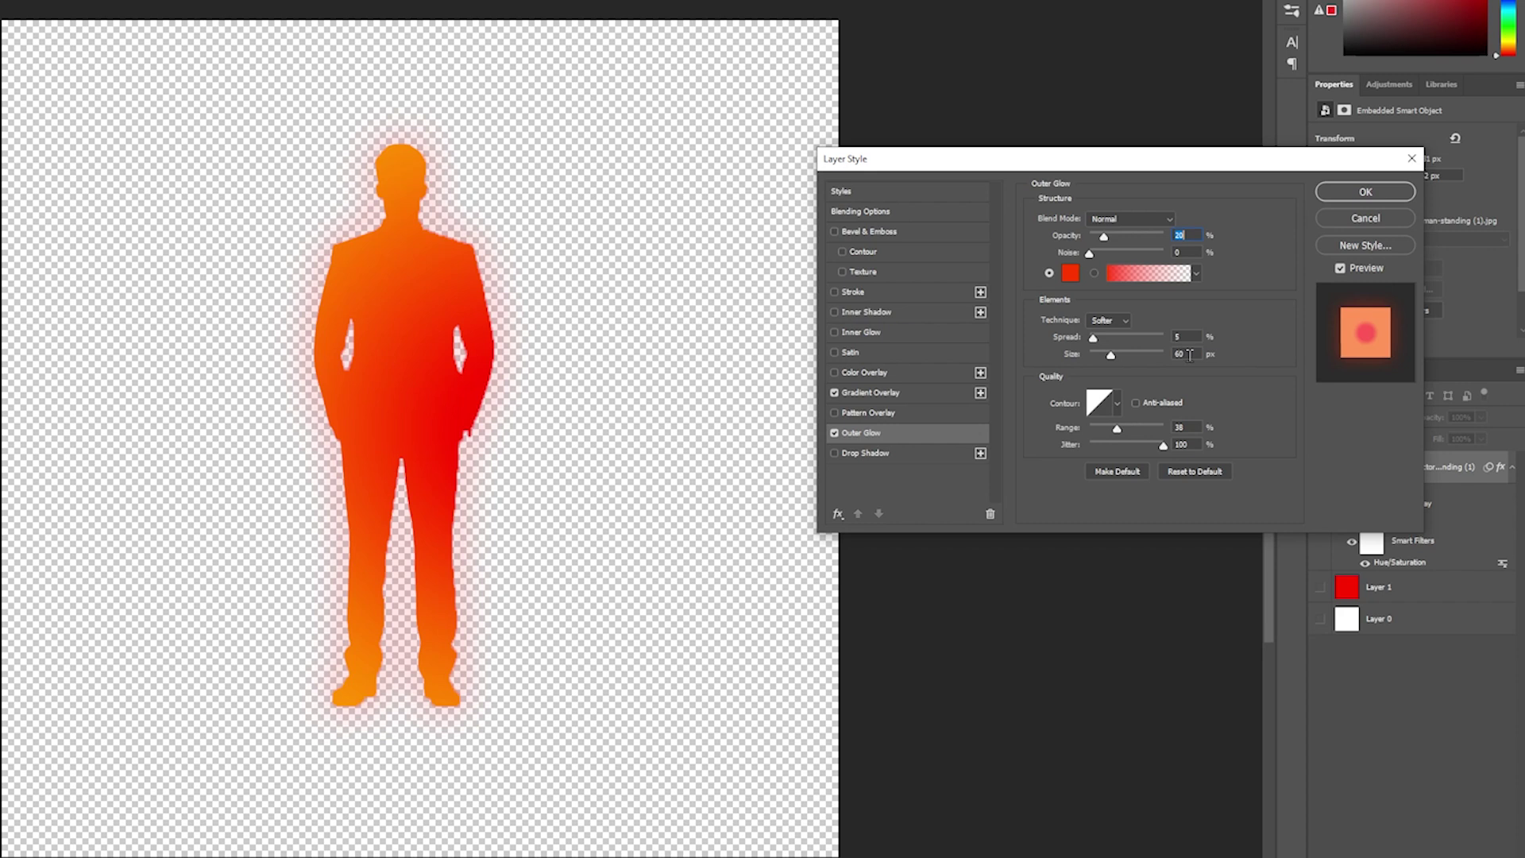
key("Tab")
key("Tab")
left_click(1382, 198)
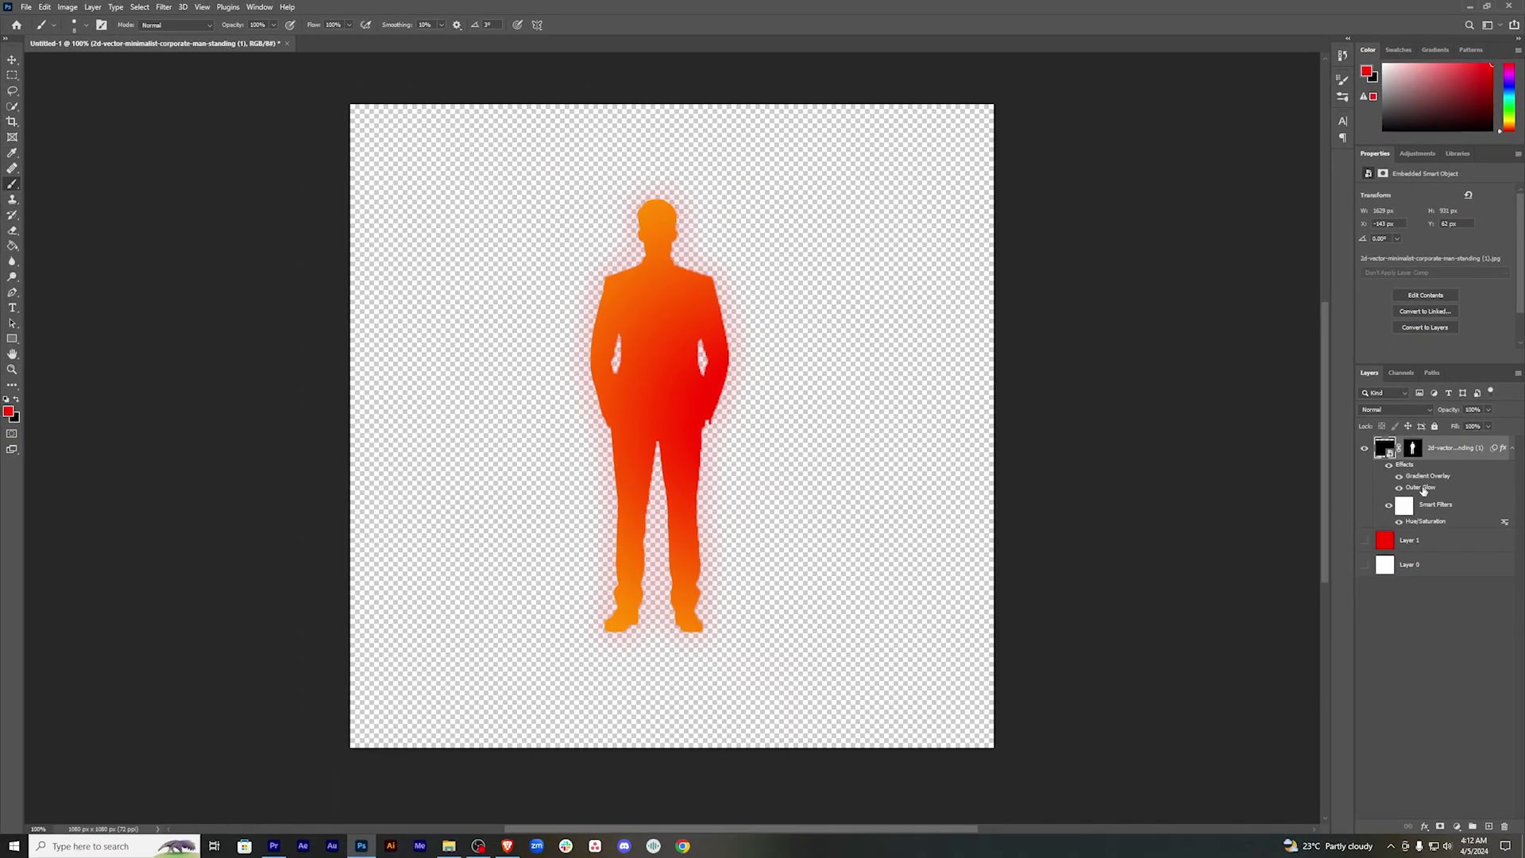
left_click(450, 848)
left_click(450, 849)
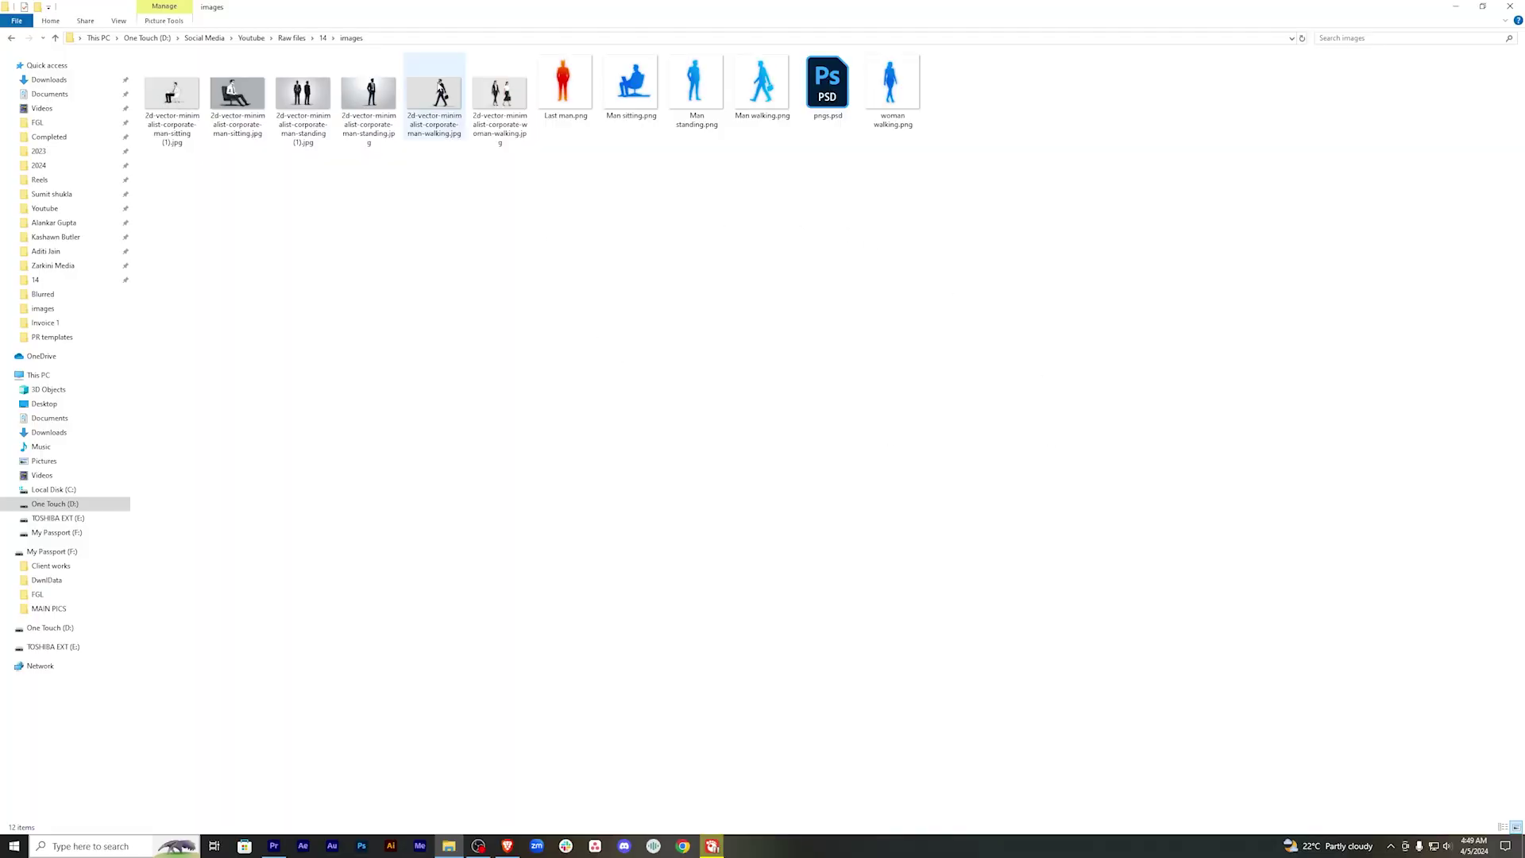
Drag the silhouette PNGs from File Explorer into the Premiere Project panel.
left_click(891, 86)
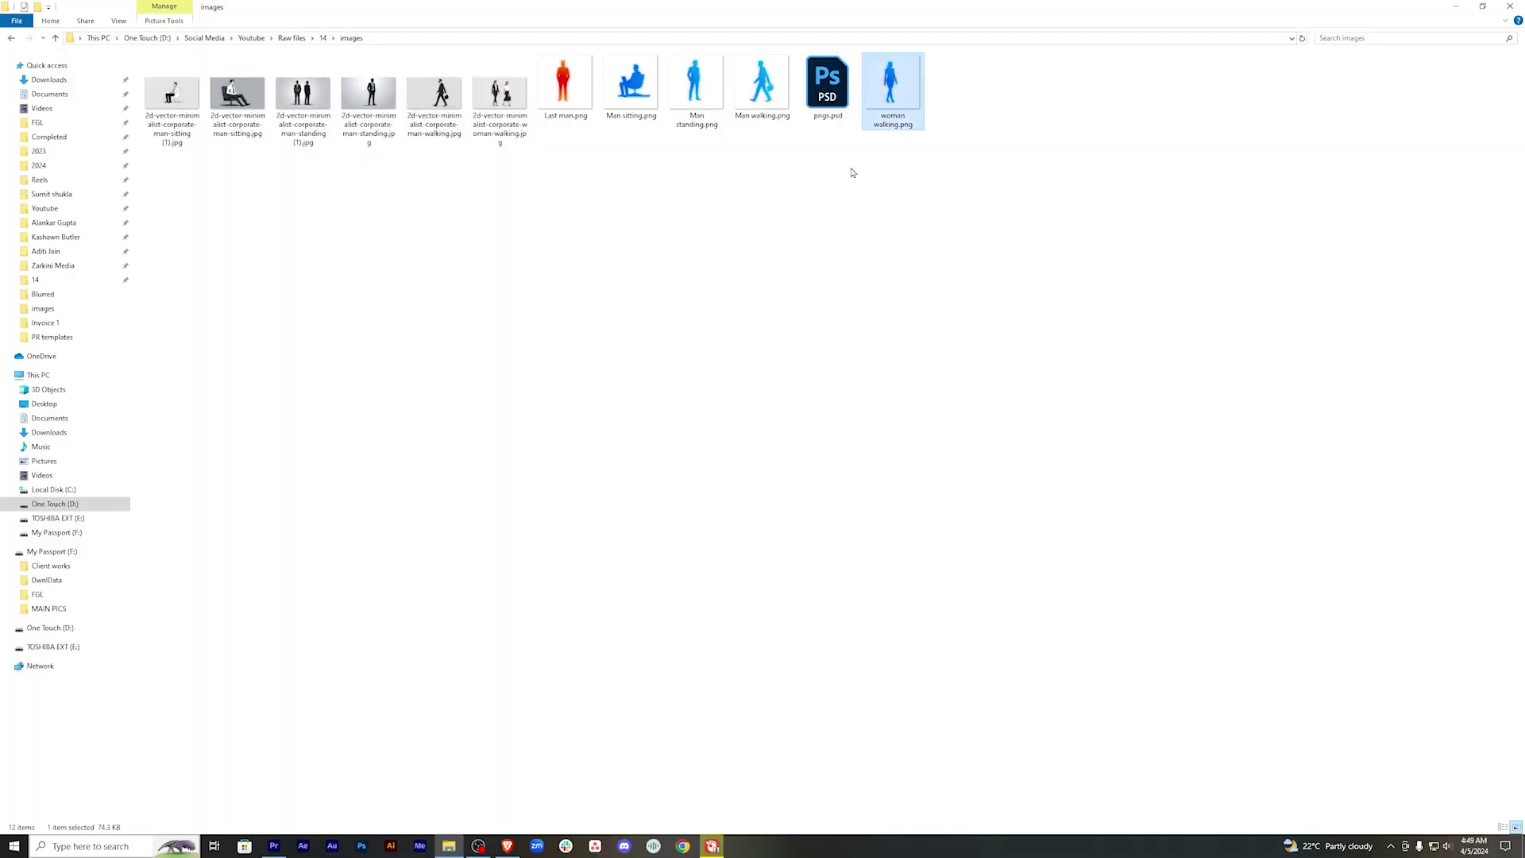
left_click(763, 86, "ctrl")
left_click(696, 85, "ctrl")
left_click(631, 83, "ctrl")
left_click_drag(618, 87, 274, 844)
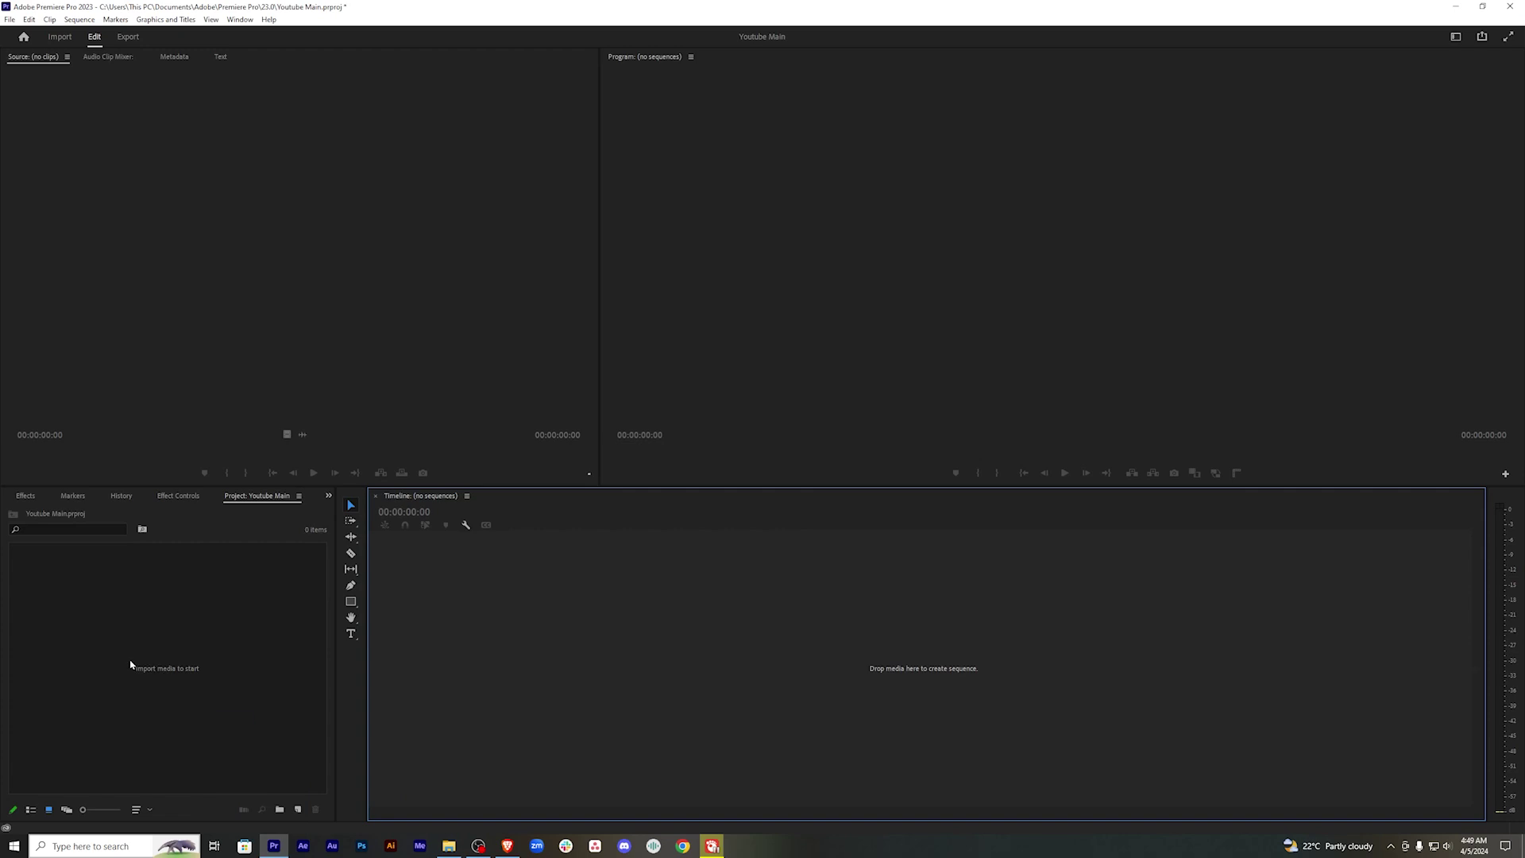
left_click_drag(131, 664, 135, 667)
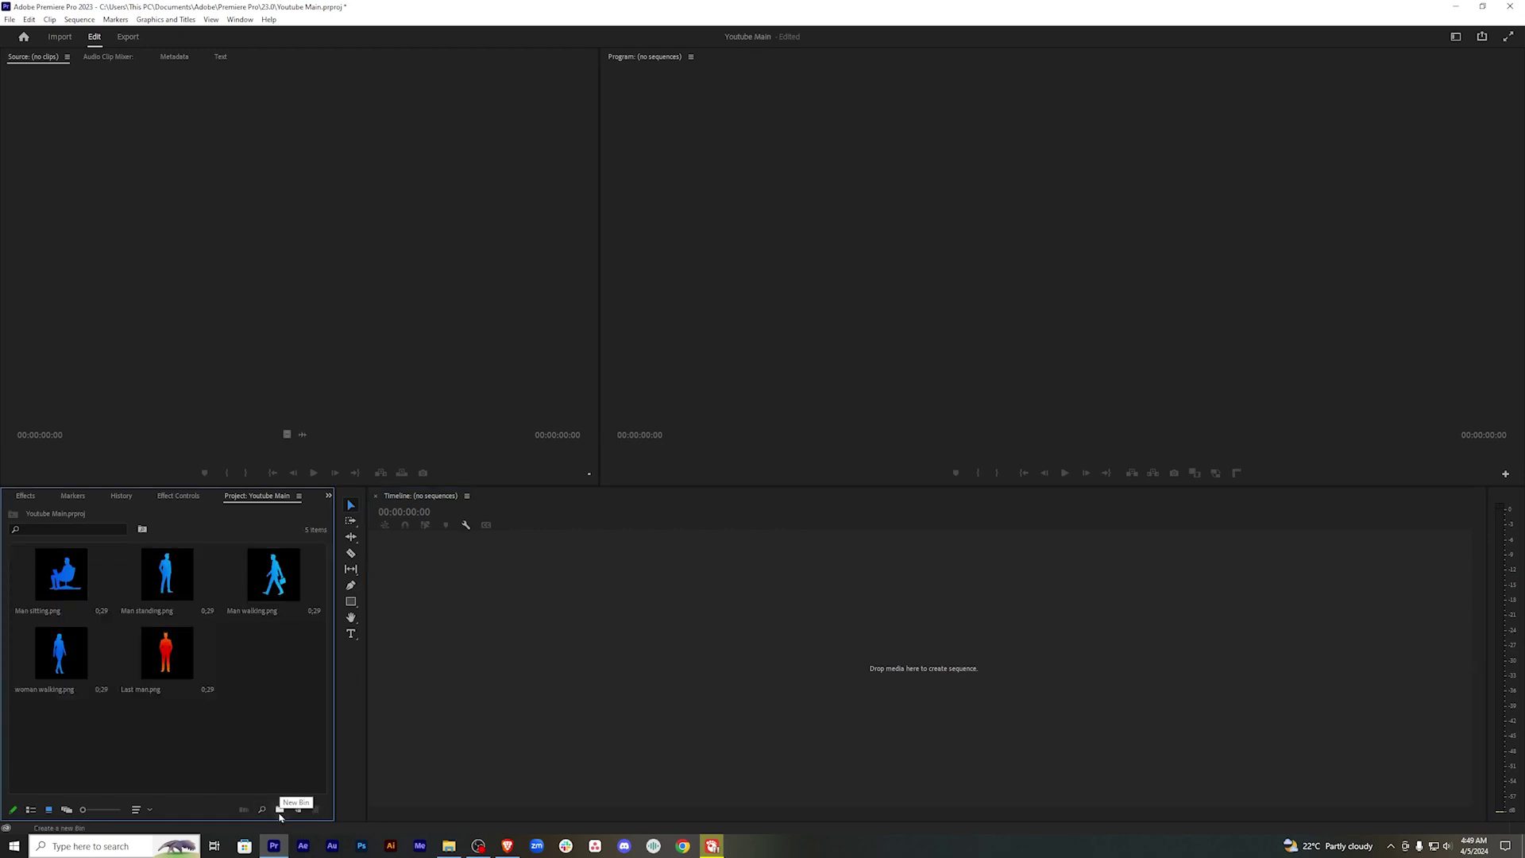
Create a bin named 'images' and move the five PNGs into it.
left_click(280, 809)
type("Images")
left_click(209, 742)
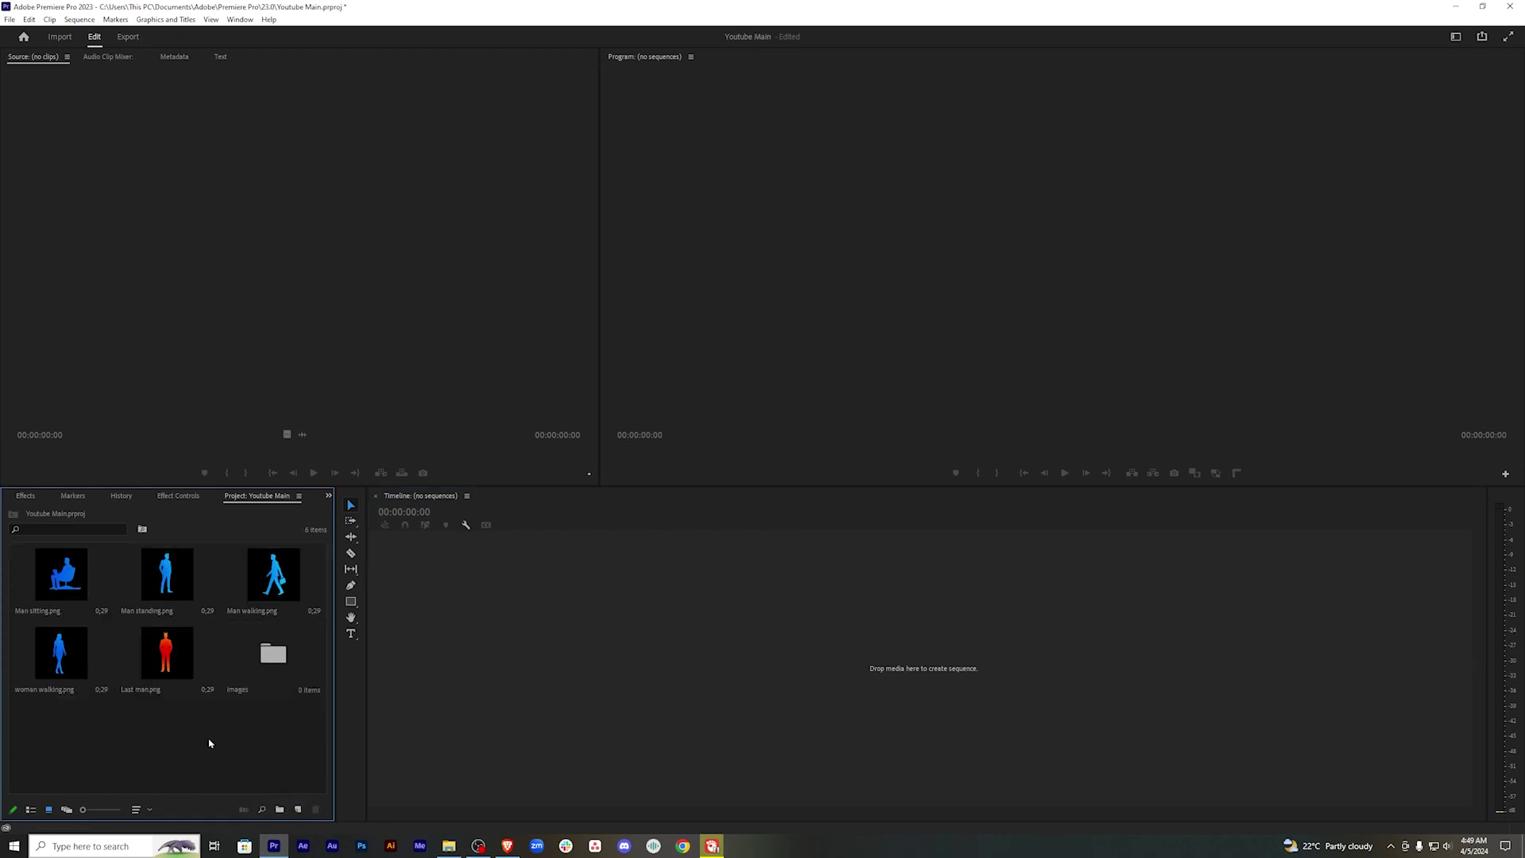
left_click(58, 586)
left_click(165, 653, "shift")
left_click_drag(165, 653, 273, 653)
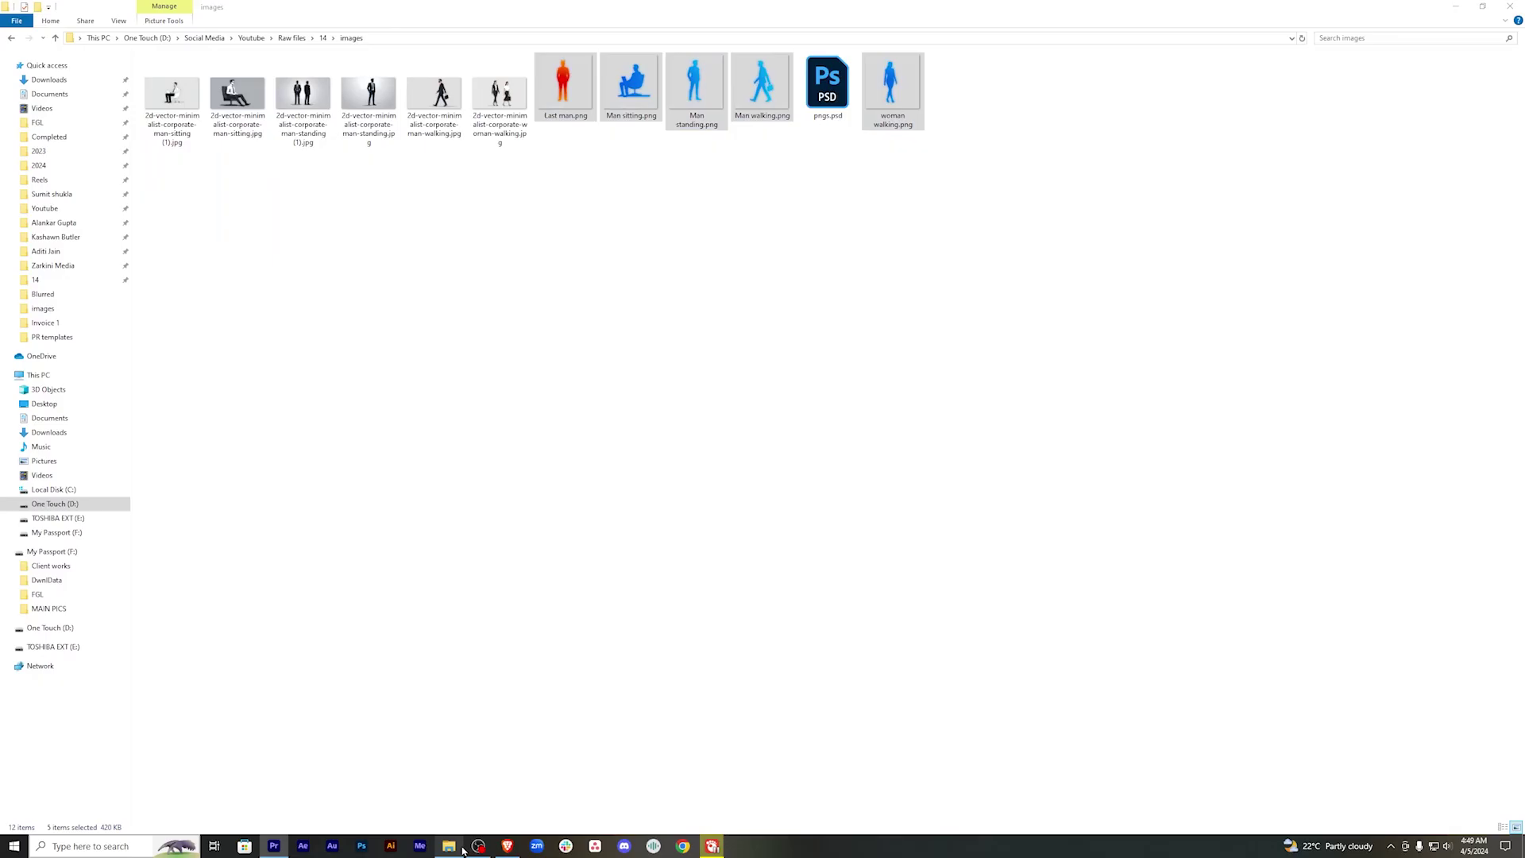
Open reference.mp4 in the Source monitor and set an Out point near five seconds.
left_click(448, 845)
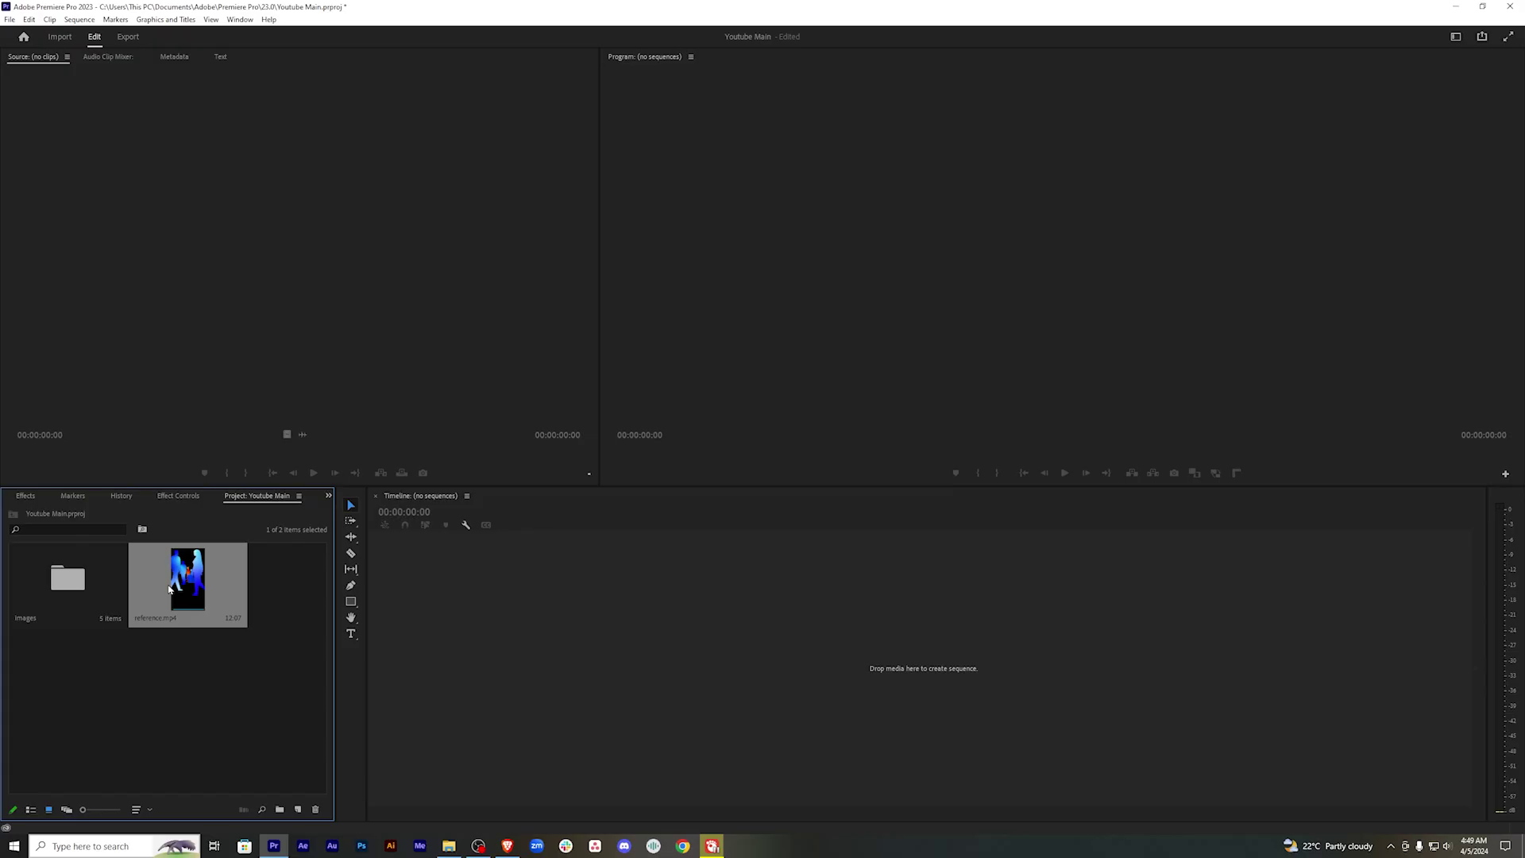
double_click(169, 588)
left_click_drag(110, 451, 263, 451)
key("o")
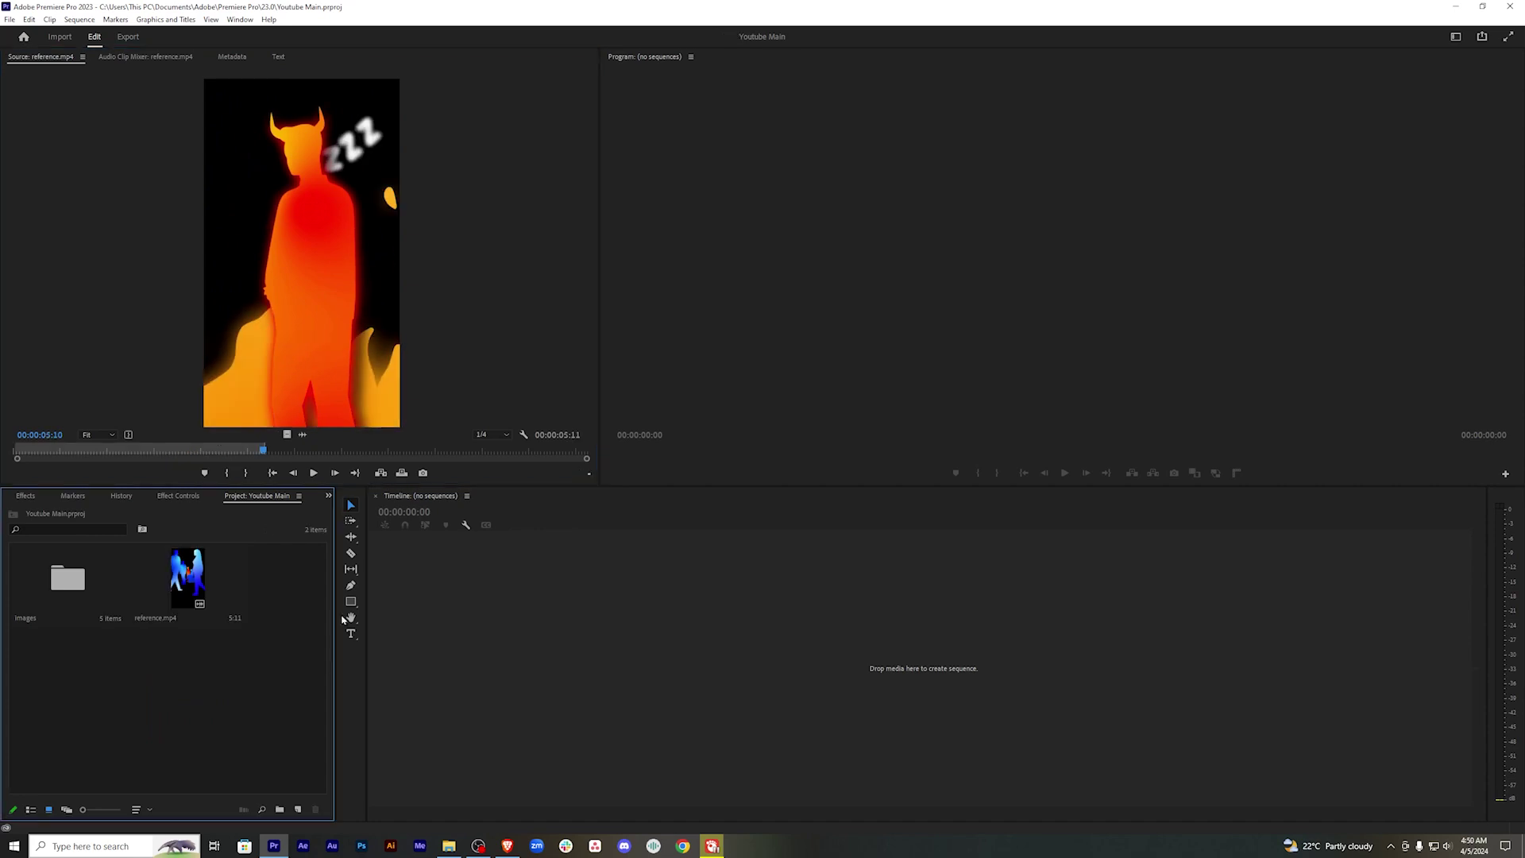
Set up a new 1080×1920 sequence at 23.976 fps named '3d animation'.
left_click(298, 809)
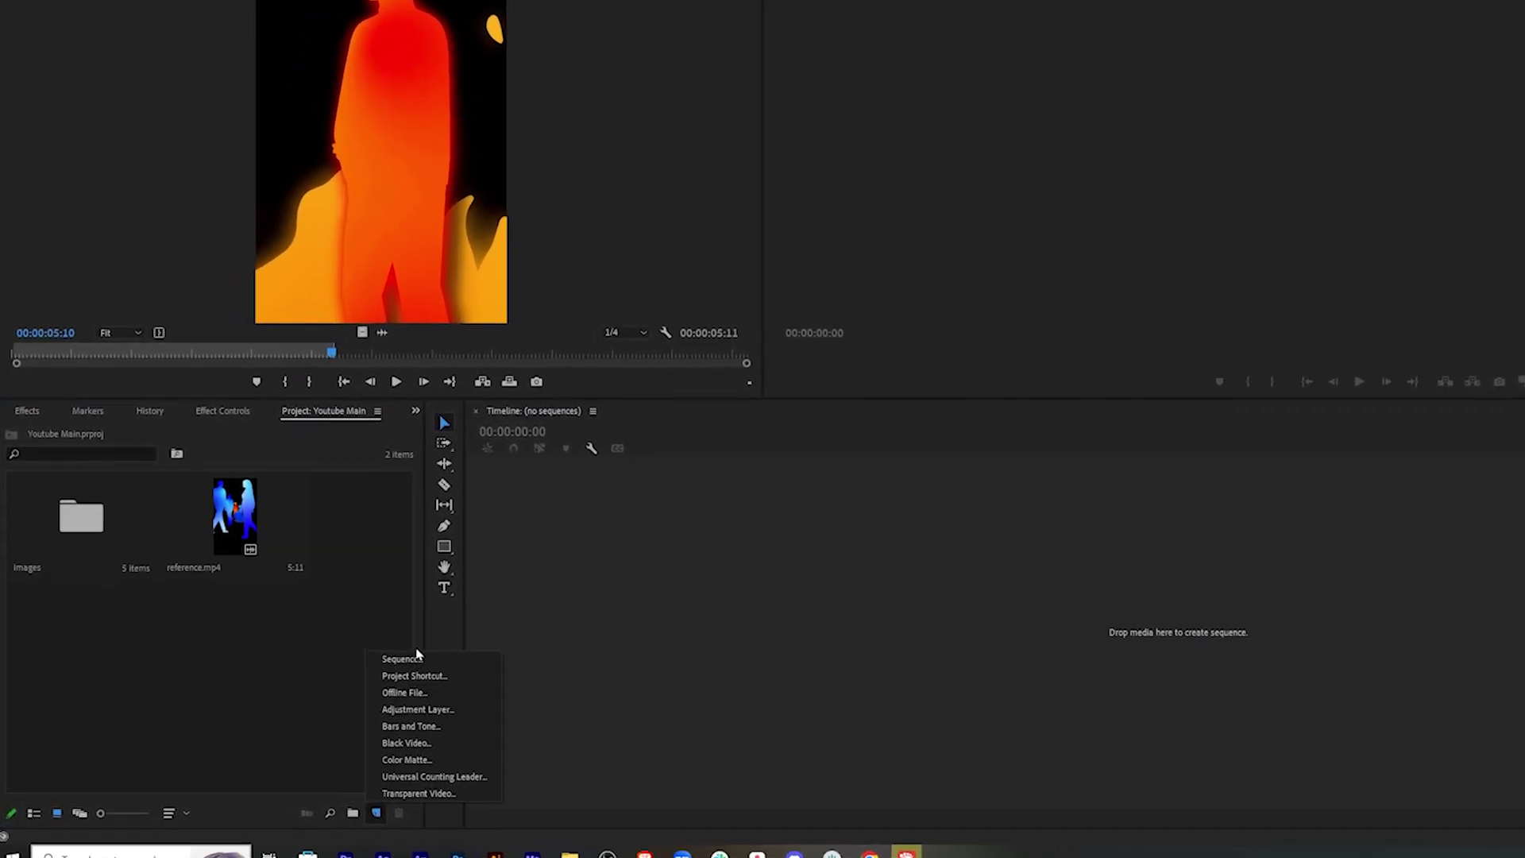
left_click(331, 684)
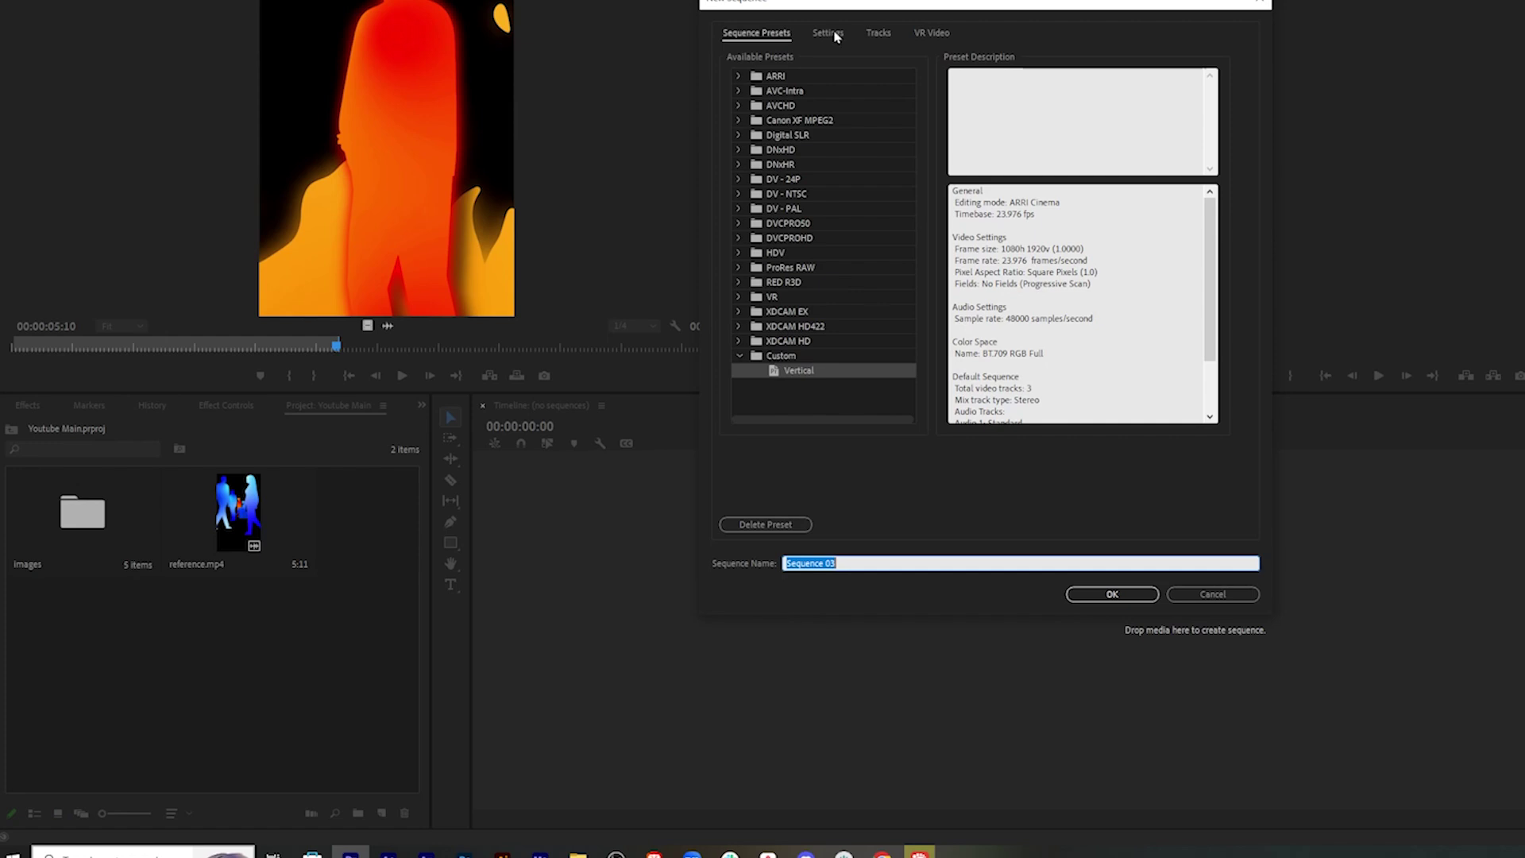
left_click(828, 33)
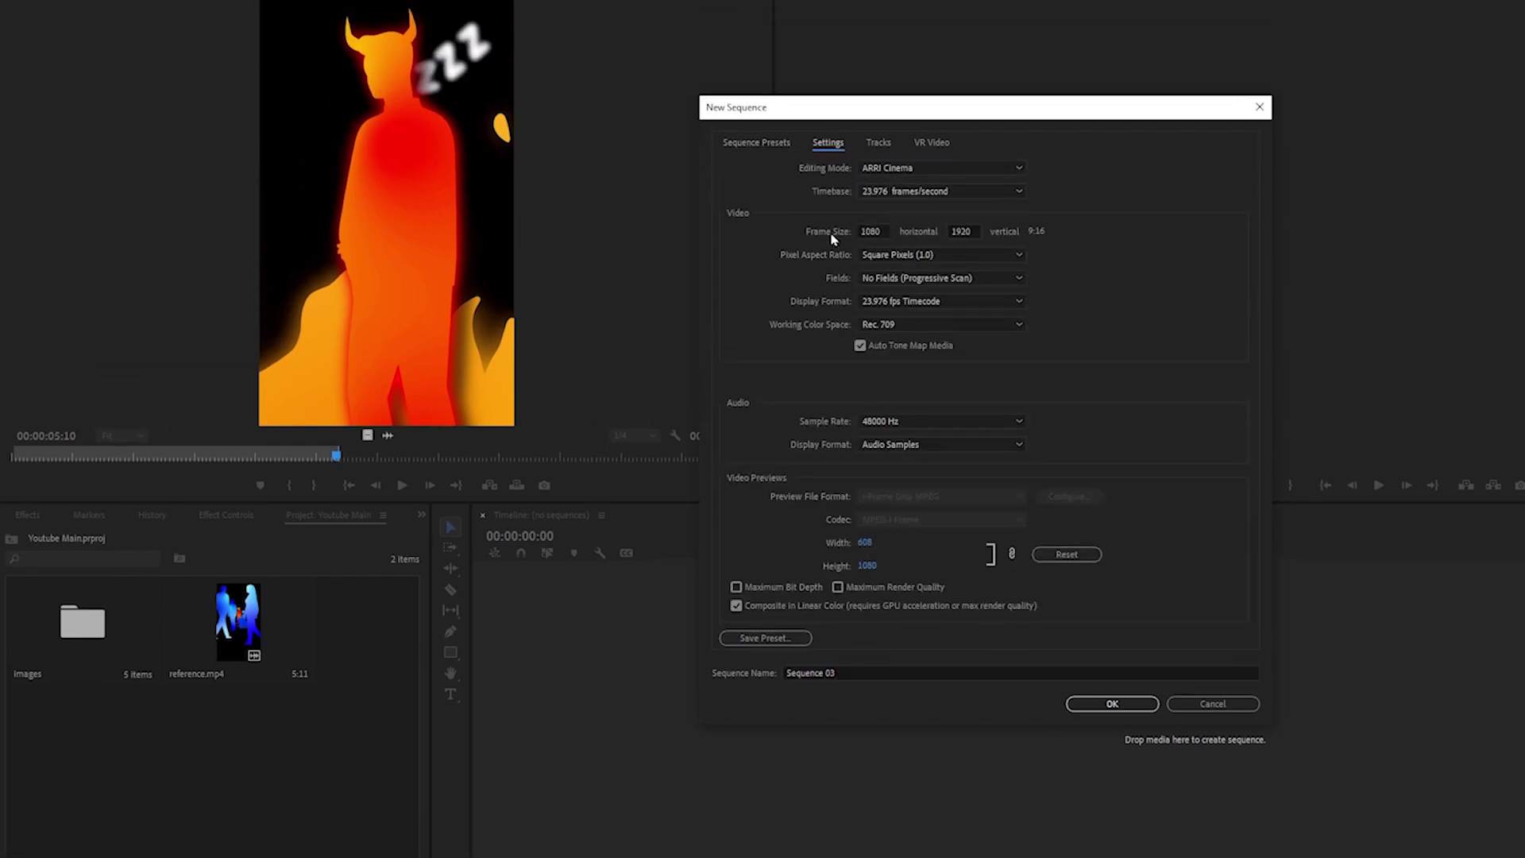
left_click(871, 214)
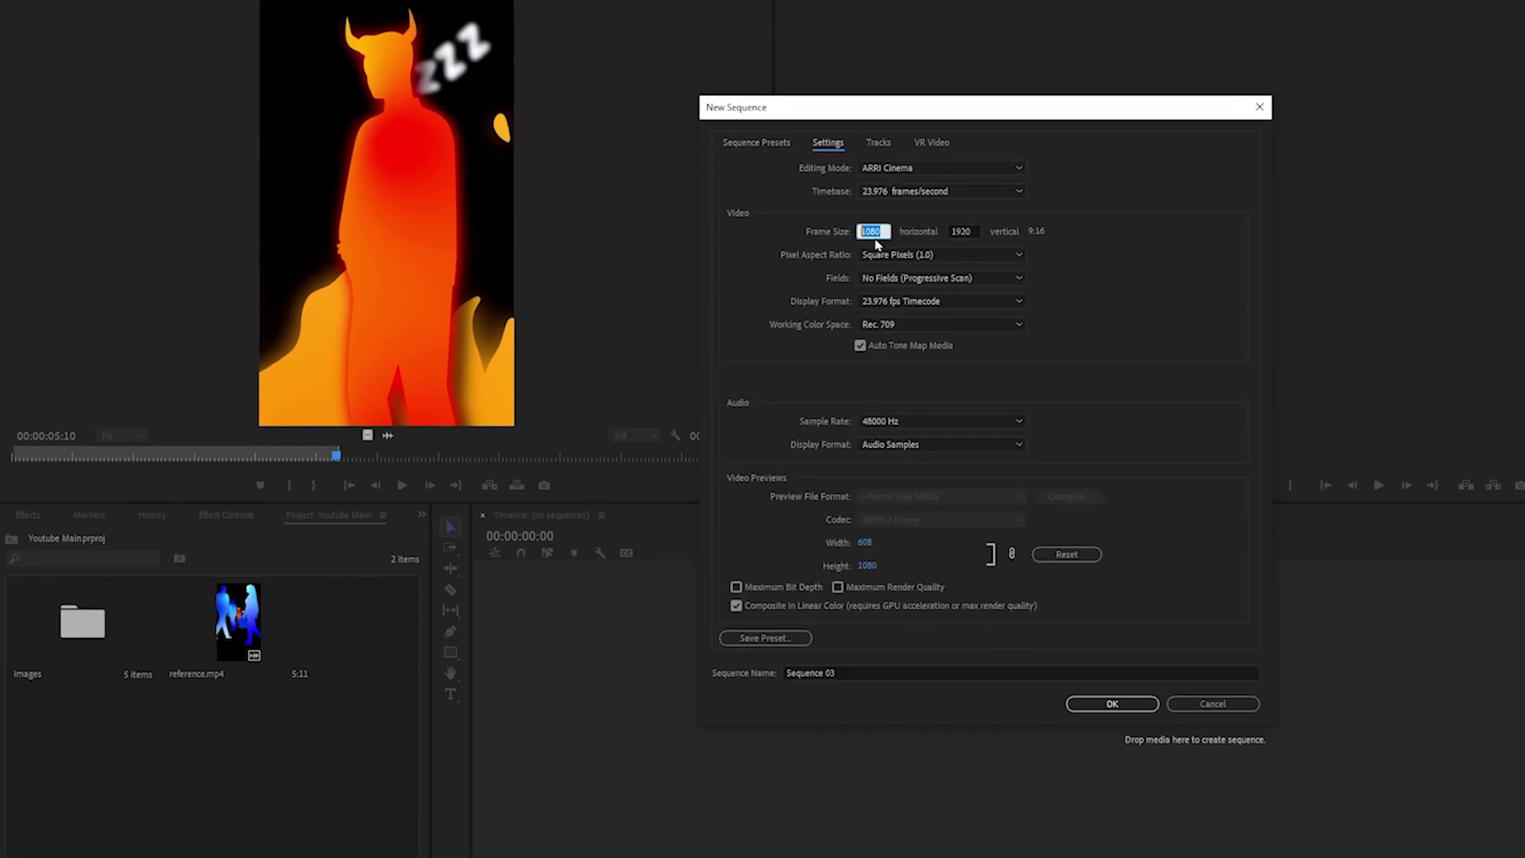
left_click(963, 230)
left_click(964, 193)
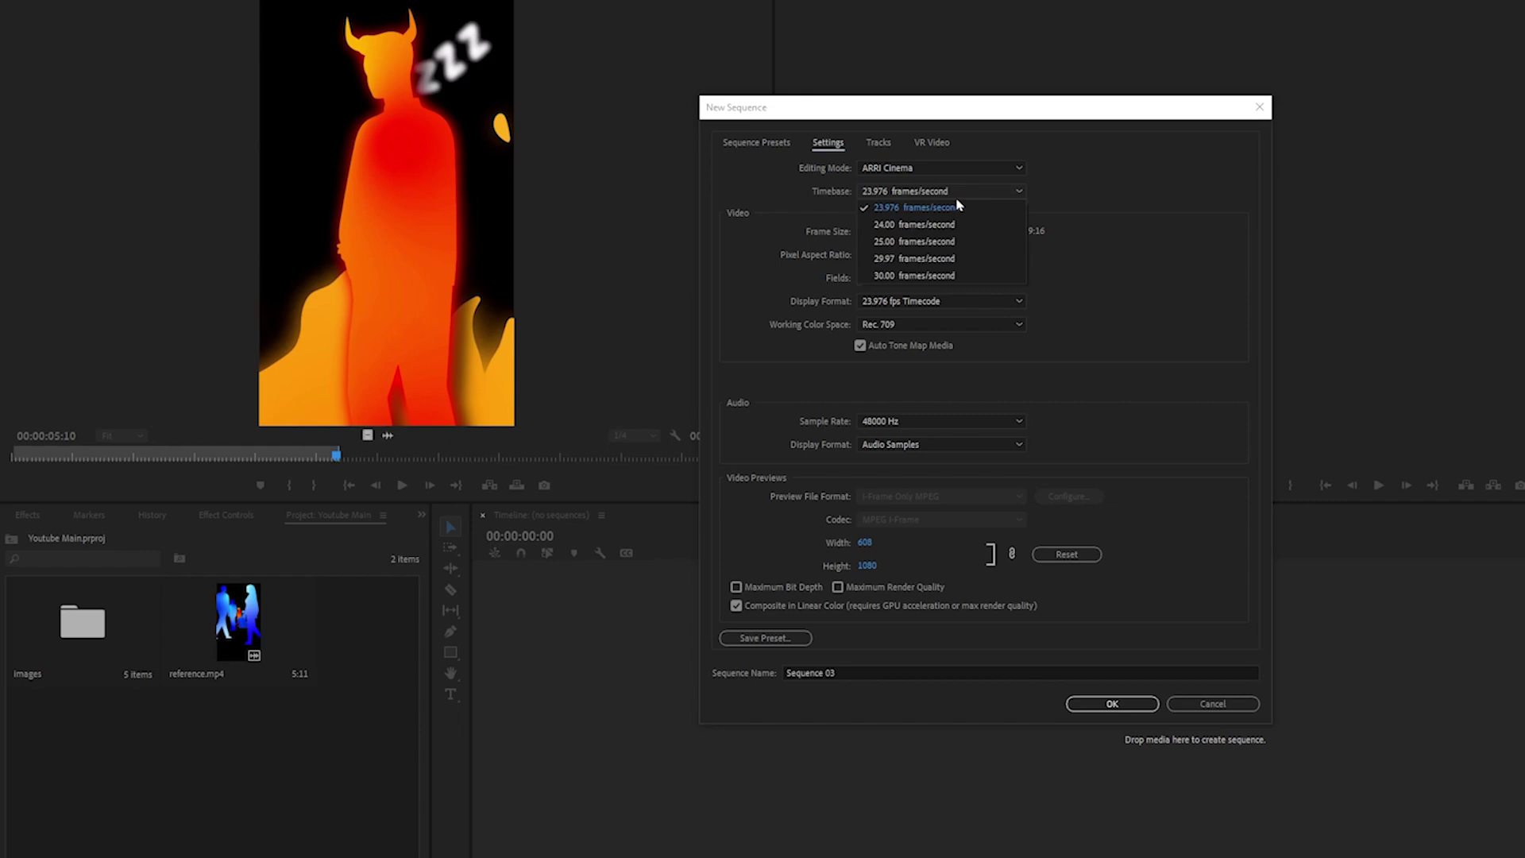
left_click_drag(864, 673, 745, 677)
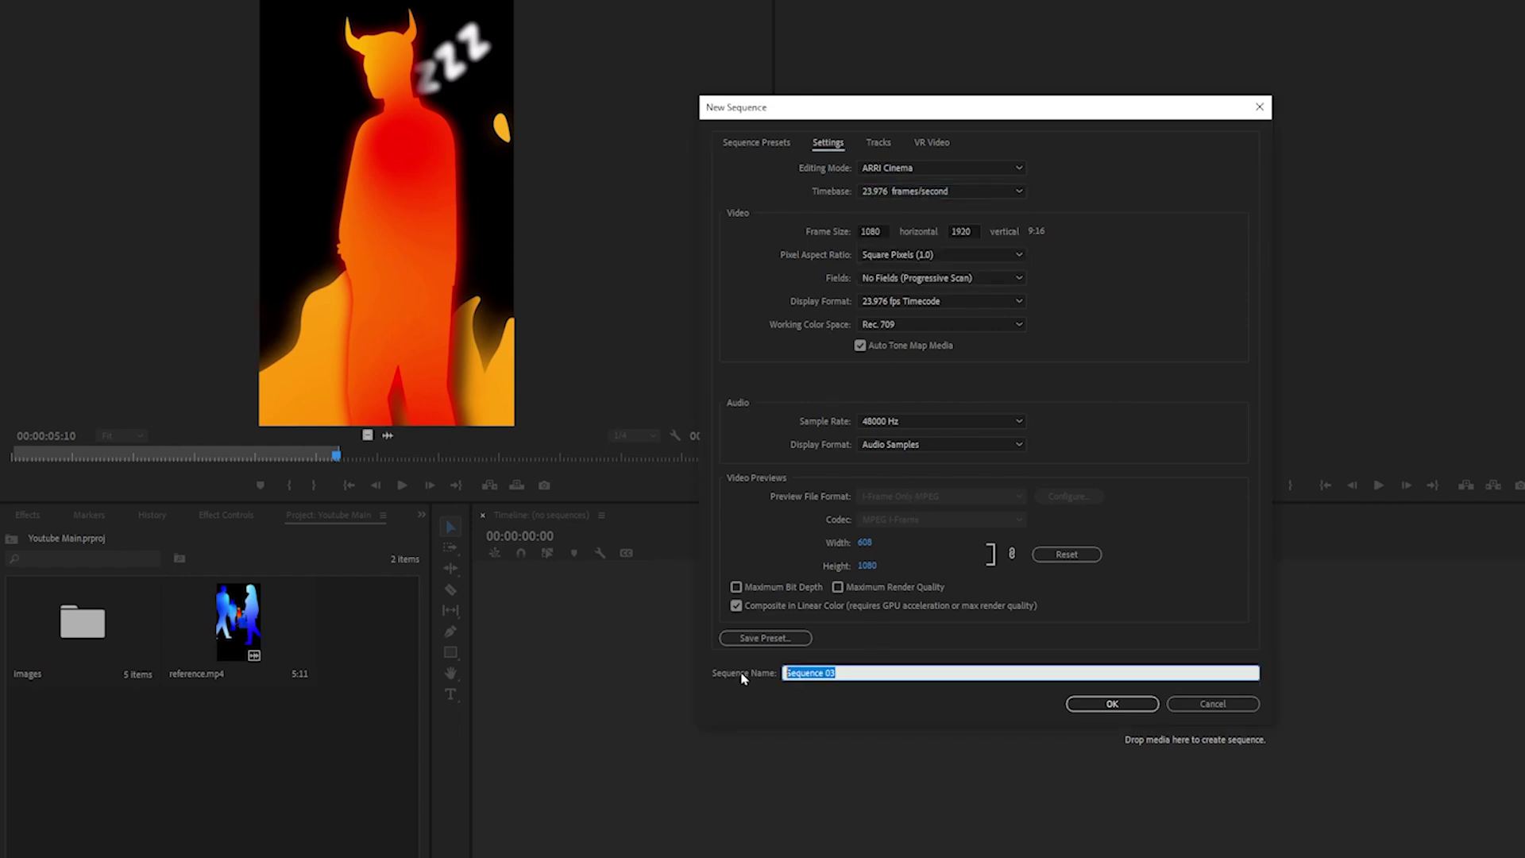
type("3d animation")
left_click(1111, 703)
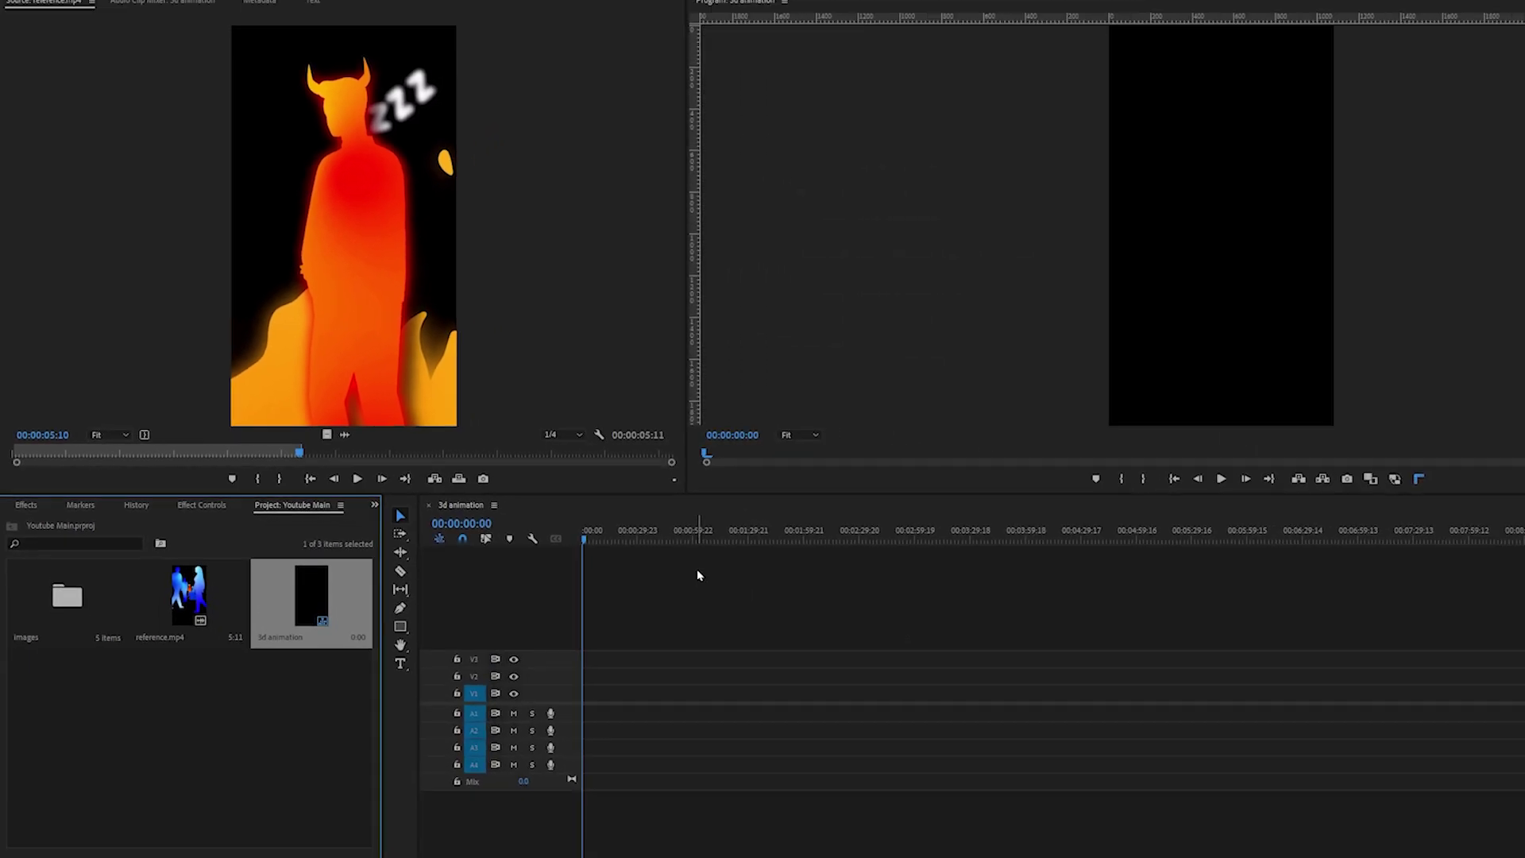
Play reference.mp4 in the Source monitor and set its Out point at about 5:02.
double_click(167, 575)
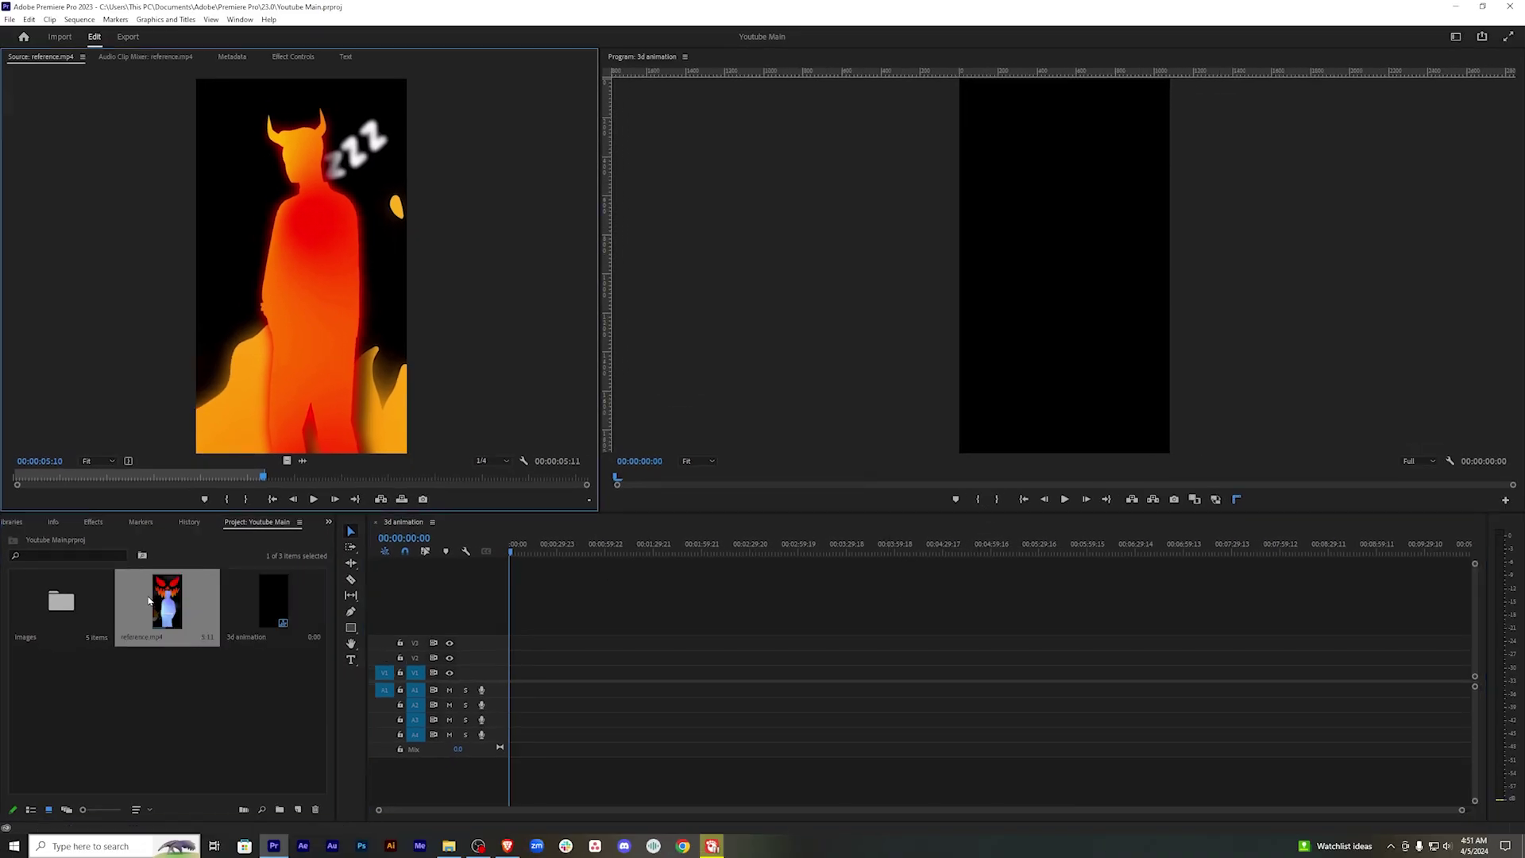
left_click_drag(244, 484, 2, 463)
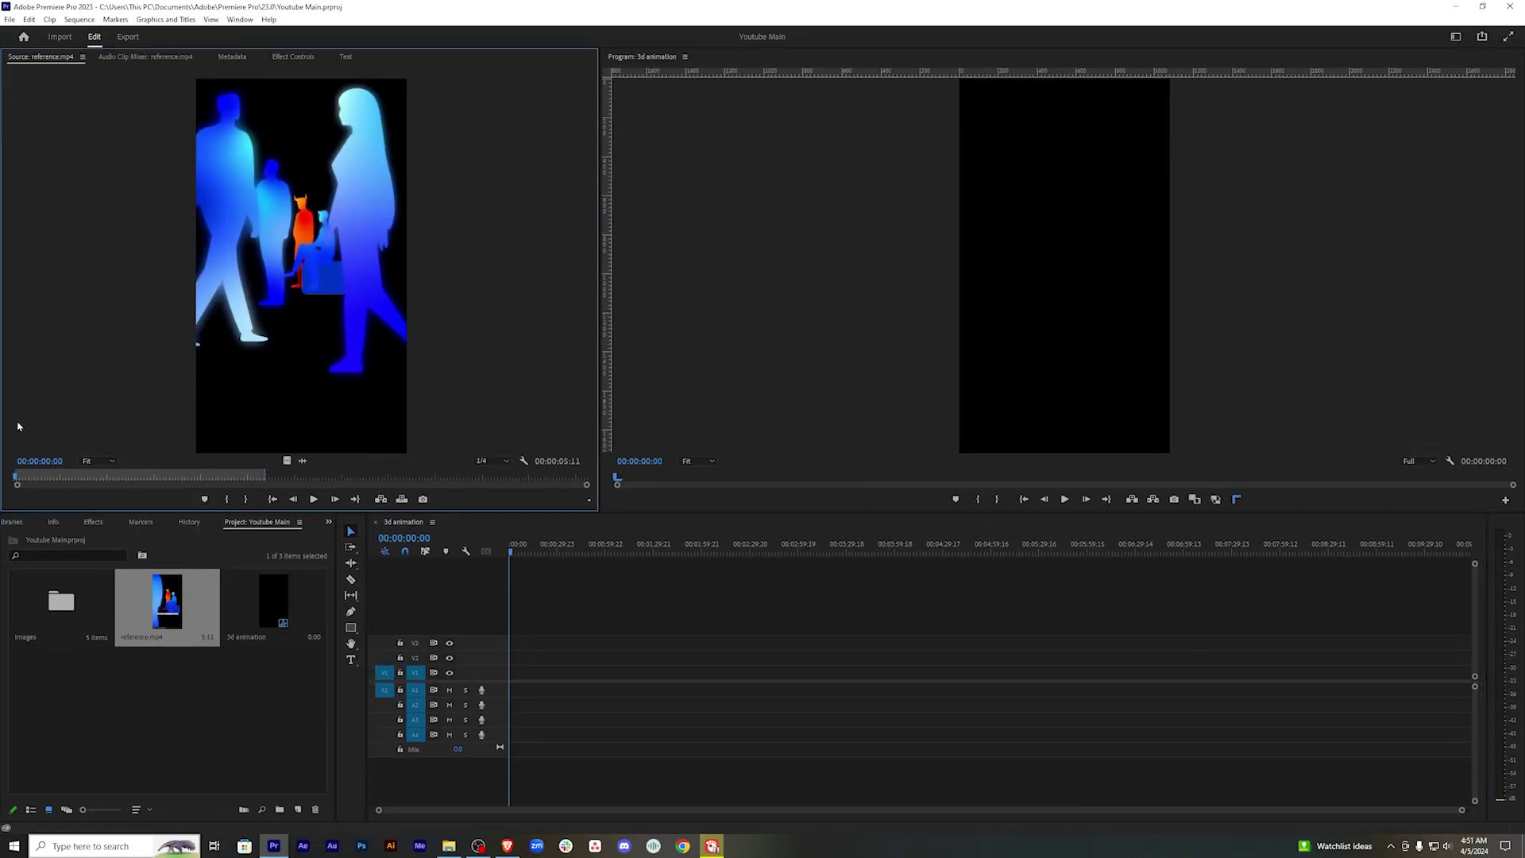
key("space")
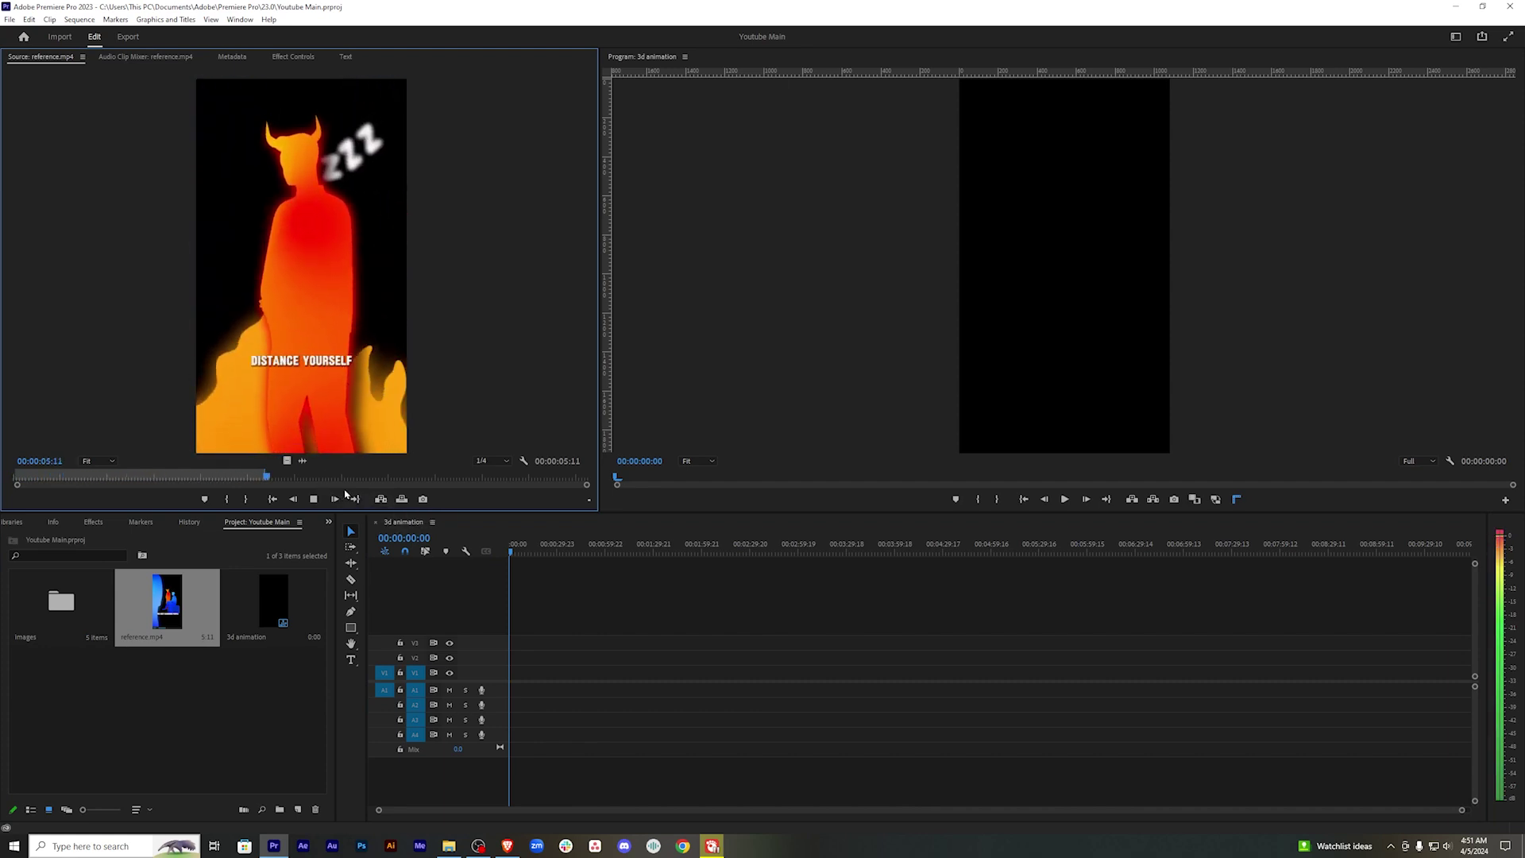
left_click(258, 477)
left_click_drag(259, 477, 246, 478)
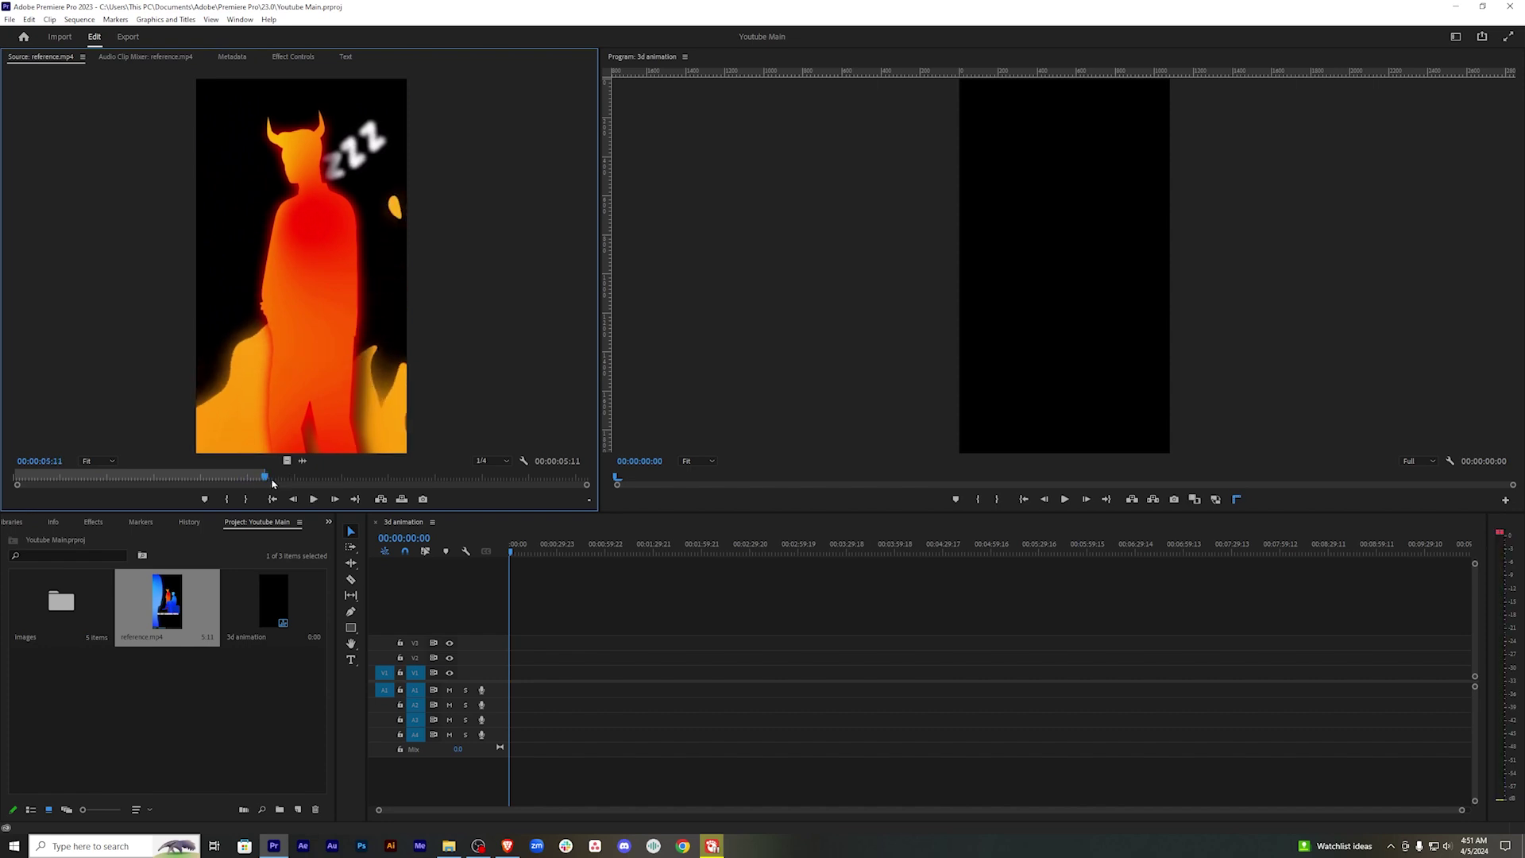
key("o")
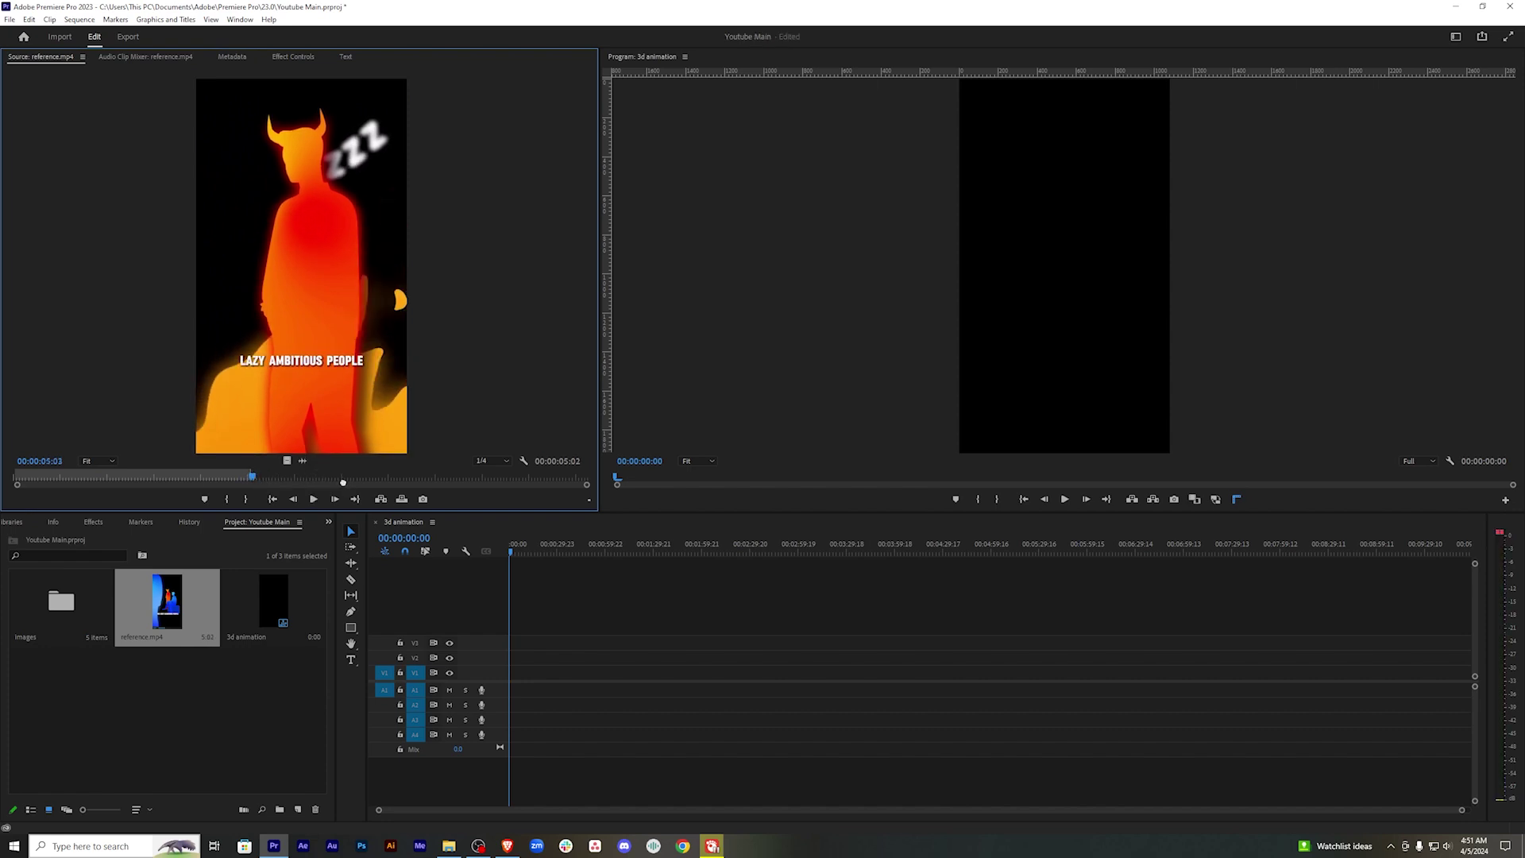
Place the reference audio at the start of A1 and zoom the timeline to fit it.
left_click_drag(302, 460, 512, 690)
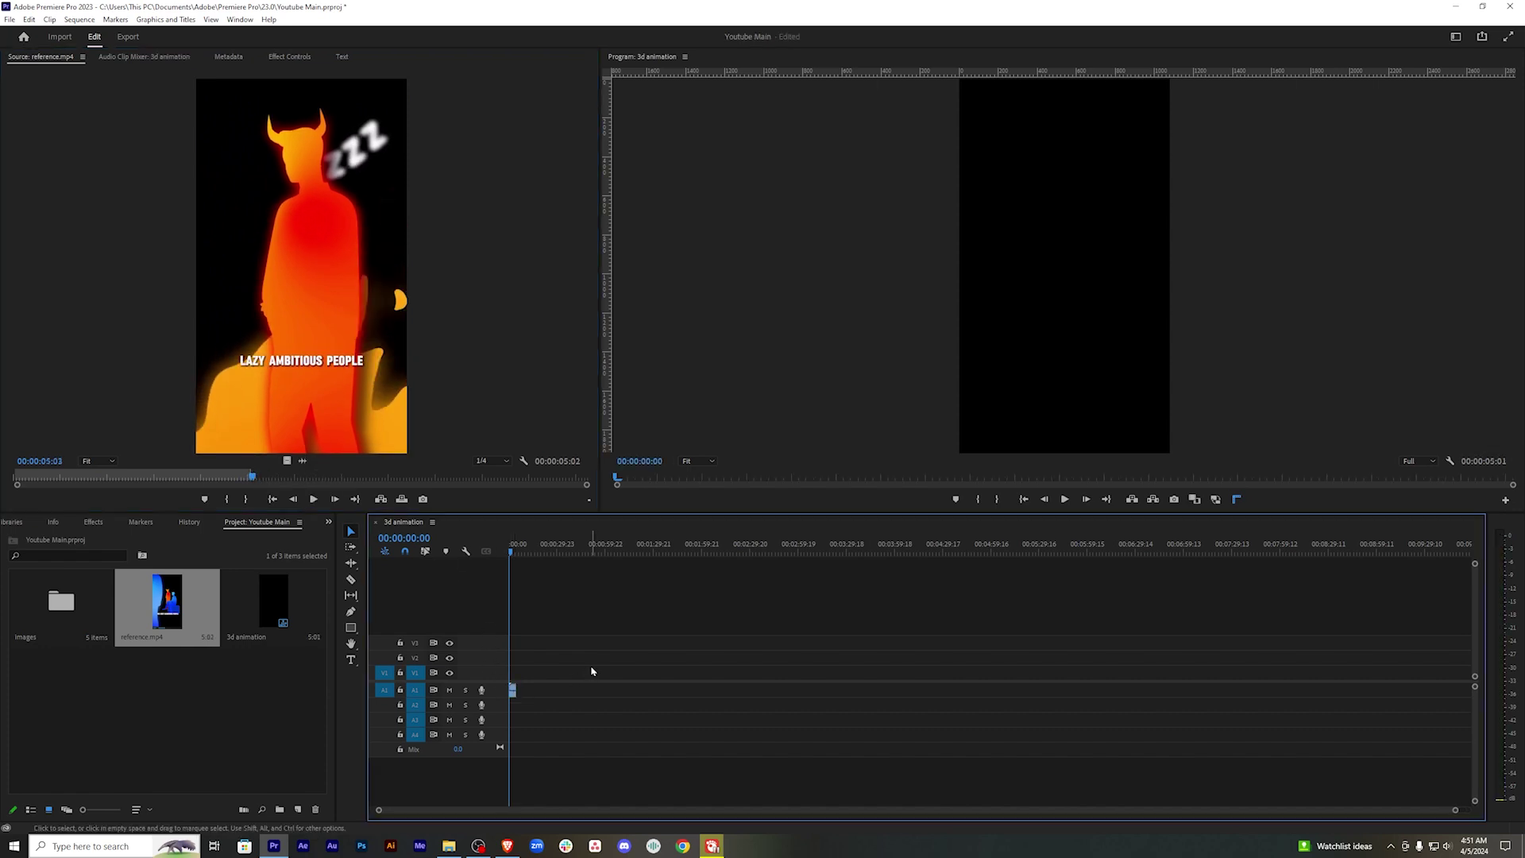
key("equal")
key("equal")
key("equal")
key("equal")
key("equal")
key("equal")
key("minus")
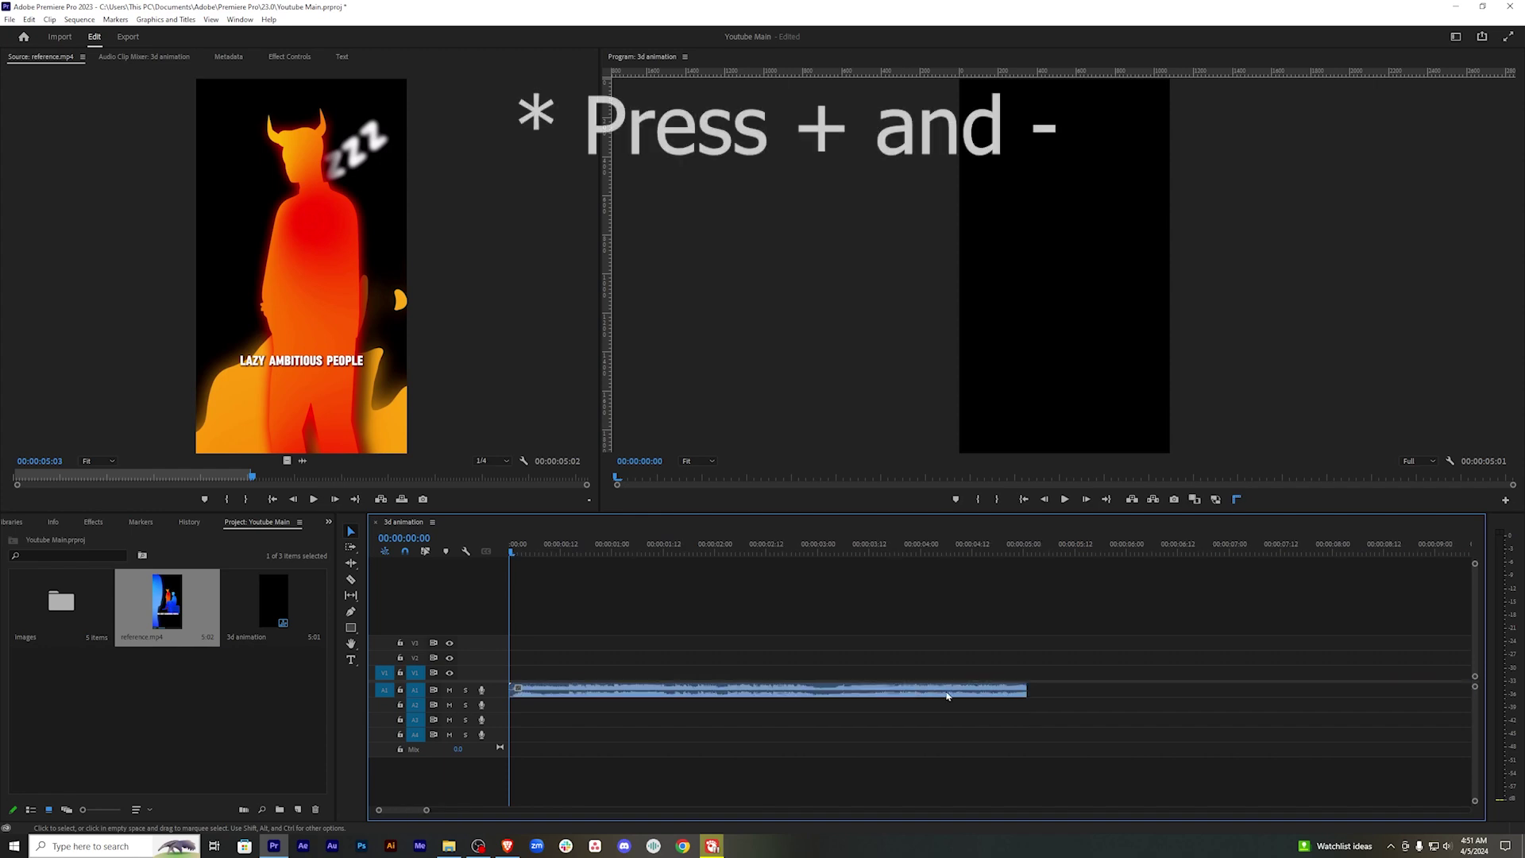
key("equal")
key("minus")
key("minus")
key("minus")
key("equal")
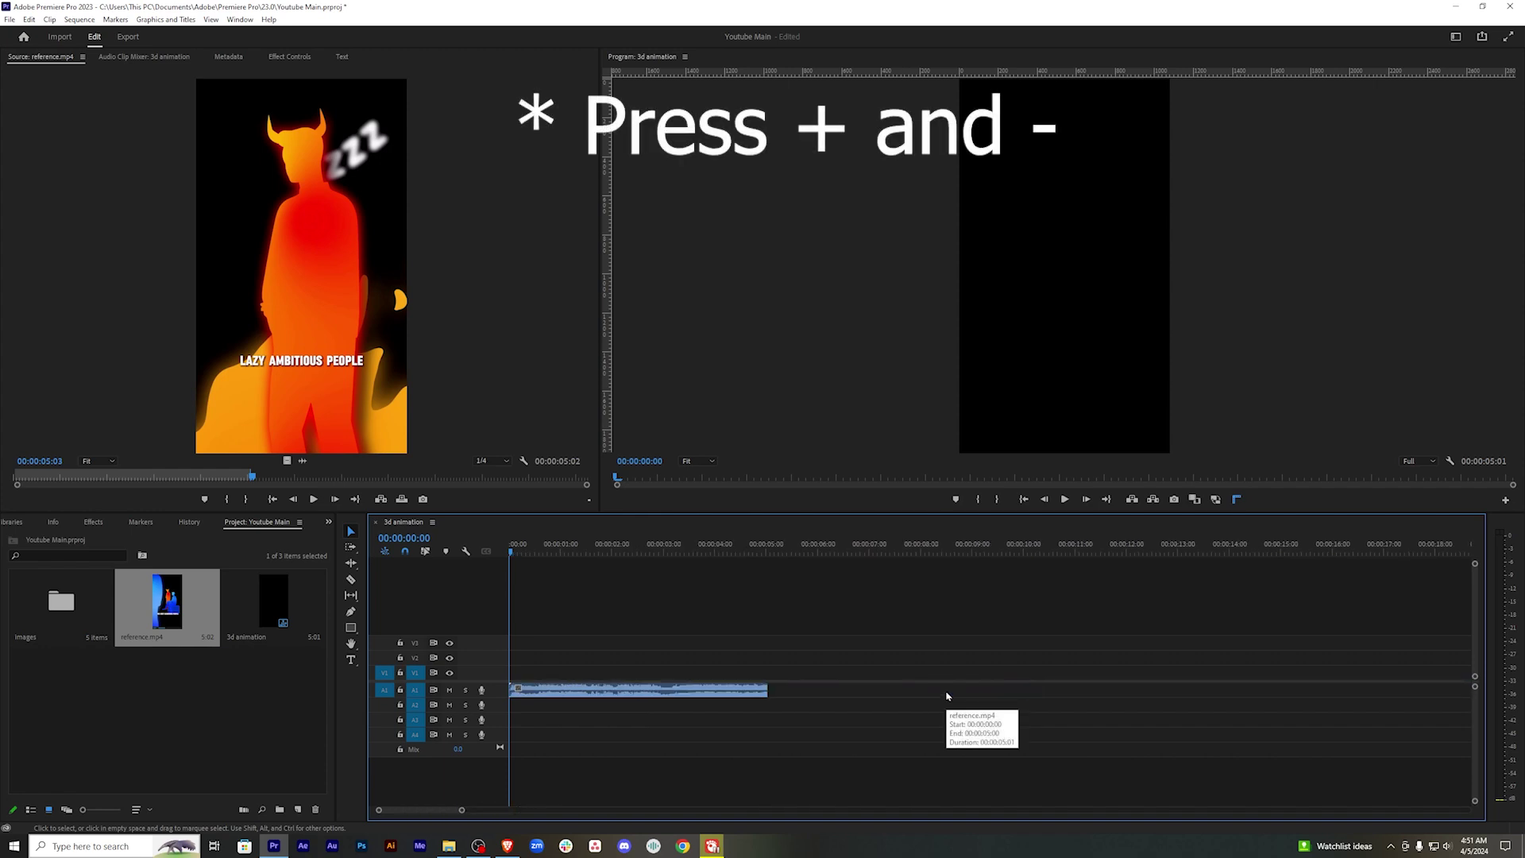
key("equal")
Add the Last man, Man sitting and Man standing images as five-second clips on separate tracks.
left_click(80, 614)
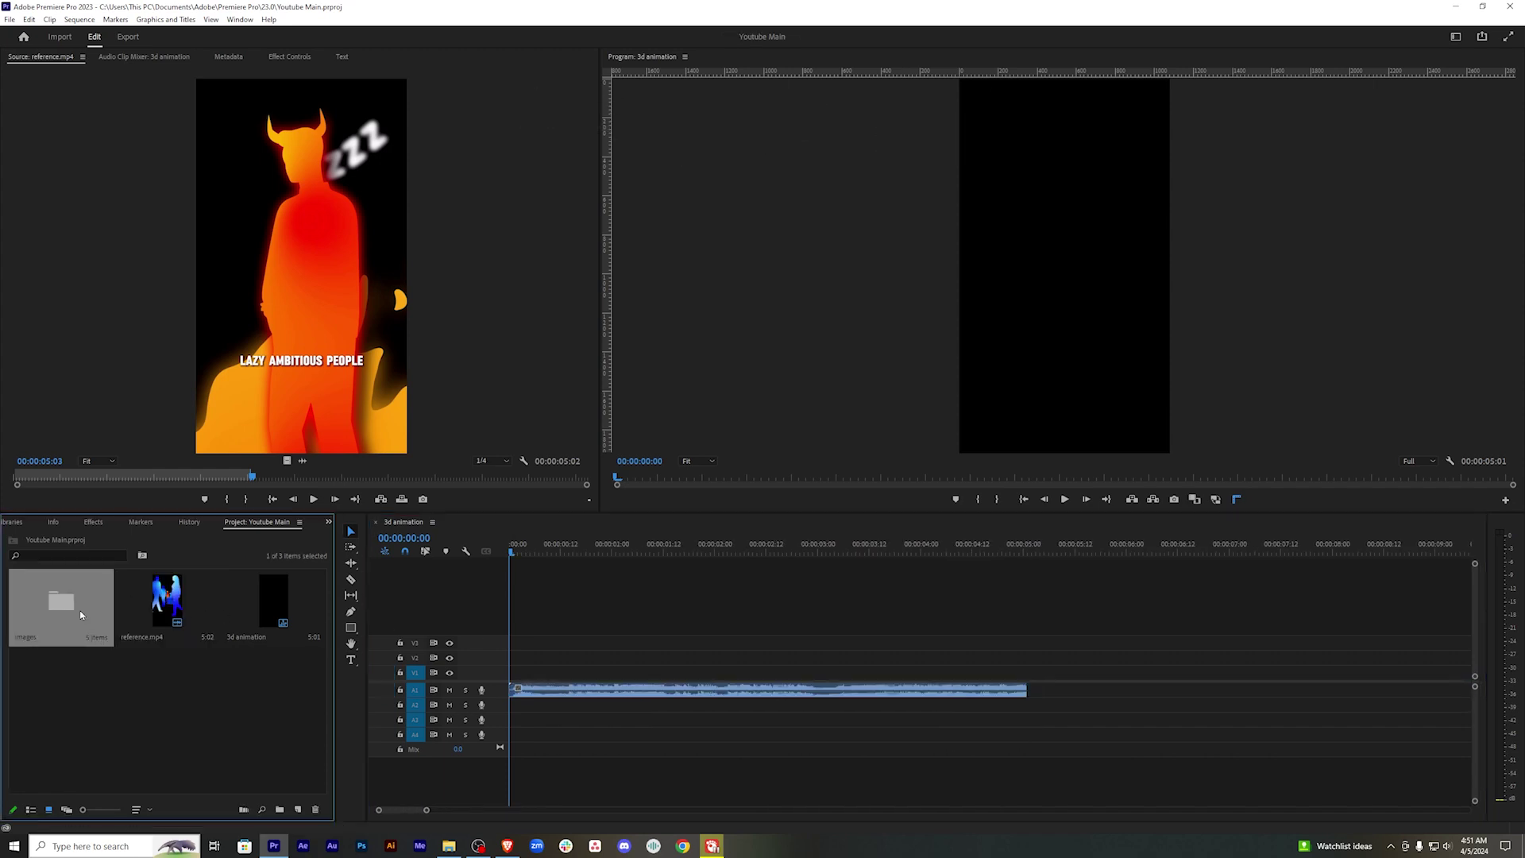
double_click(80, 614)
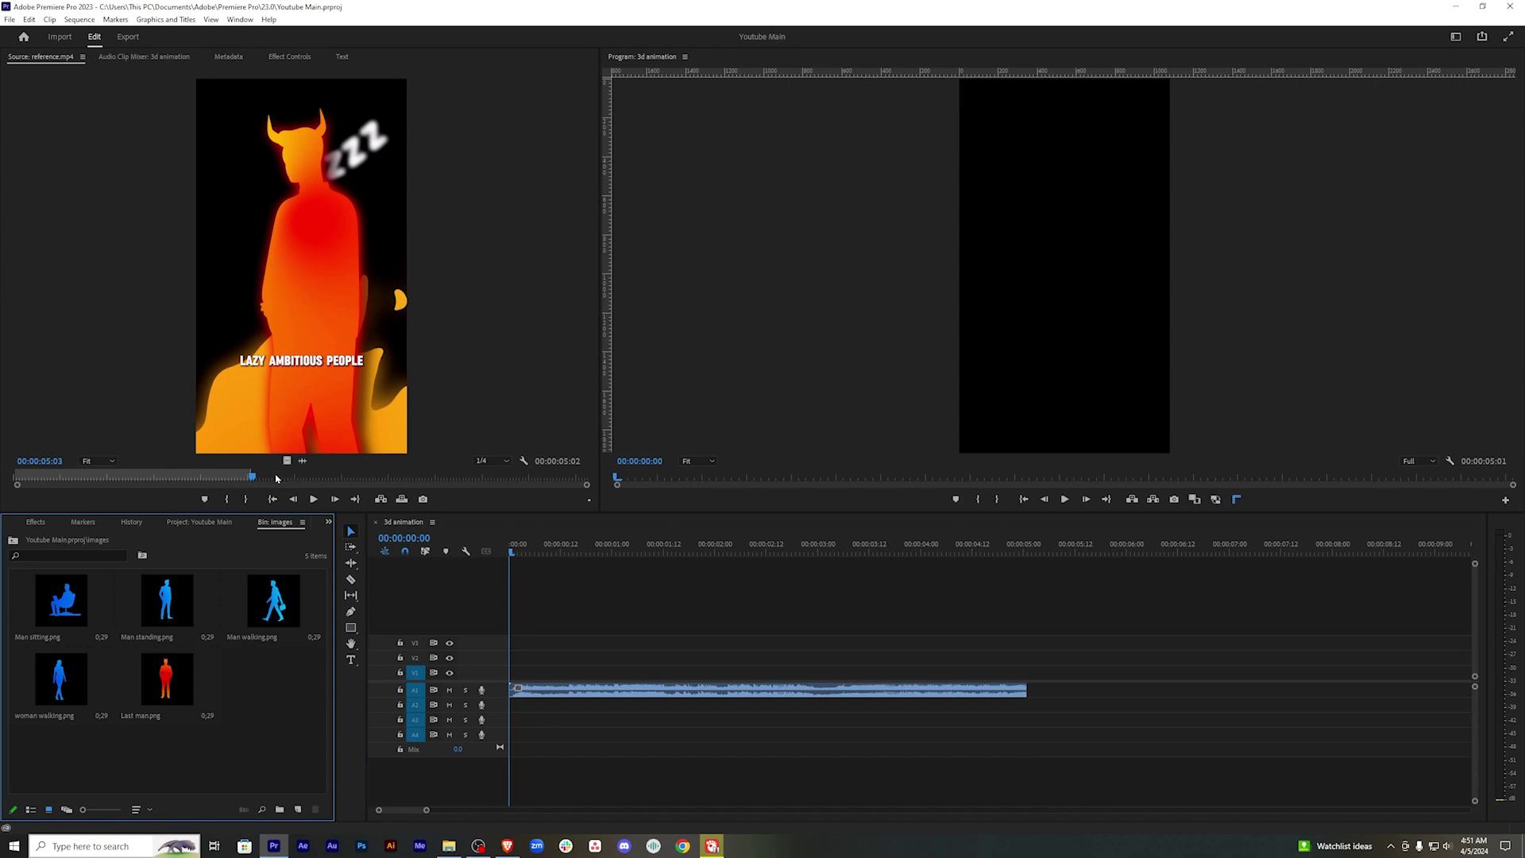
left_click_drag(276, 477, 3, 480)
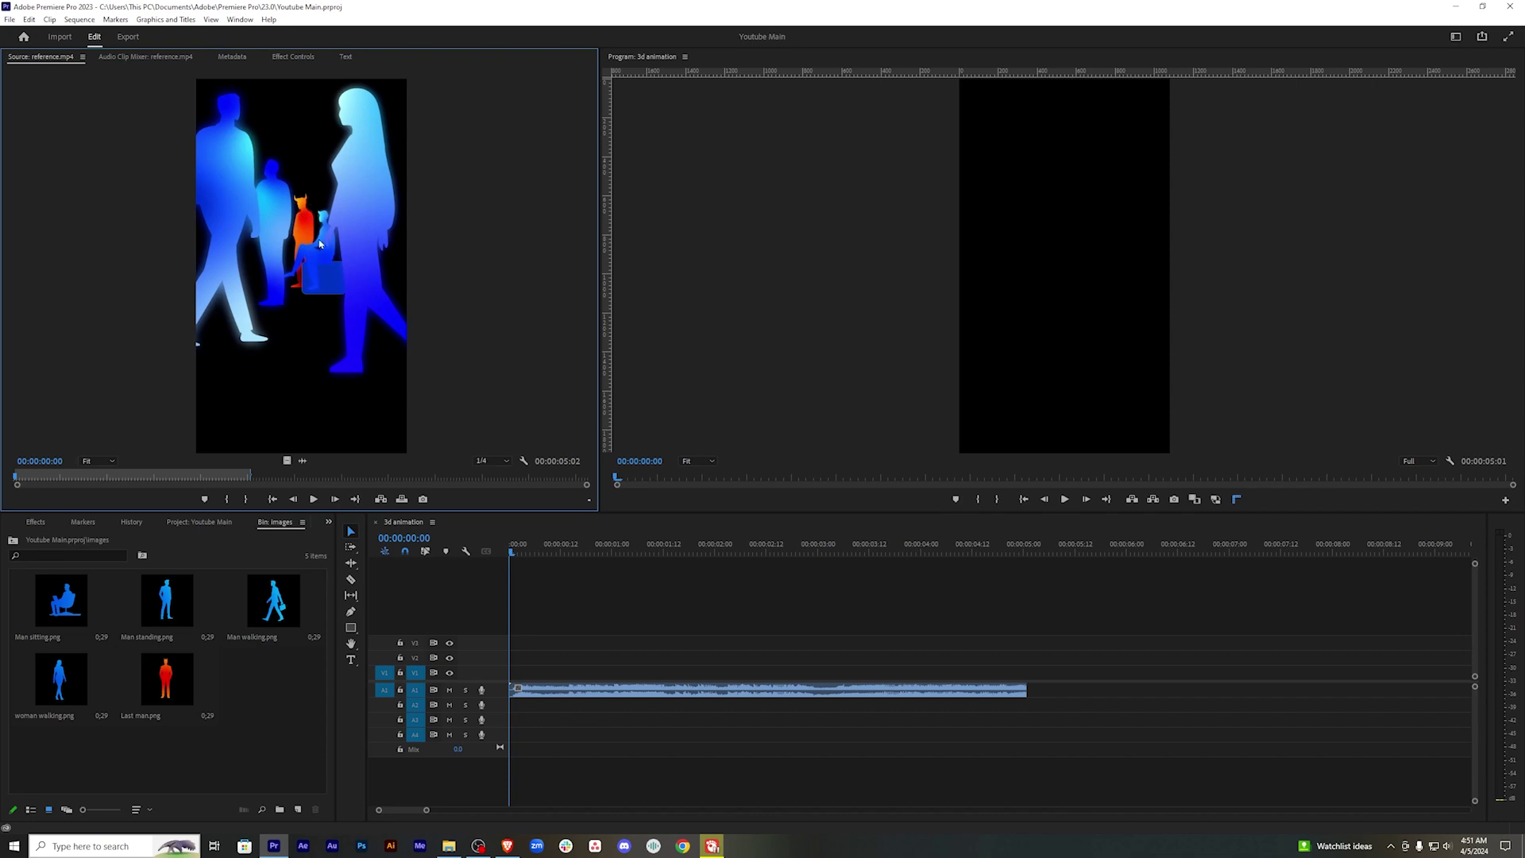
left_click_drag(165, 679, 598, 665)
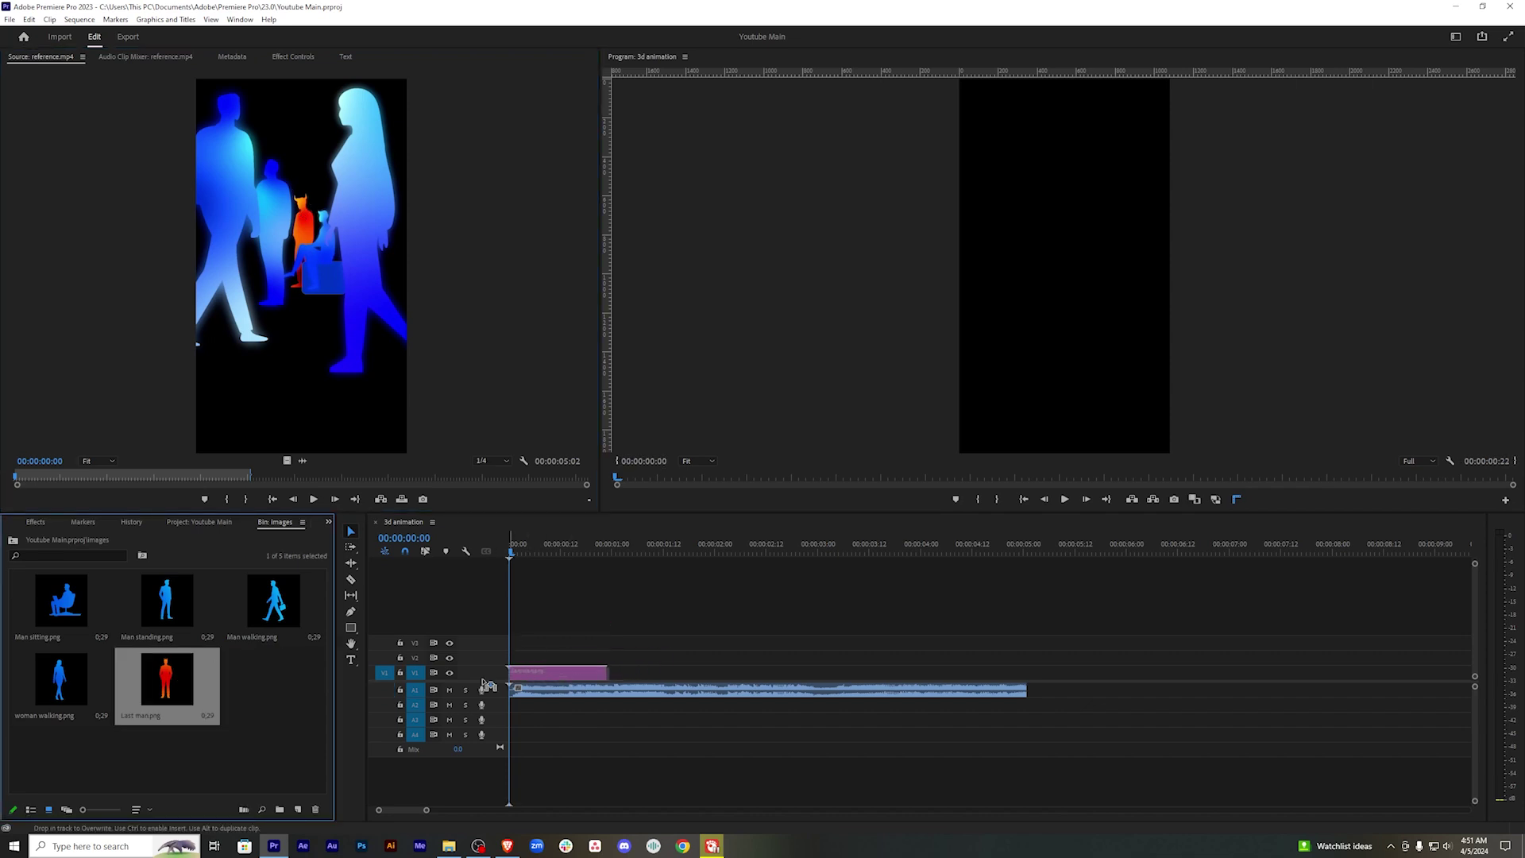
left_click_drag(606, 671, 1026, 671)
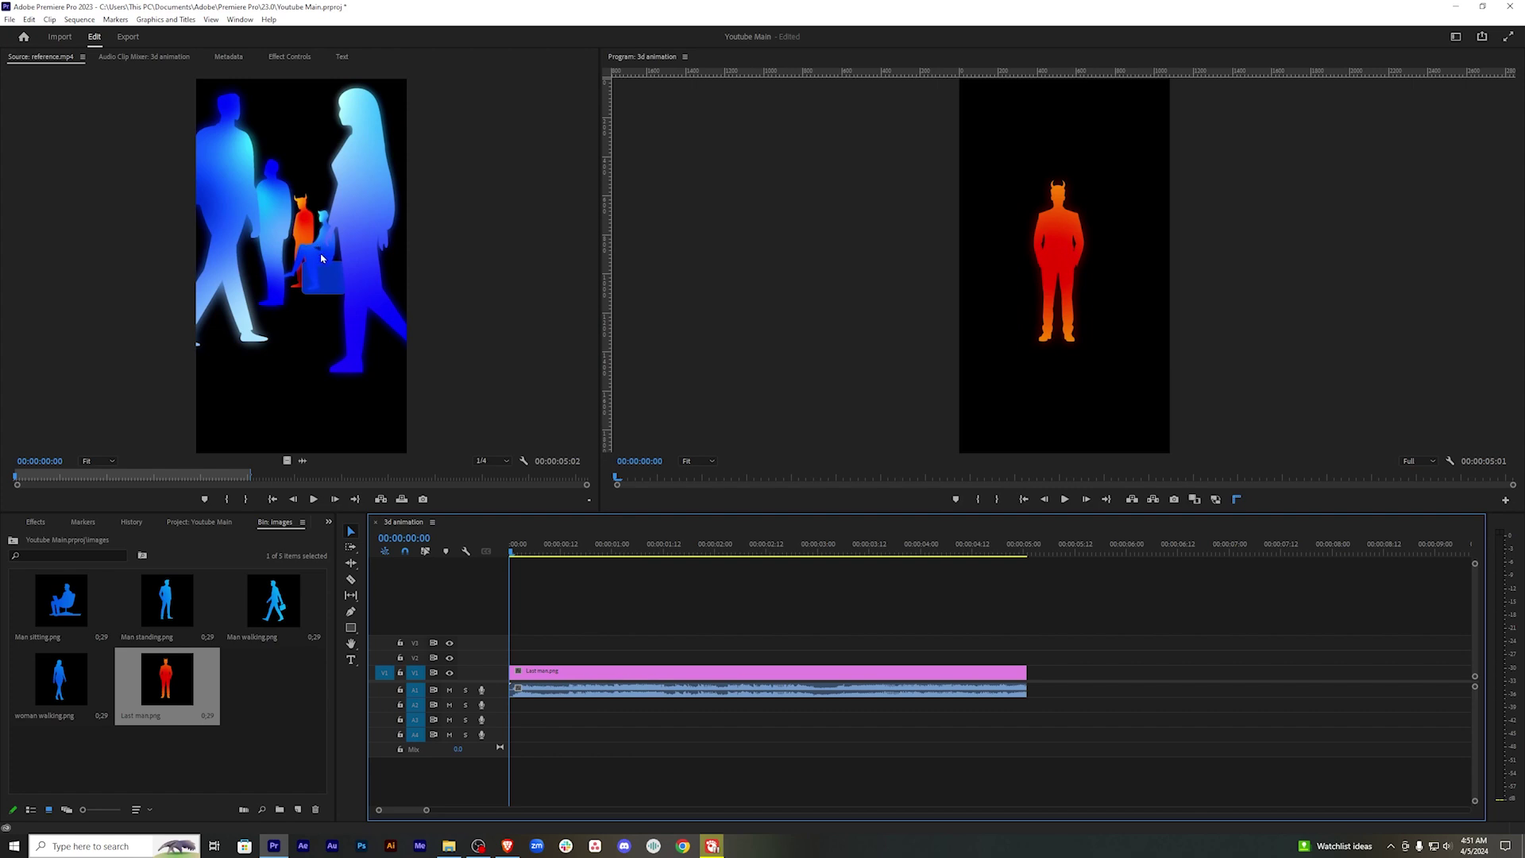
left_click_drag(66, 600, 548, 657)
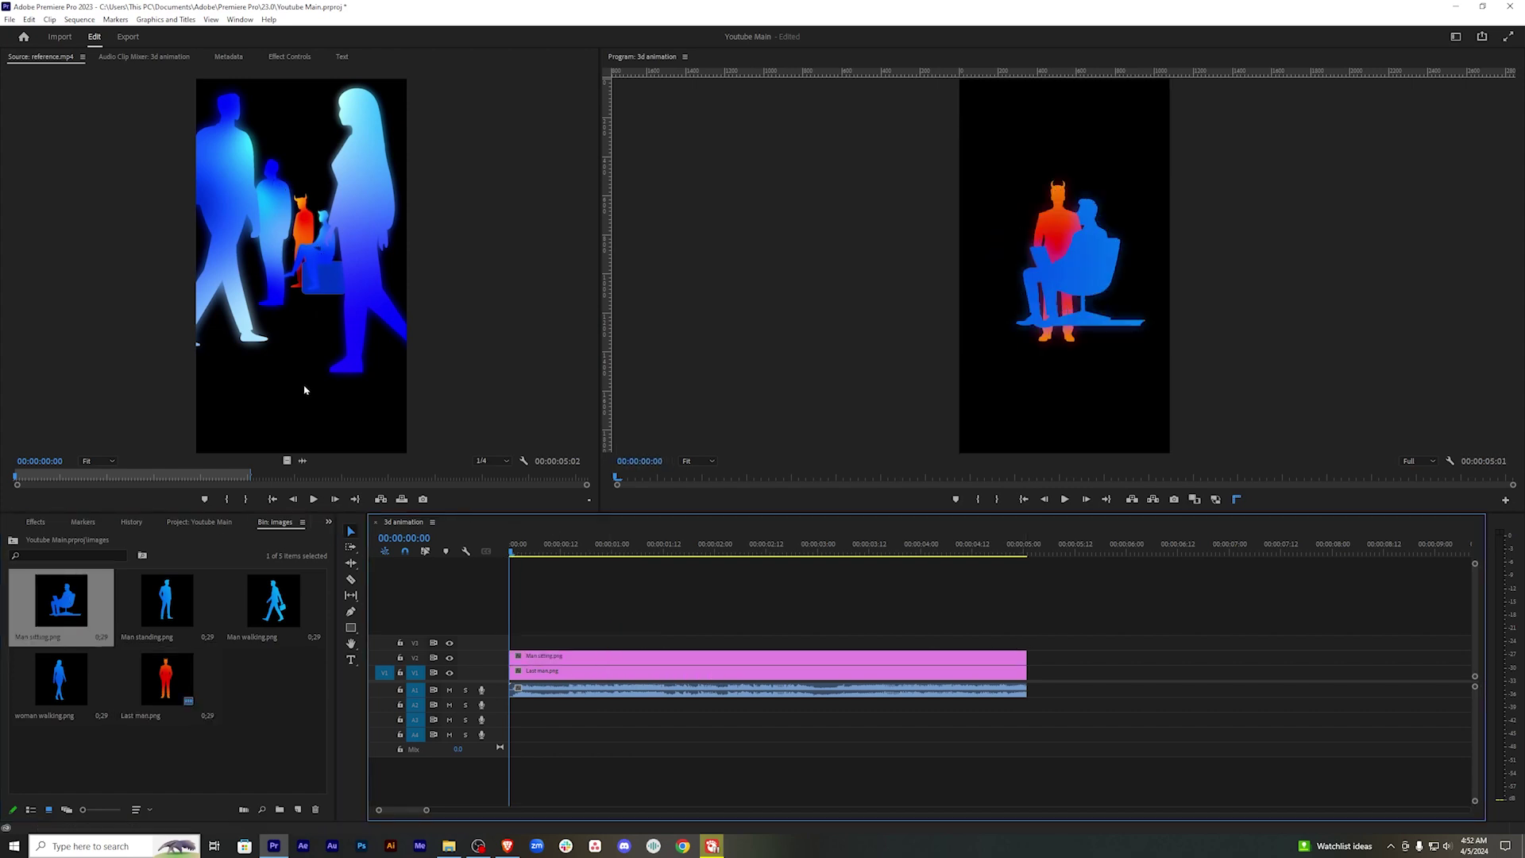
mouse_move(167, 601)
left_mouse_down()
mouse_move(556, 641)
mouse_move(1050, 635)
mouse_move(1032, 635)
left_mouse_up()
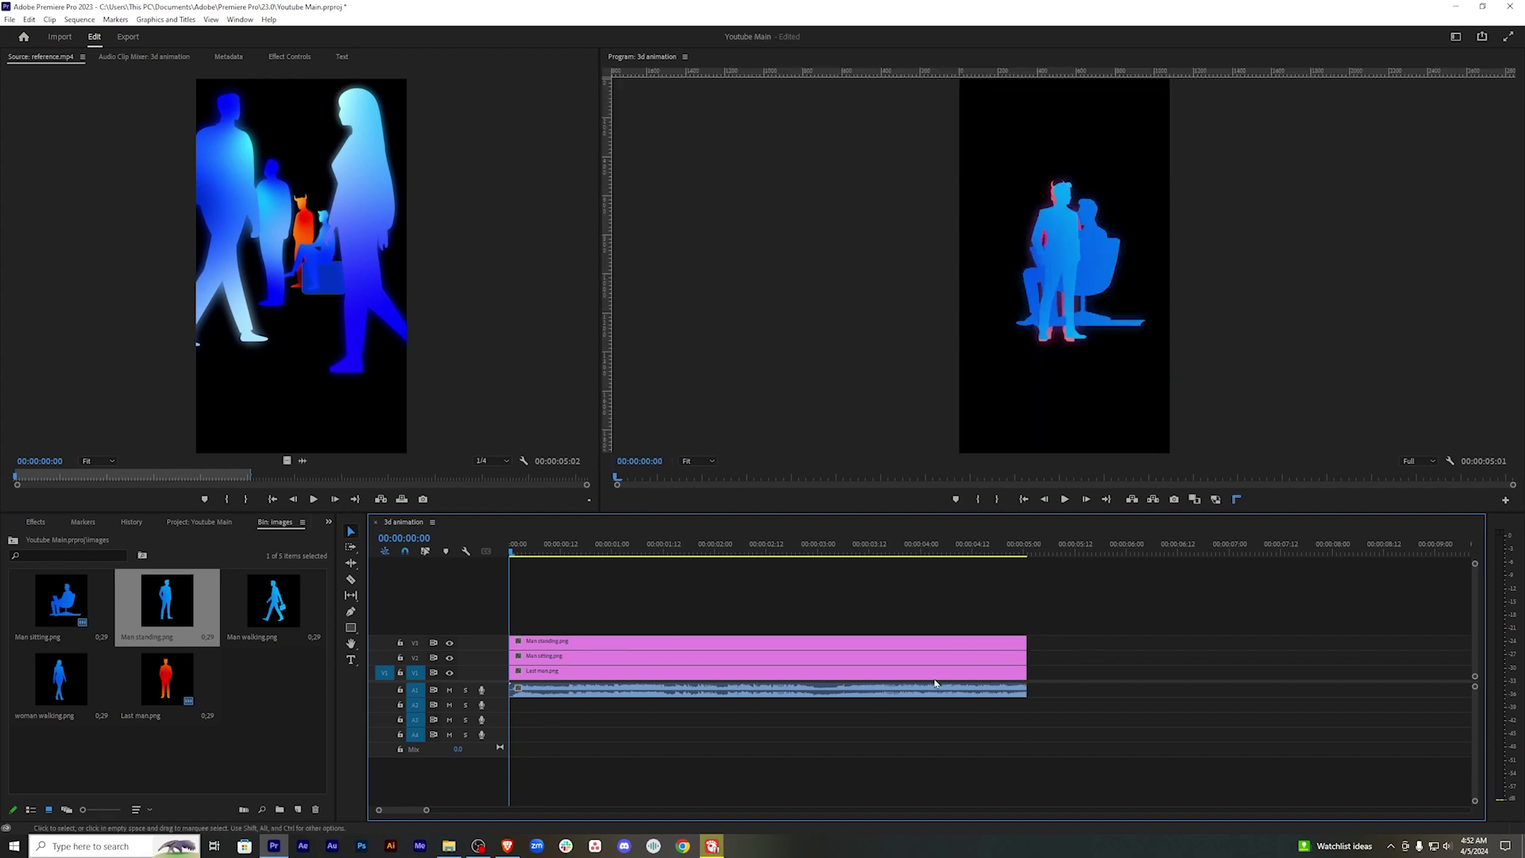
Add the woman walking and Man walking images on new tracks, each five seconds long.
left_click(208, 685)
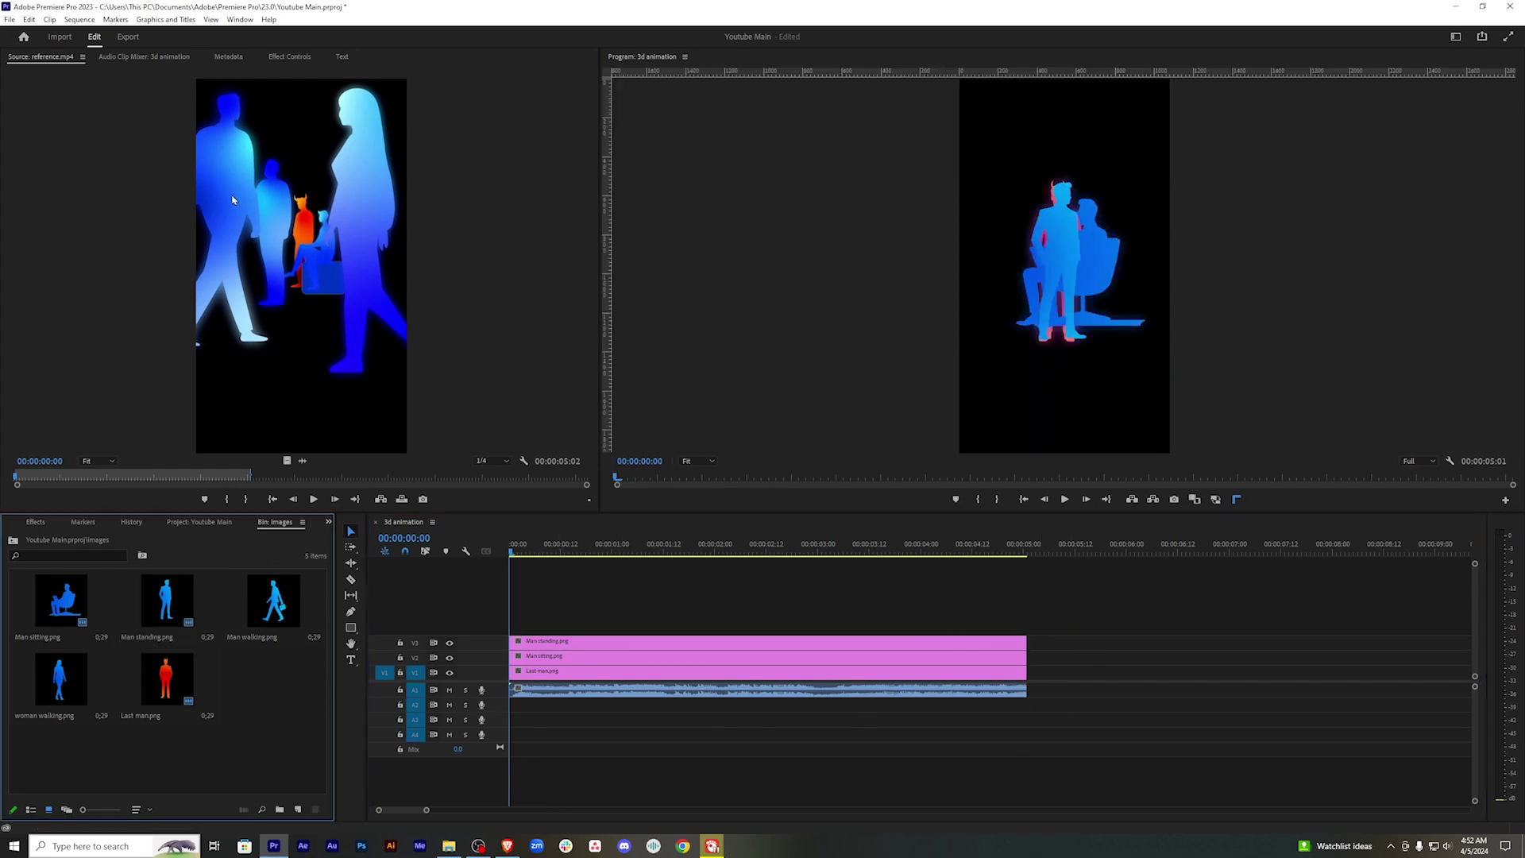
double_click(73, 673)
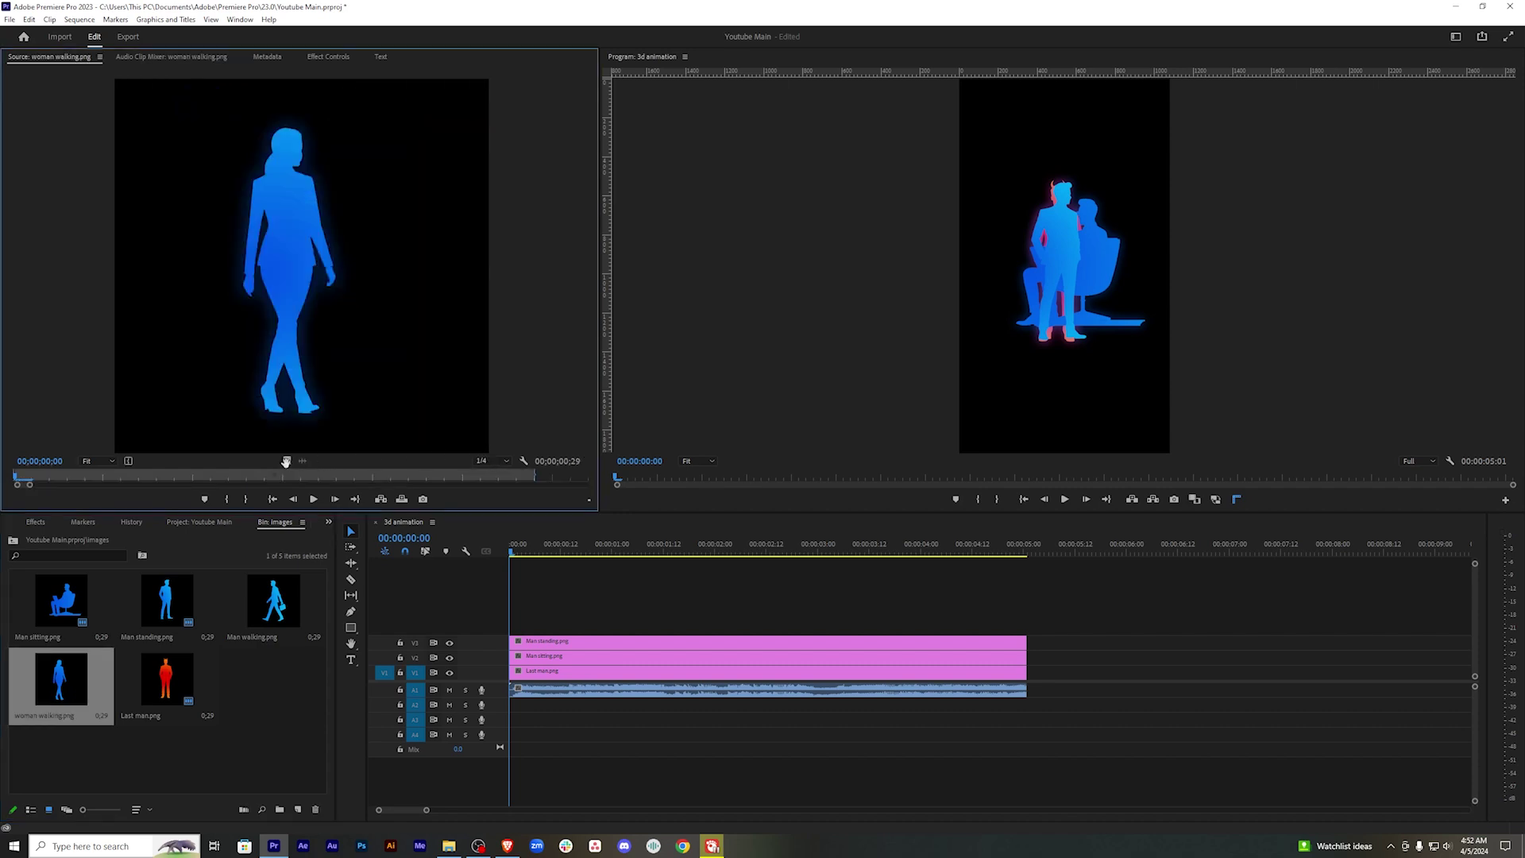
left_click_drag(286, 461, 513, 628)
left_click_drag(606, 626, 1026, 626)
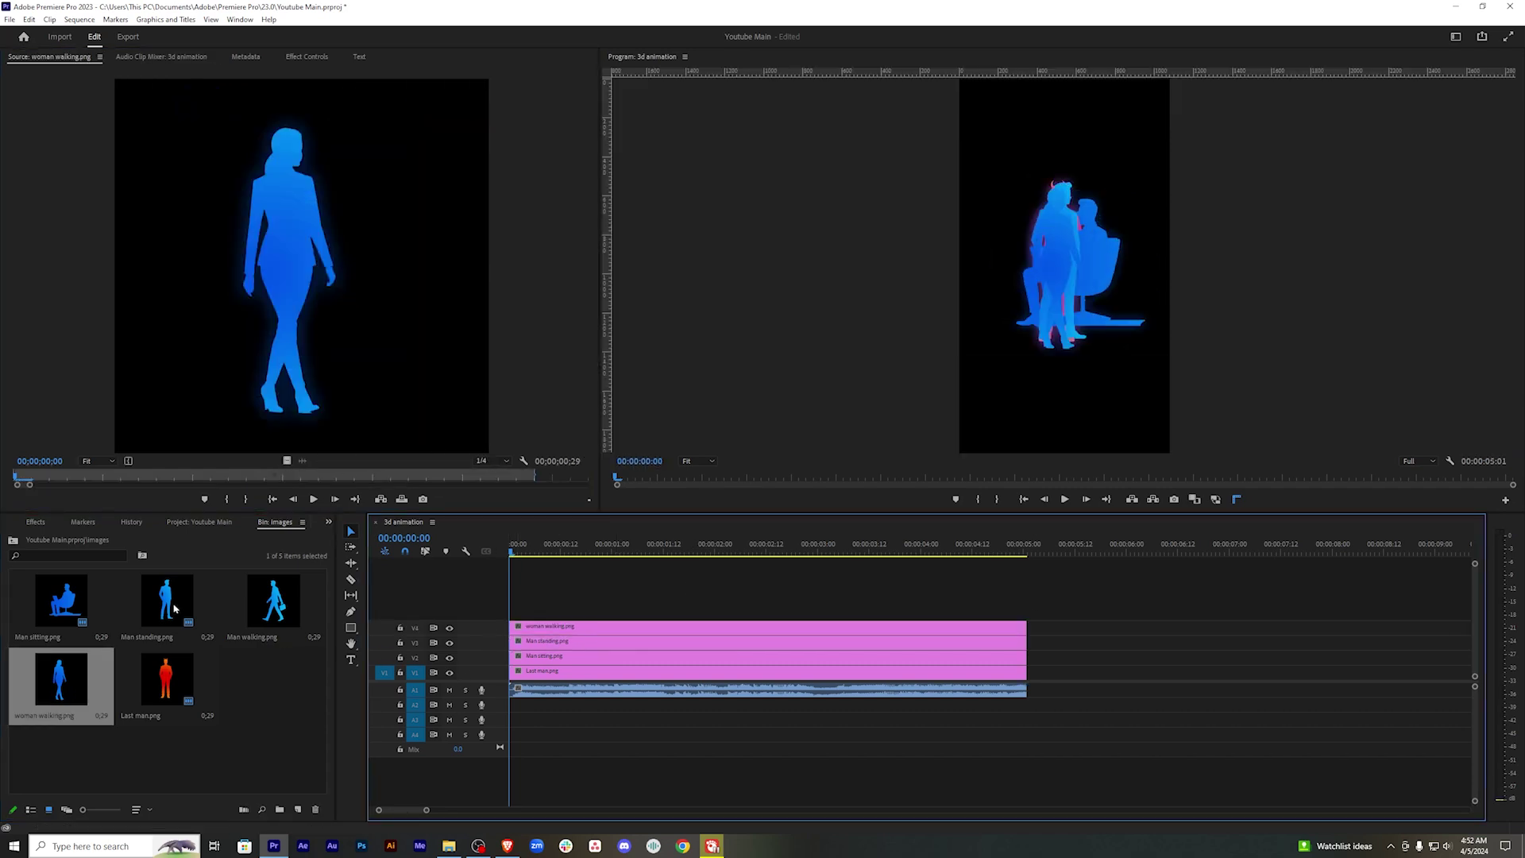
double_click(246, 605)
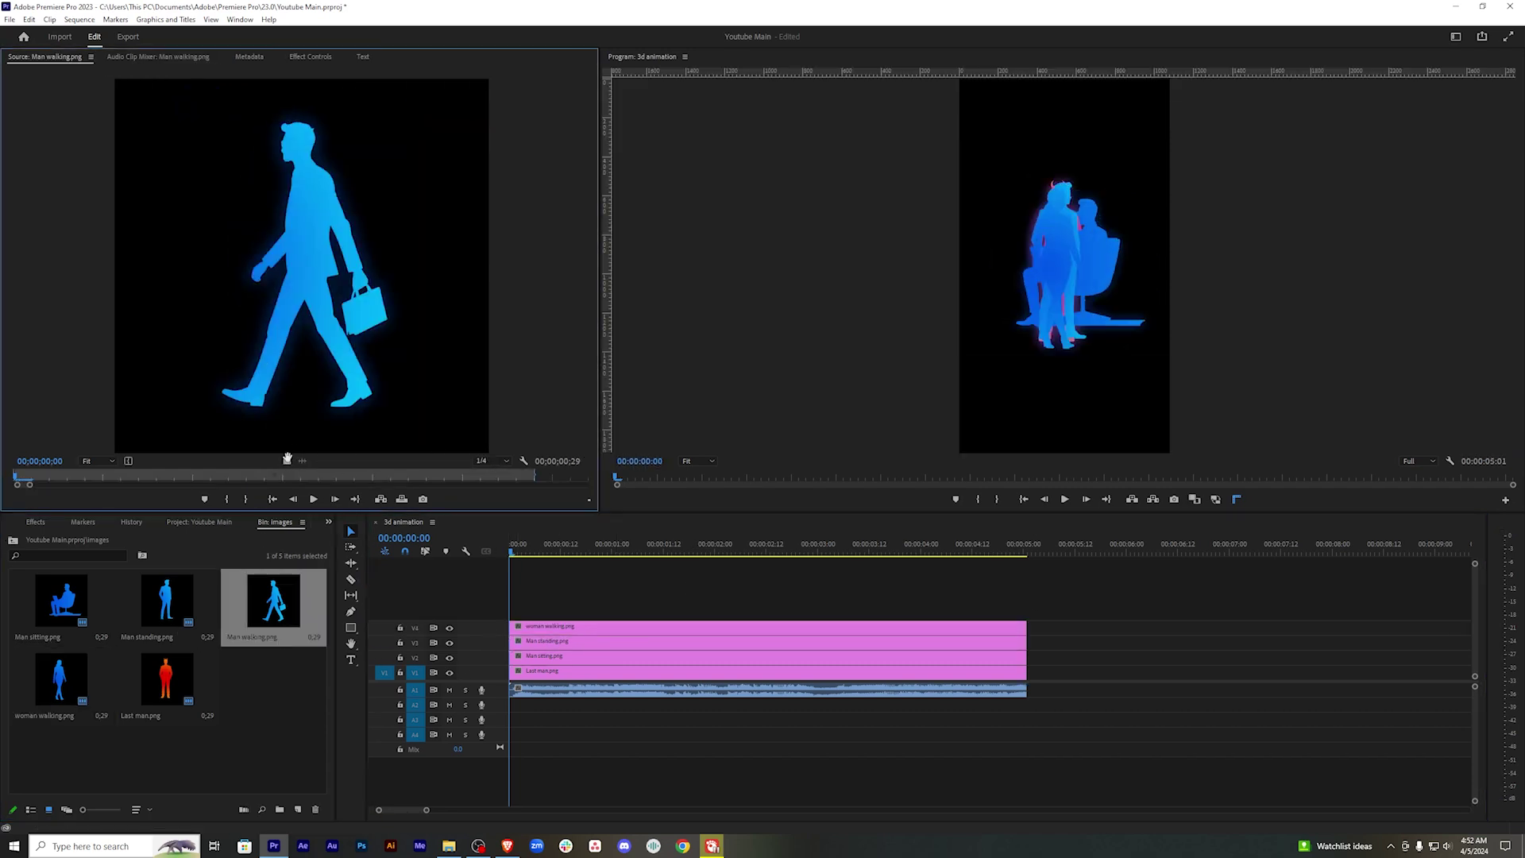
mouse_move(288, 459)
left_mouse_down()
mouse_move(524, 612)
mouse_move(1026, 612)
left_mouse_up()
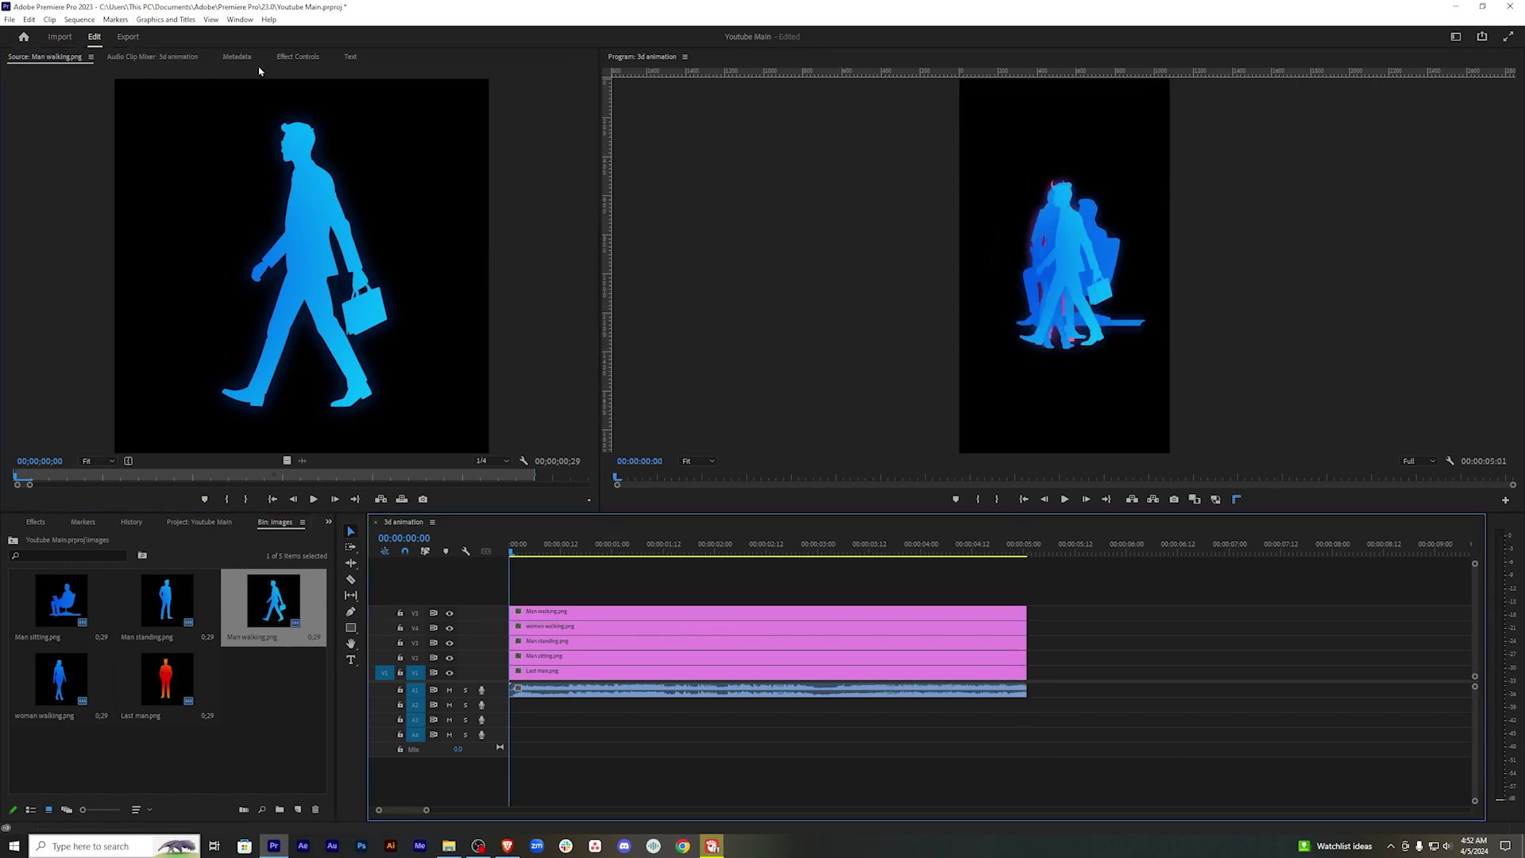
left_click(332, 74)
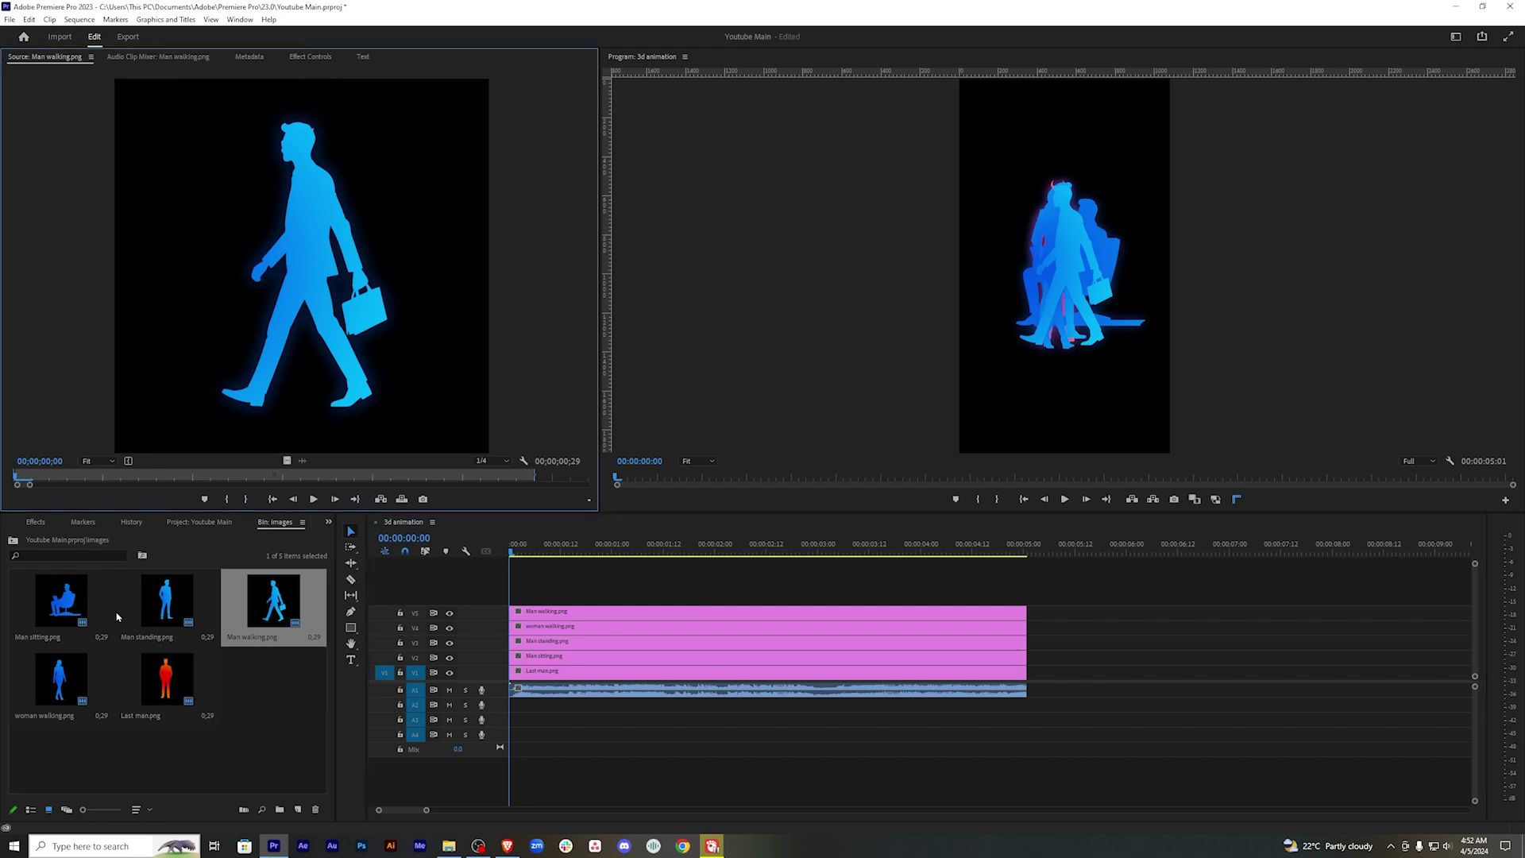
Scale the Man walking clip to about 198 and dock Effect Controls in the lower panel.
left_click(199, 522)
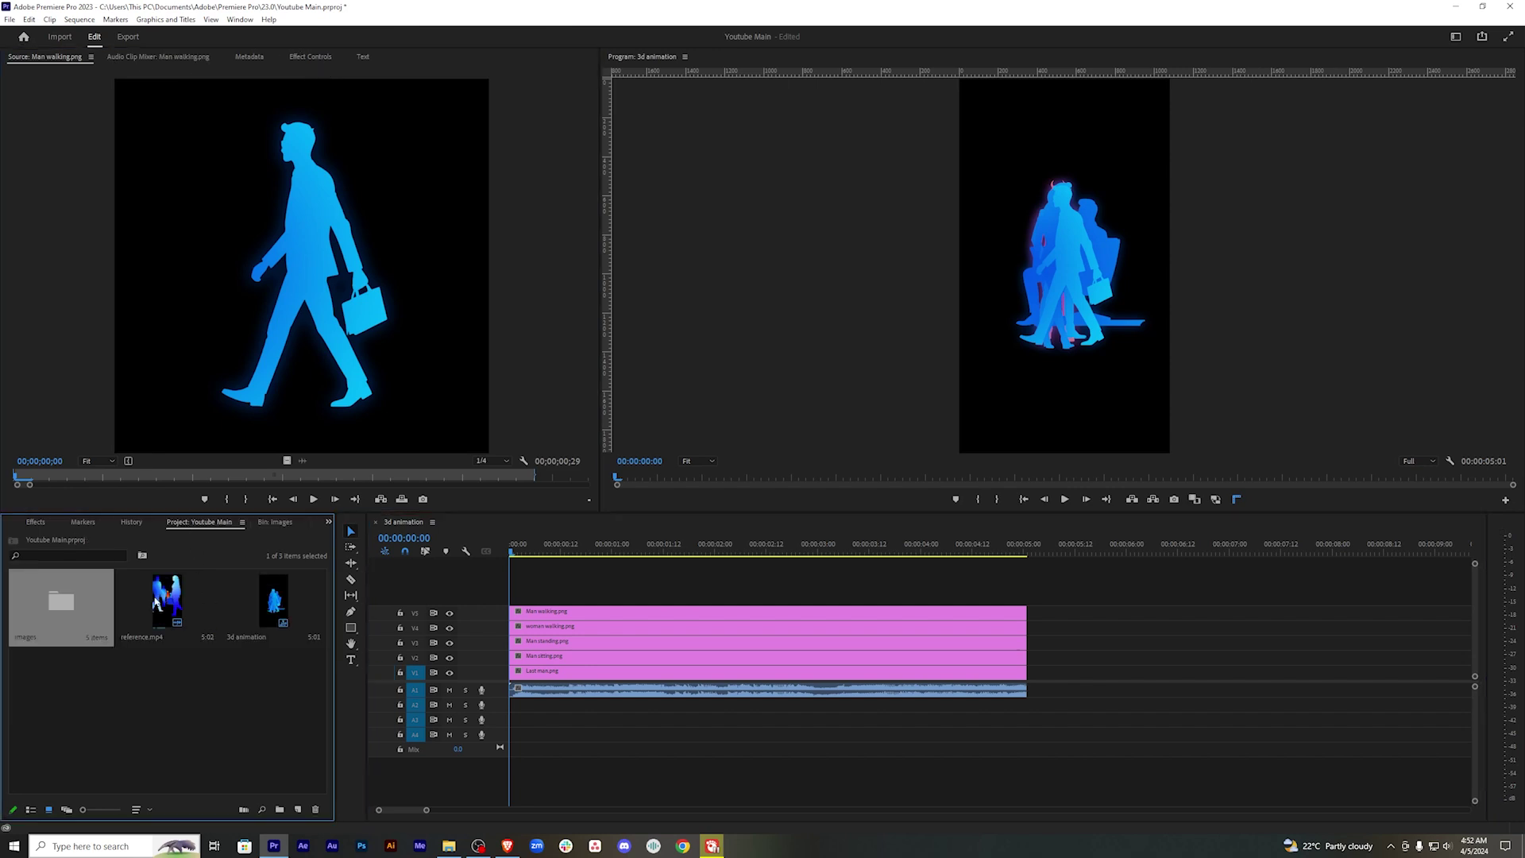
double_click(156, 601)
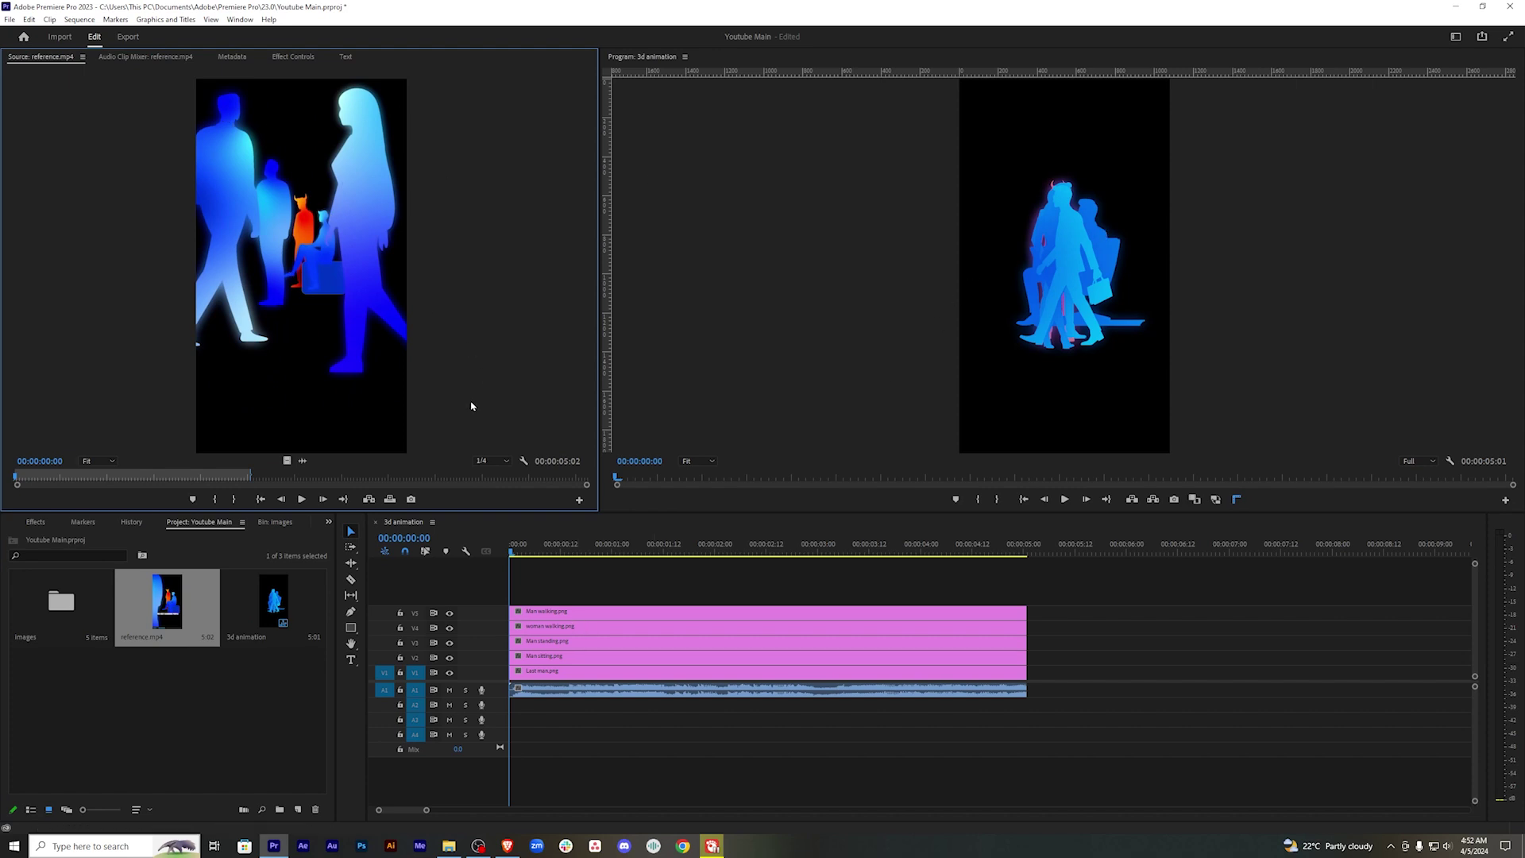
left_click(568, 613)
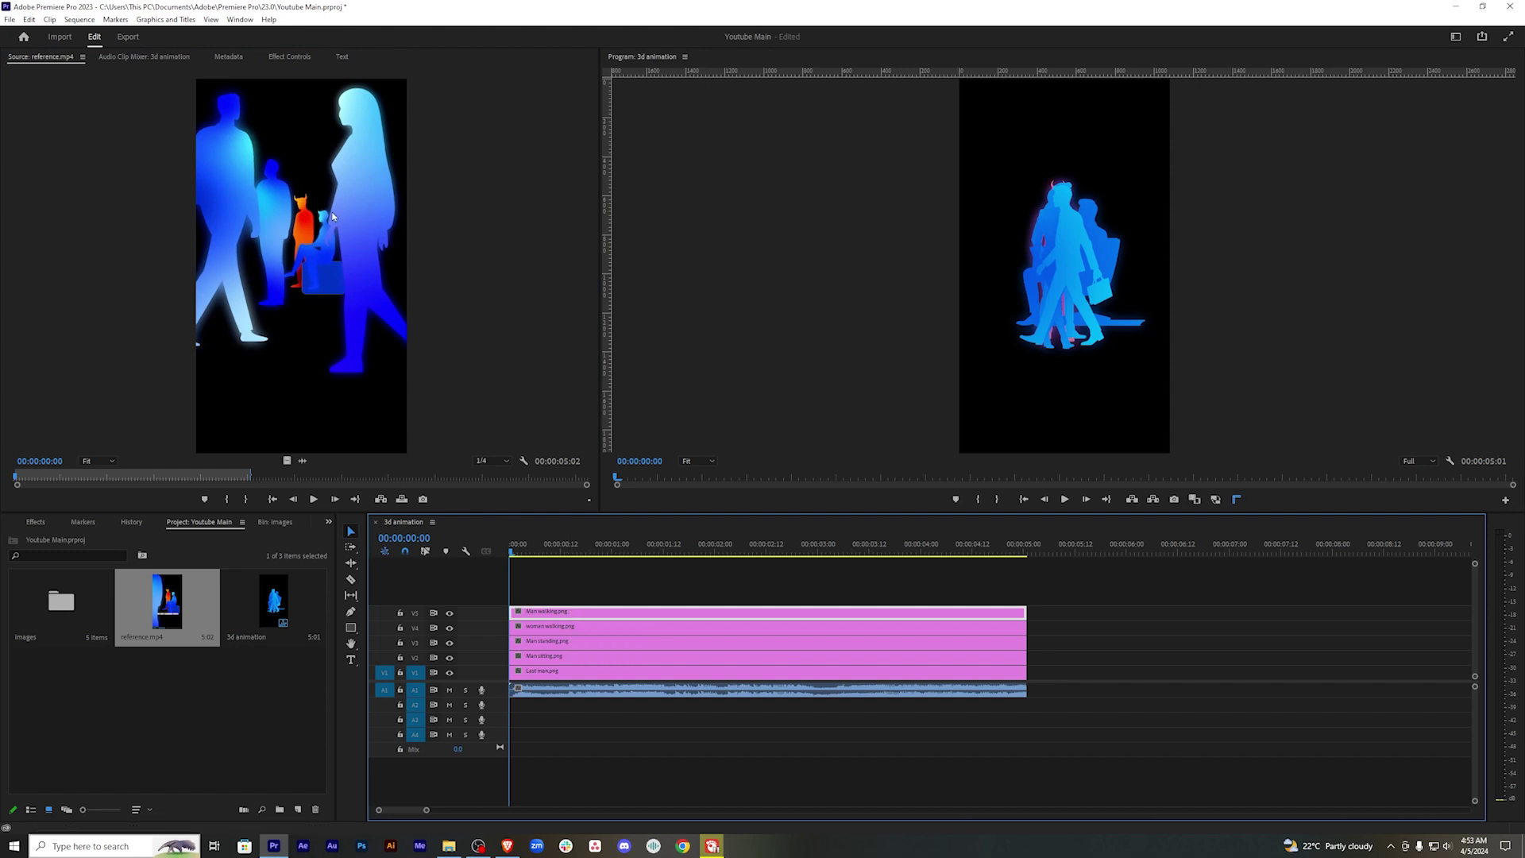
left_click(281, 57)
mouse_move(191, 133)
left_mouse_down()
mouse_move(191, 119)
mouse_move(239, 119)
mouse_move(188, 117)
left_mouse_up()
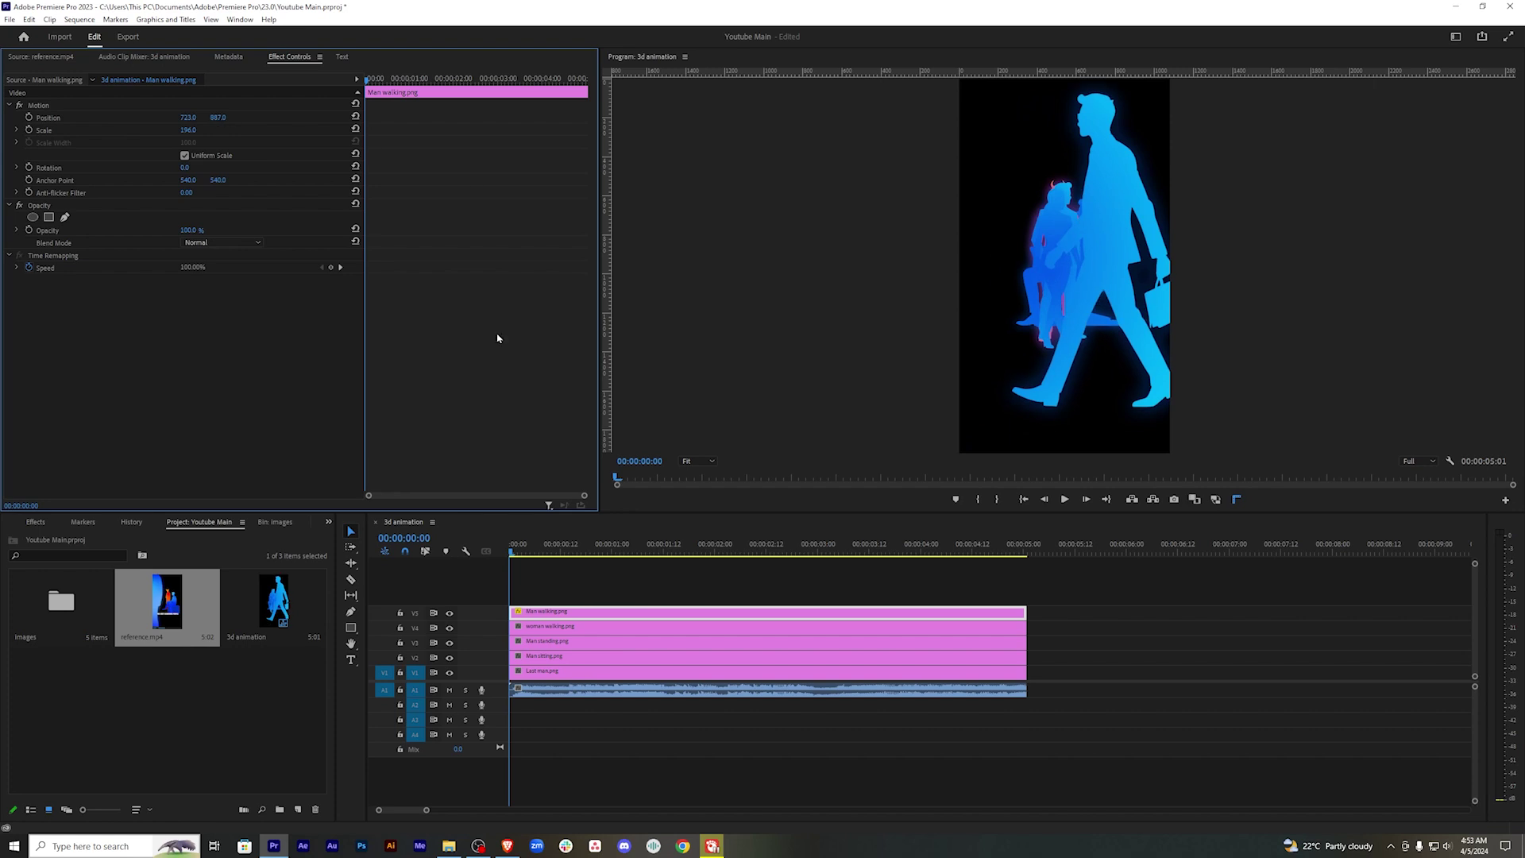
left_click_drag(289, 58, 213, 521)
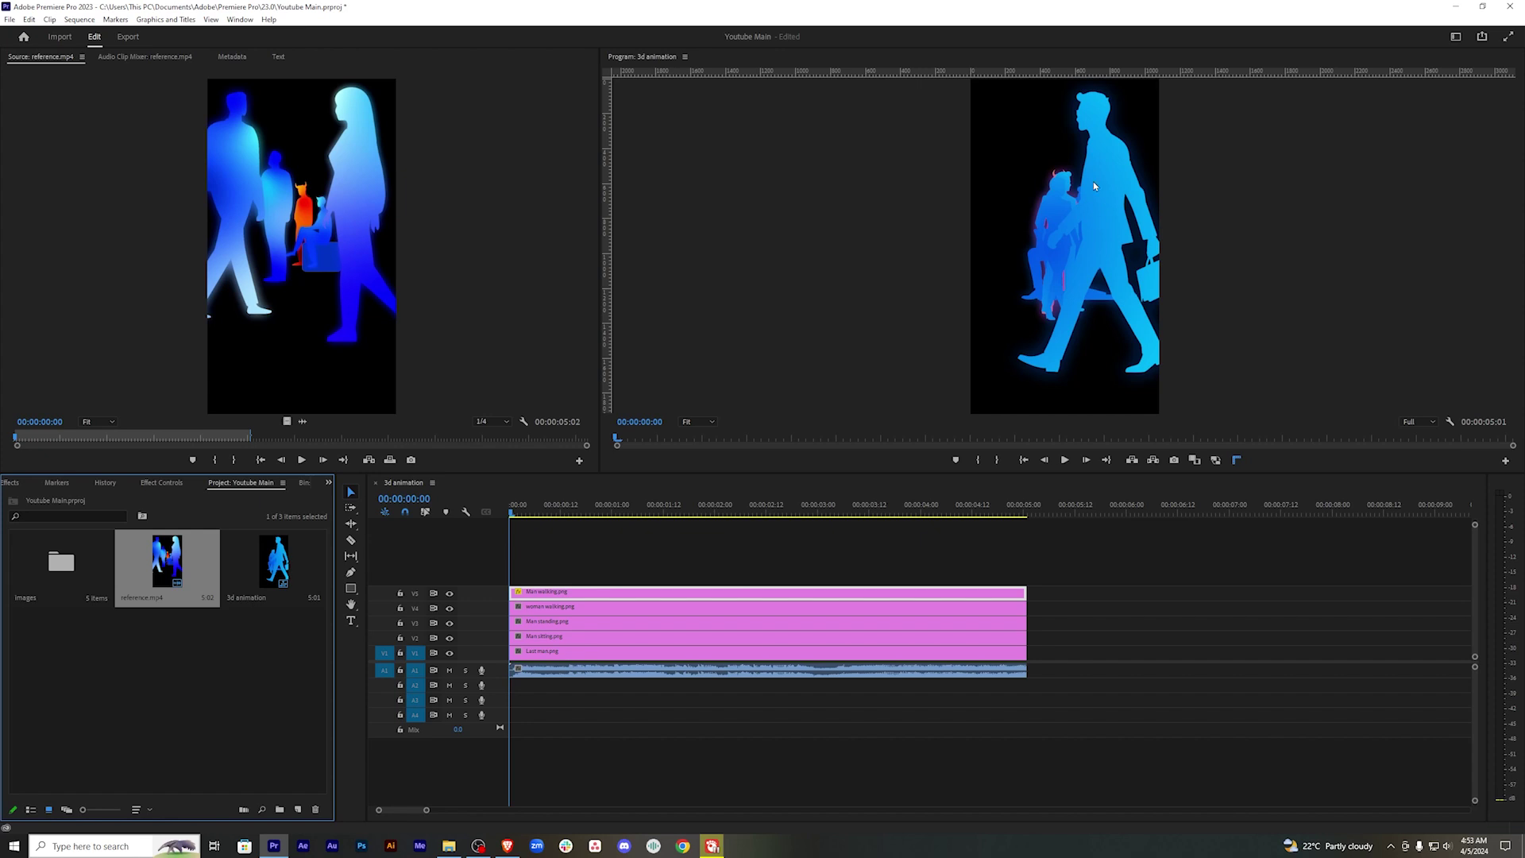
Resize the woman walking clip to scale 165 and move her upward.
double_click(61, 562)
left_click(120, 482)
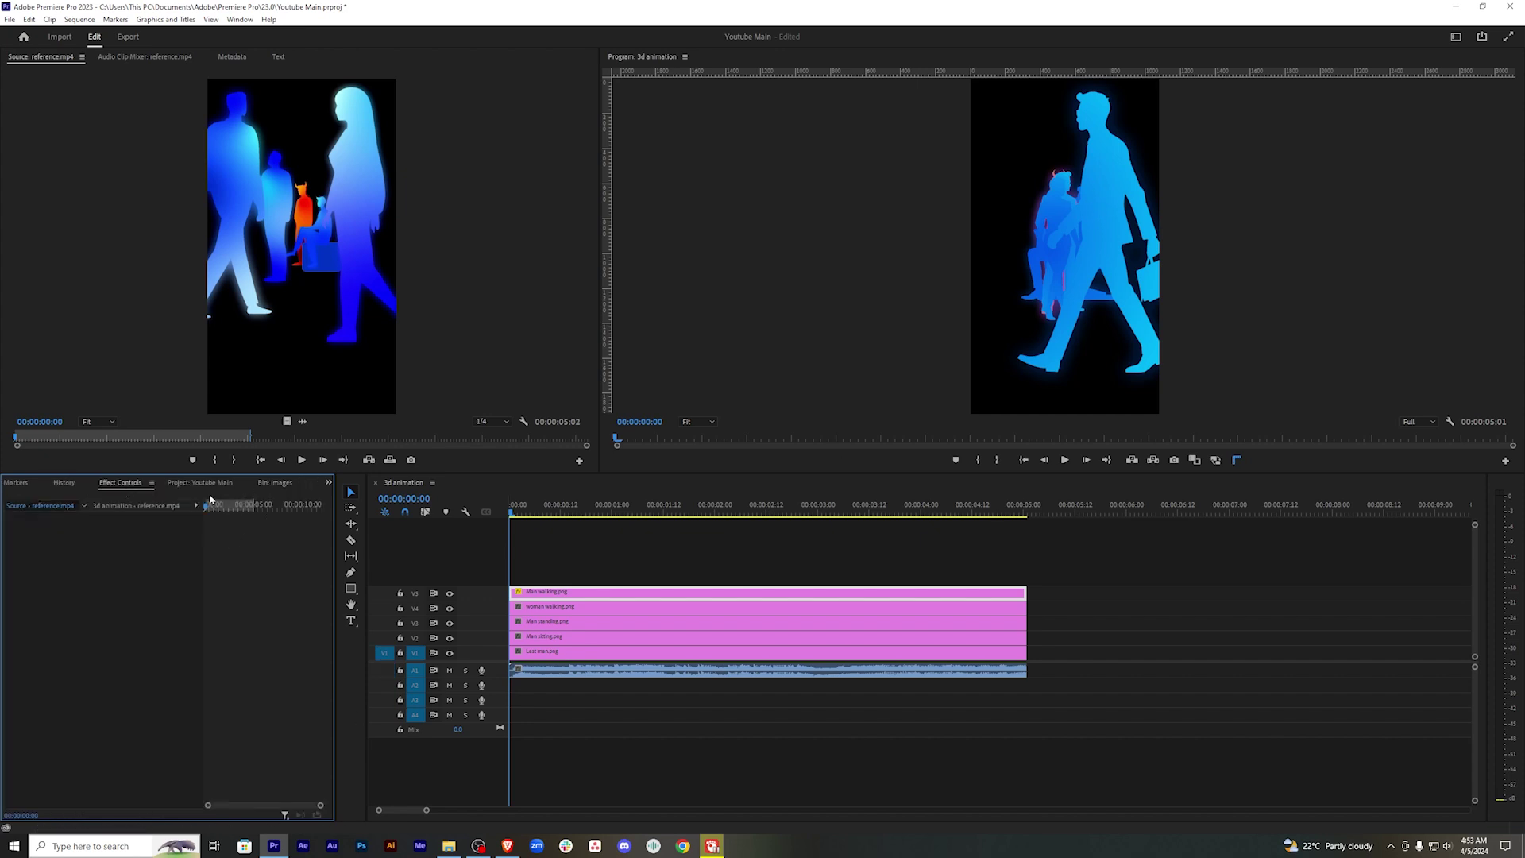
left_click(560, 591)
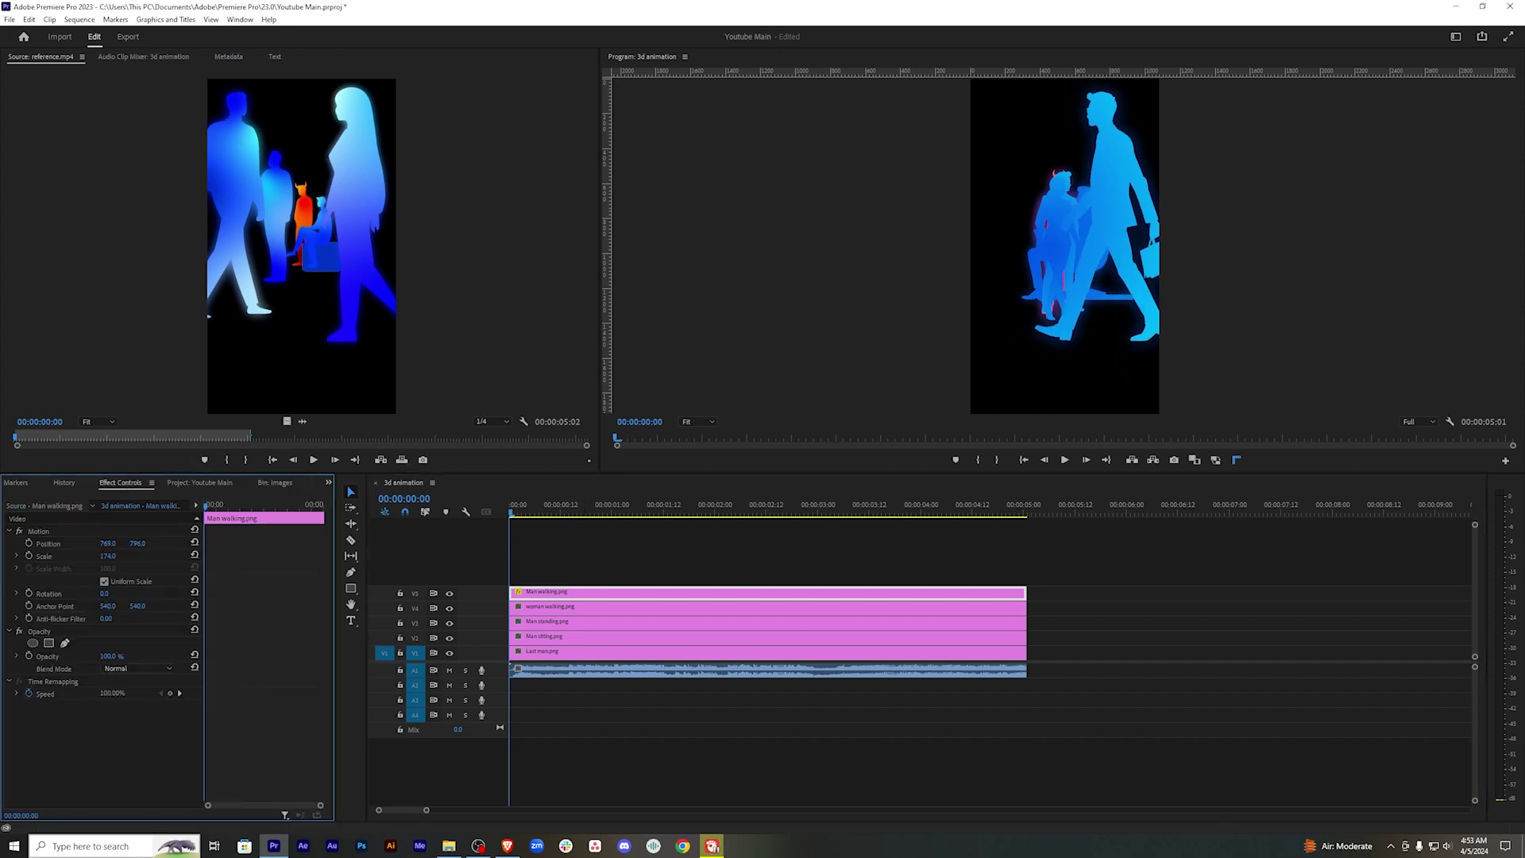
left_click(560, 606)
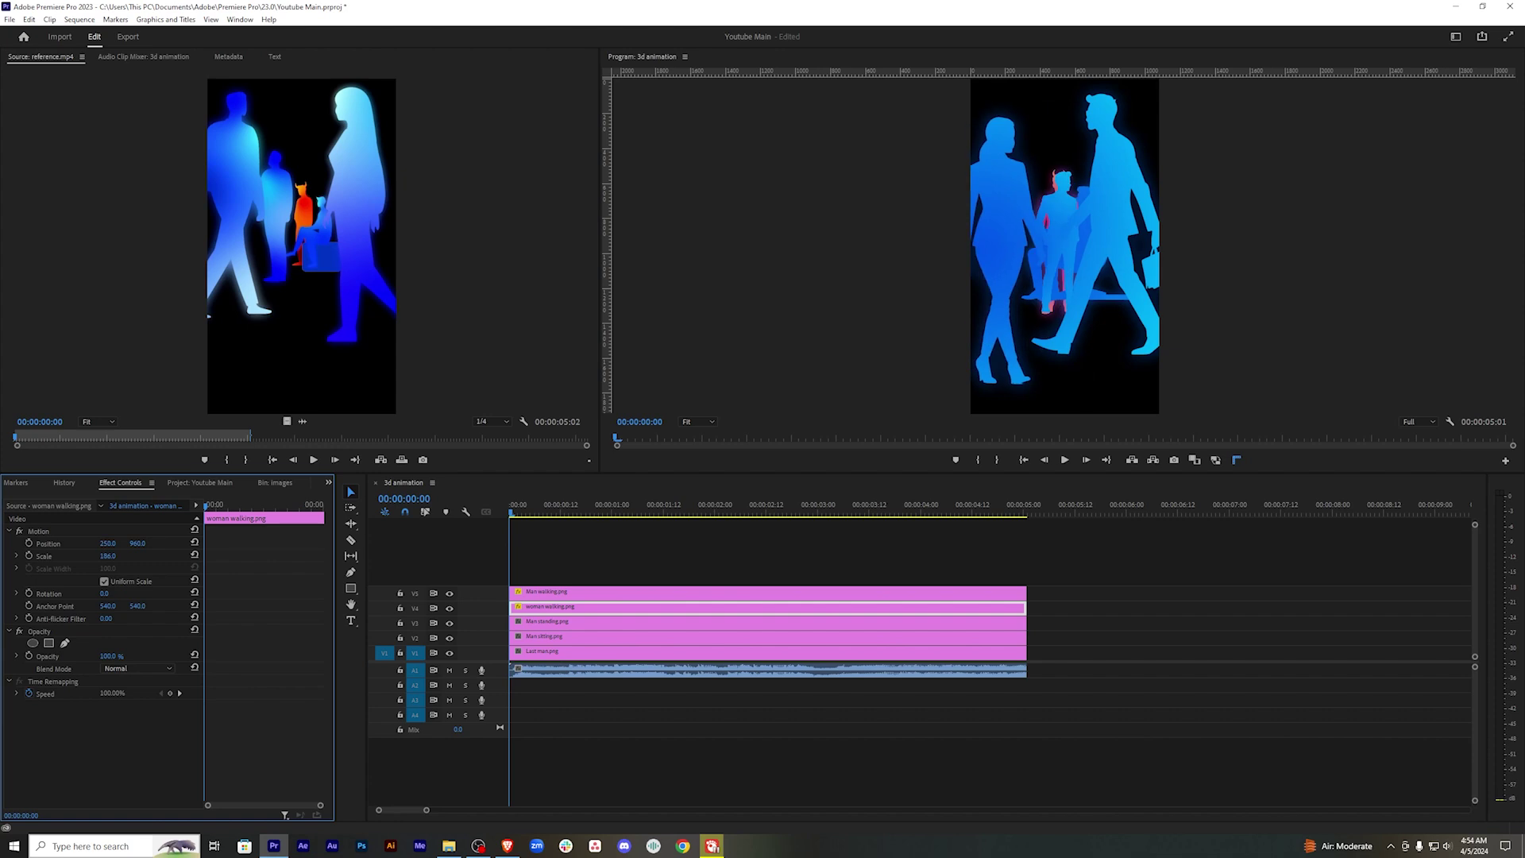
mouse_move(107, 556)
left_mouse_down()
mouse_move(87, 556)
mouse_move(155, 547)
left_mouse_up()
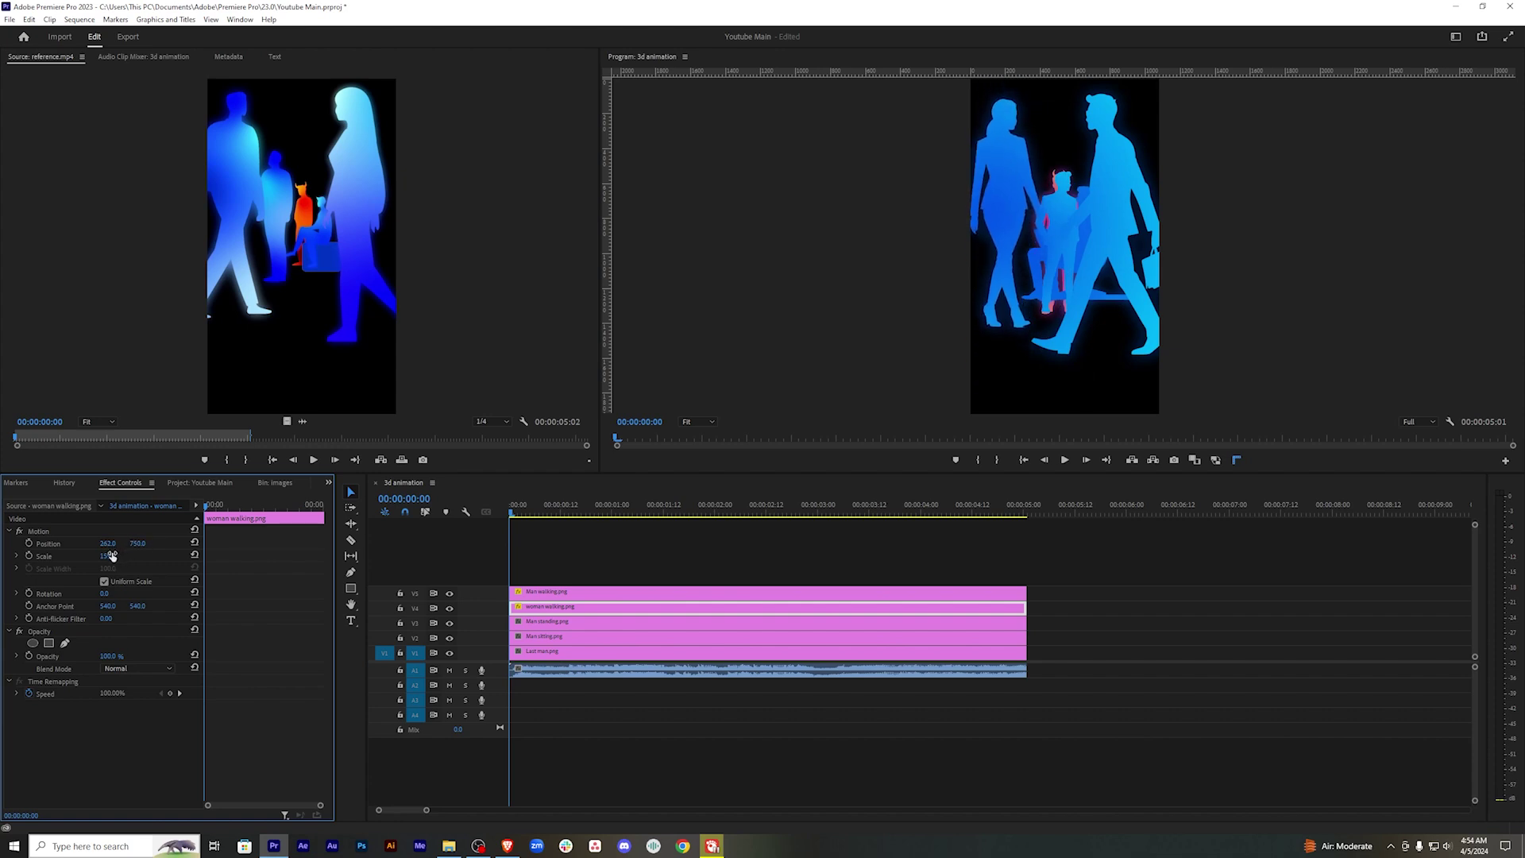
mouse_move(107, 555)
left_mouse_down()
mouse_move(92, 543)
mouse_move(135, 544)
mouse_move(103, 556)
left_mouse_up()
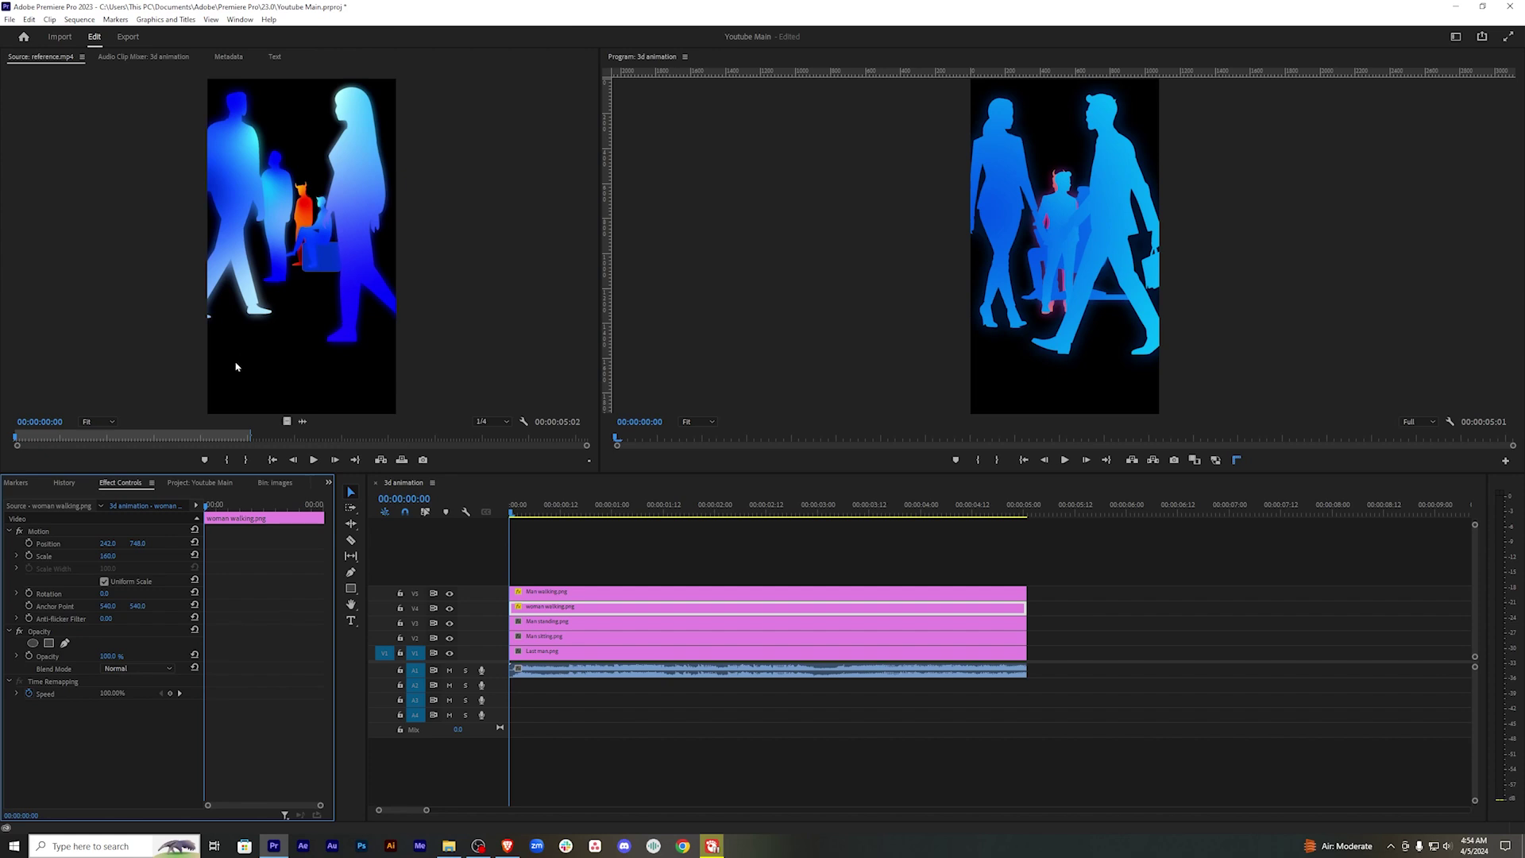
Scale the standing man to 90 and shift him up-left, and the devil figure to 58.
left_click(556, 621)
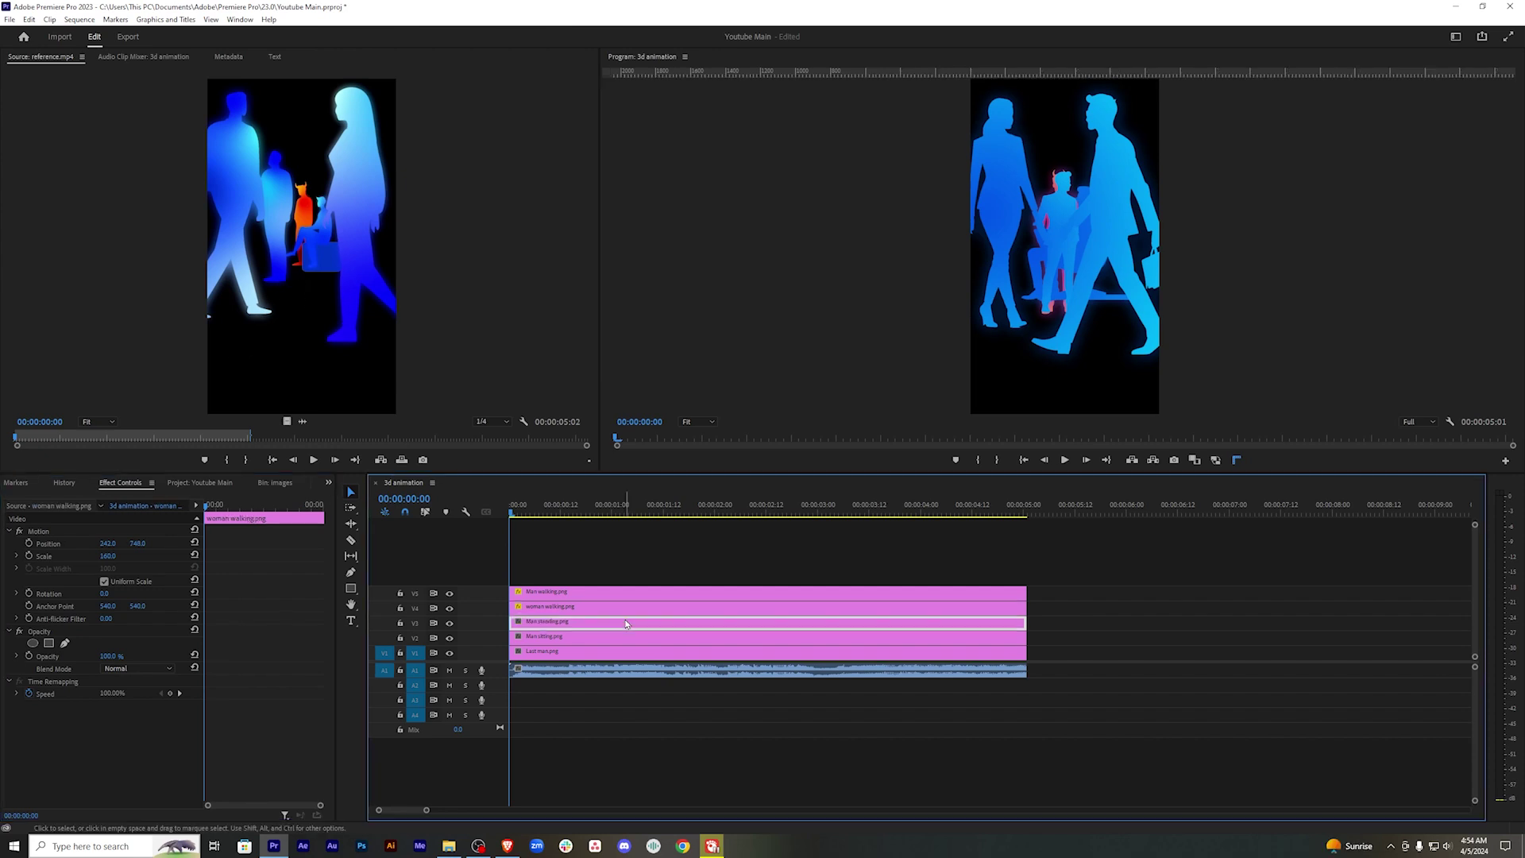
left_click_drag(108, 556, 95, 556)
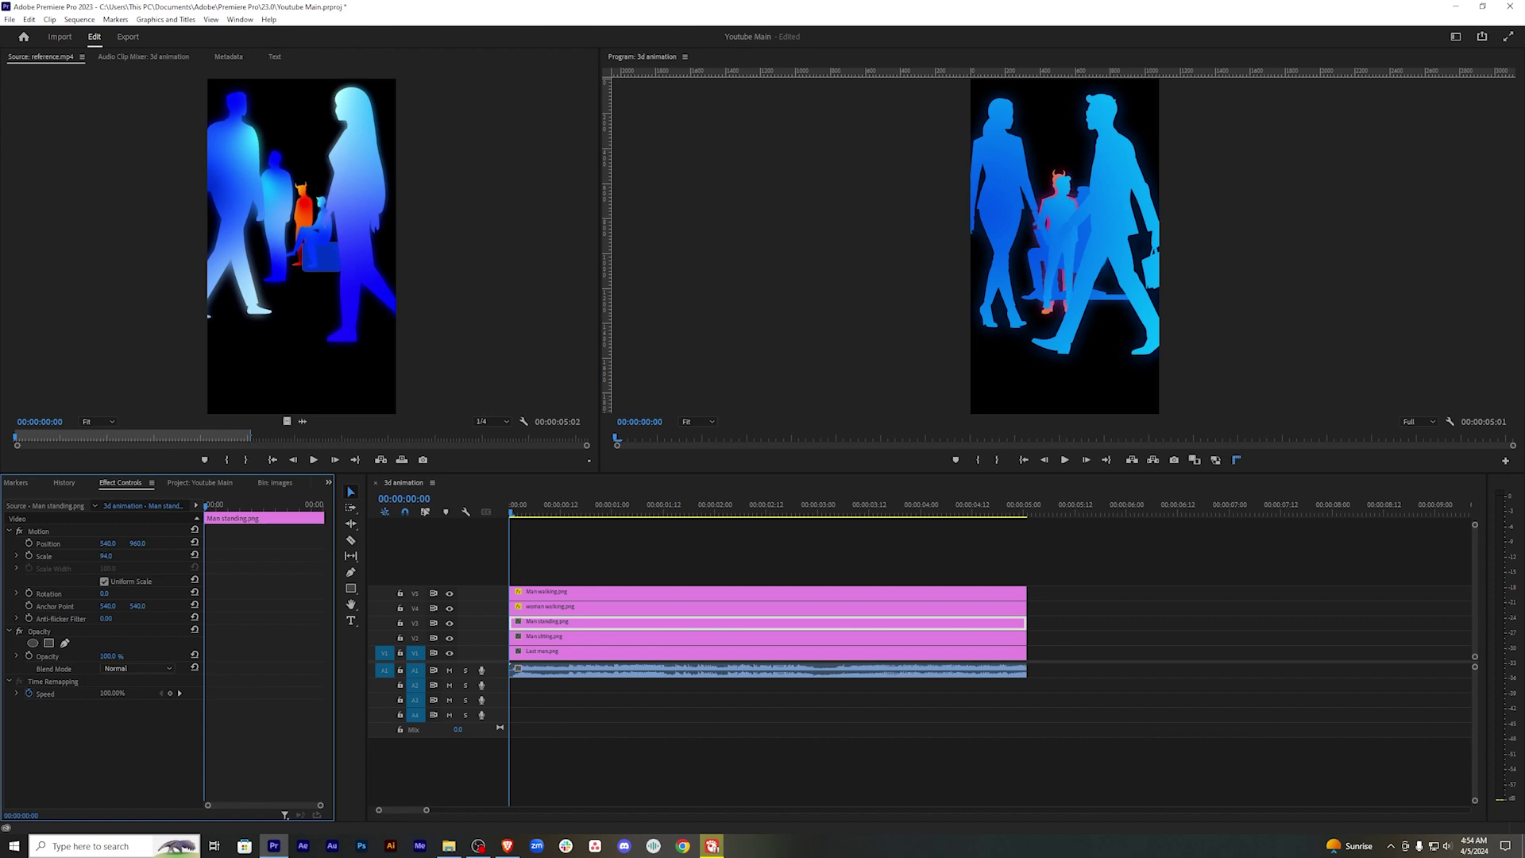
left_click_drag(1061, 222, 1041, 201)
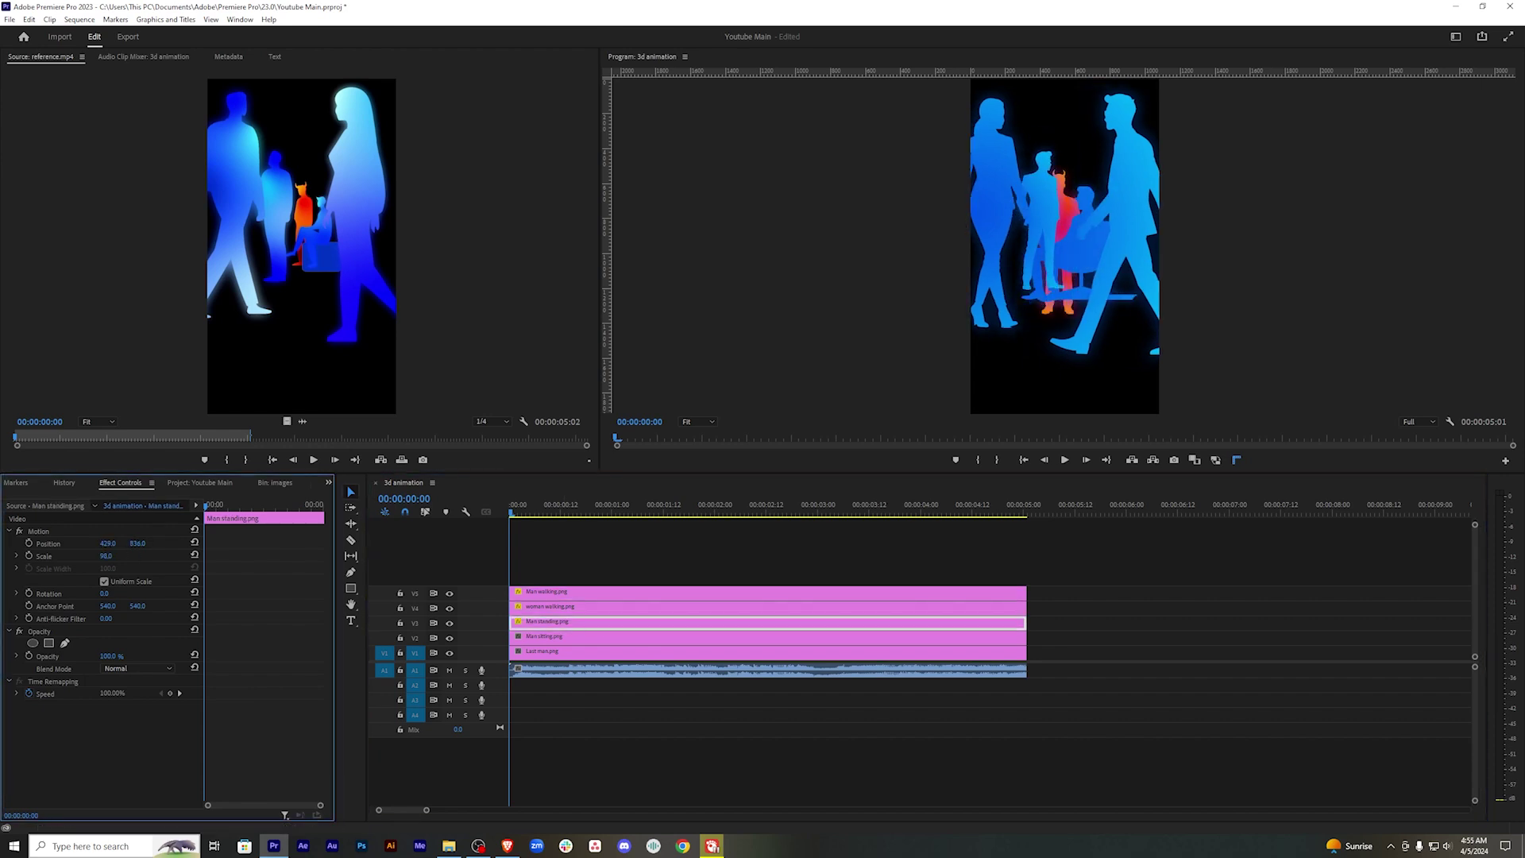
left_click(671, 651)
left_click_drag(106, 556, 87, 556)
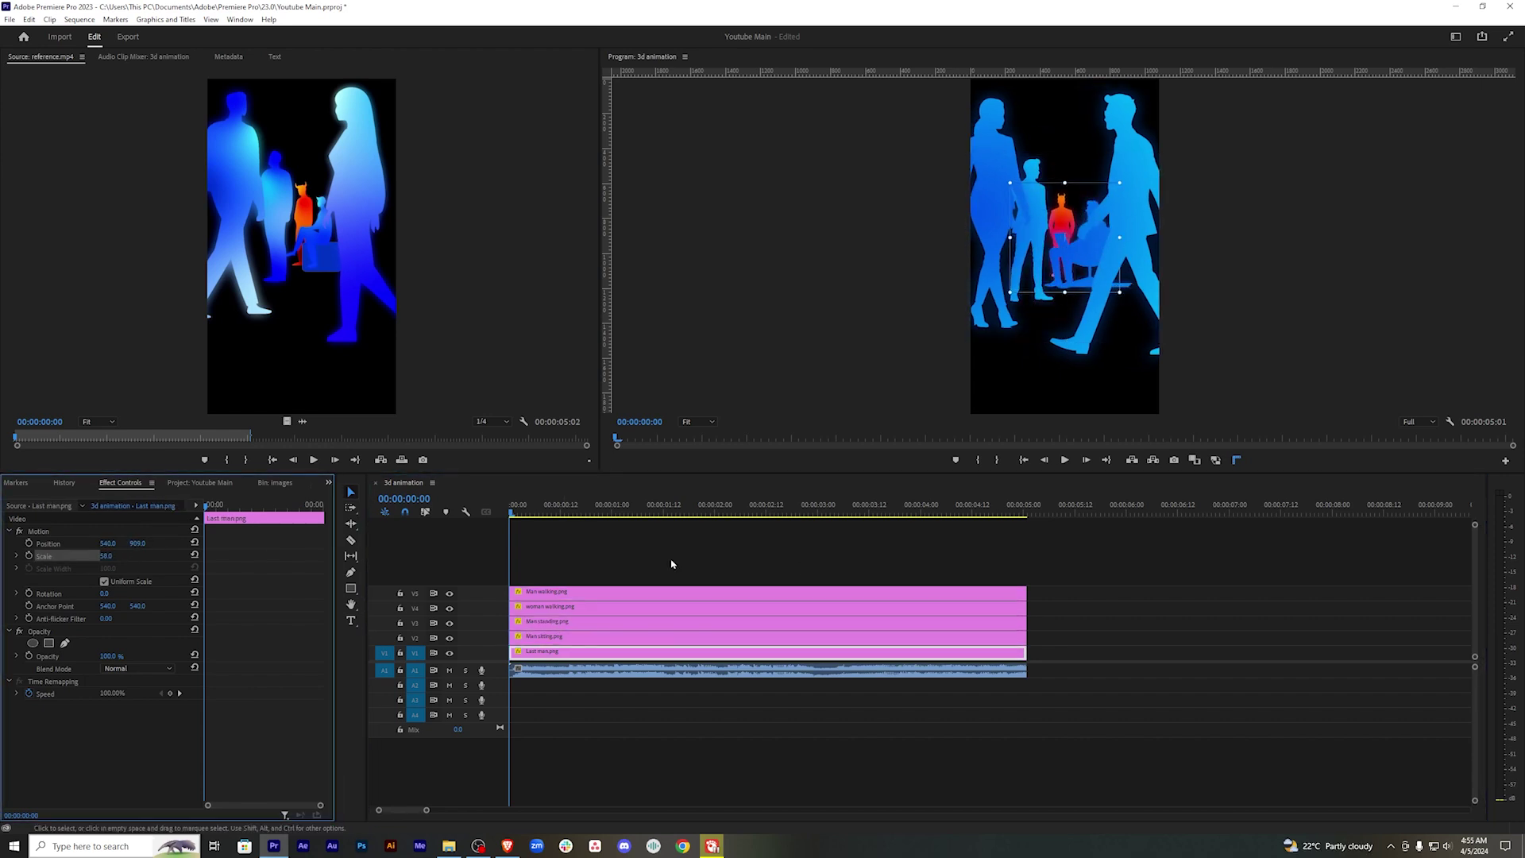
left_click(575, 568)
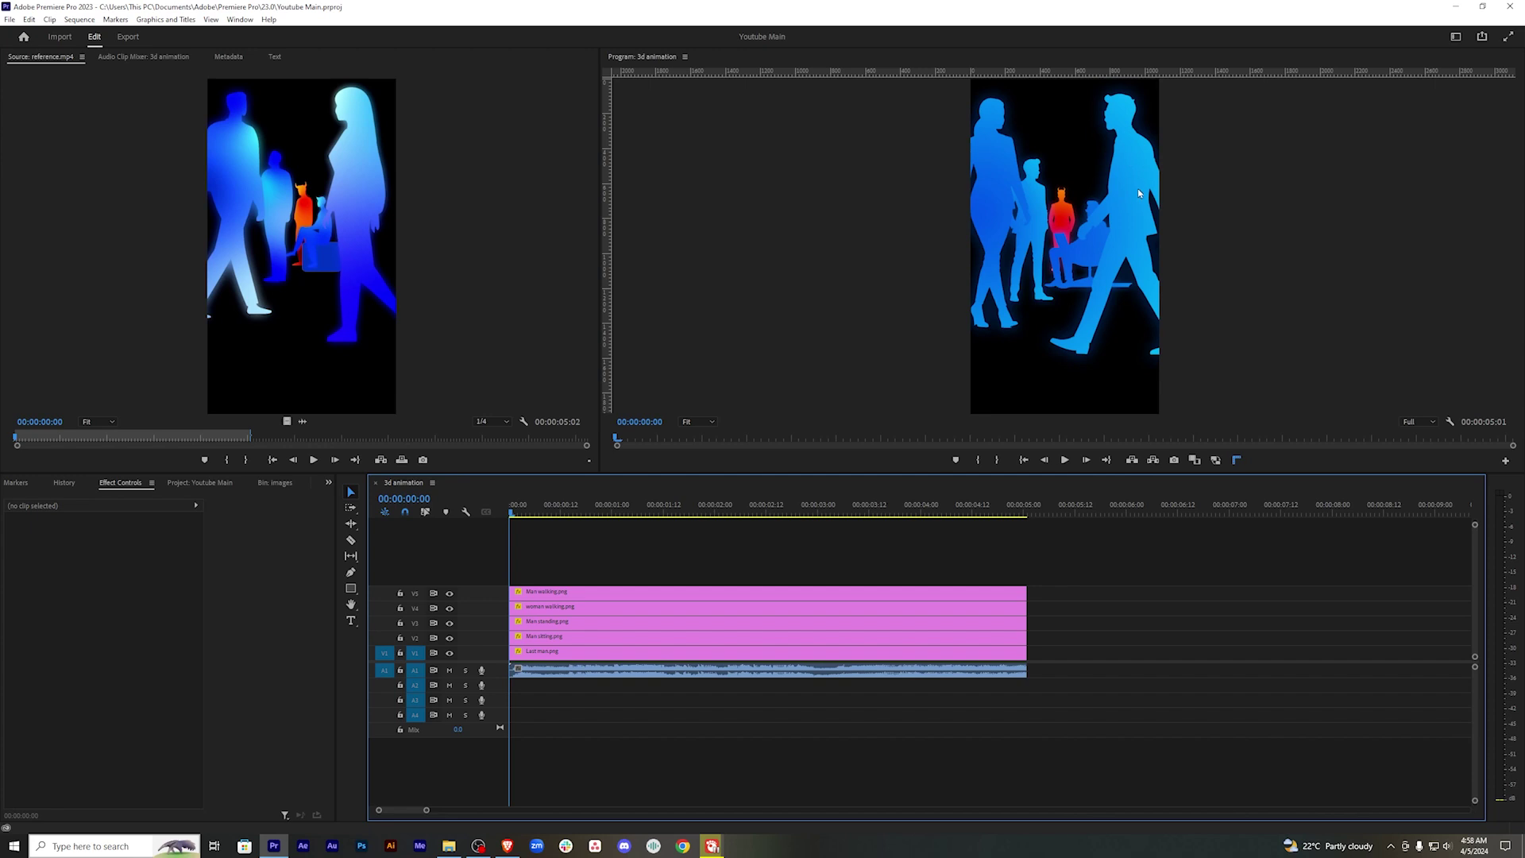
Hide the other figure tracks and add starting Position and Scale keyframes to the walking man.
left_click(450, 608)
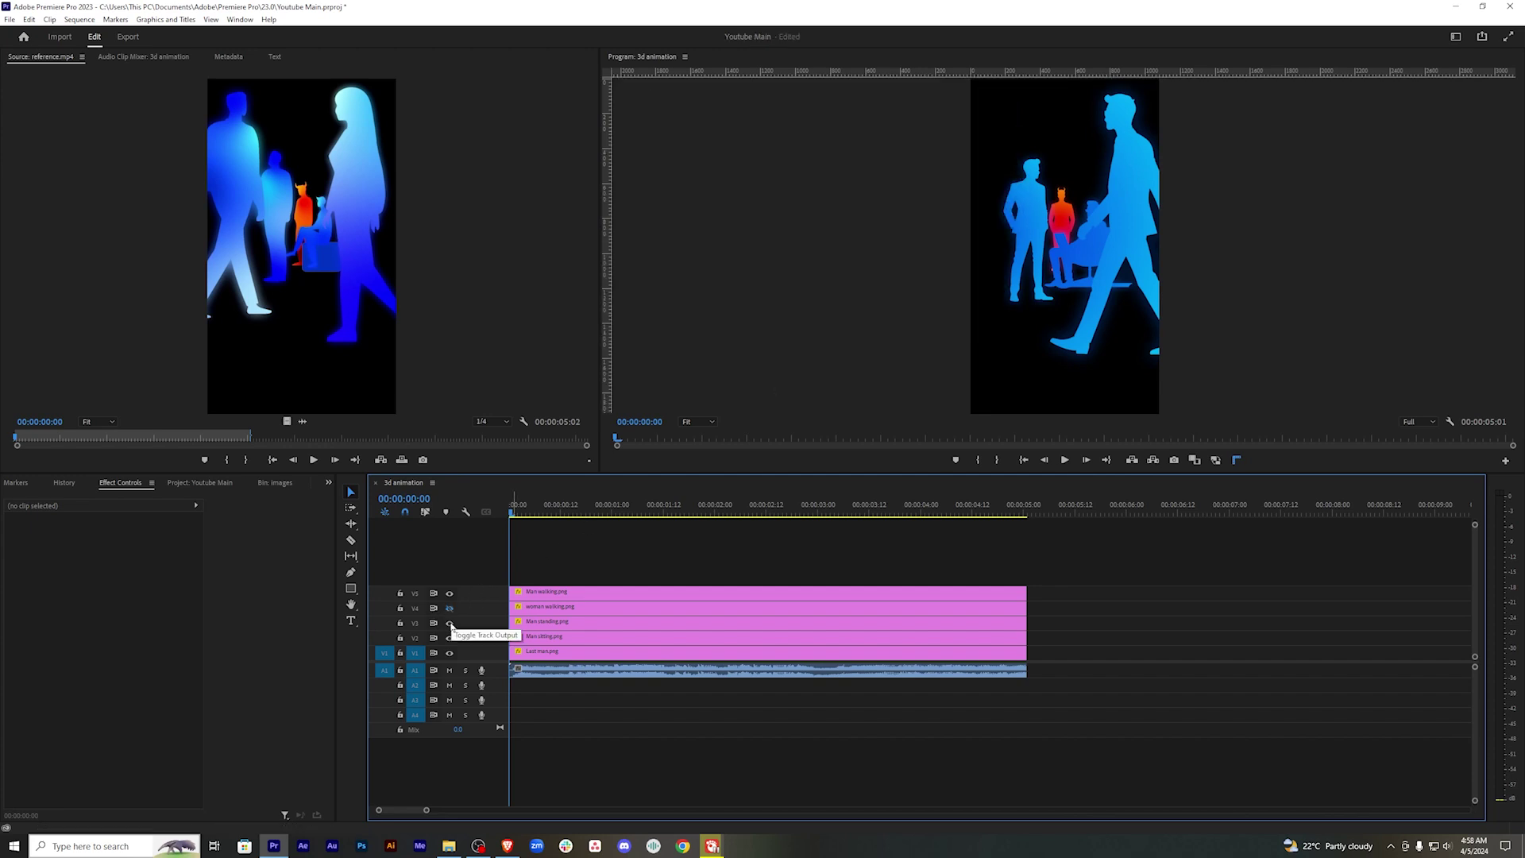
left_click(450, 637)
left_click(450, 654)
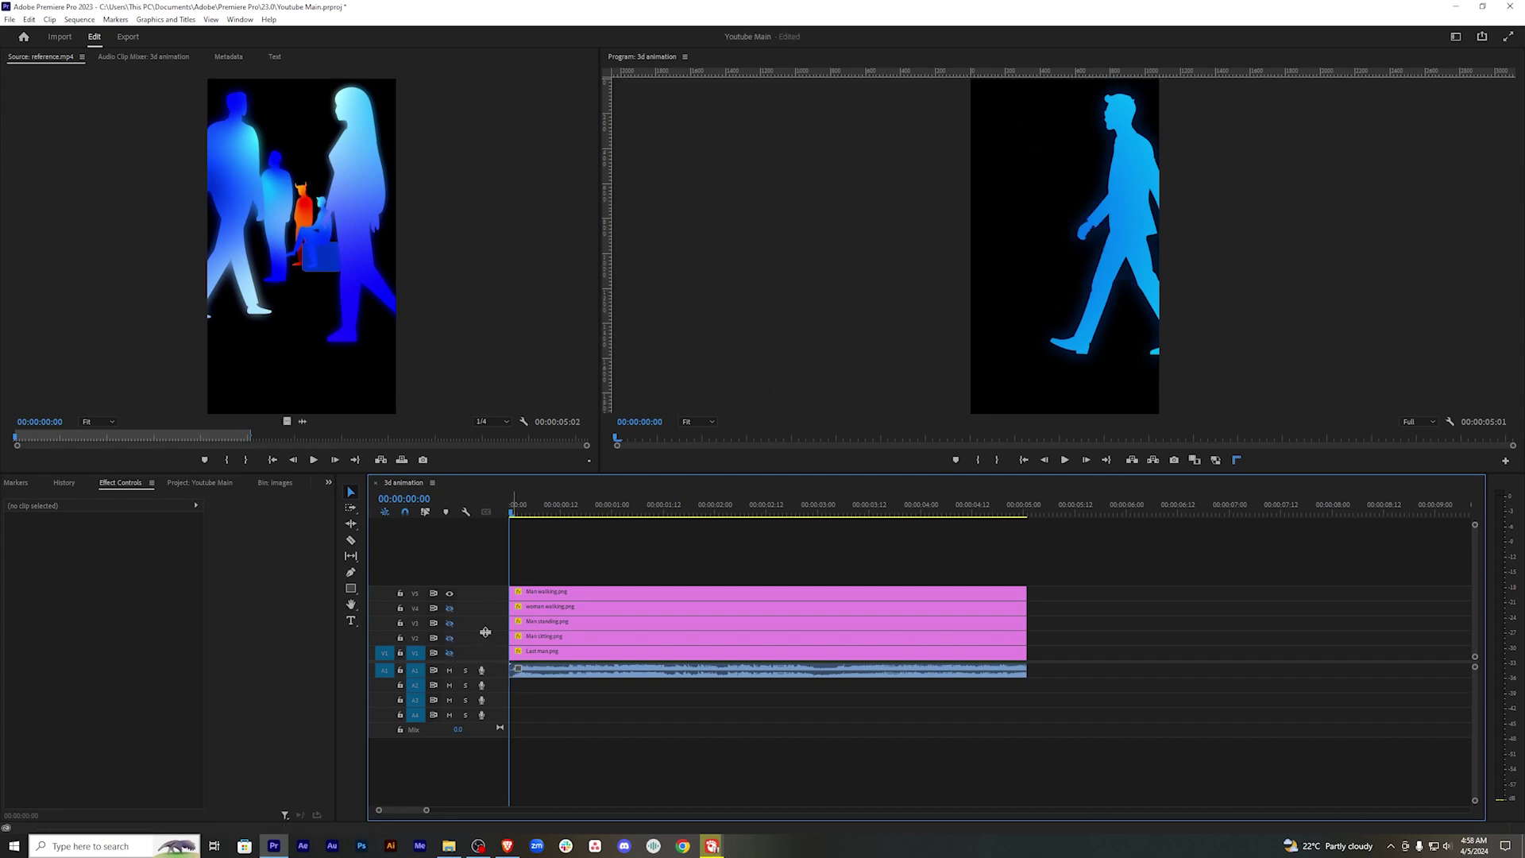
left_click(639, 592)
left_click(180, 521)
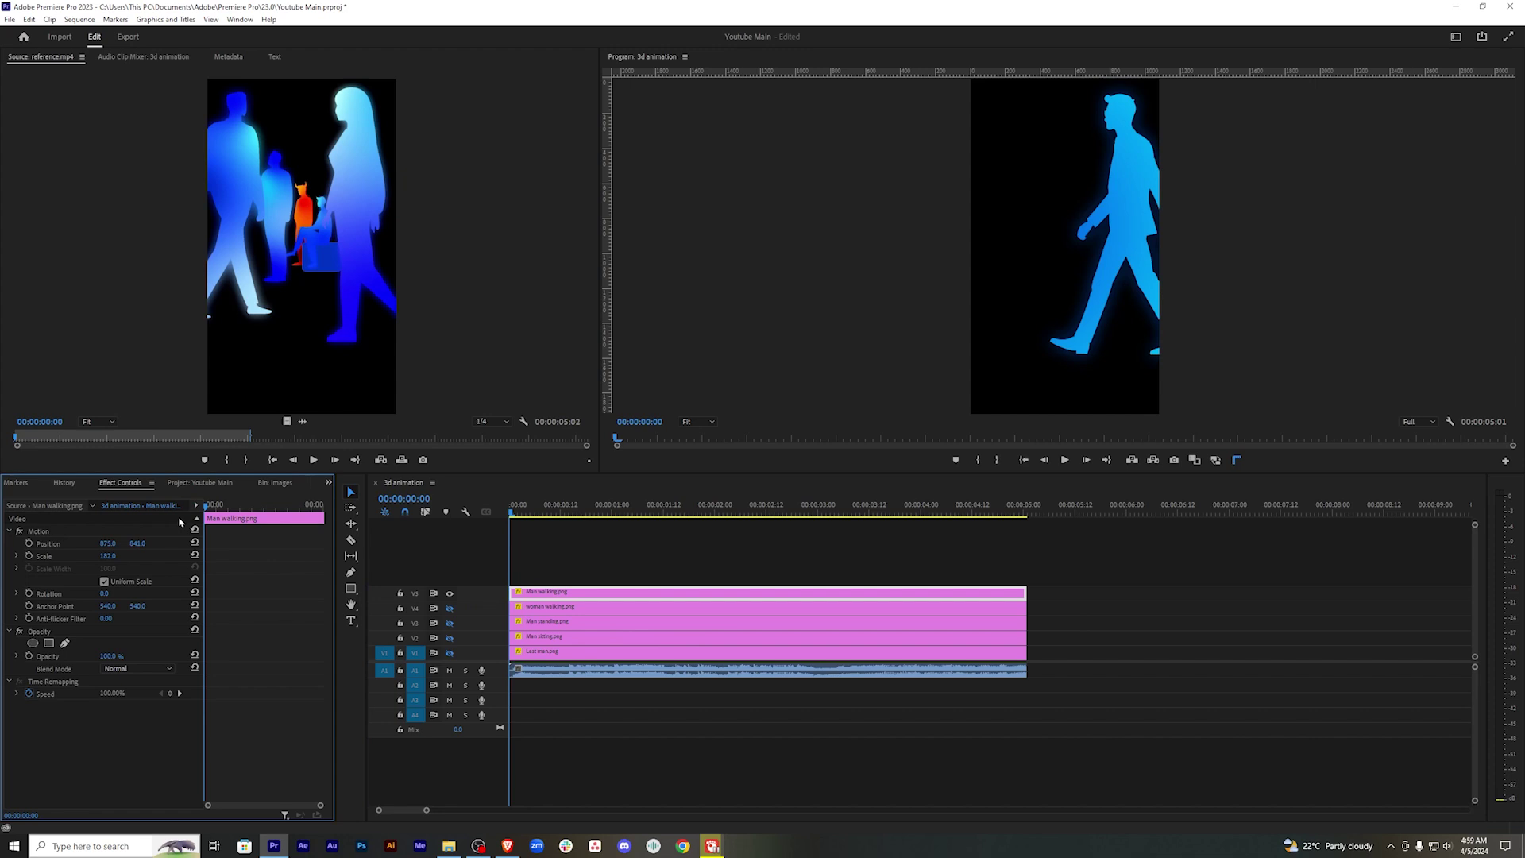
left_click(28, 543)
left_click(28, 557)
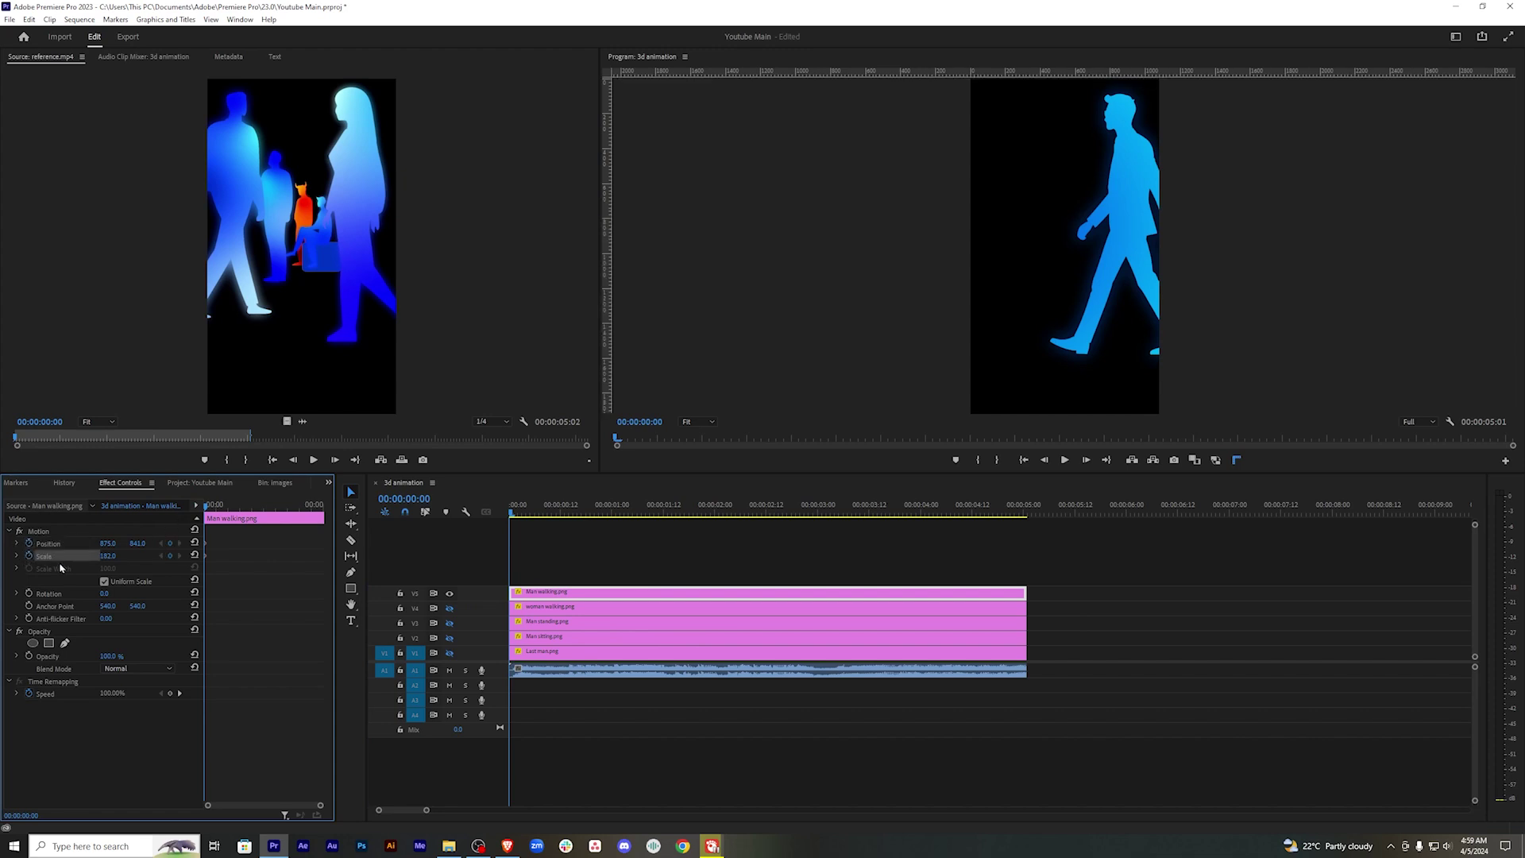
Around frame 22, scale the walking man up toward 494 and drag him down-right.
left_click(211, 506)
left_click_drag(211, 505, 229, 506)
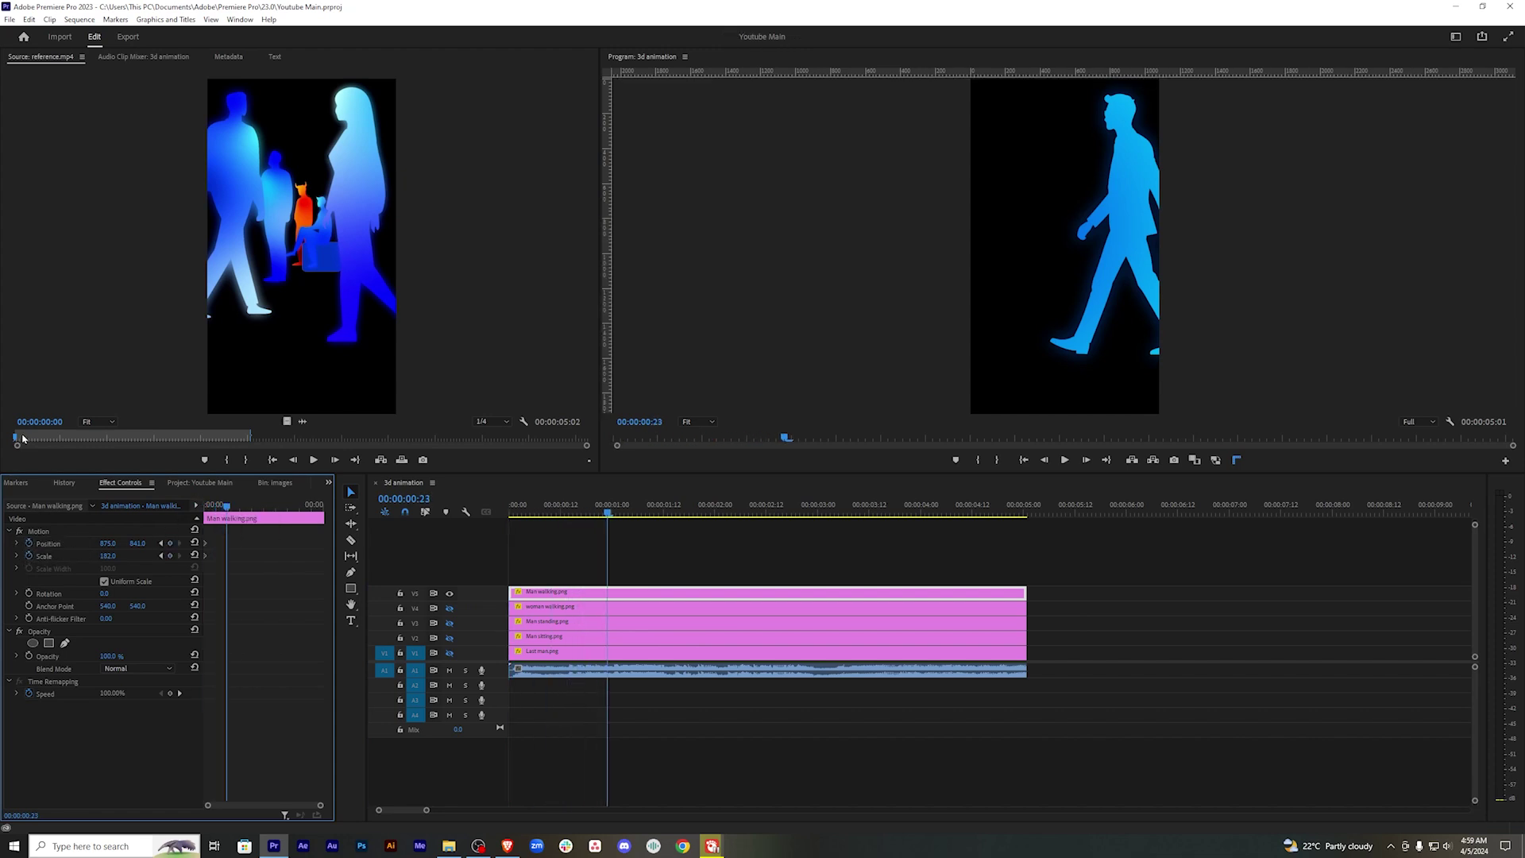
left_click(18, 437)
mouse_move(17, 438)
left_mouse_down()
mouse_move(62, 439)
mouse_move(16, 439)
left_mouse_up()
left_click(616, 513)
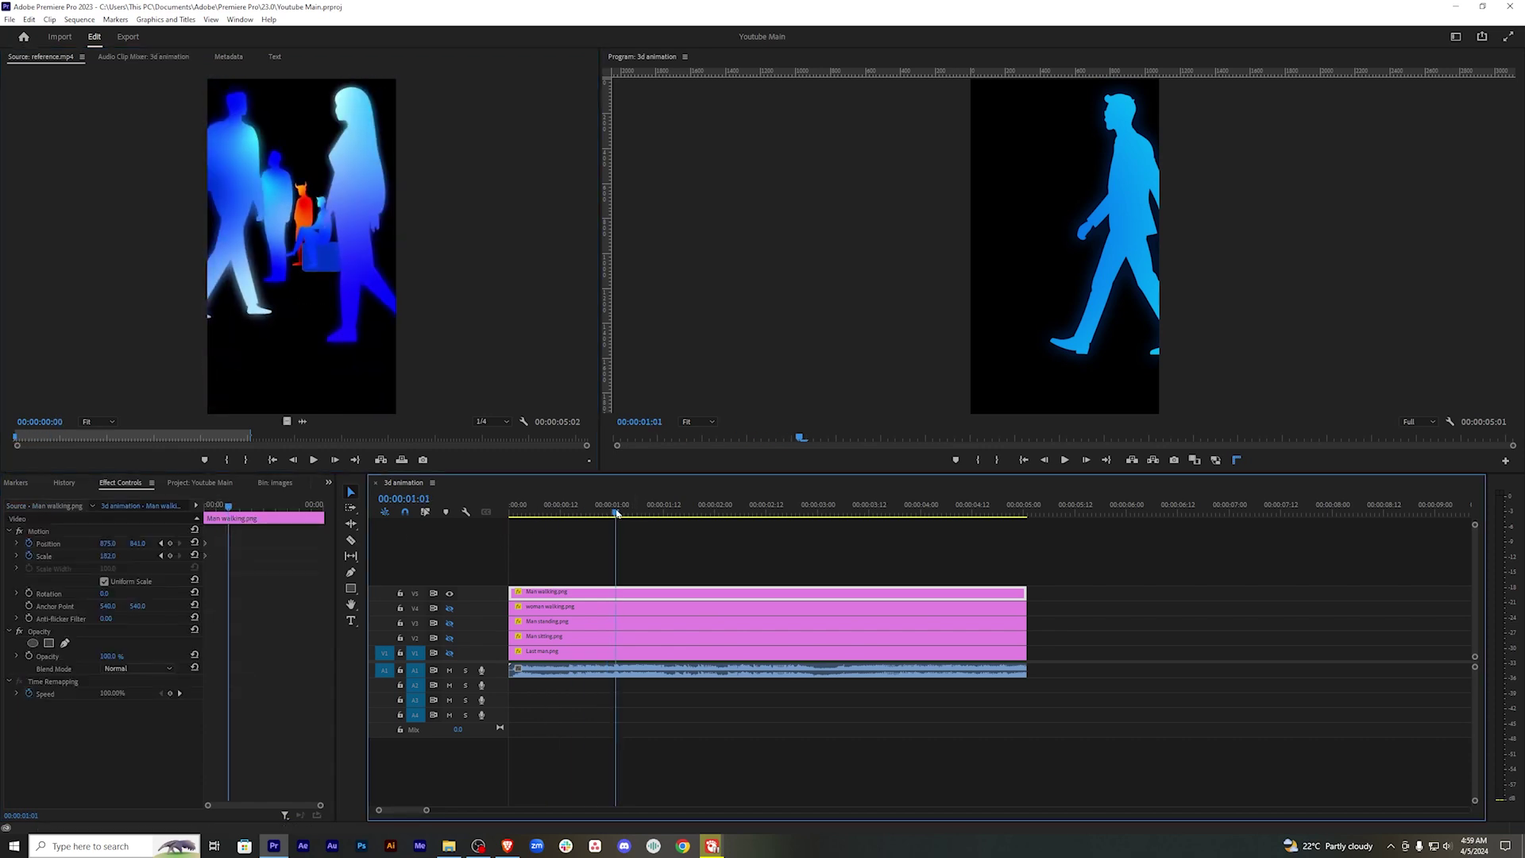
left_click_drag(616, 513, 604, 514)
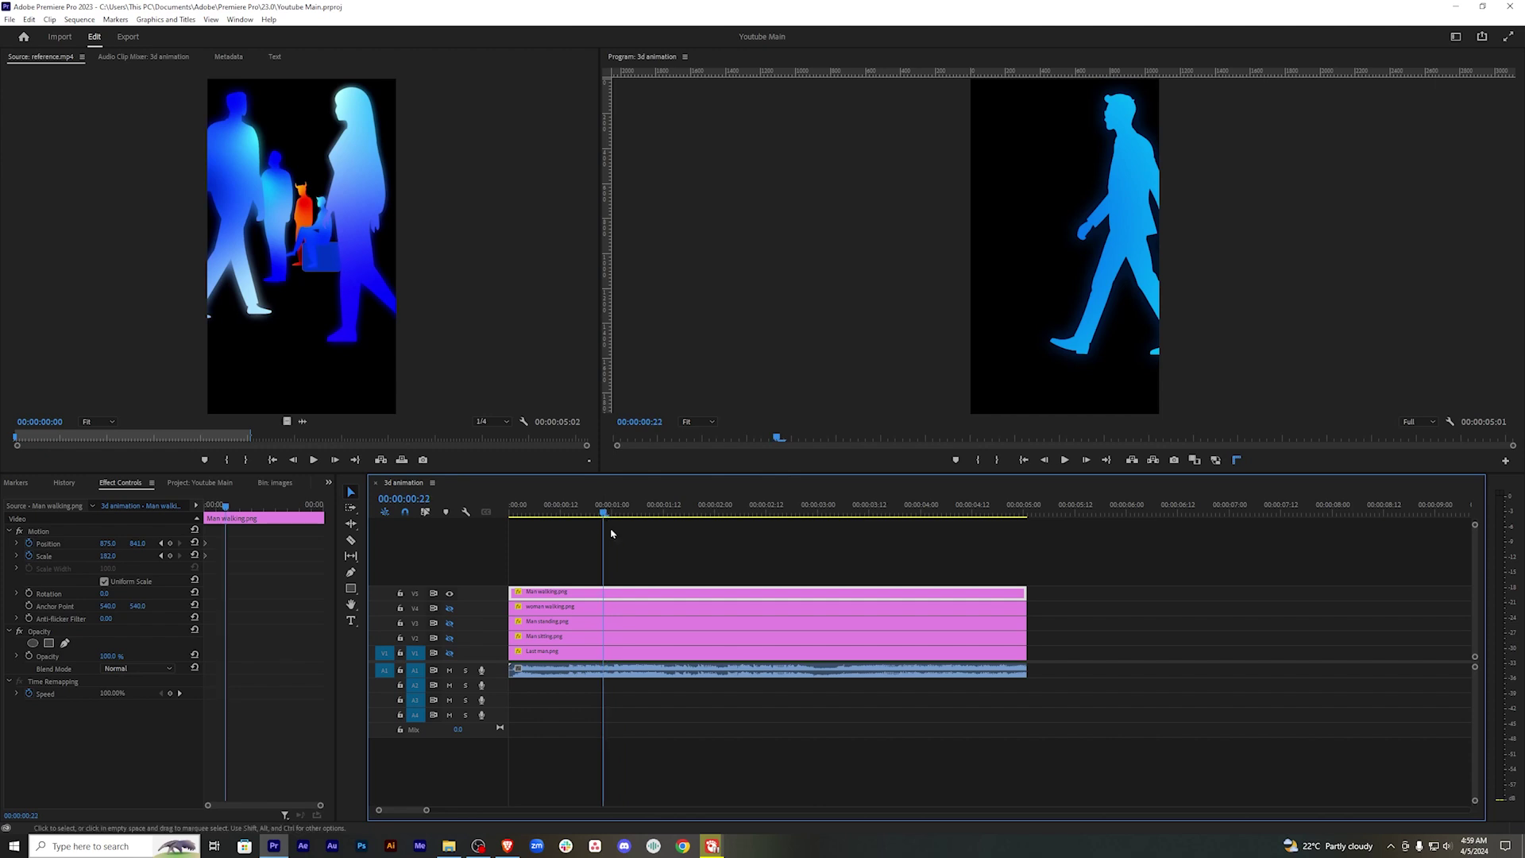
key("shift+5")
left_click_drag(107, 556, 57, 541)
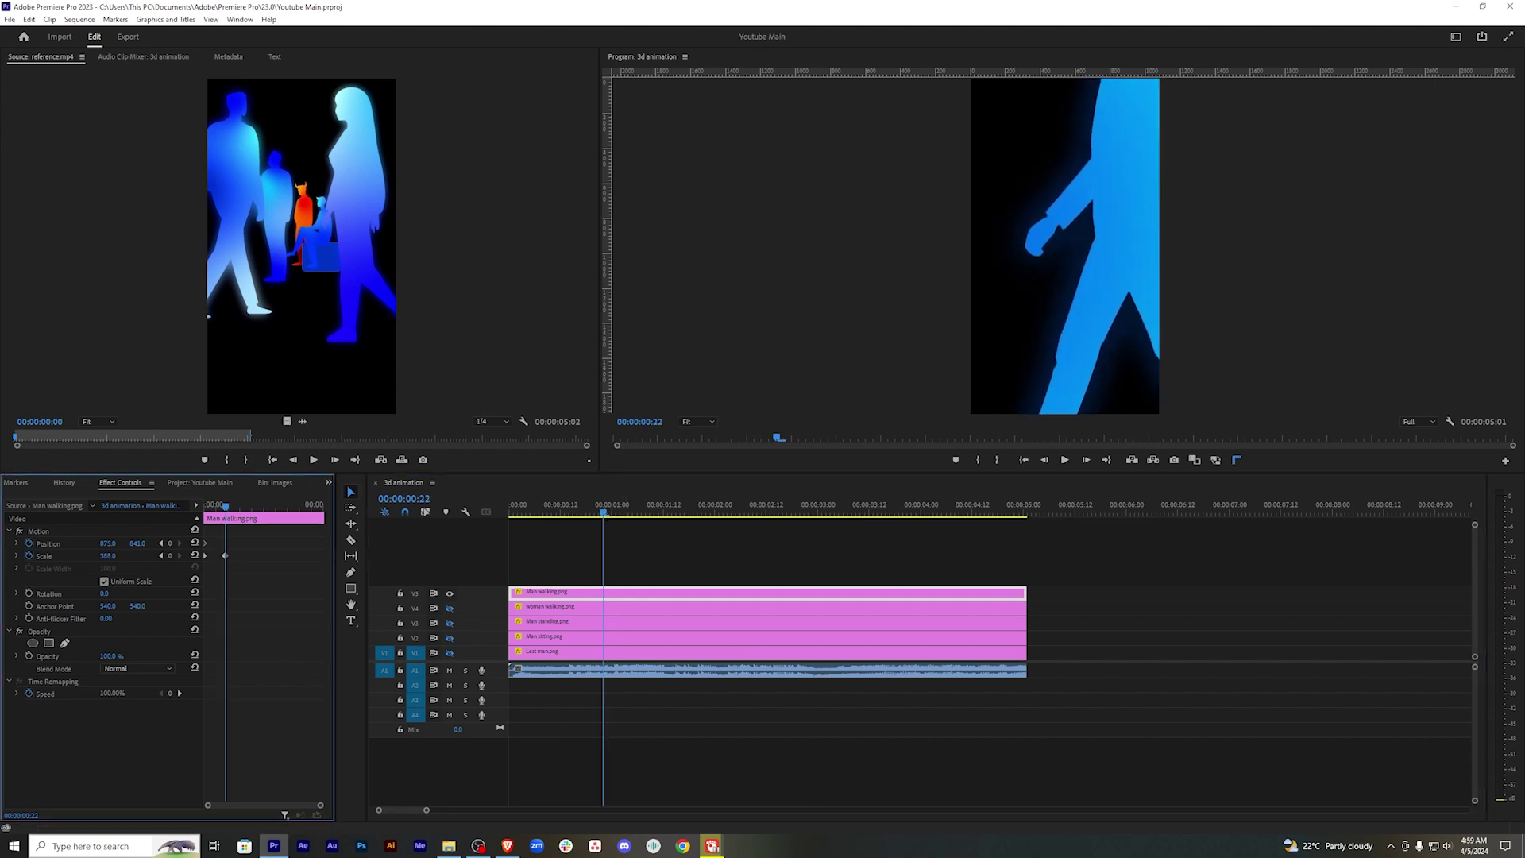
left_click(39, 530)
left_click_drag(1150, 218, 1308, 406)
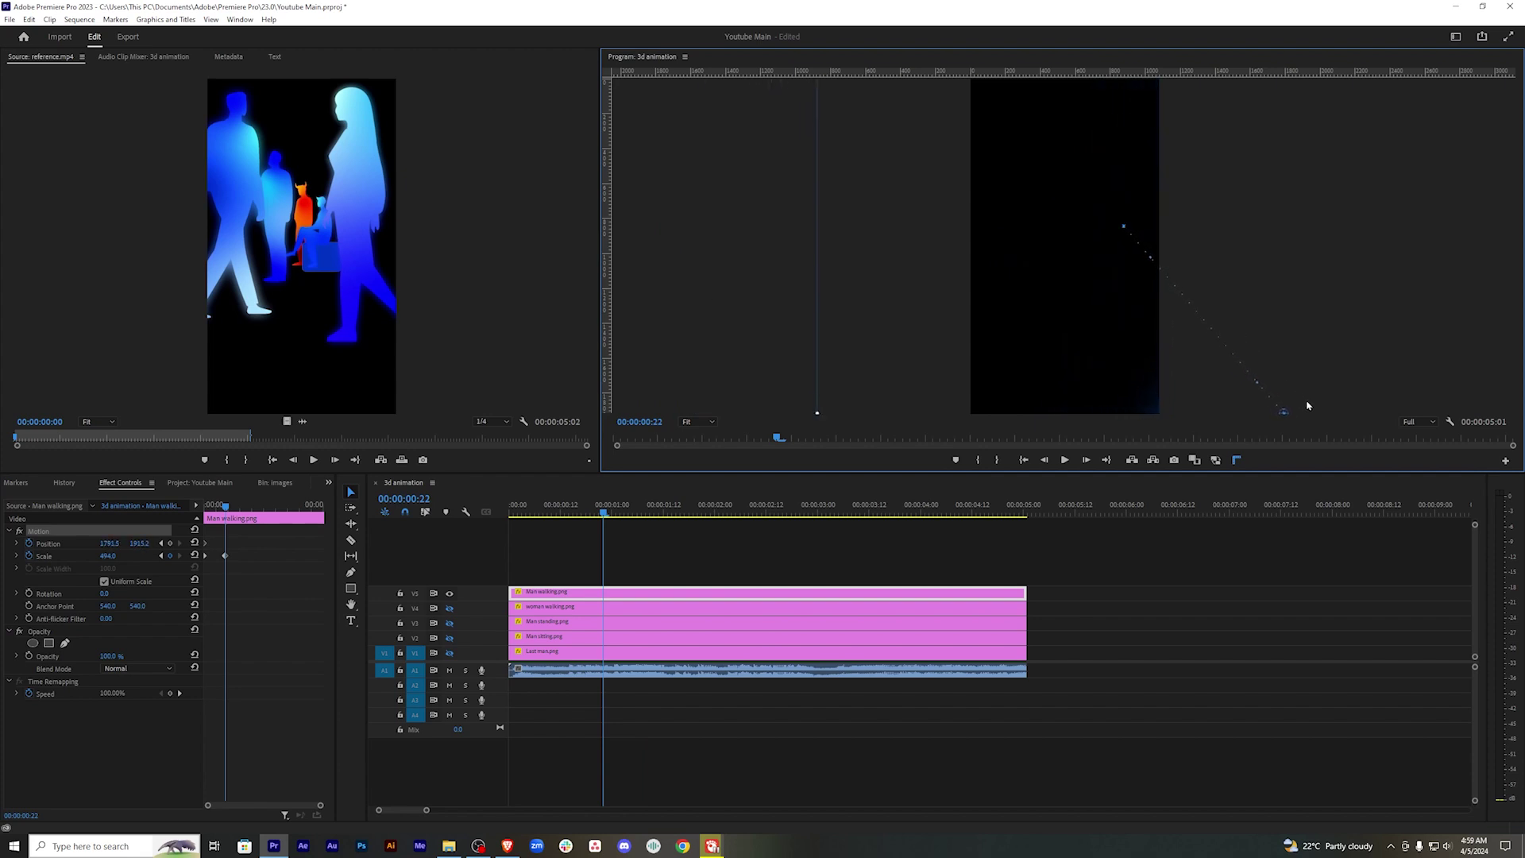
Preview the animation and push the walking man further off the right edge.
left_click_drag(612, 508, 511, 508)
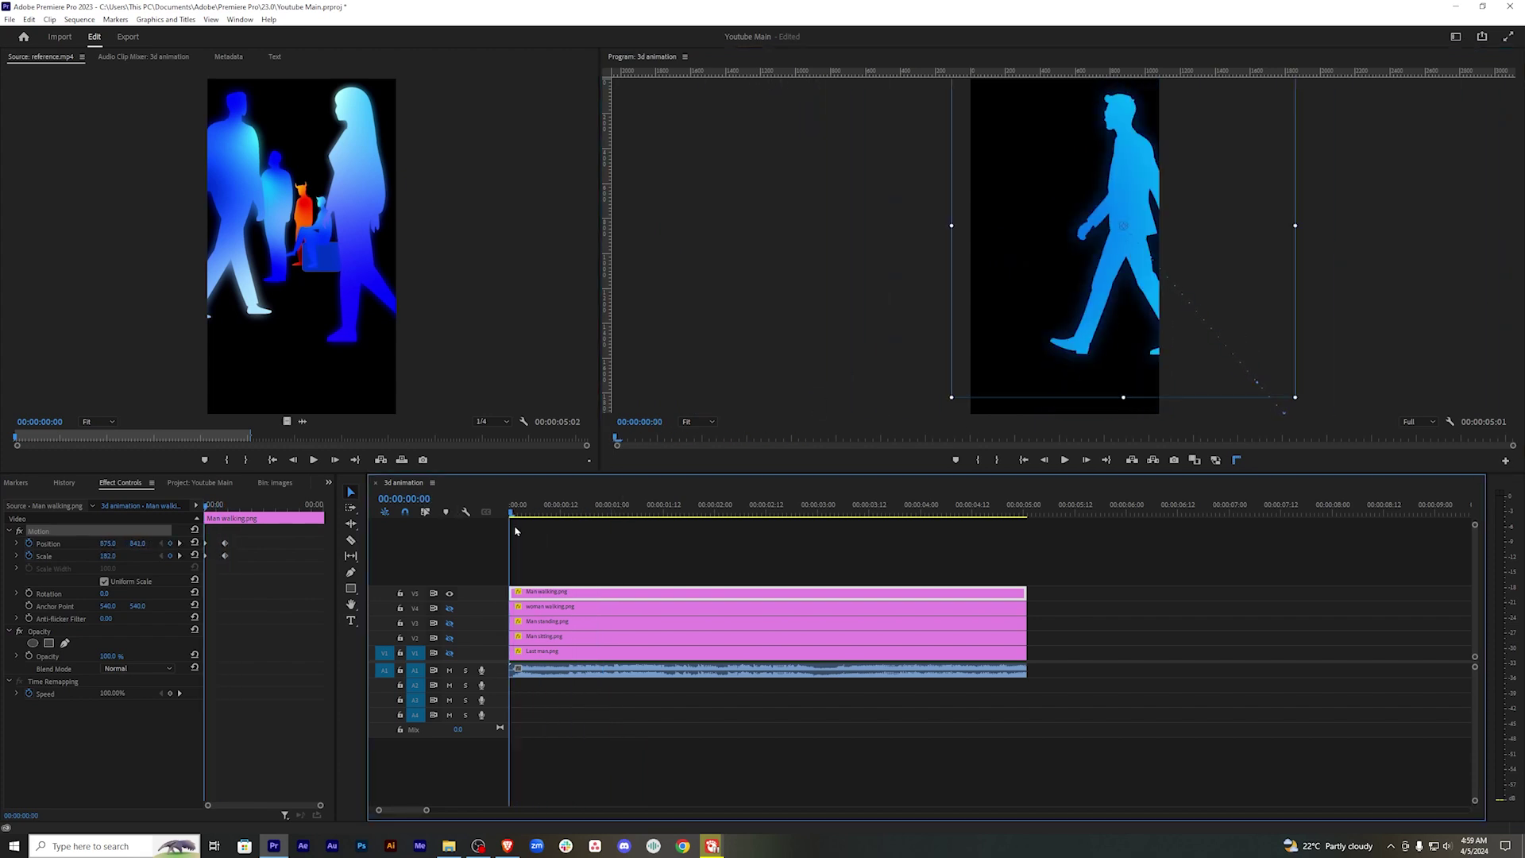
left_click(588, 560)
key("space")
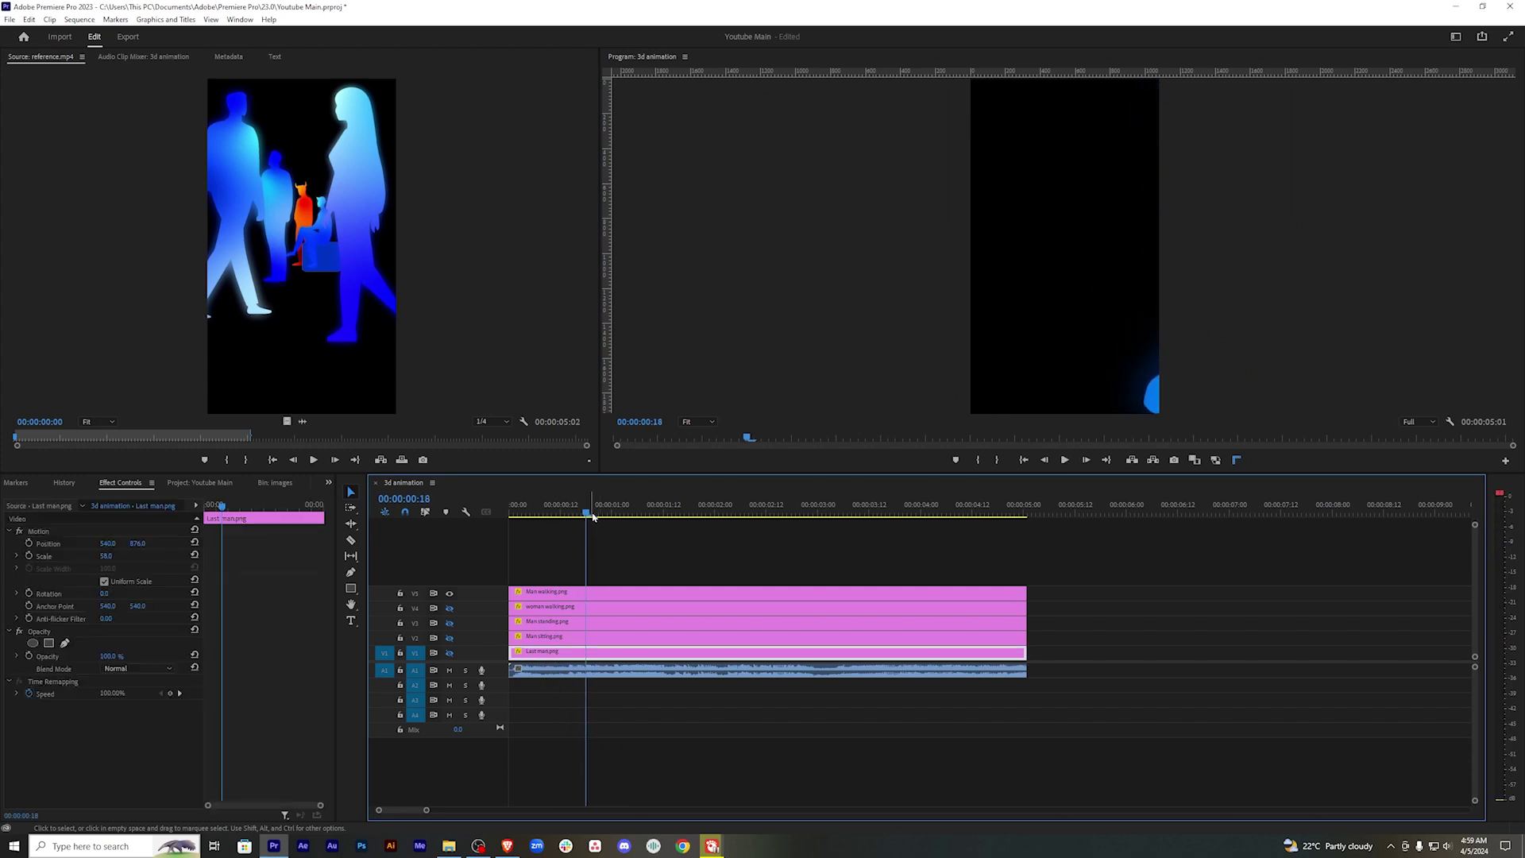
left_click_drag(592, 512, 487, 514)
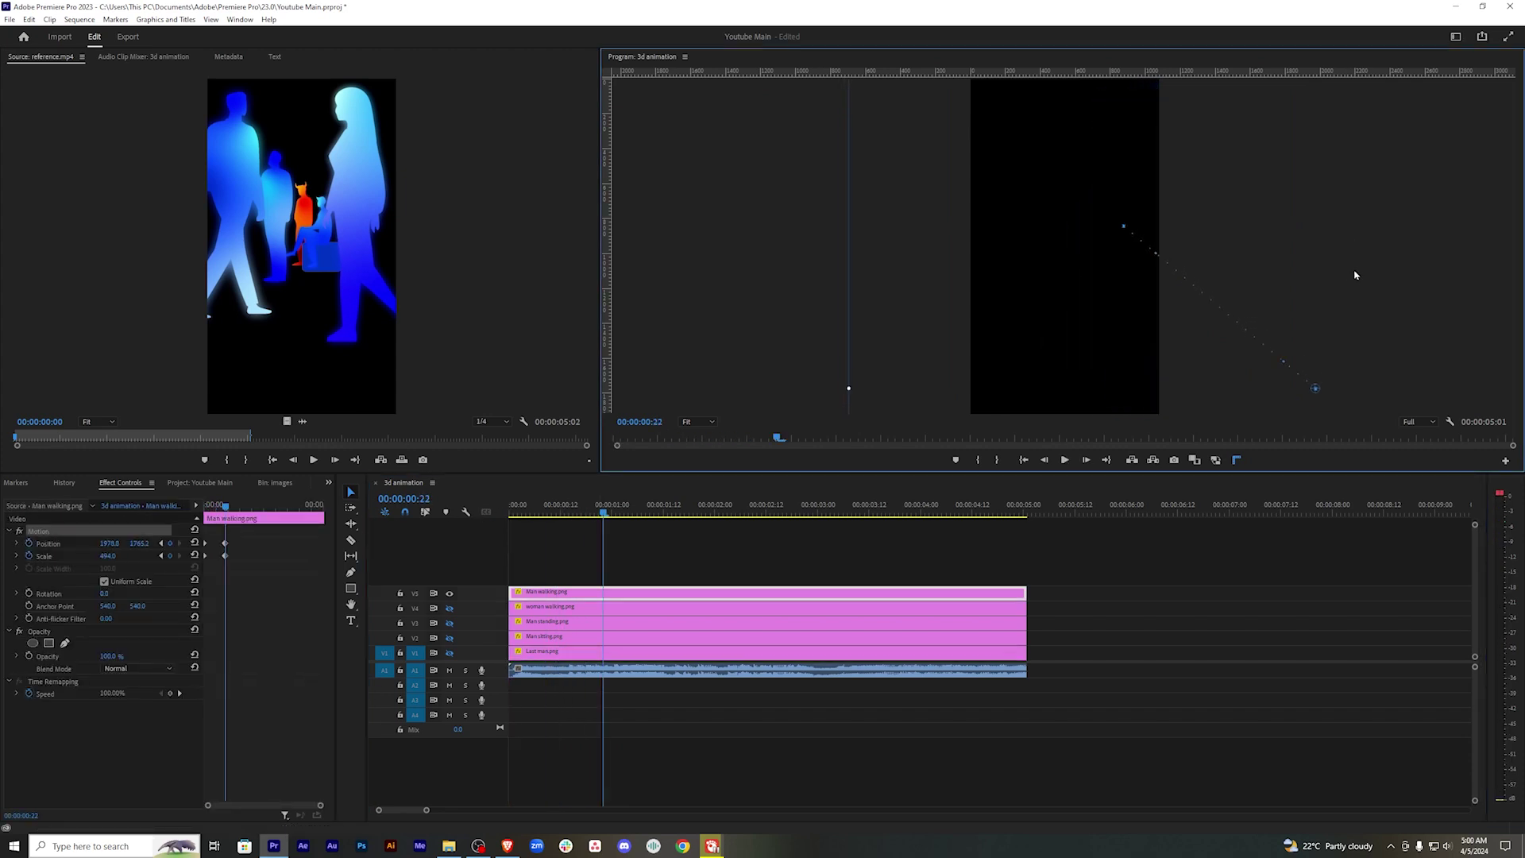
left_click_drag(1328, 271, 1333, 279)
key("Home")
key("space")
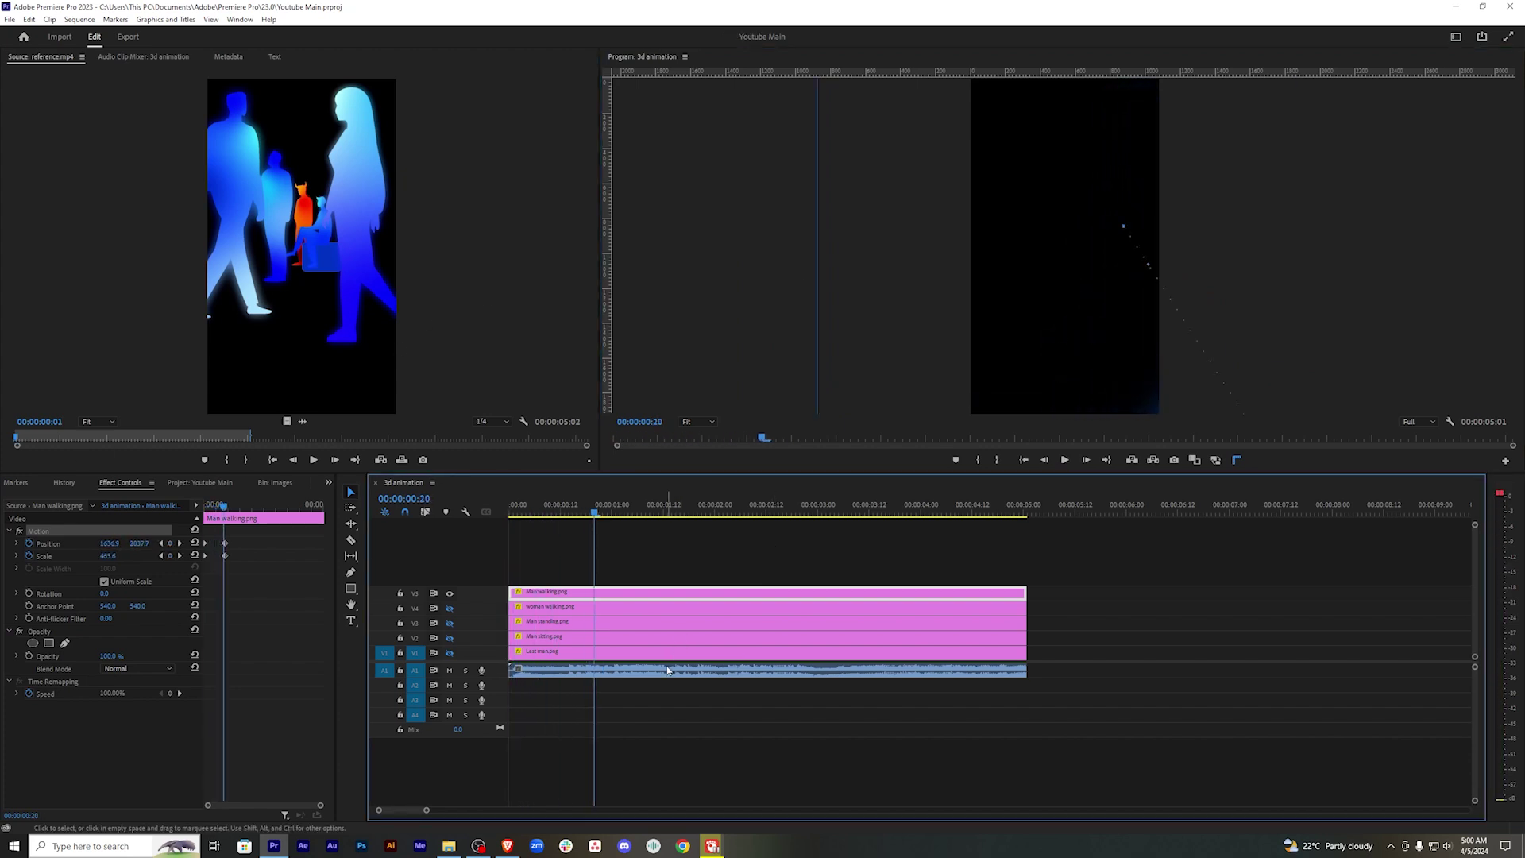
Lower the reference.mp4 audio Volume Level to -11.2 dB and preview the motion.
left_click(668, 670)
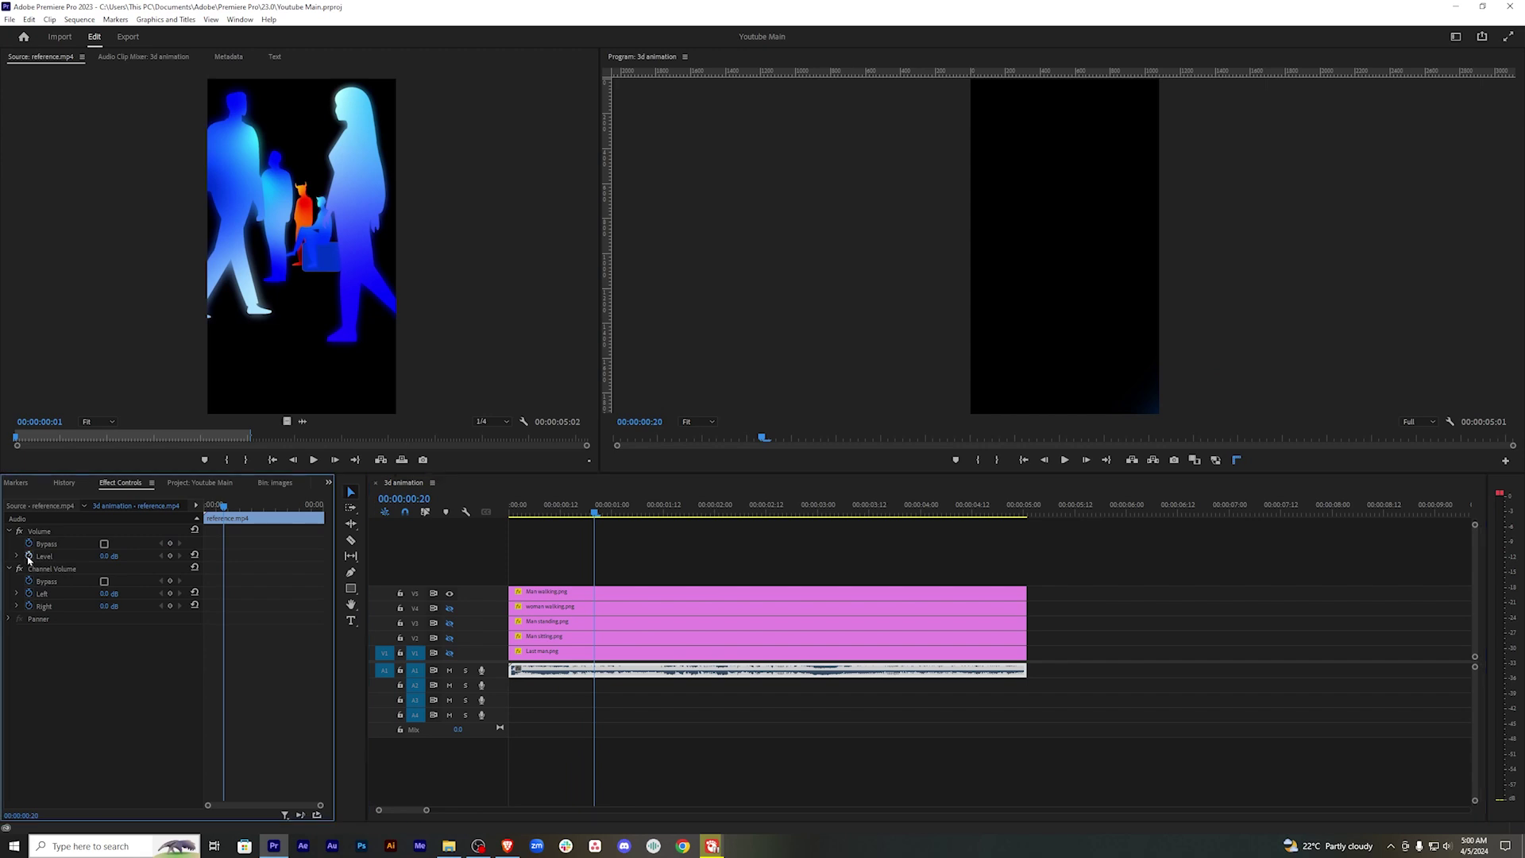
left_click_drag(109, 556, 79, 556)
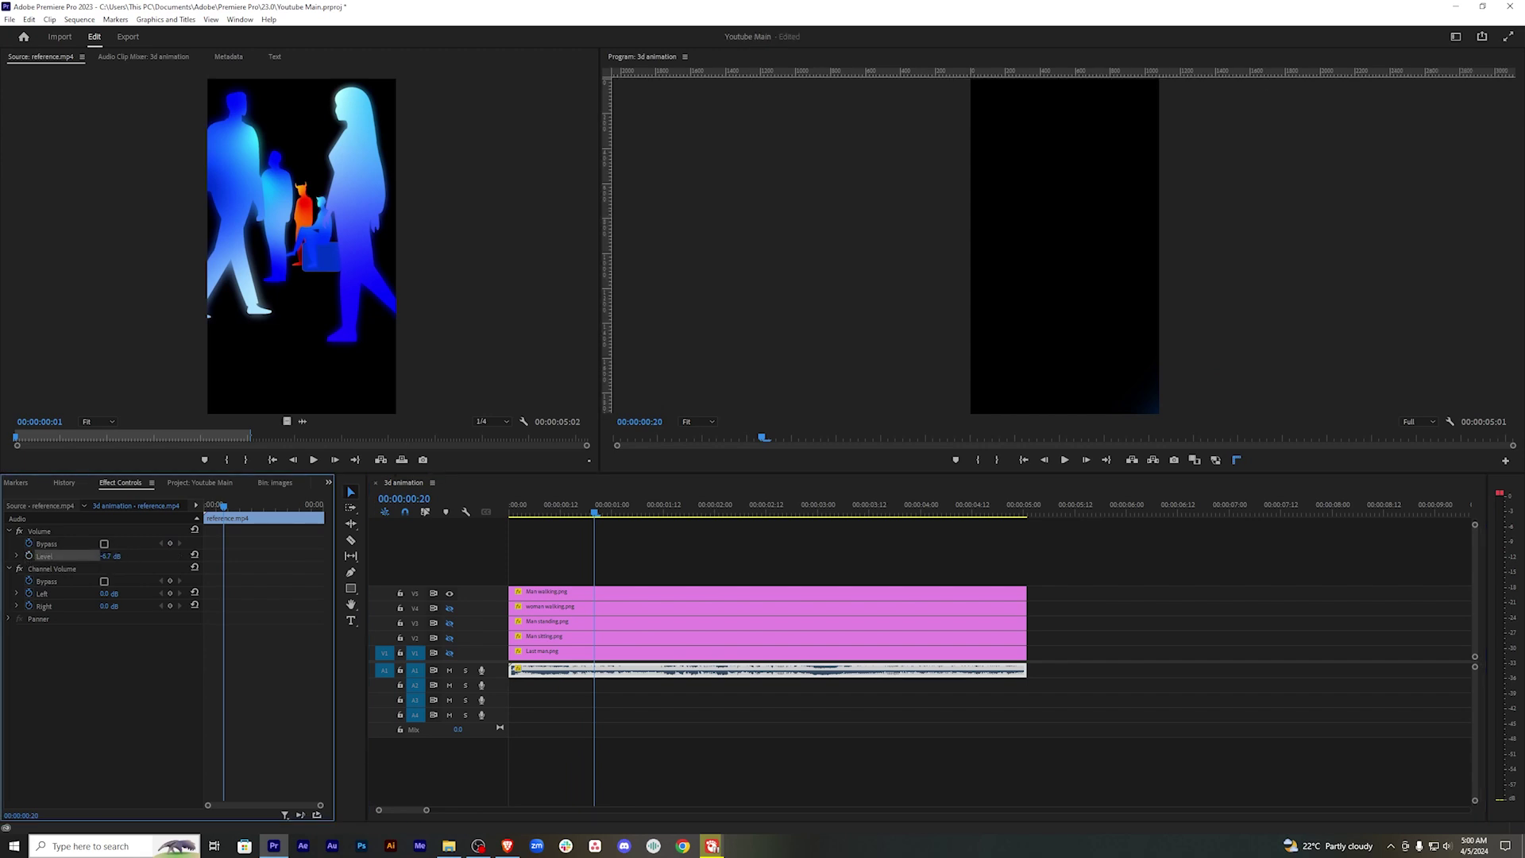
left_click(625, 535)
key("space")
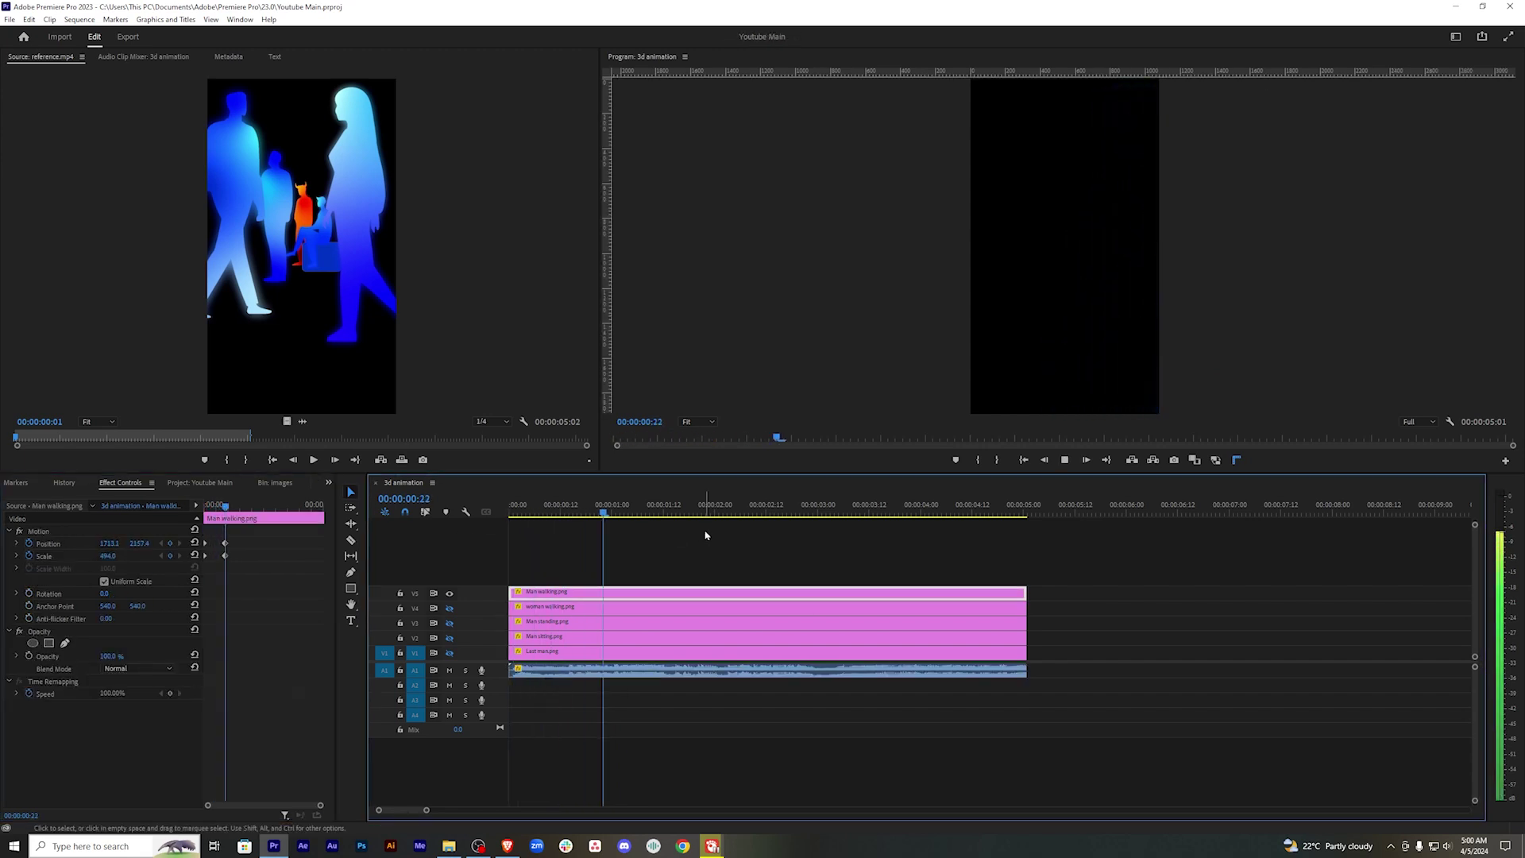
key("space")
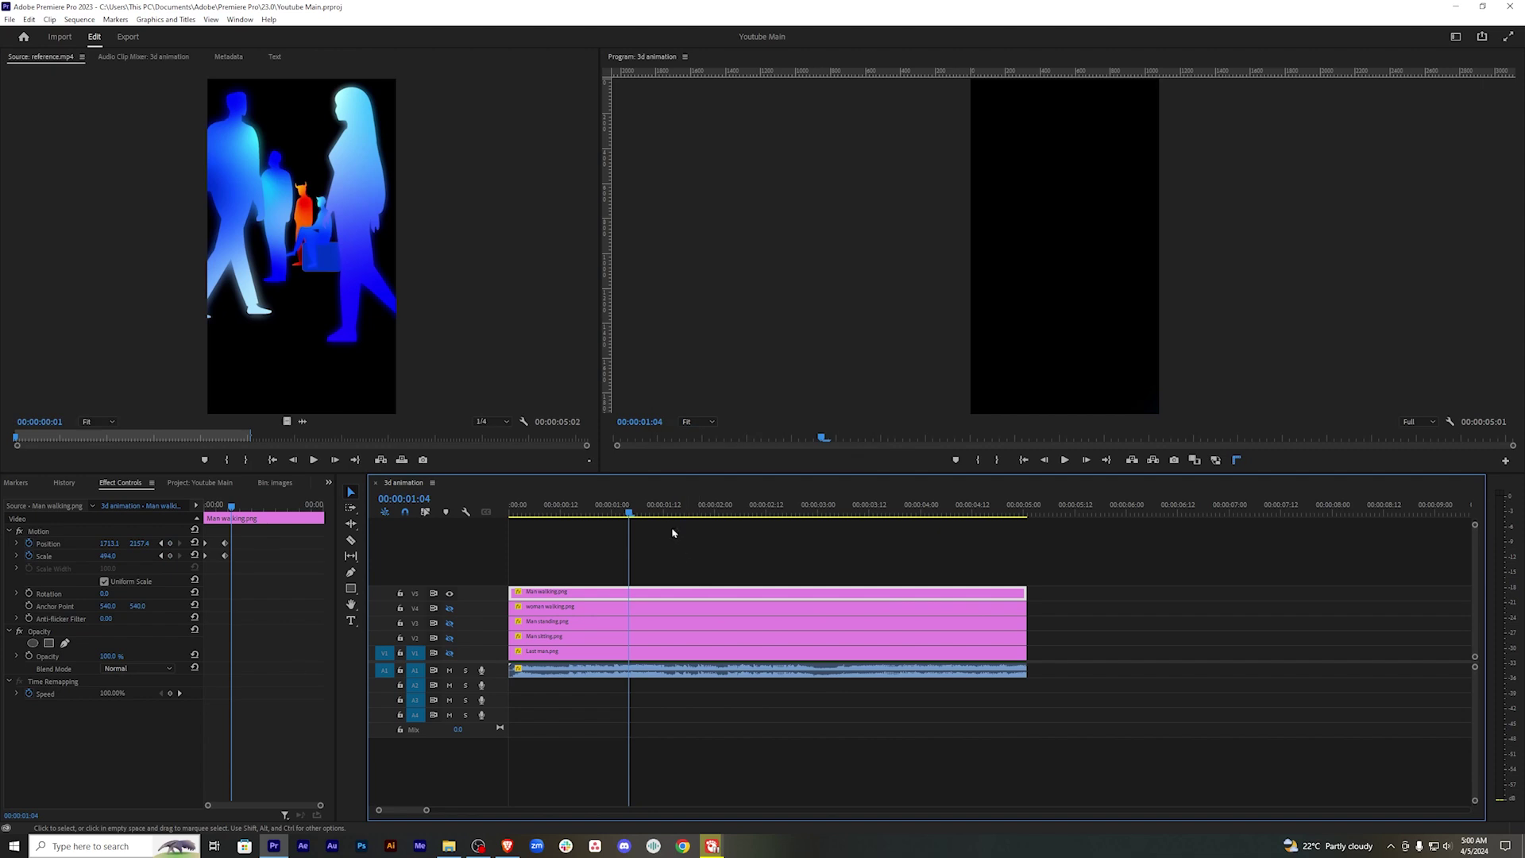
mouse_move(640, 510)
left_mouse_down()
mouse_move(501, 527)
mouse_move(543, 516)
left_mouse_up()
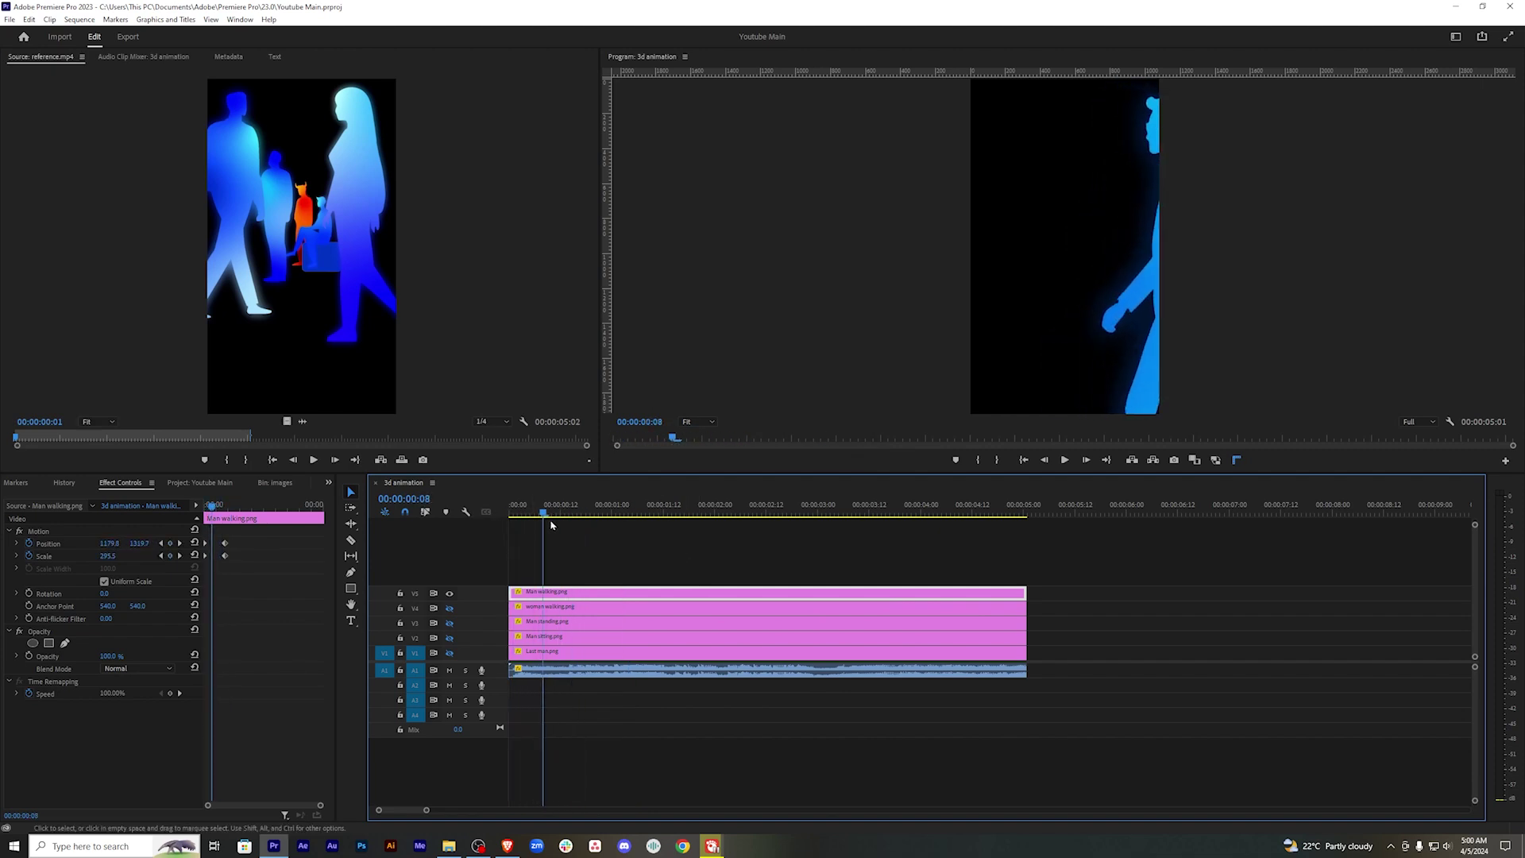
Apply Ease In and Ease Out temporal interpolation to the Position and Scale keyframes.
left_click(256, 532)
left_click_drag(257, 532, 154, 594)
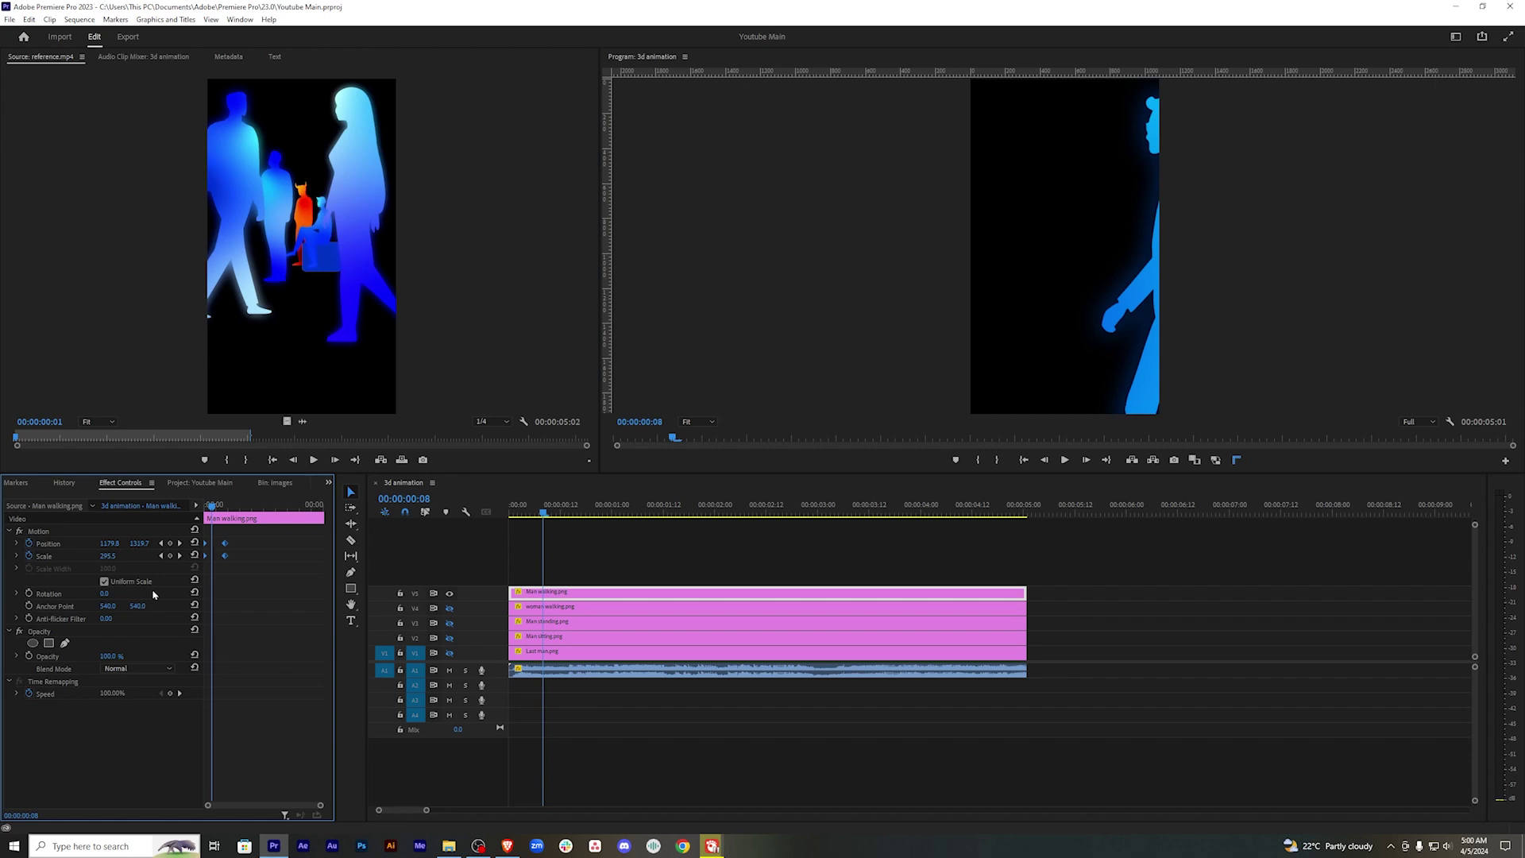
right_click(223, 557)
mouse_move(279, 652)
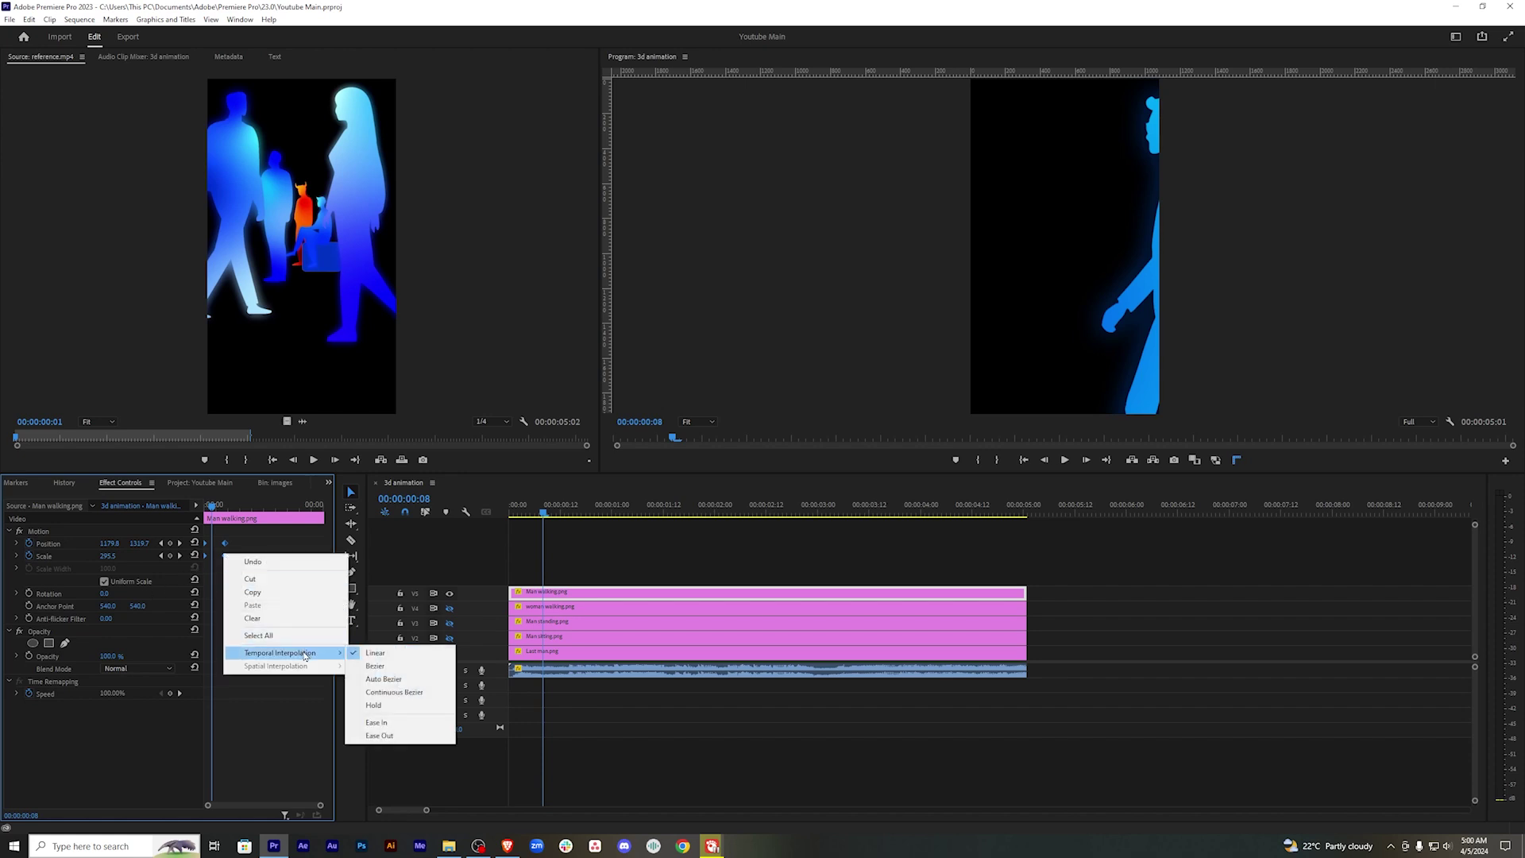
left_click(377, 722)
right_click(224, 556)
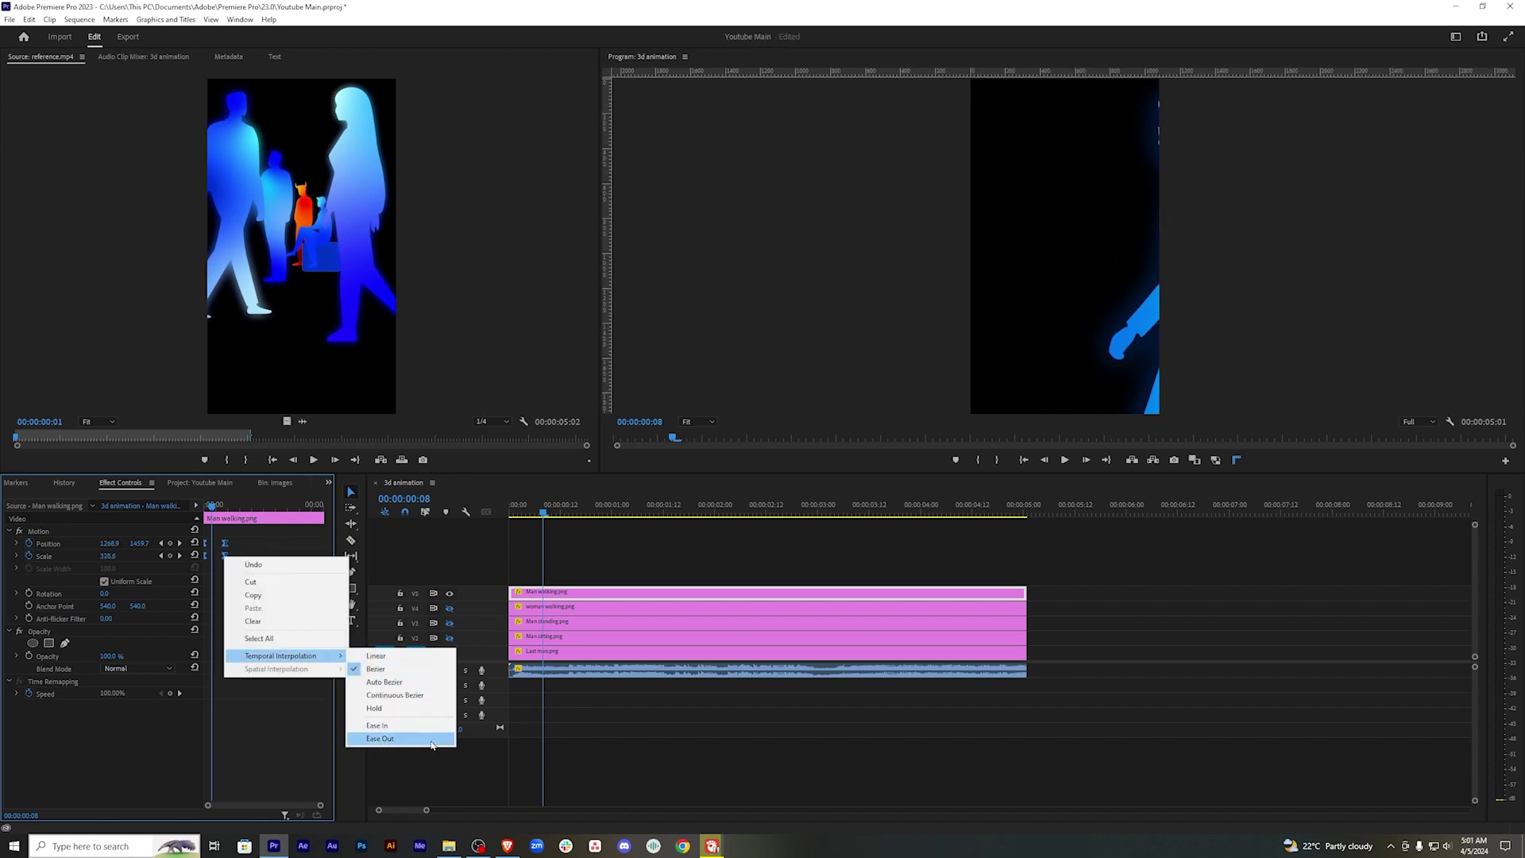
left_click(432, 739)
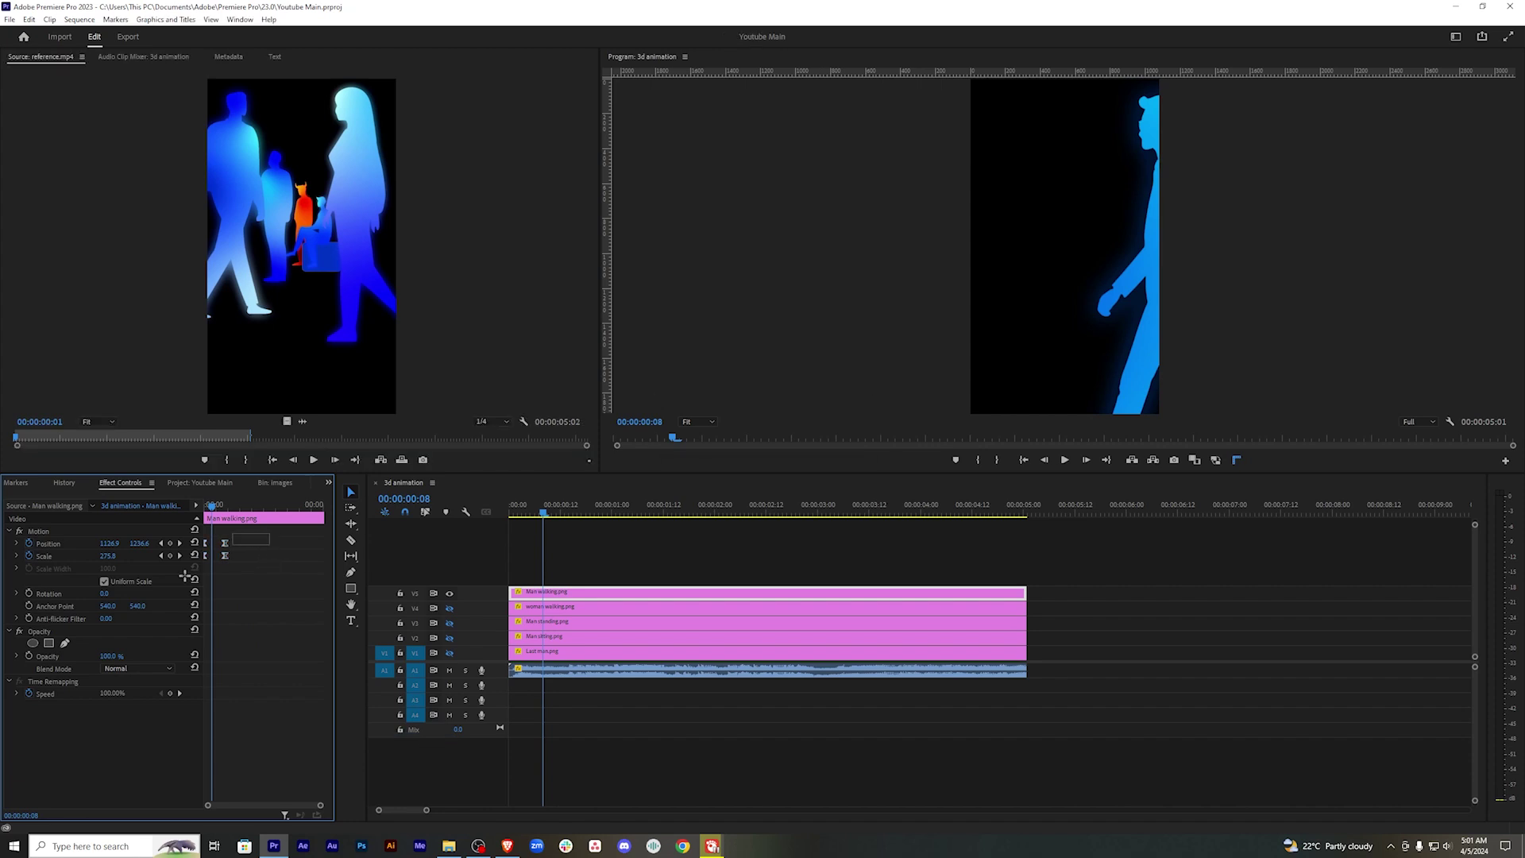
Undo the keyframe easing and save the project.
left_click_drag(270, 533, 220, 566)
right_click(227, 556)
key("ctrl+z")
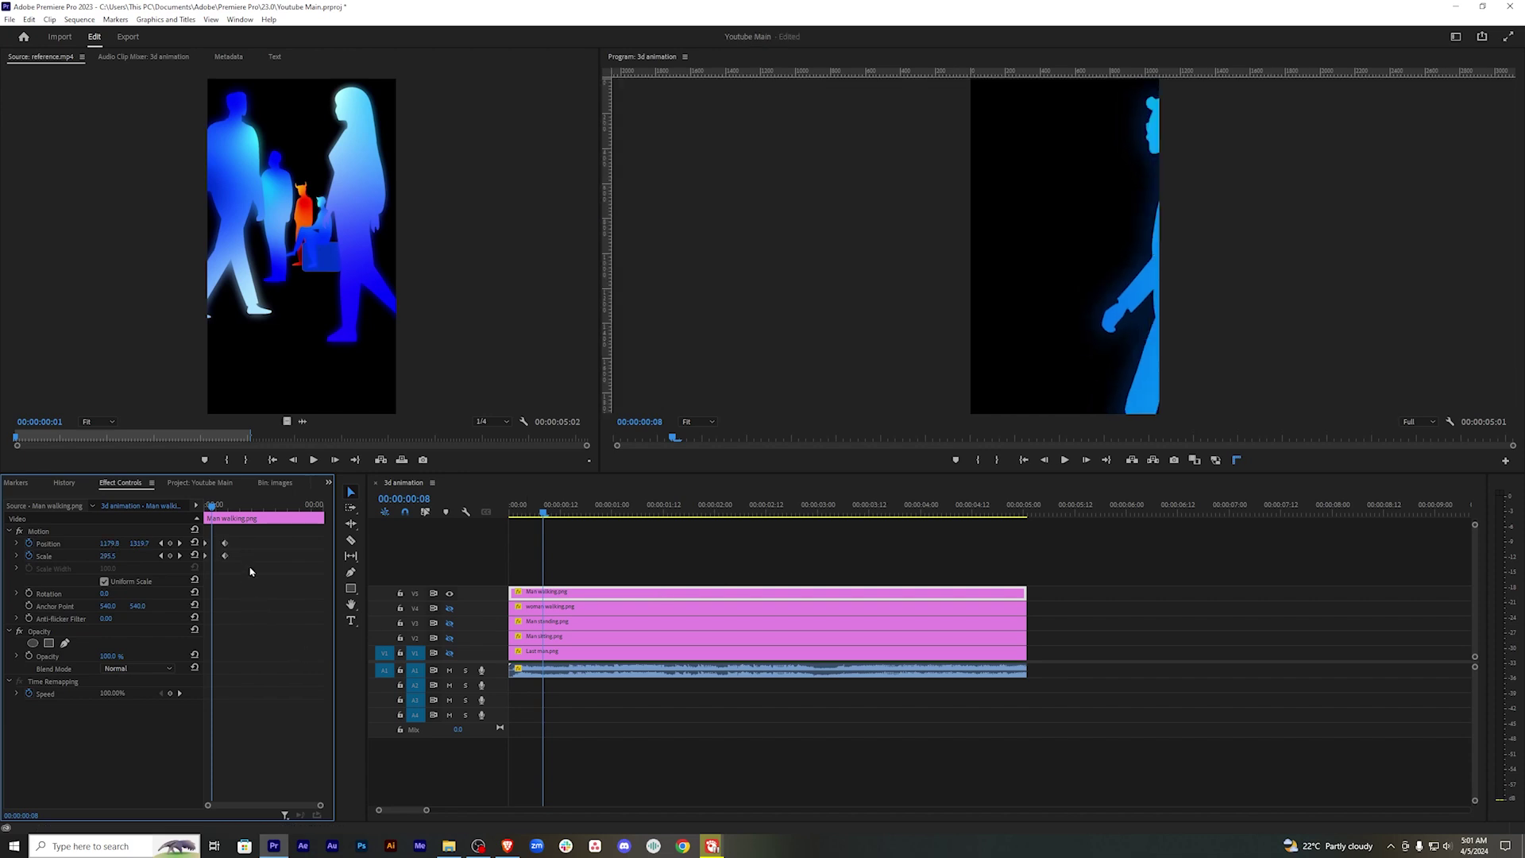
key("ctrl+s")
Reapply ease in and ease out to the keyframes with F9 and F10 and save again.
left_click(503, 530)
key("Home")
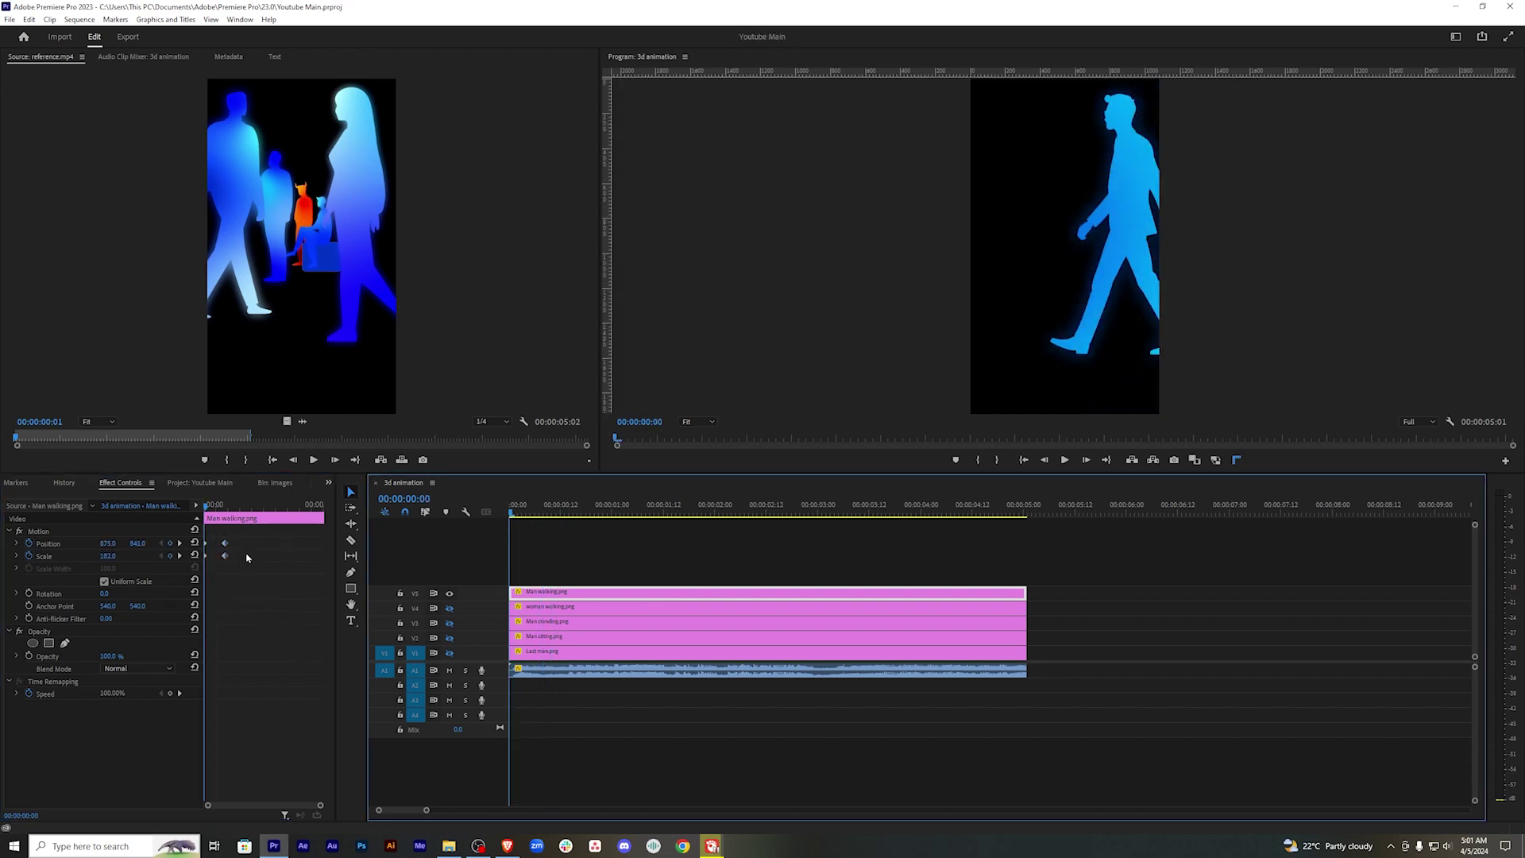
left_click_drag(246, 558, 208, 535)
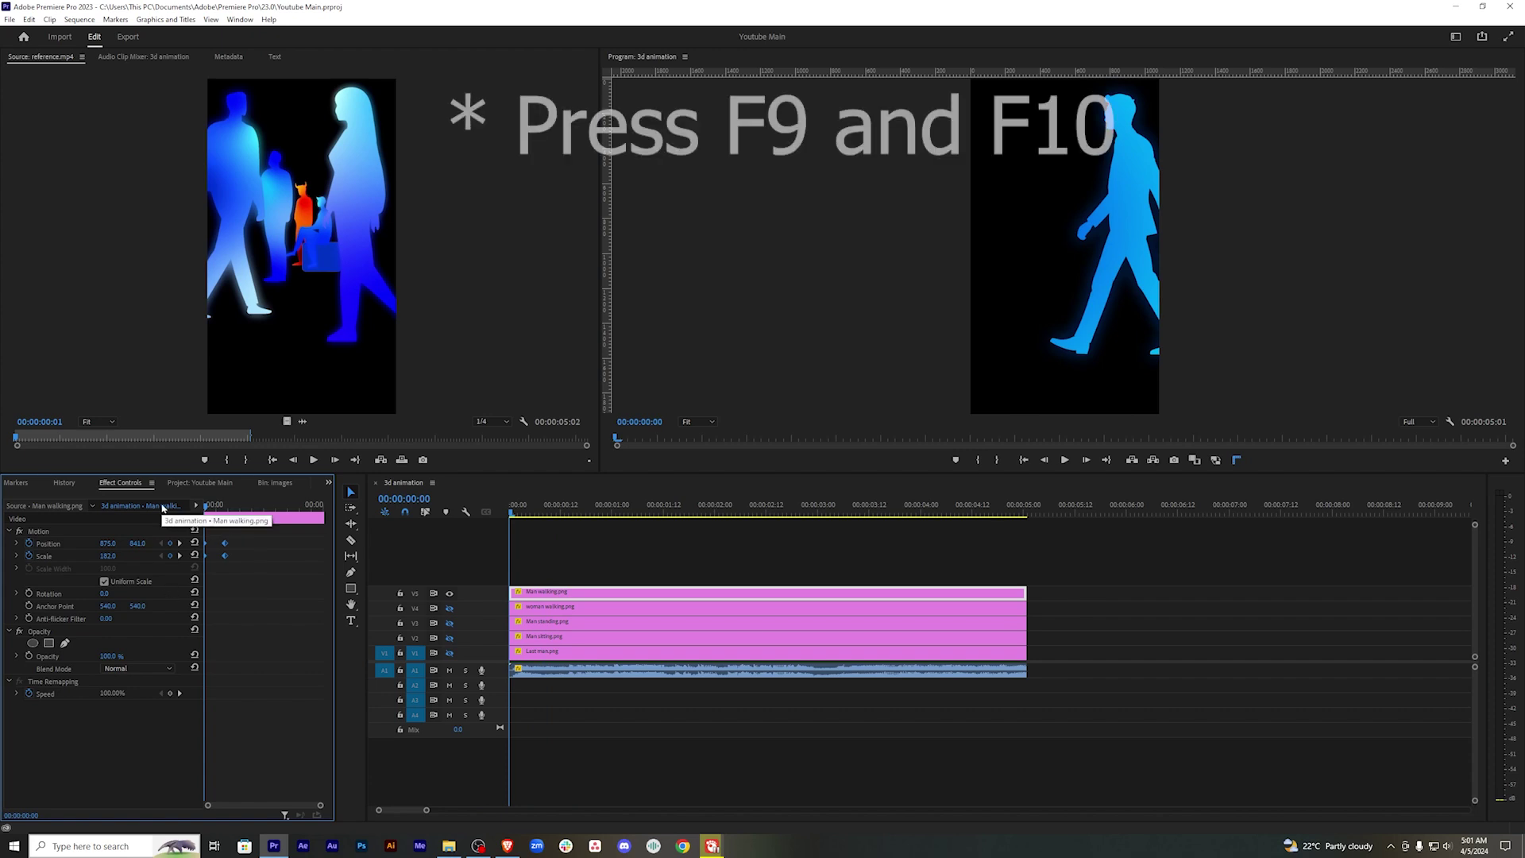
key("F9")
key("F10")
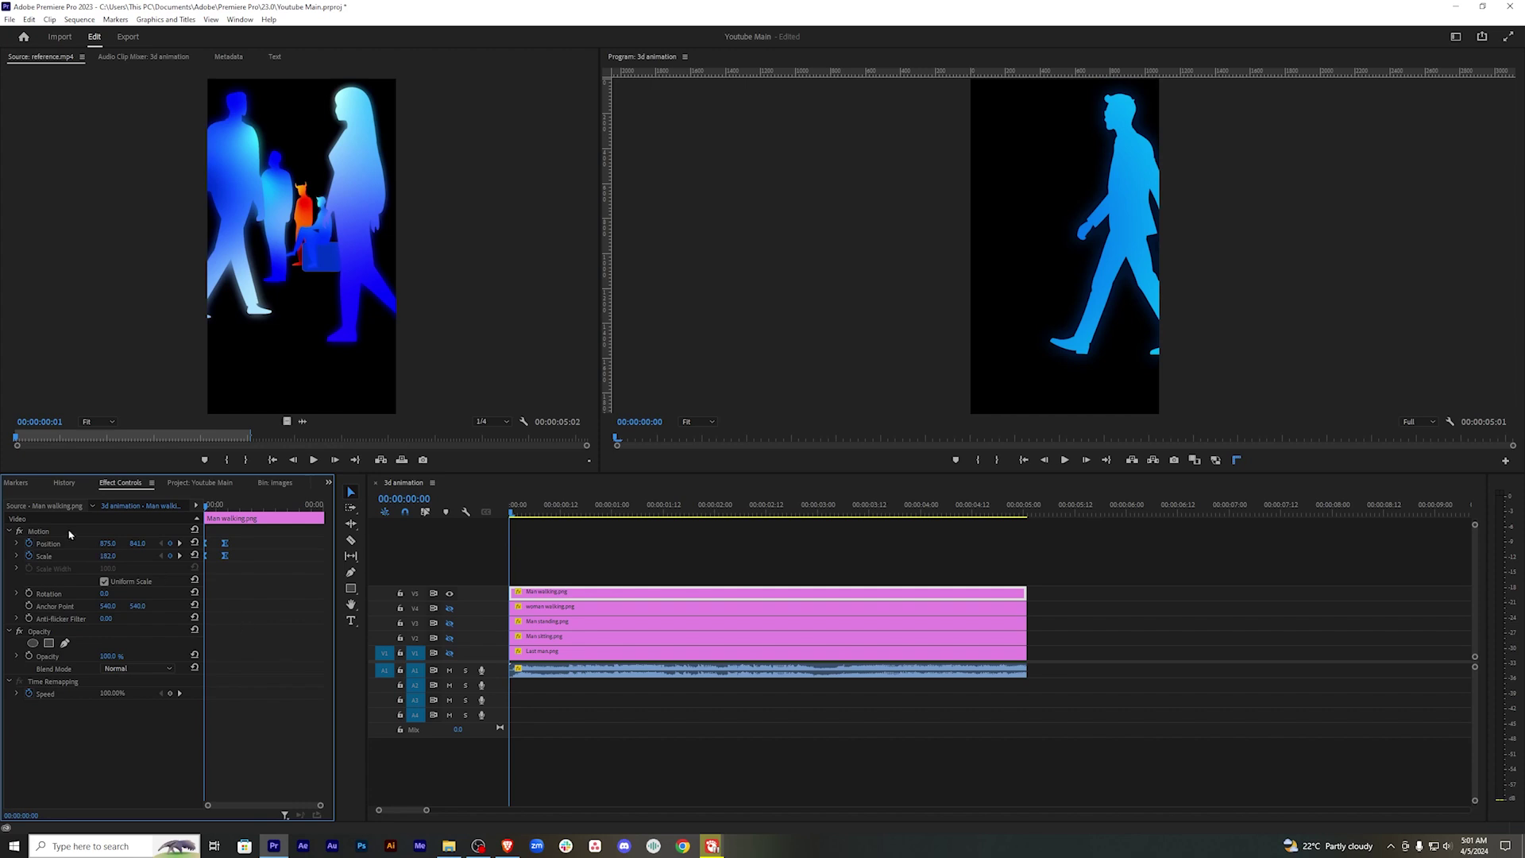
key("ctrl+s")
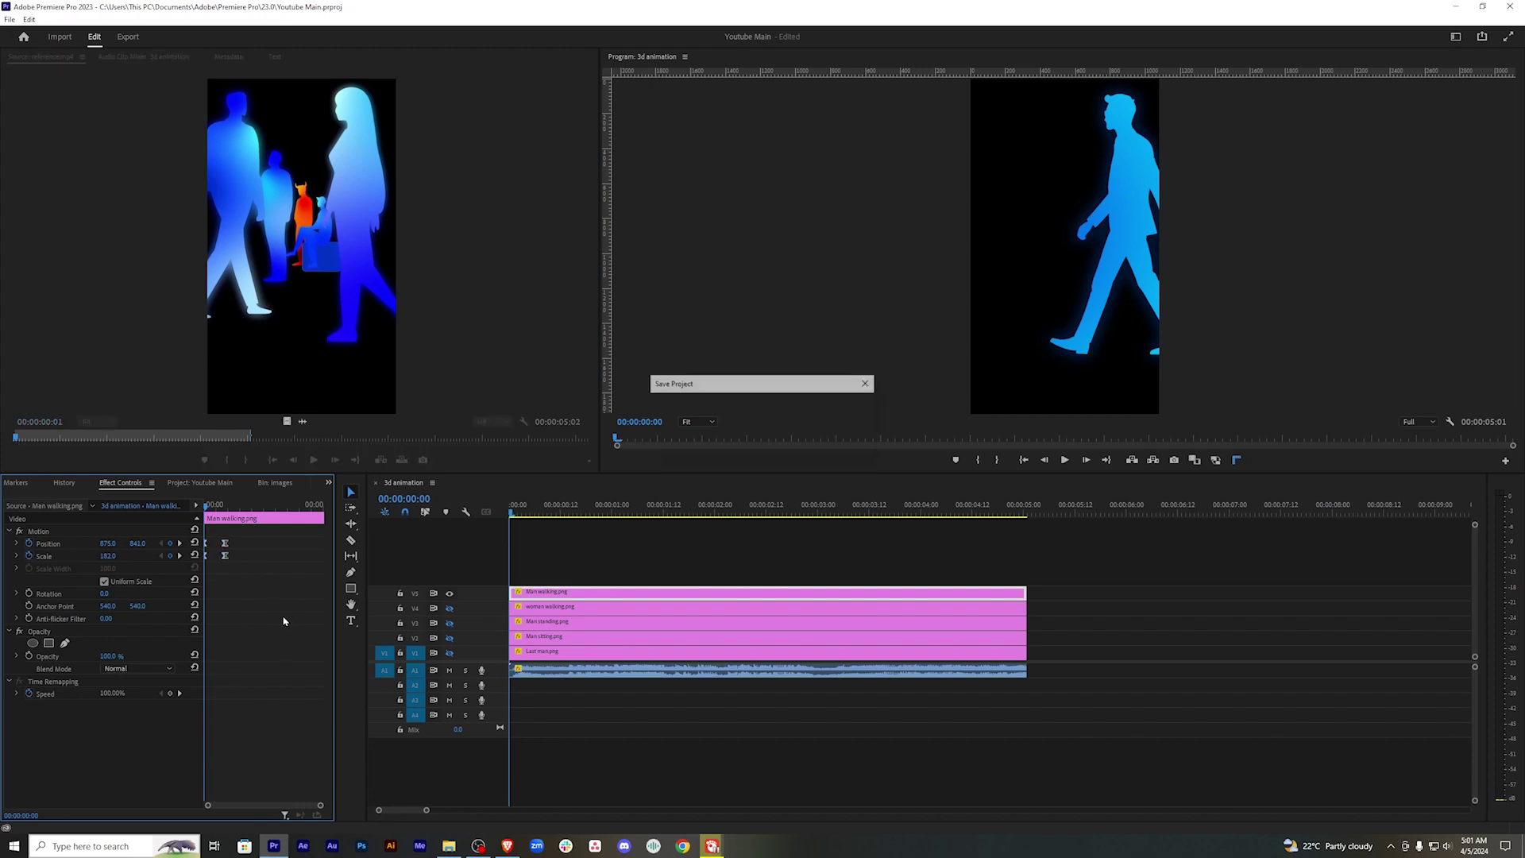
left_click(547, 539)
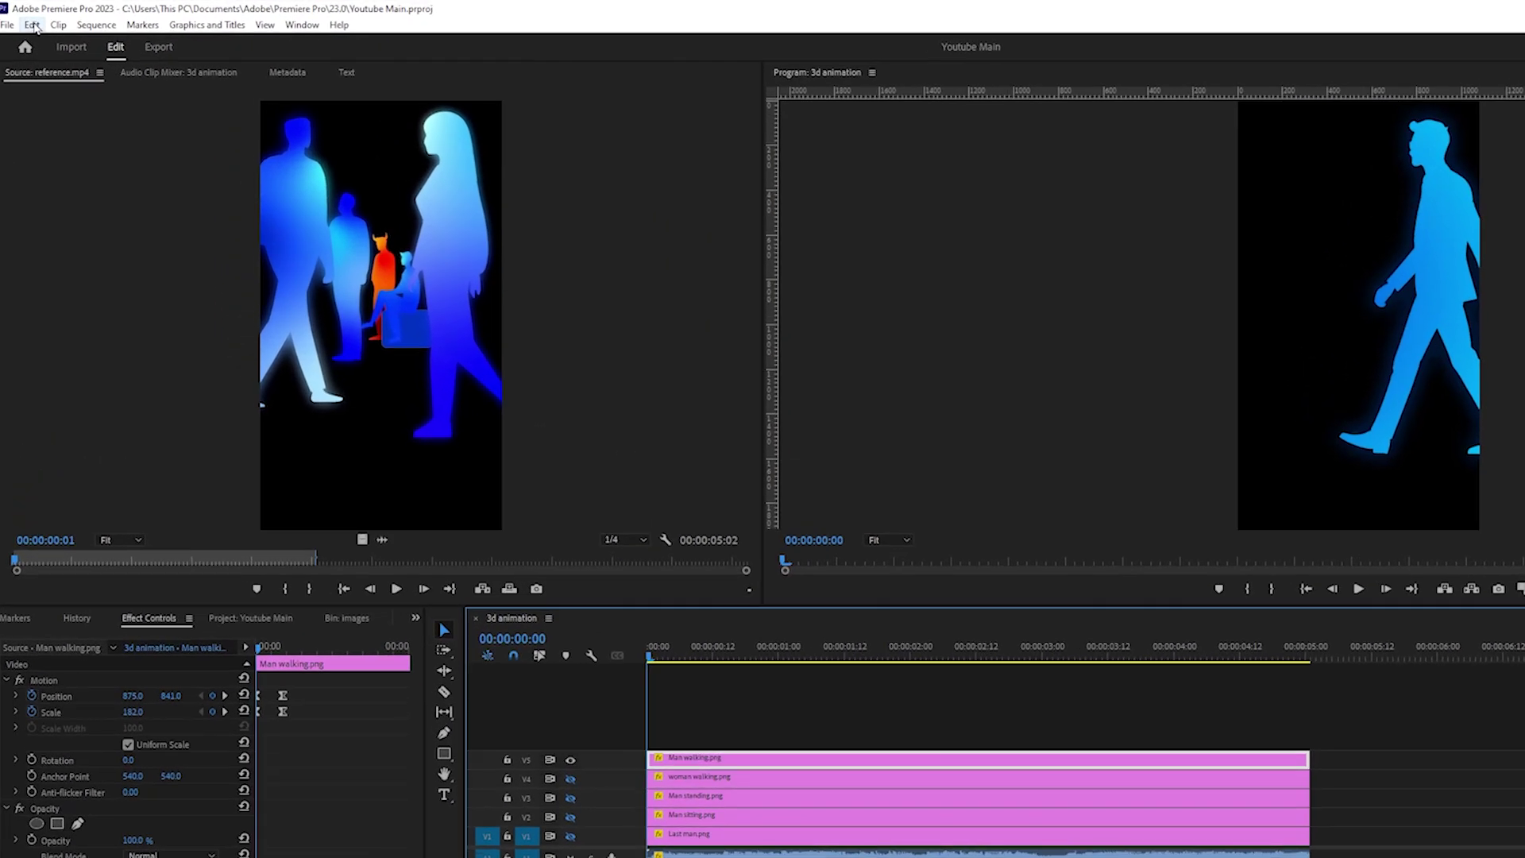
left_click(29, 19)
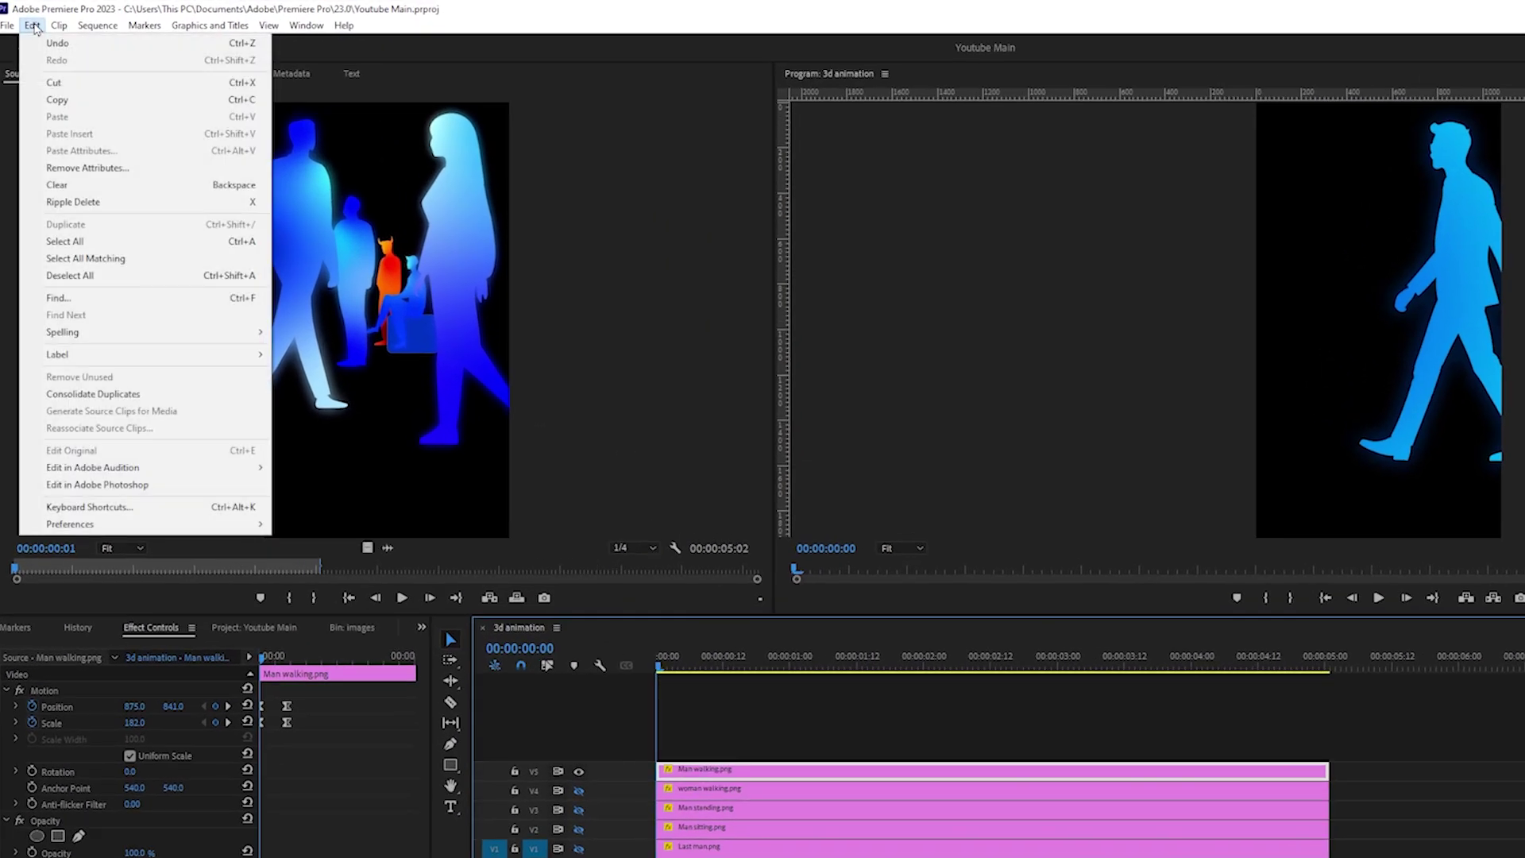
Search keyboard shortcuts for 'ease in' and review the Ease In (F9) and Ease Out (F10) commands.
left_click(131, 509)
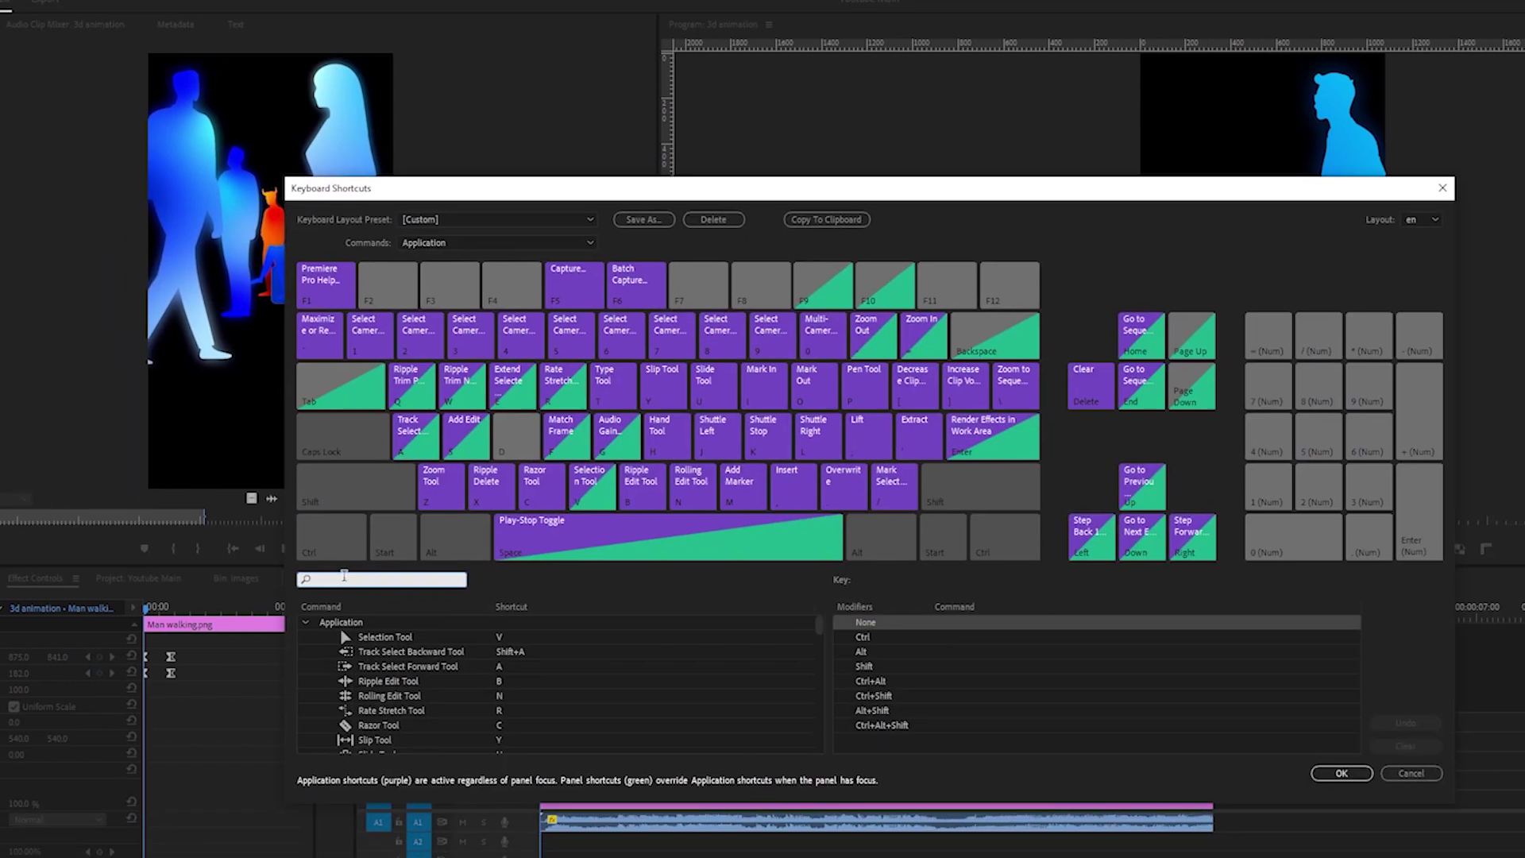
type("ease ")
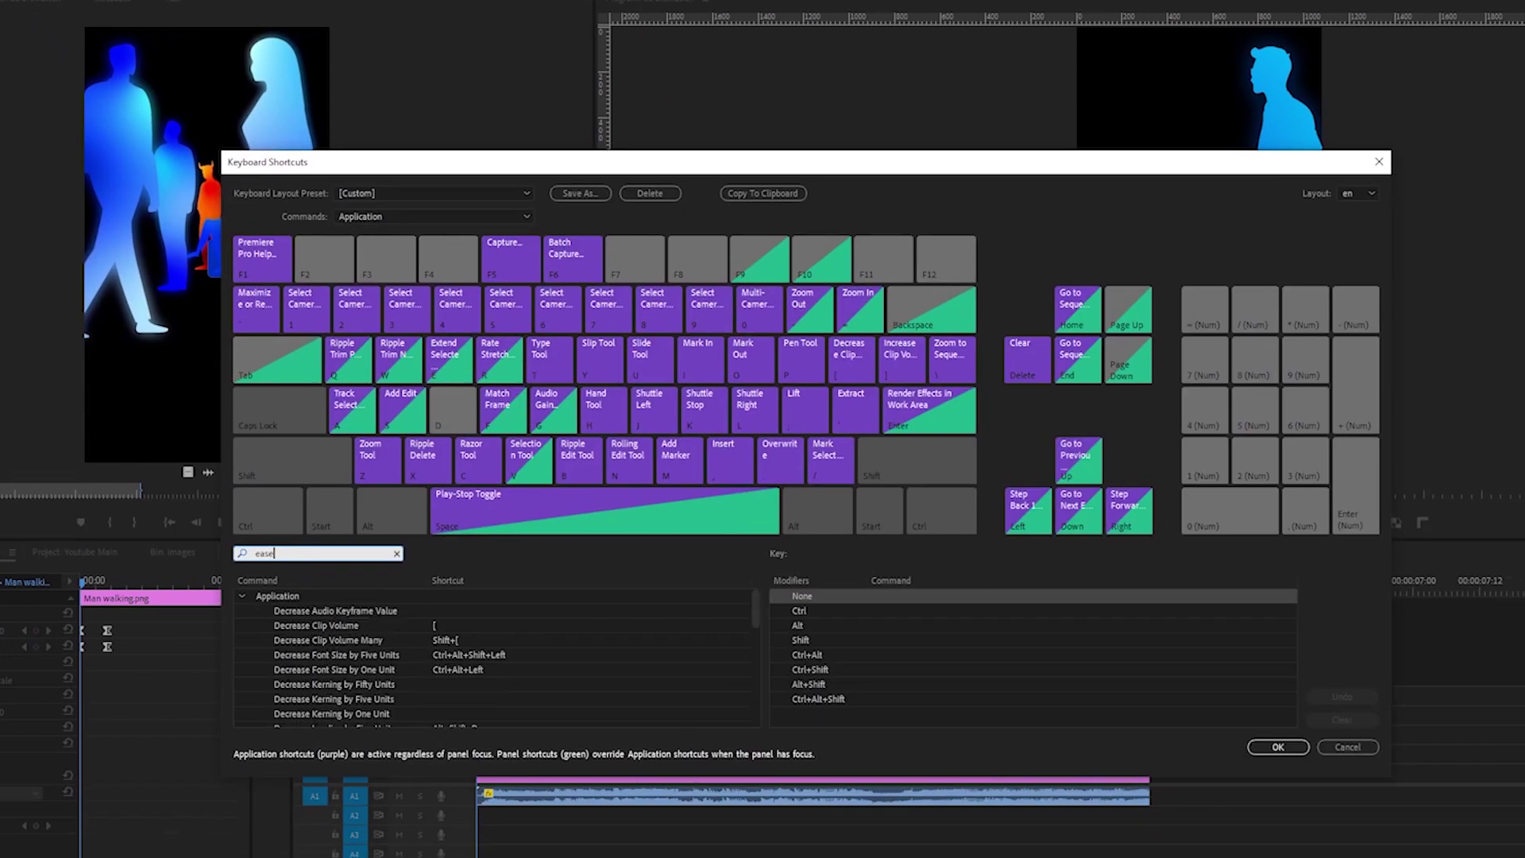
type("in")
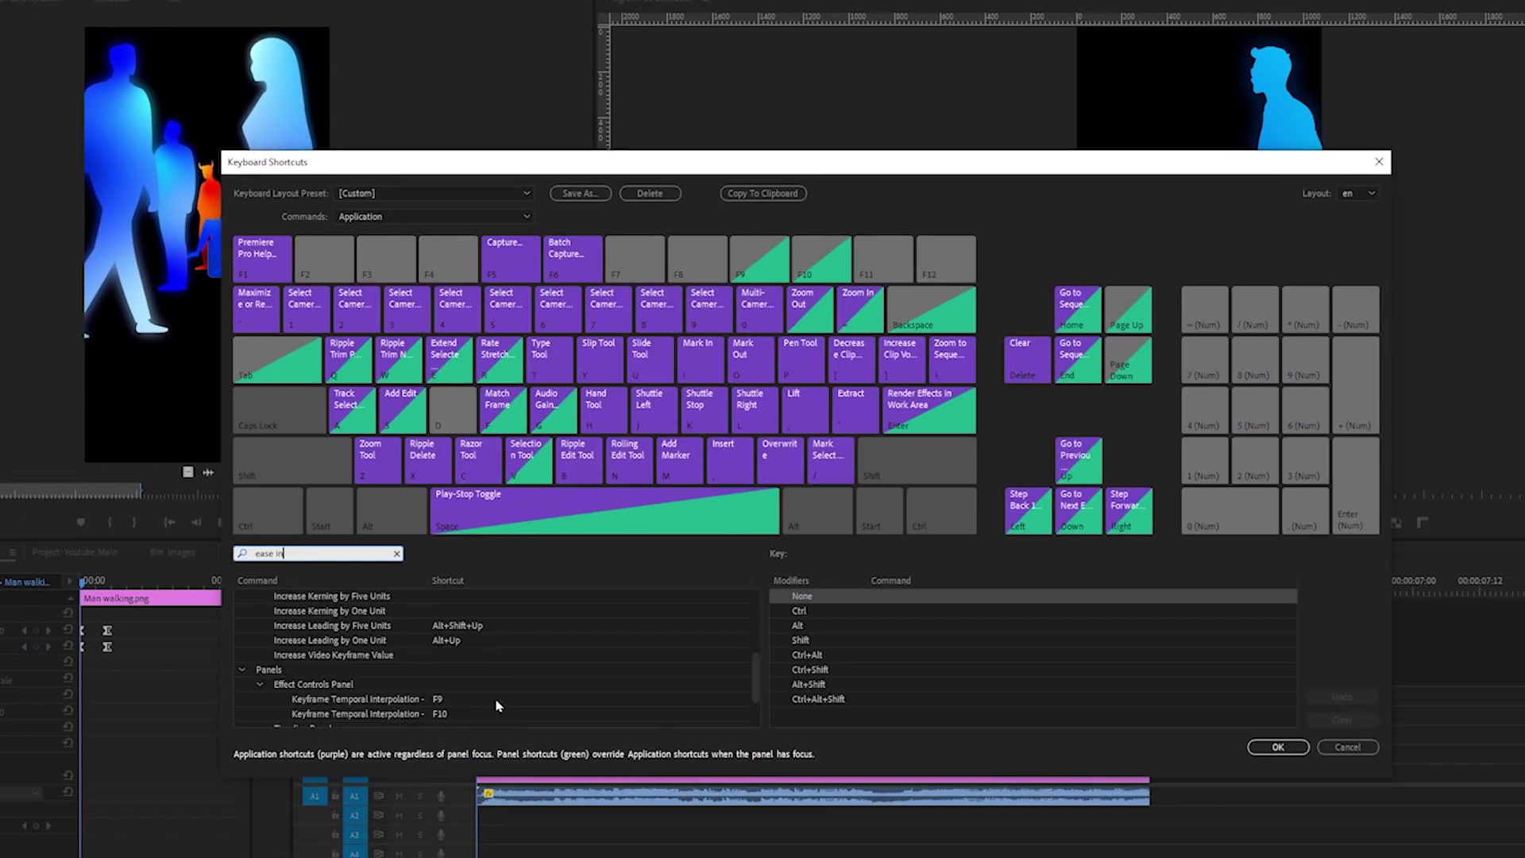
scroll(537, 702, "down", 3)
left_click(357, 634)
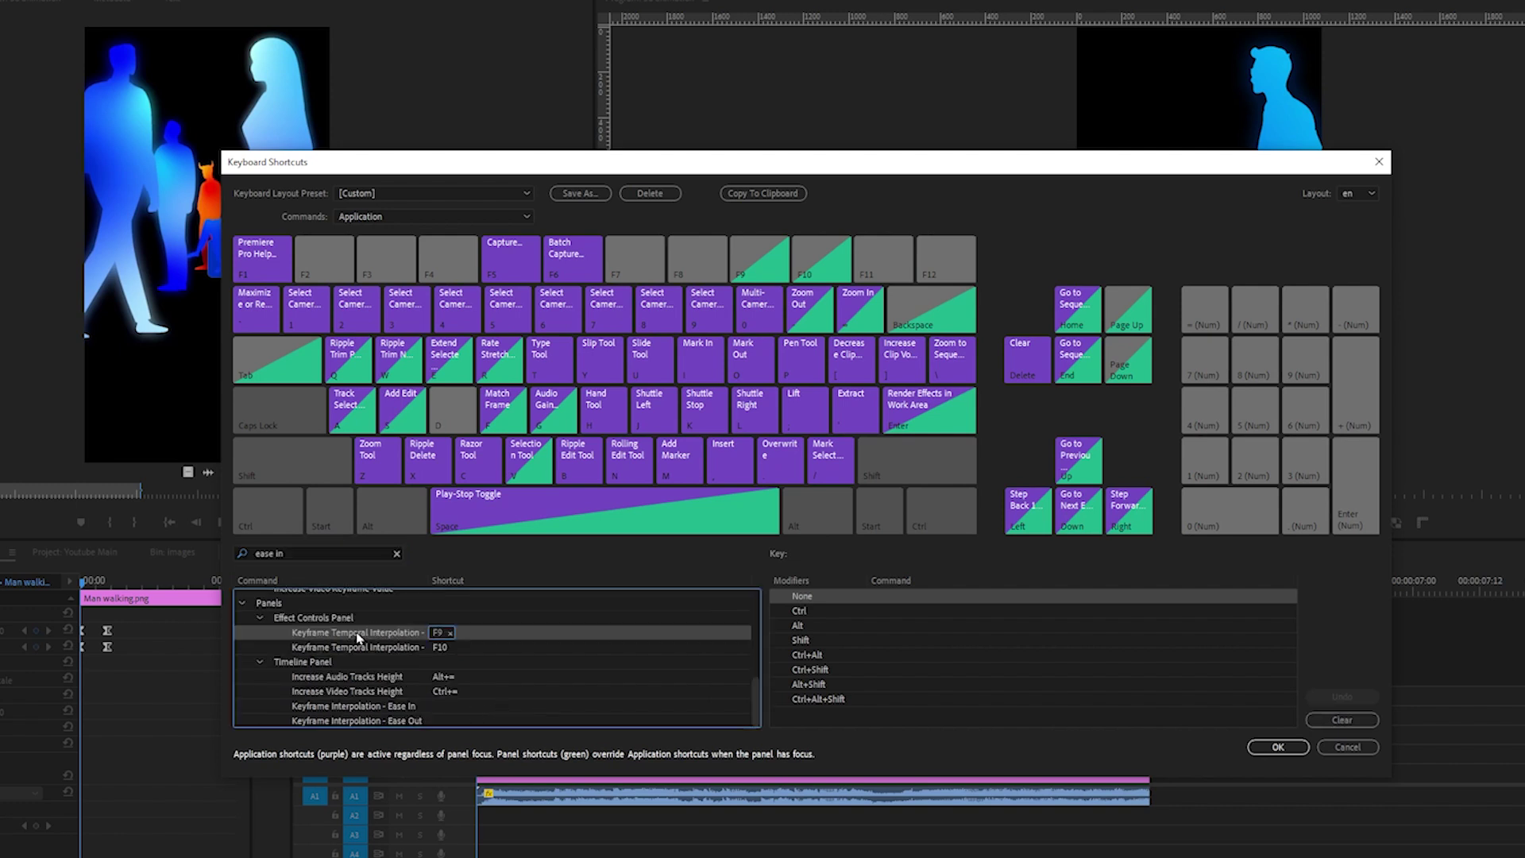
left_click(380, 648)
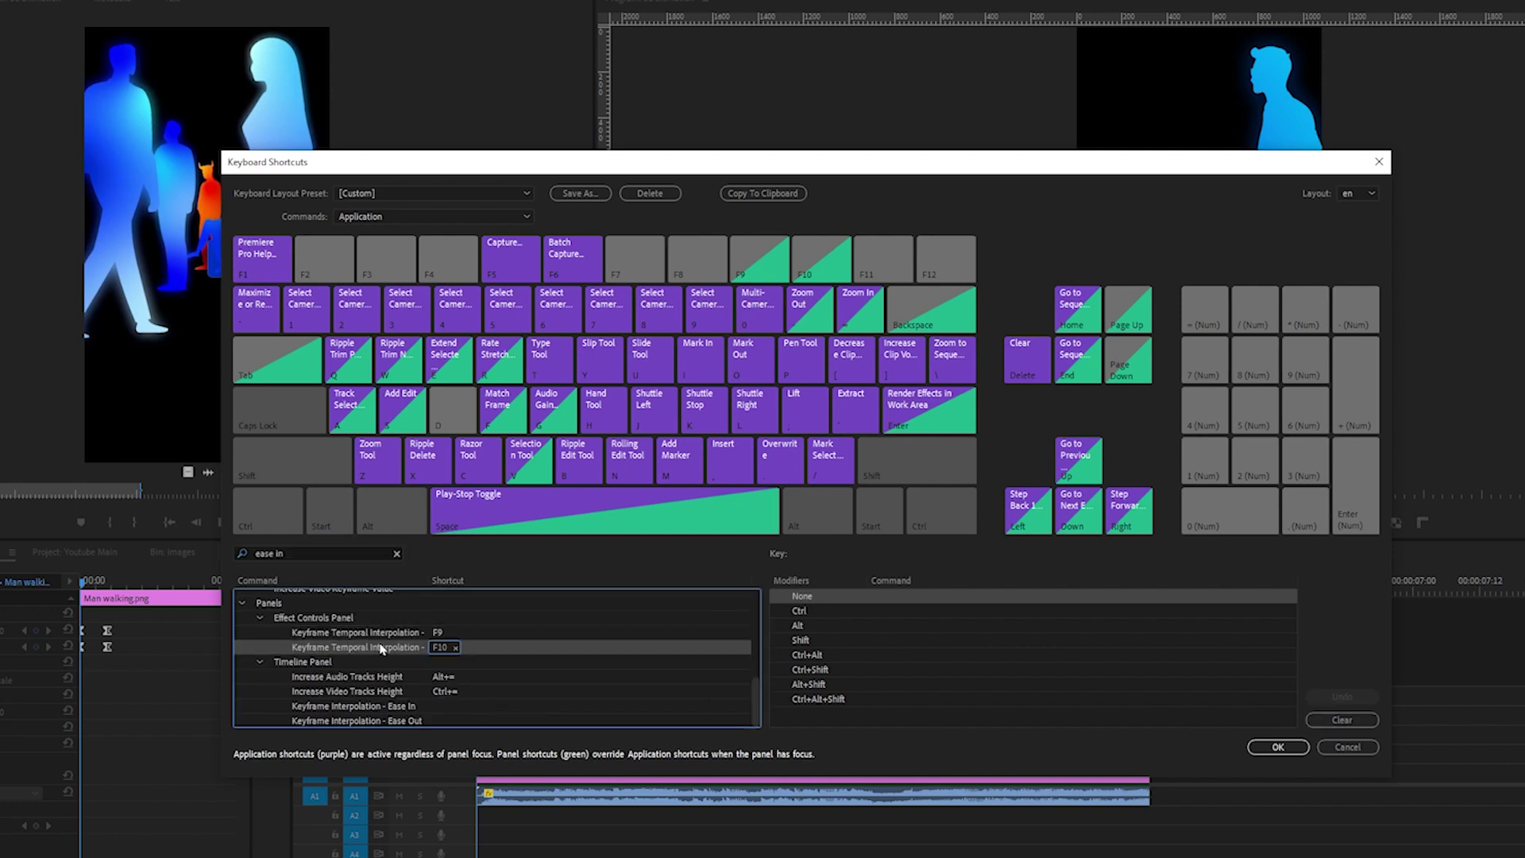
left_click(386, 635)
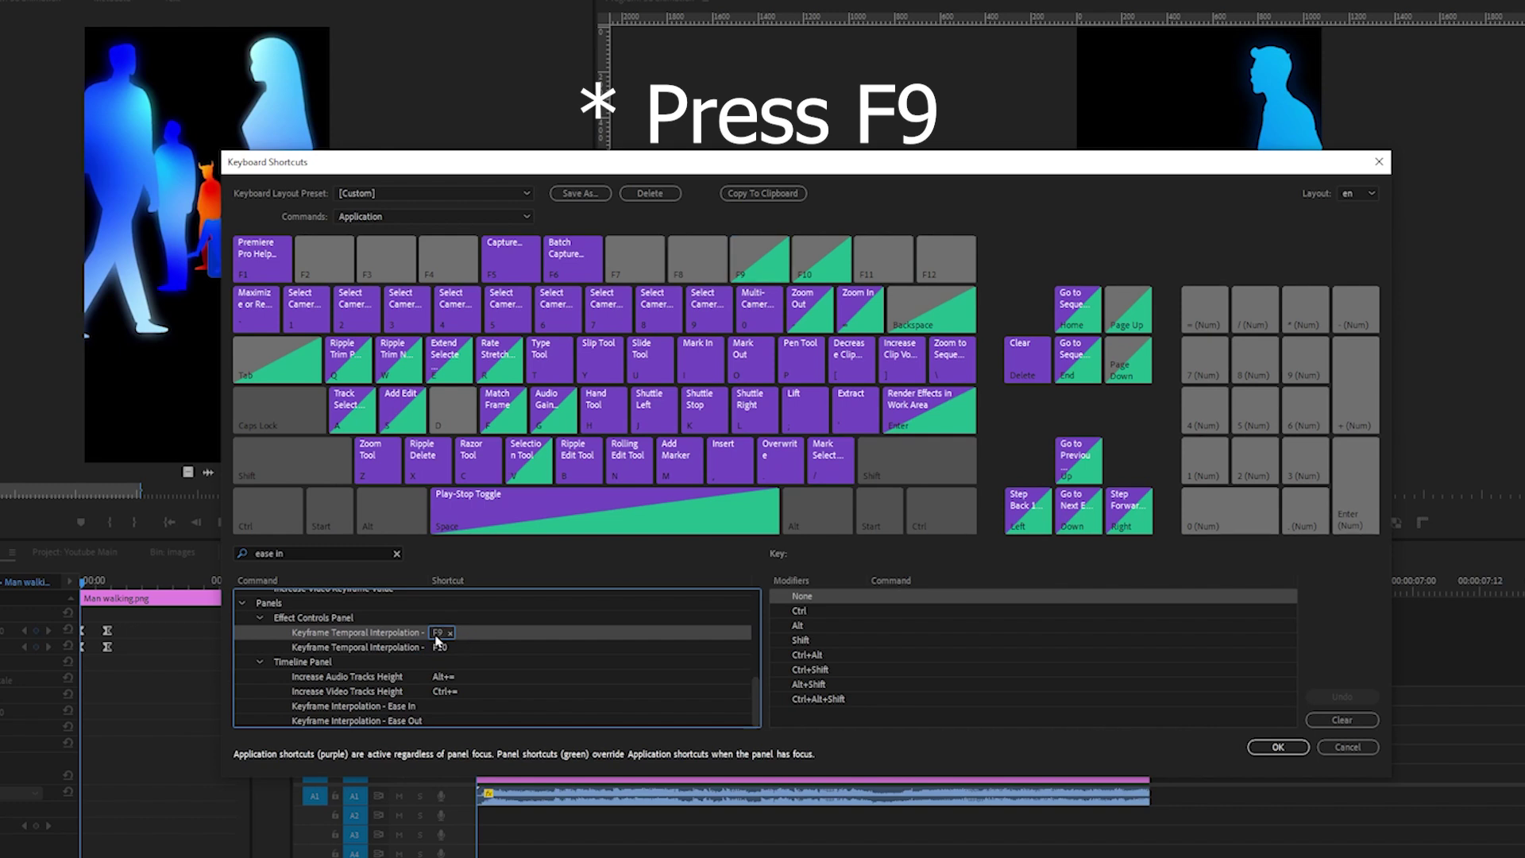
left_click(466, 650)
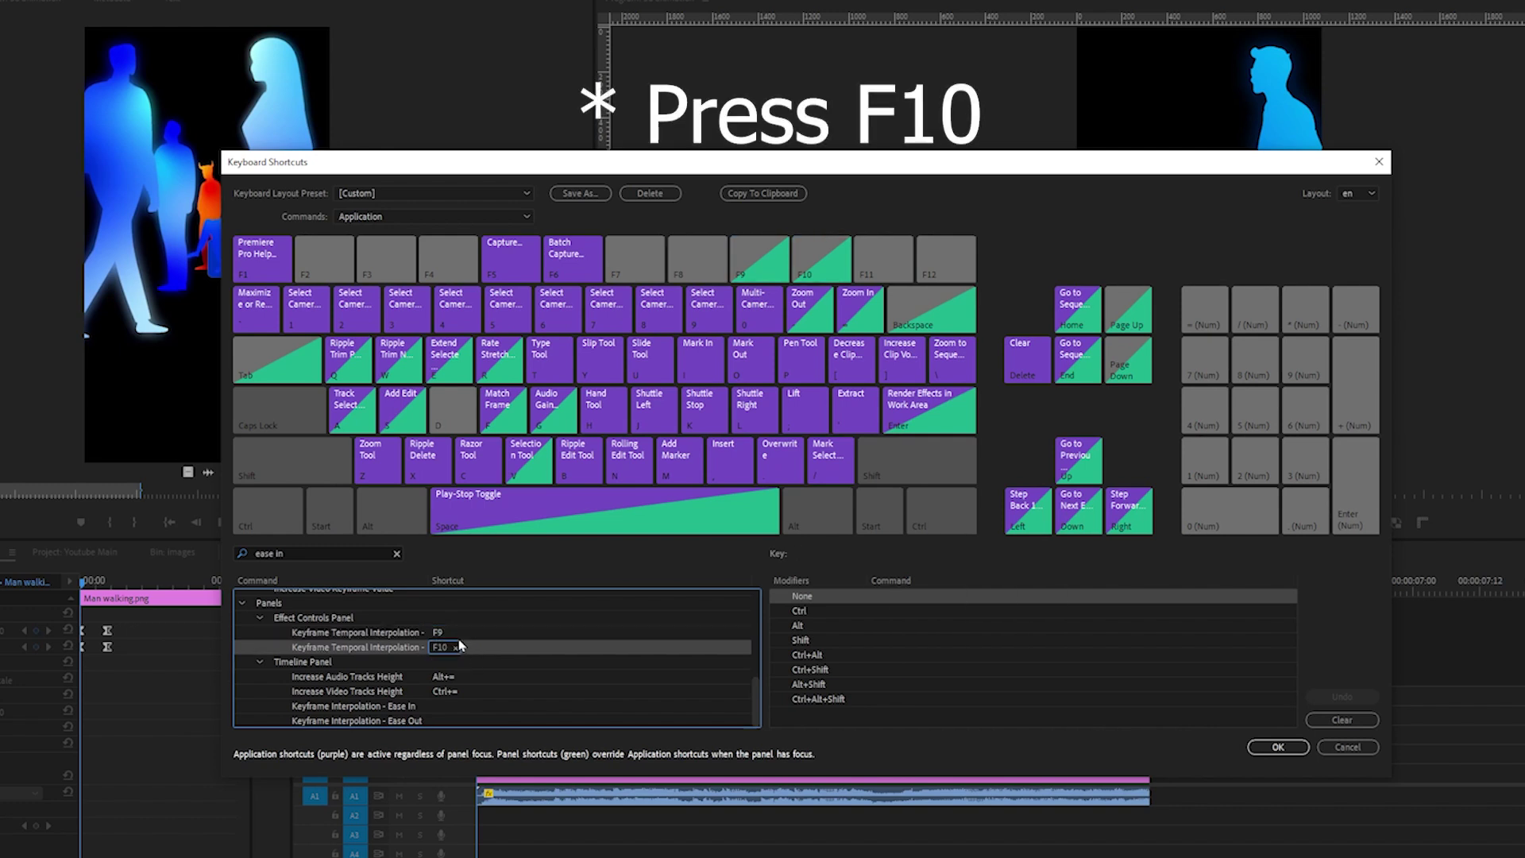
left_click(457, 635)
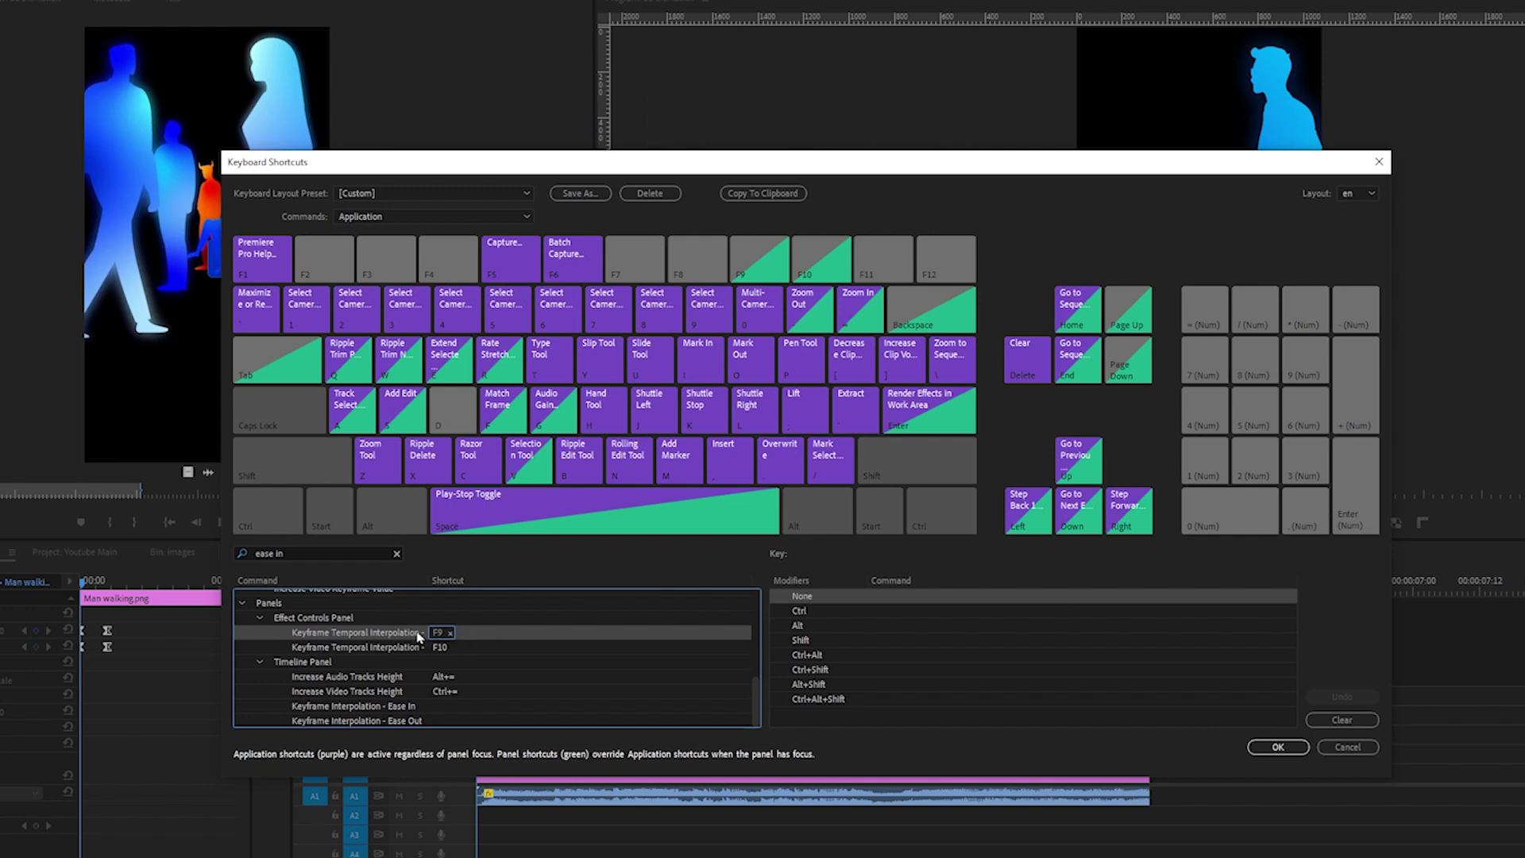
left_click(467, 649)
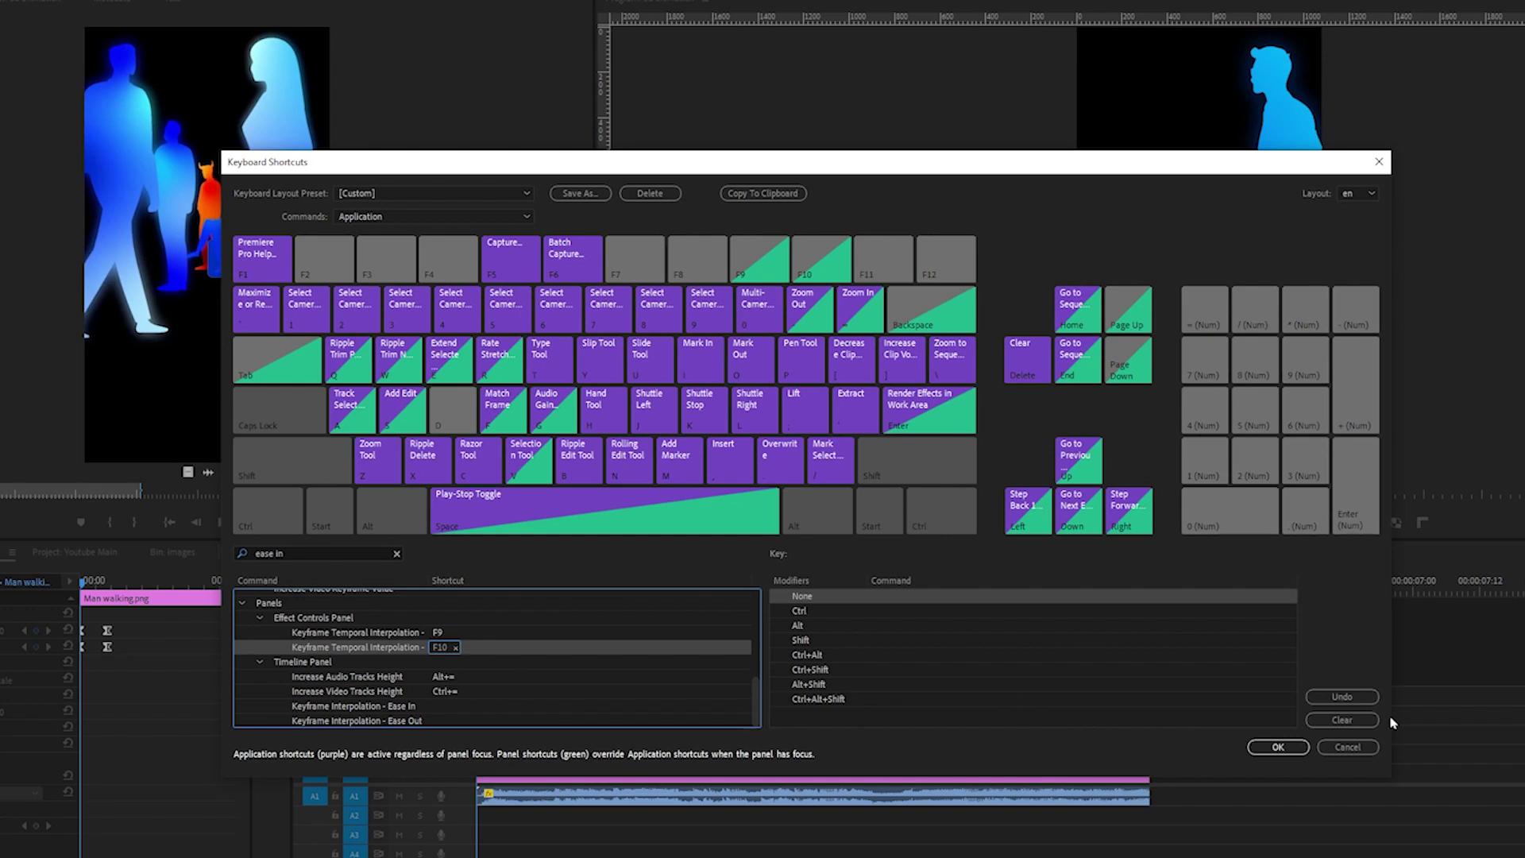
left_click(1277, 747)
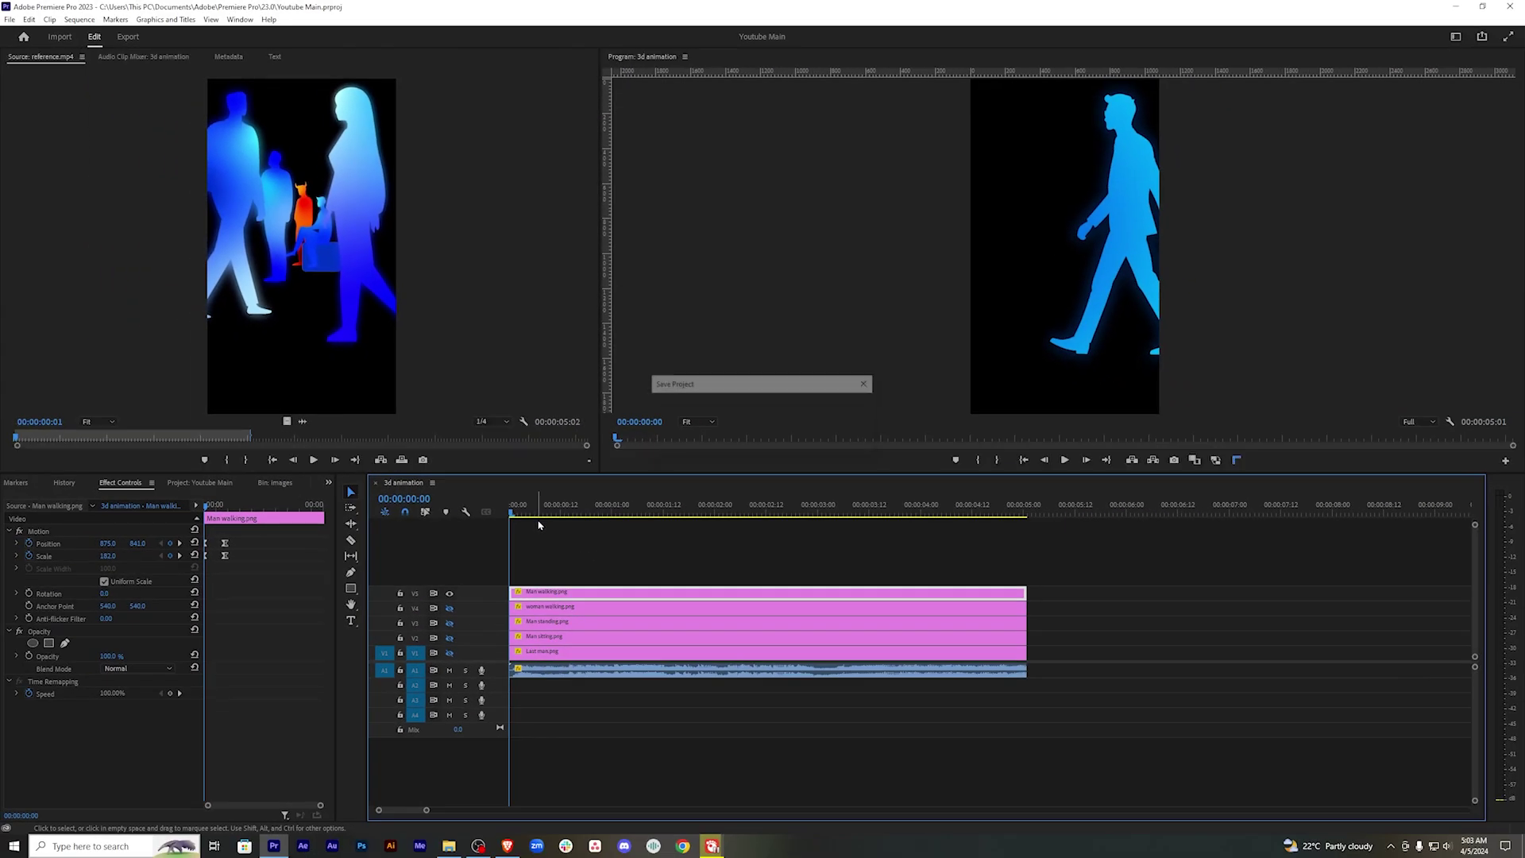
Unhide the woman walking track and enable Position and Scale keyframes on her clip.
left_click(548, 506)
left_click_drag(552, 506, 510, 506)
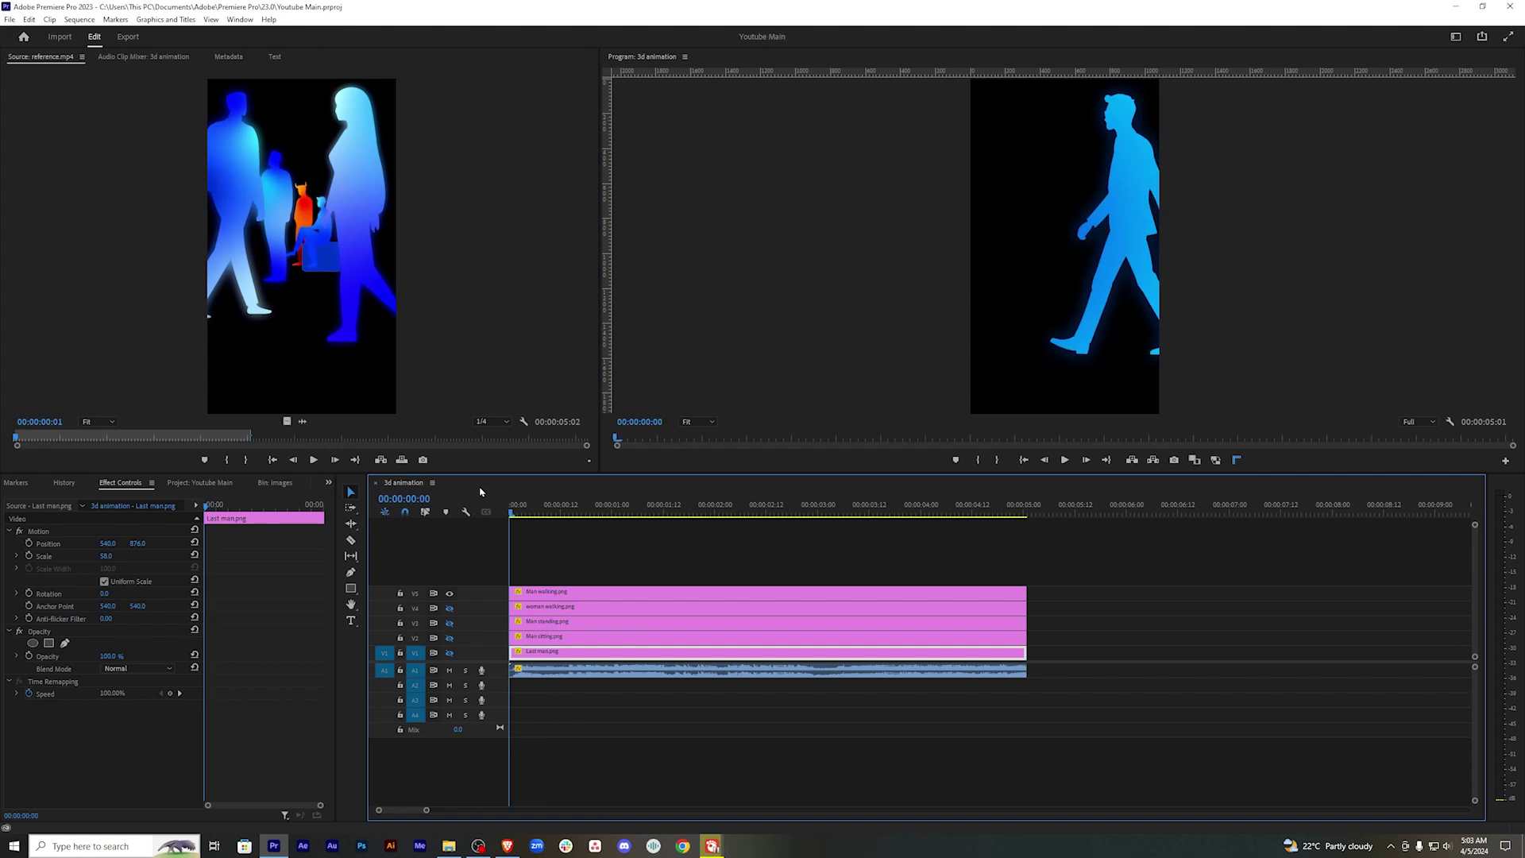
left_click(450, 607)
left_click(544, 608)
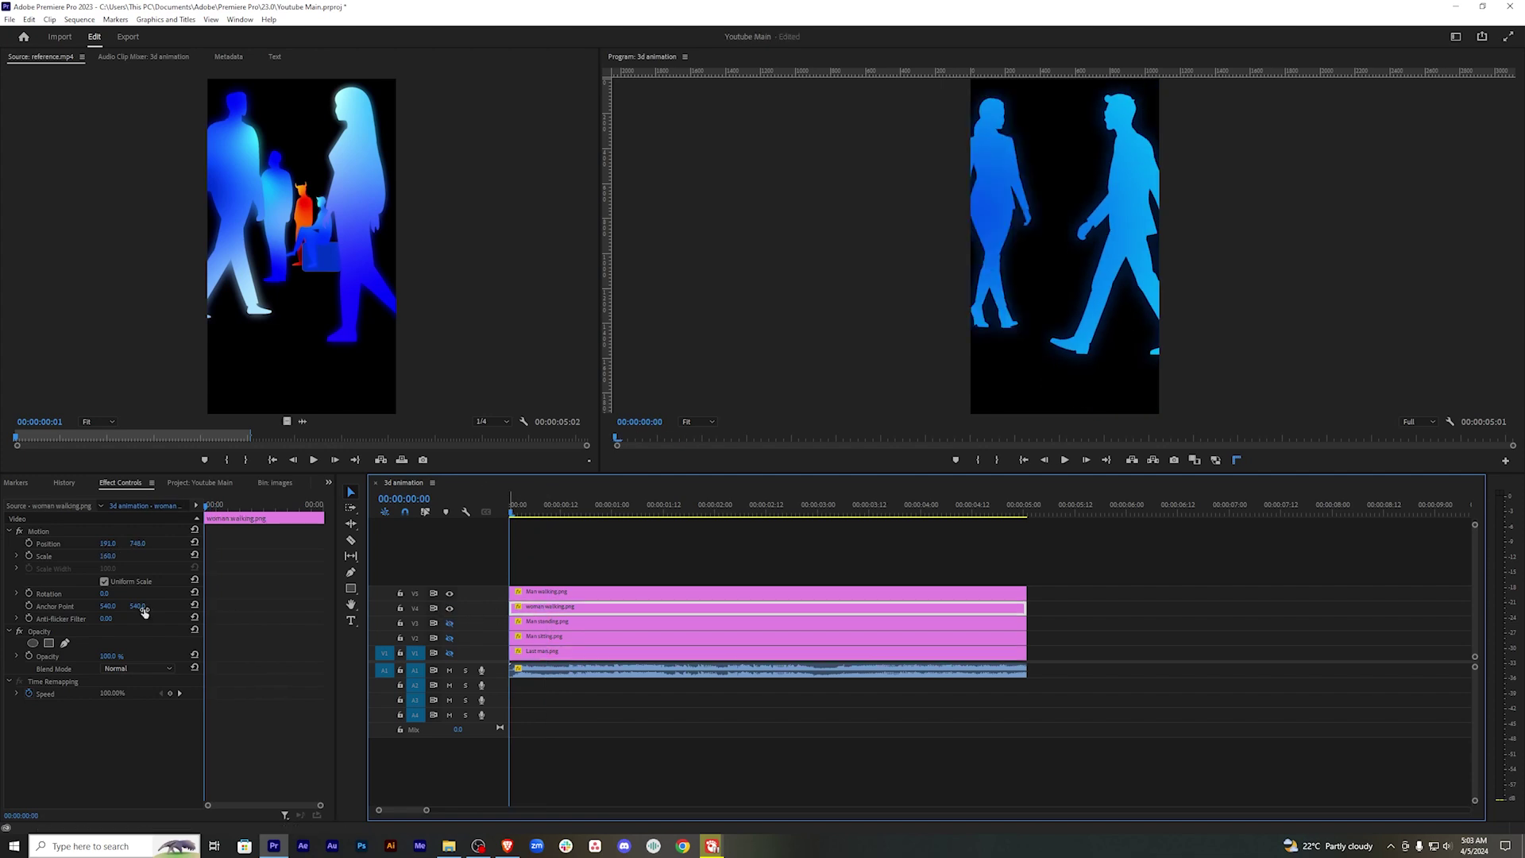
left_click(29, 543)
left_click(29, 555)
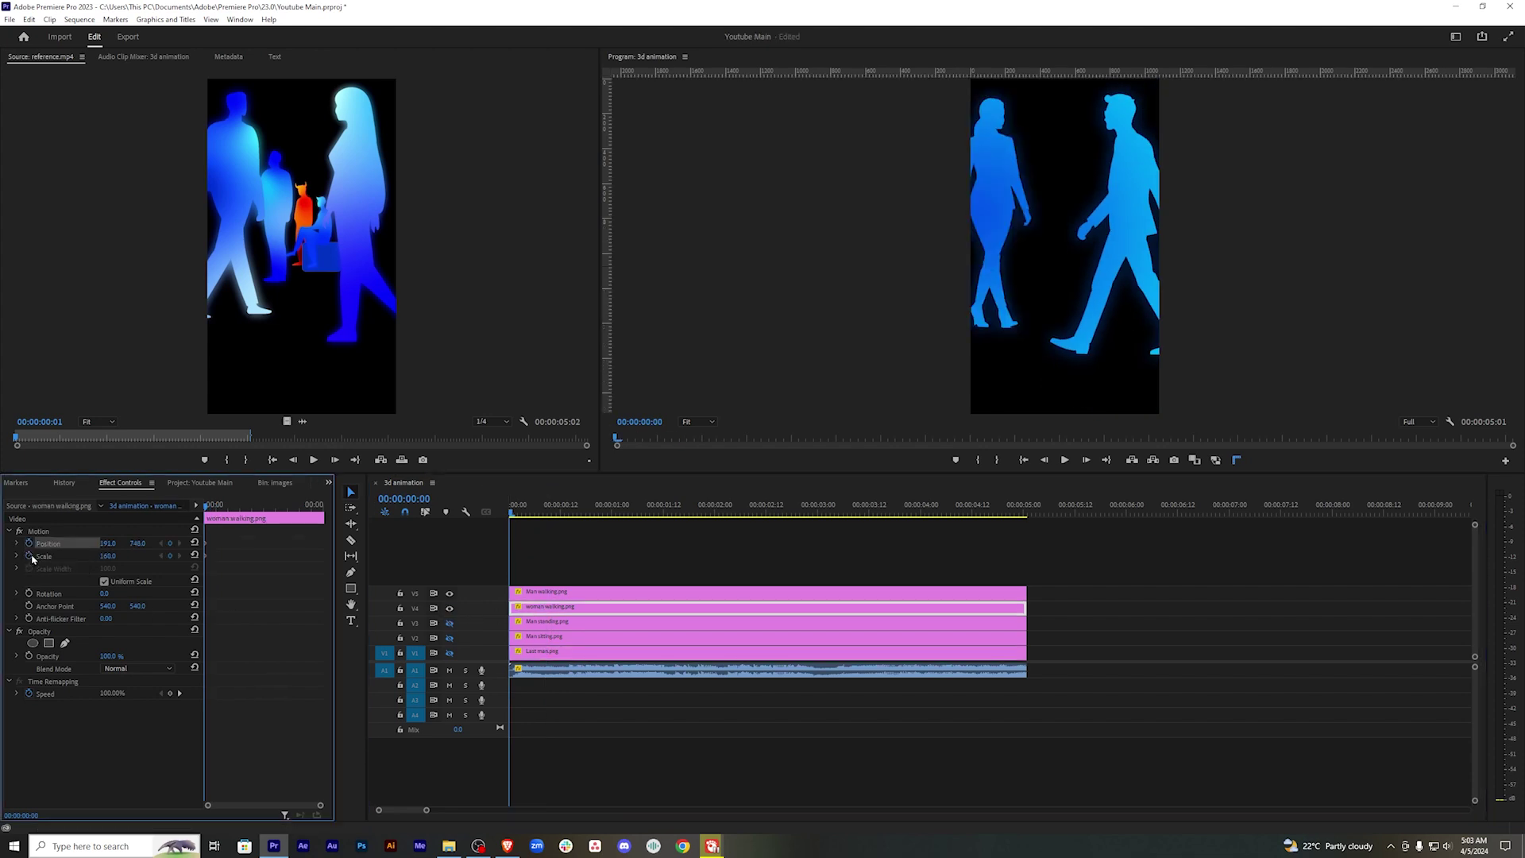
Check the reference video for the frame where the title appears.
key("space")
left_click(218, 223)
key("space")
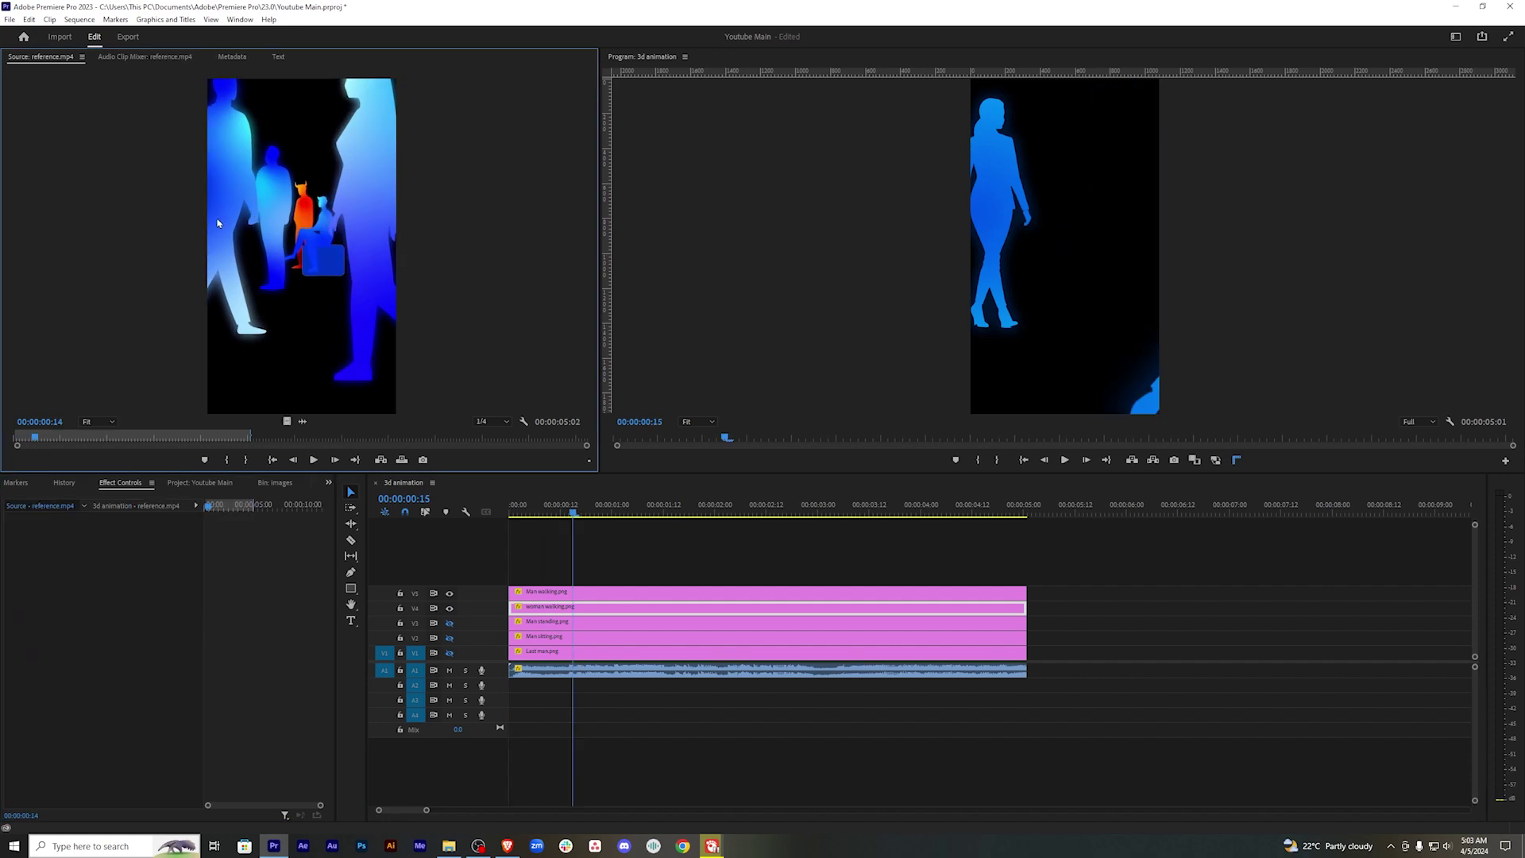
left_click_drag(38, 443, 64, 443)
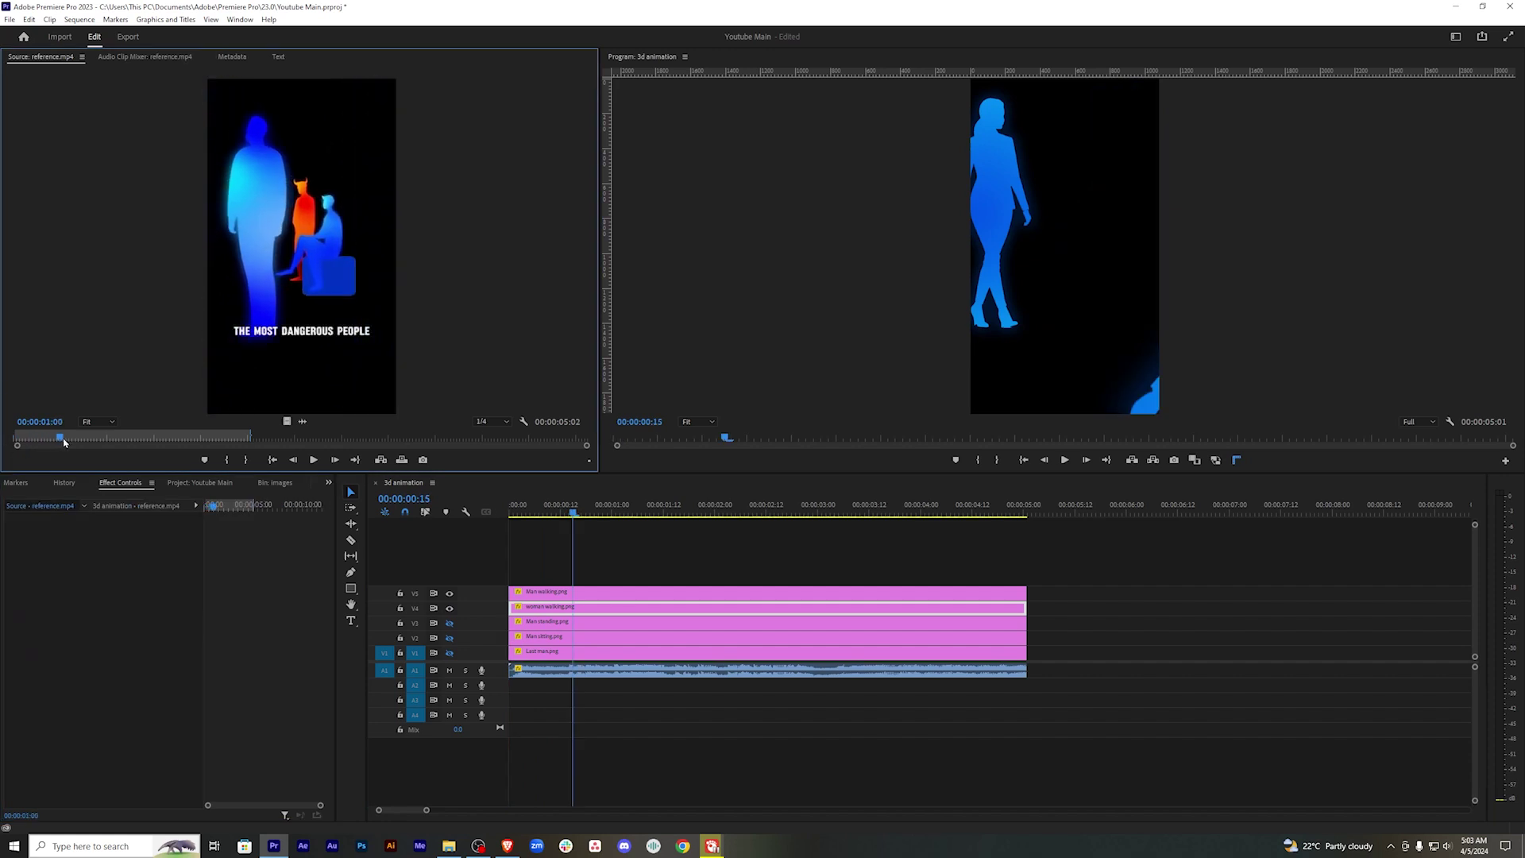
left_click_drag(65, 442, 62, 442)
At frame 19, scale the woman up to 386 and push her down-left out of frame.
left_click_drag(534, 515, 561, 514)
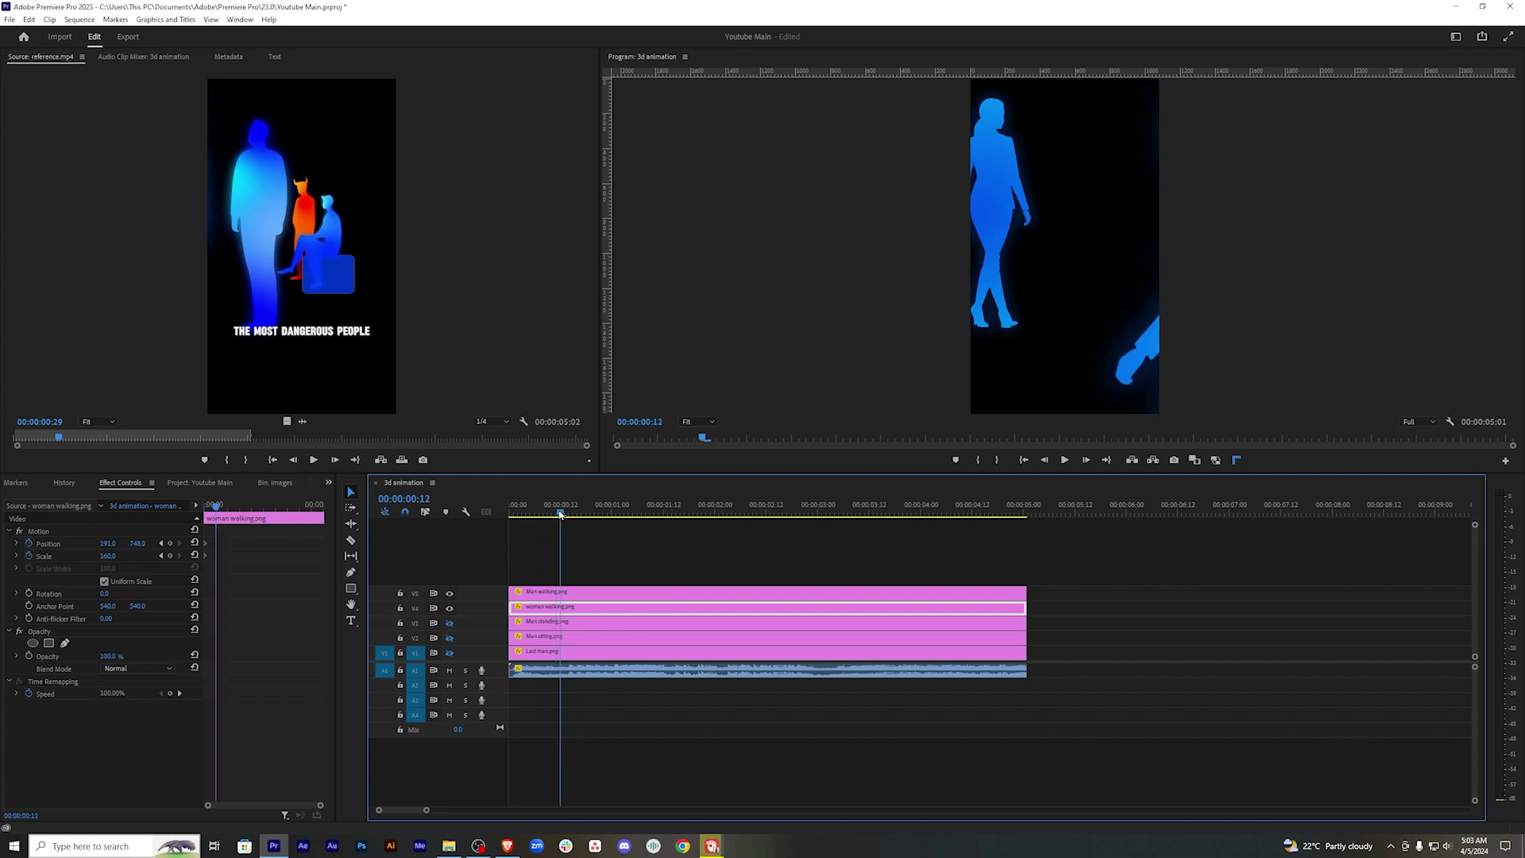
left_click_drag(560, 515, 604, 514)
left_click_drag(108, 556, 207, 556)
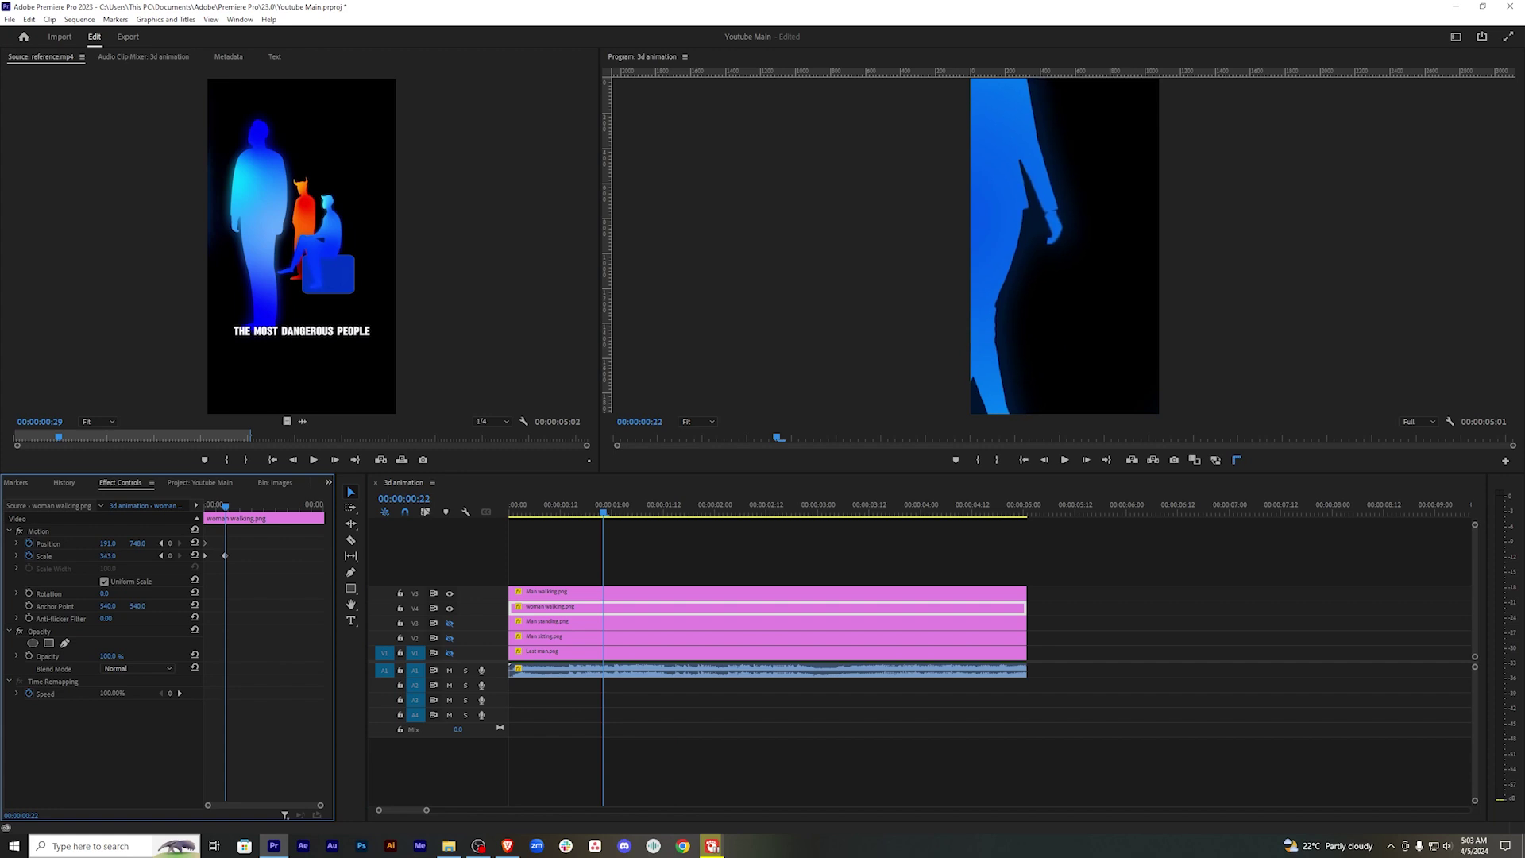
left_click(941, 279)
left_click_drag(1031, 231, 908, 401)
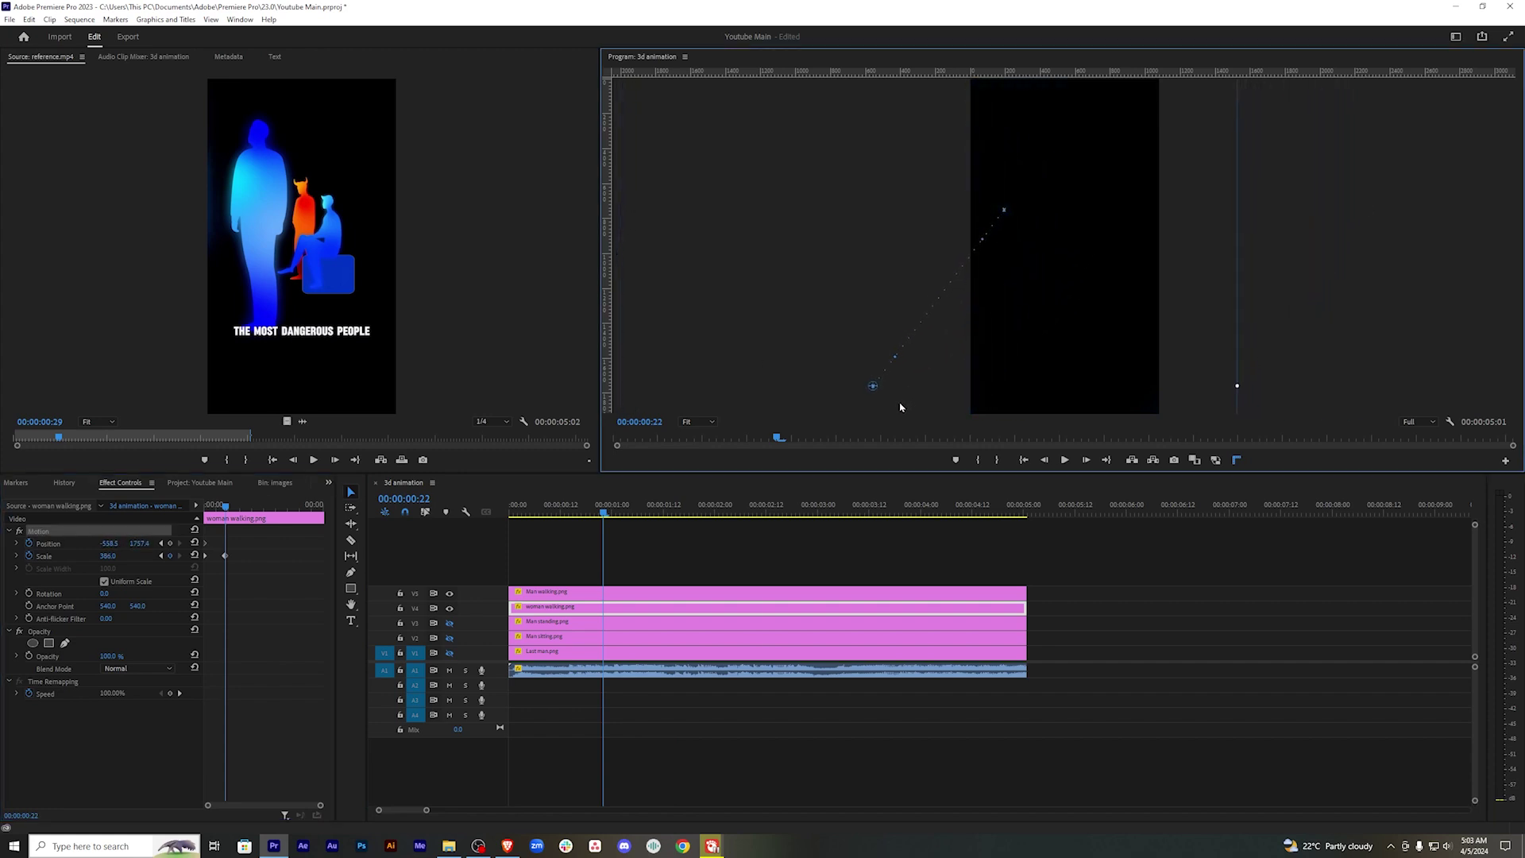
Select the woman's keyframes and play the animation from the start.
left_click_drag(274, 533, 155, 606)
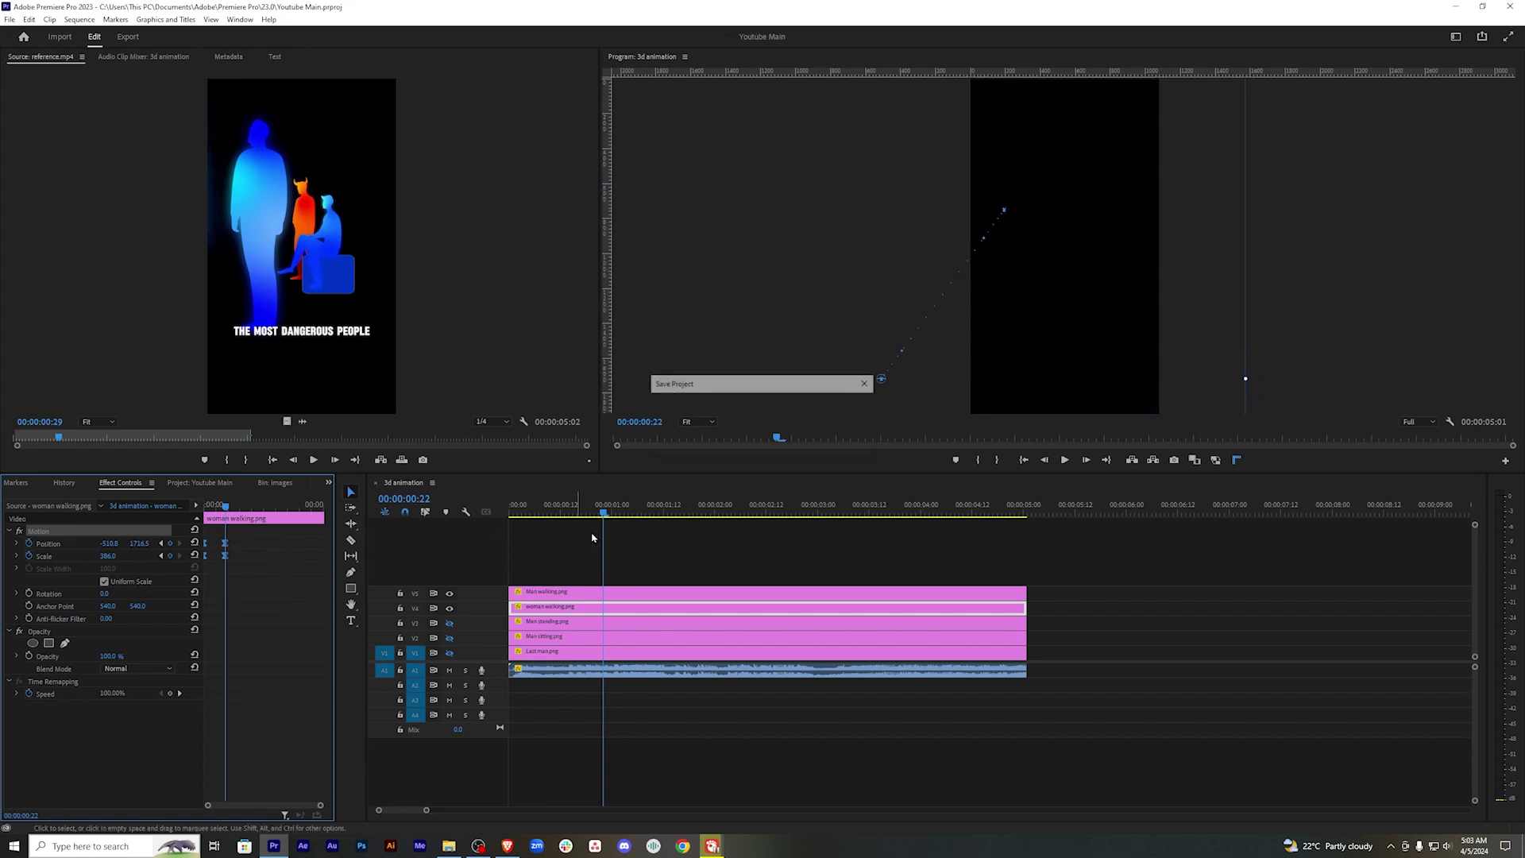
left_click(490, 520)
key("Home")
key("space")
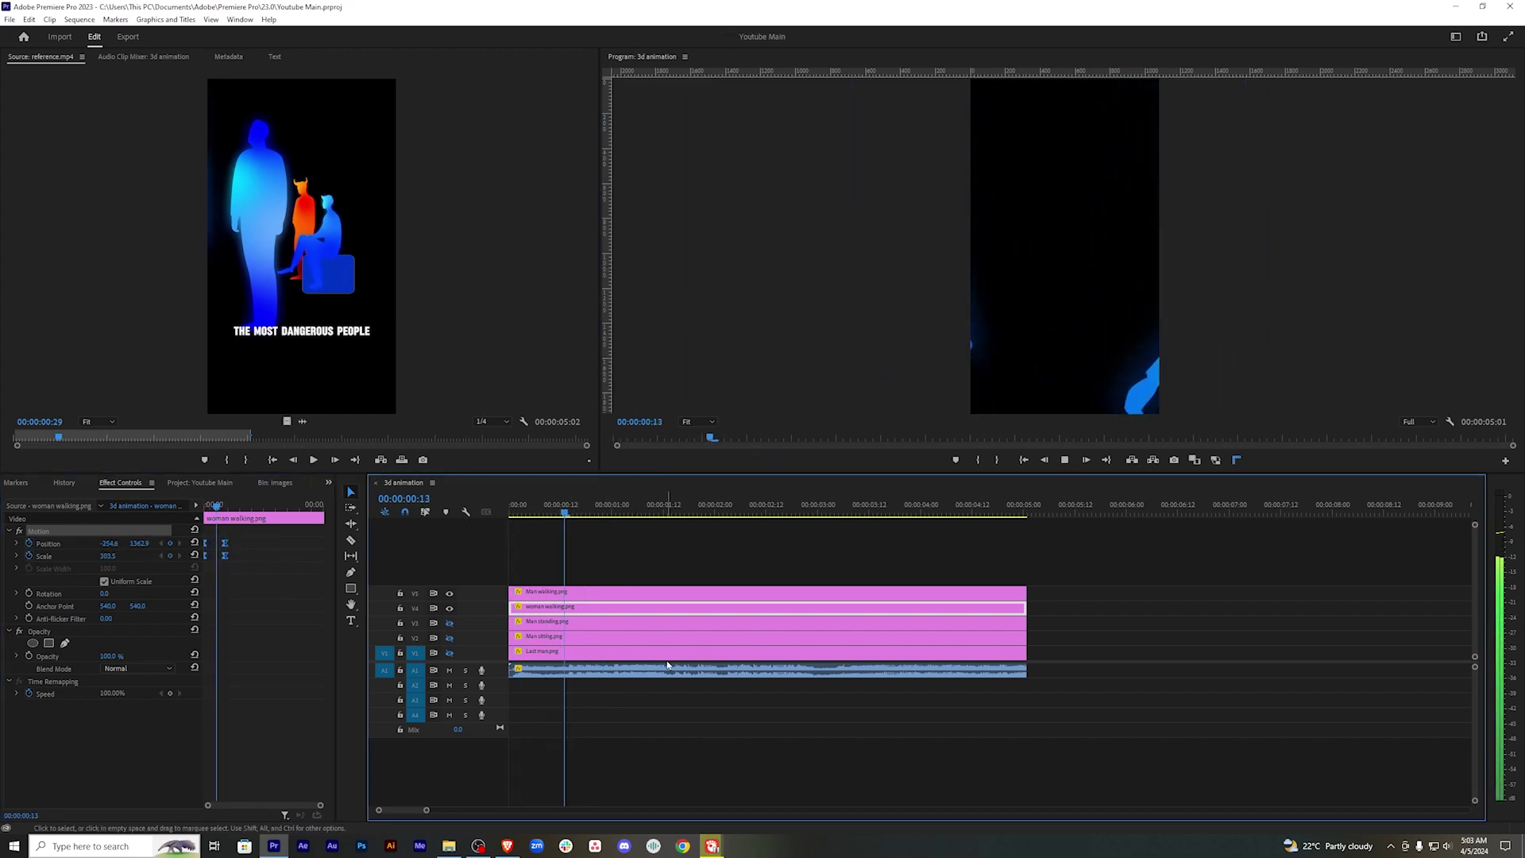
key("space")
Move the woman's ending keyframes later in time and preview the result.
left_click_drag(512, 512, 647, 511)
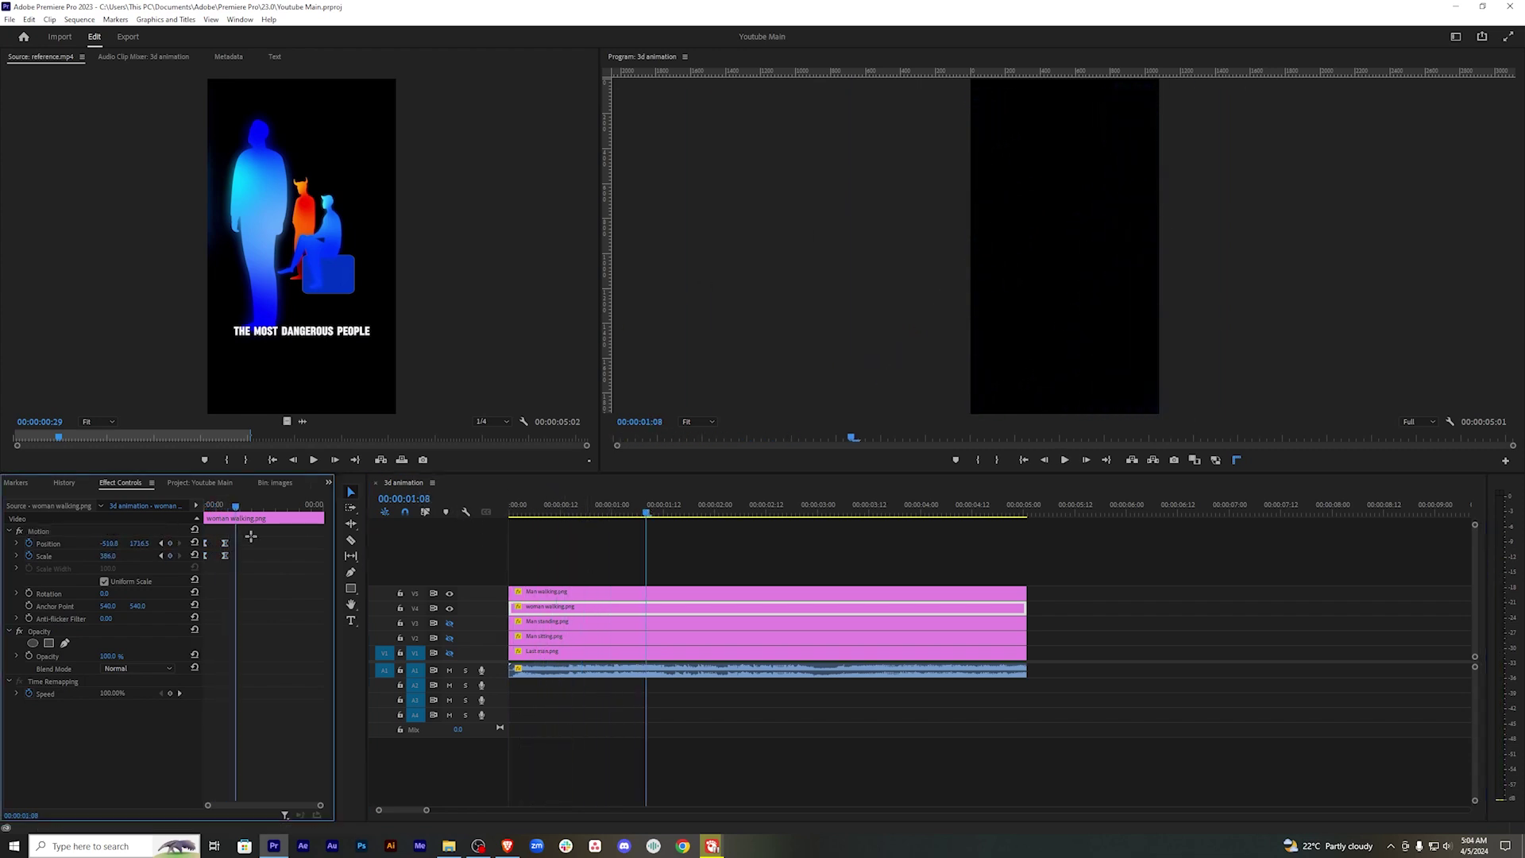
mouse_move(255, 528)
left_mouse_down()
mouse_move(216, 589)
mouse_move(237, 562)
left_mouse_up()
left_click_drag(599, 500, 516, 502)
key("space")
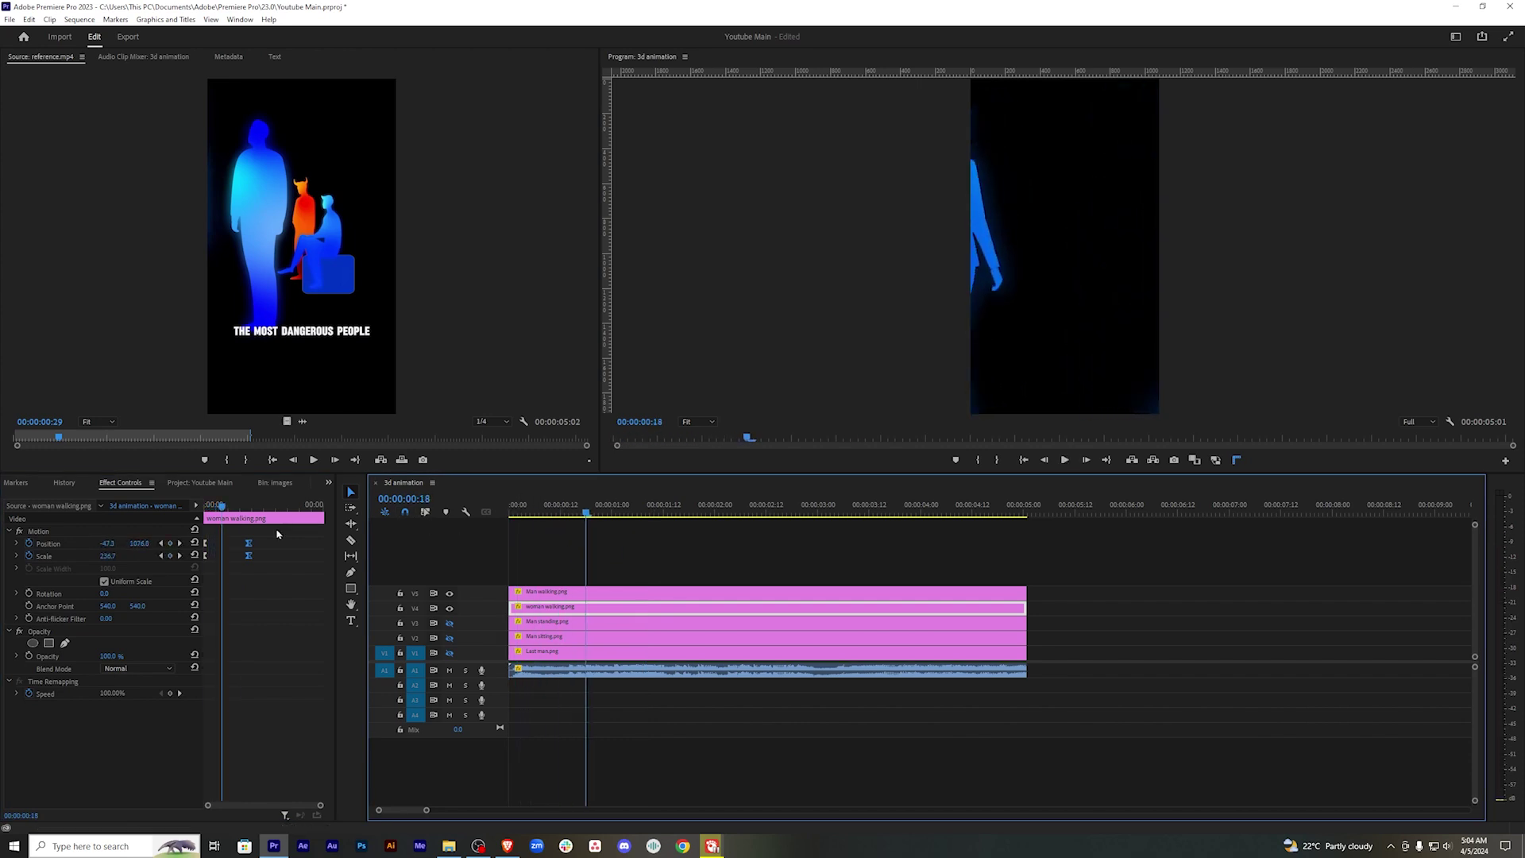
left_click_drag(248, 555, 242, 558)
key("space")
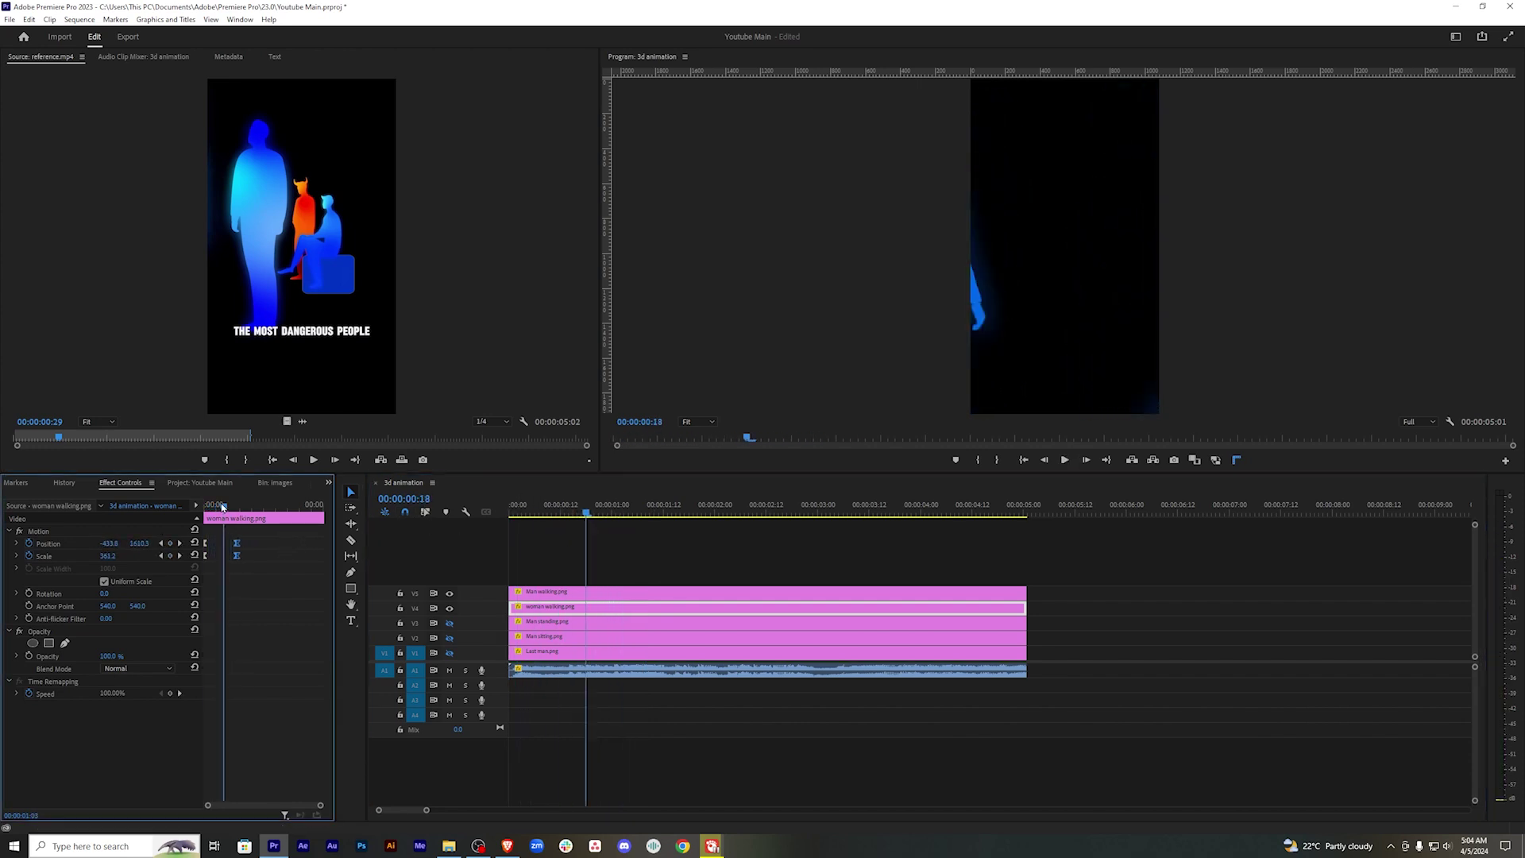
key("space")
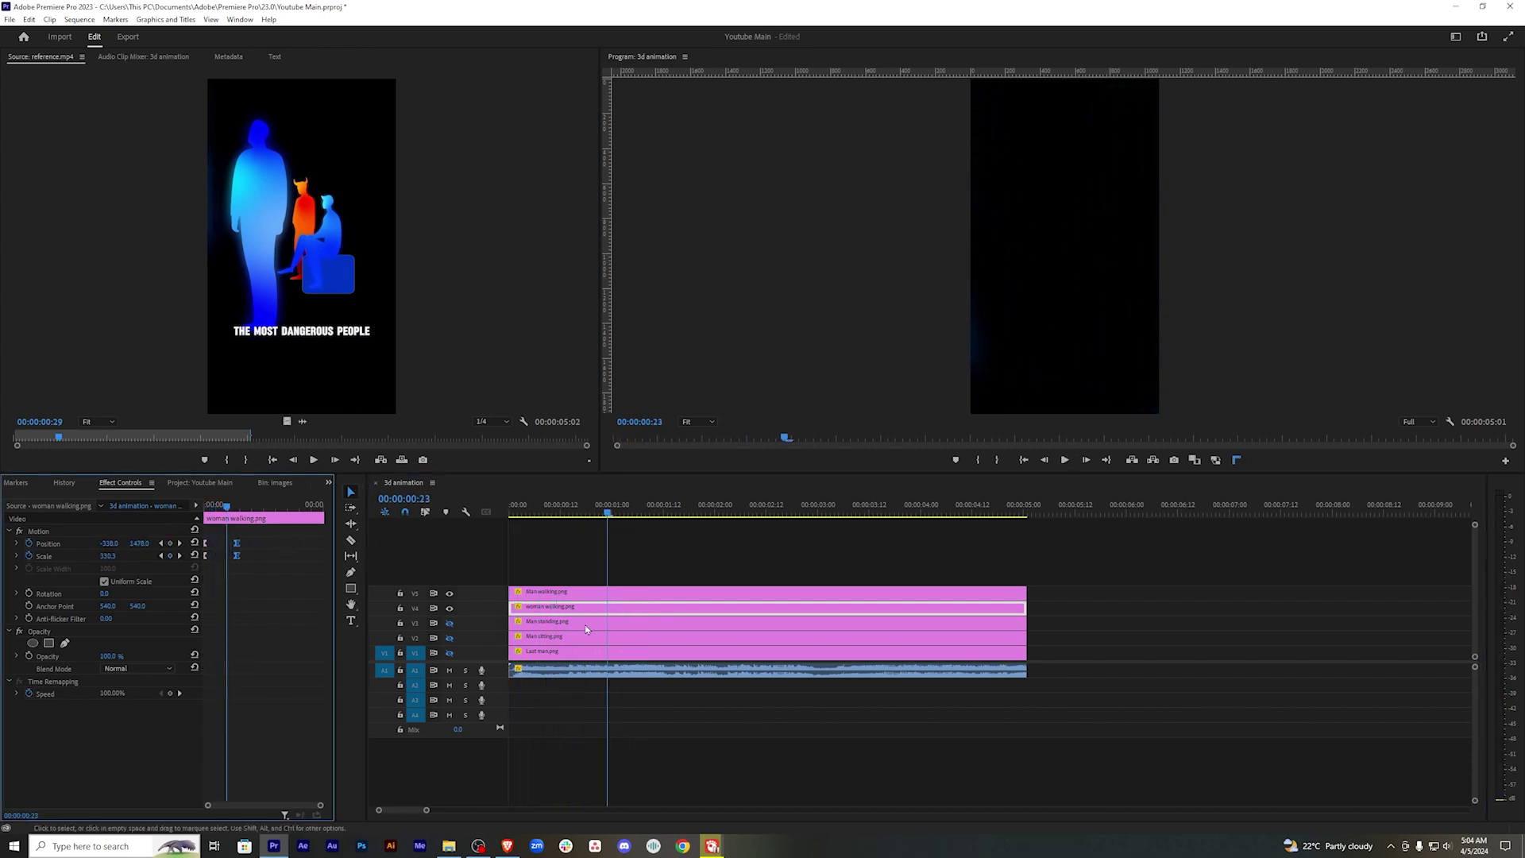
Unhide the Man standing track and select his clip.
left_click(681, 554)
left_click(450, 624)
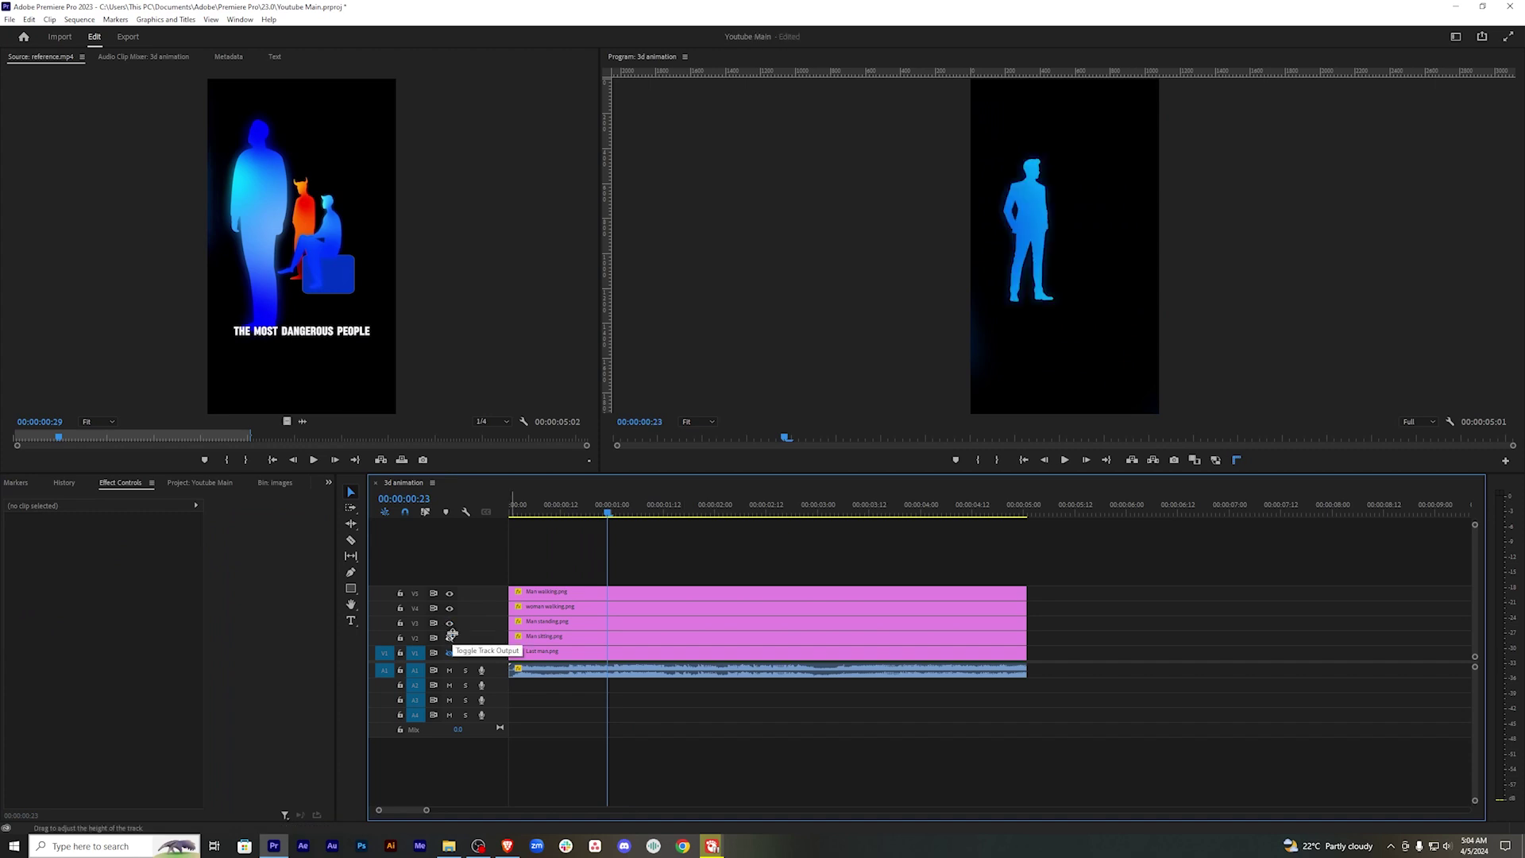
left_click(626, 622)
At 00:00:01:14, scale the standing man to 360 and drag him down-left out of frame.
left_click(206, 505)
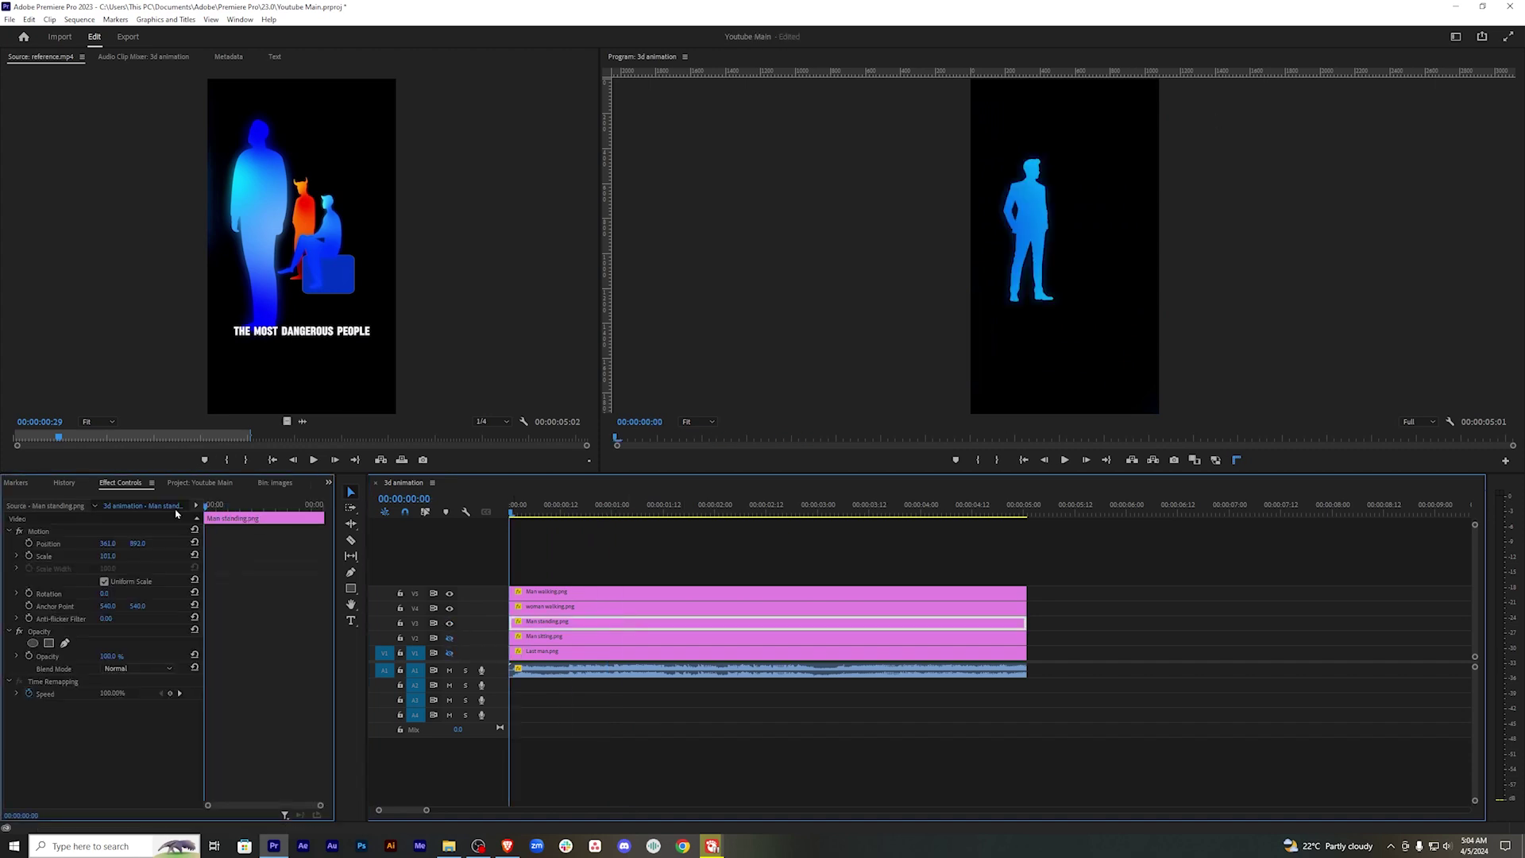
left_click(29, 556)
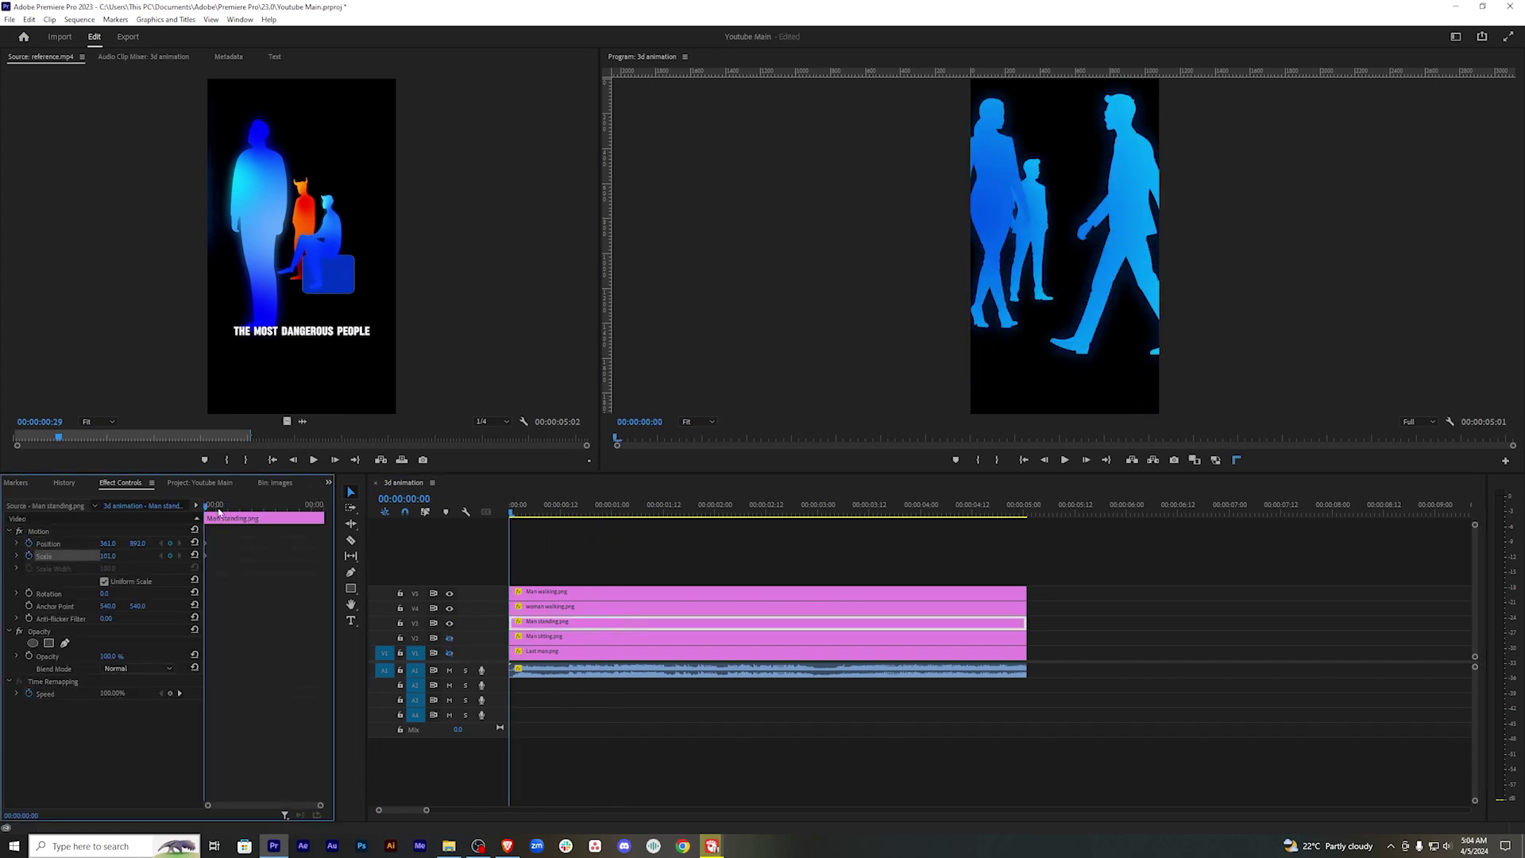
left_click_drag(218, 508, 242, 510)
left_click_drag(108, 555, 143, 556)
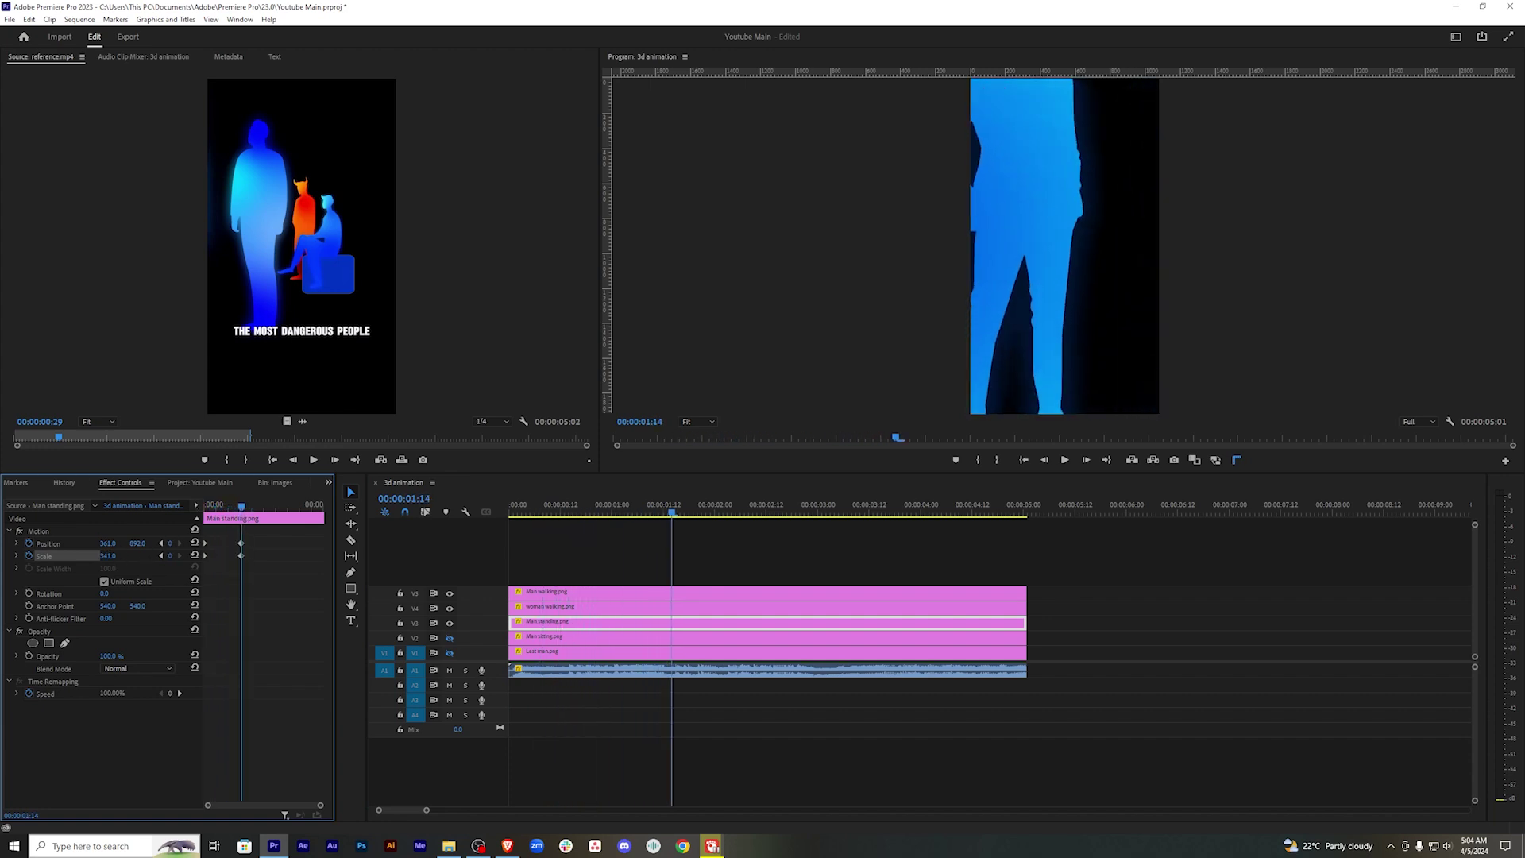
left_click(38, 530)
left_click_drag(1033, 235, 902, 397)
Select the standing man's keyframes and scrub to confirm he leaves the frame.
left_click_drag(260, 532, 159, 603)
left_click(674, 514)
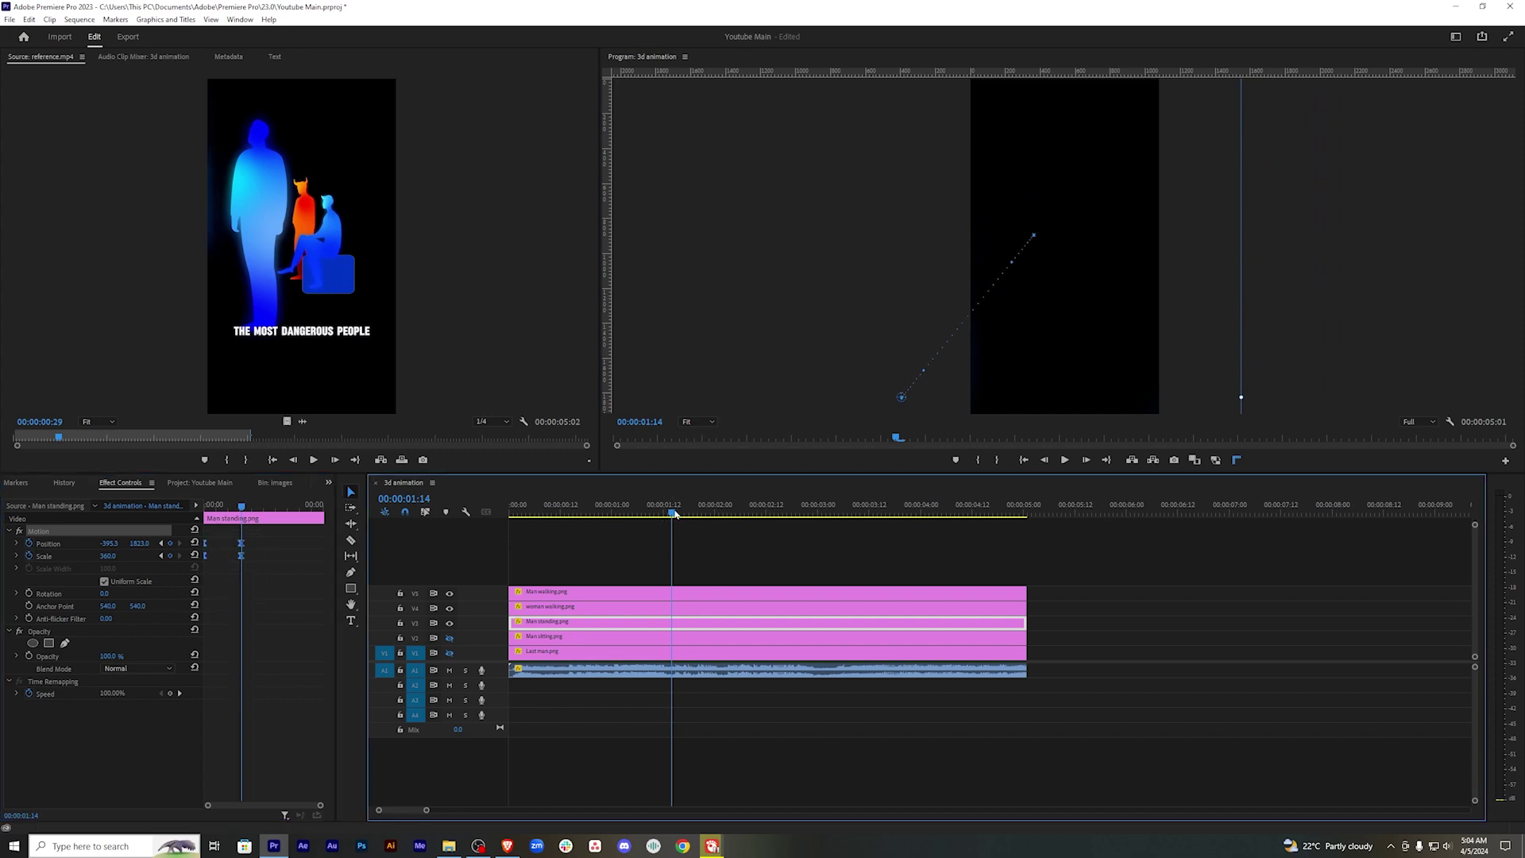
left_click_drag(674, 514, 541, 514)
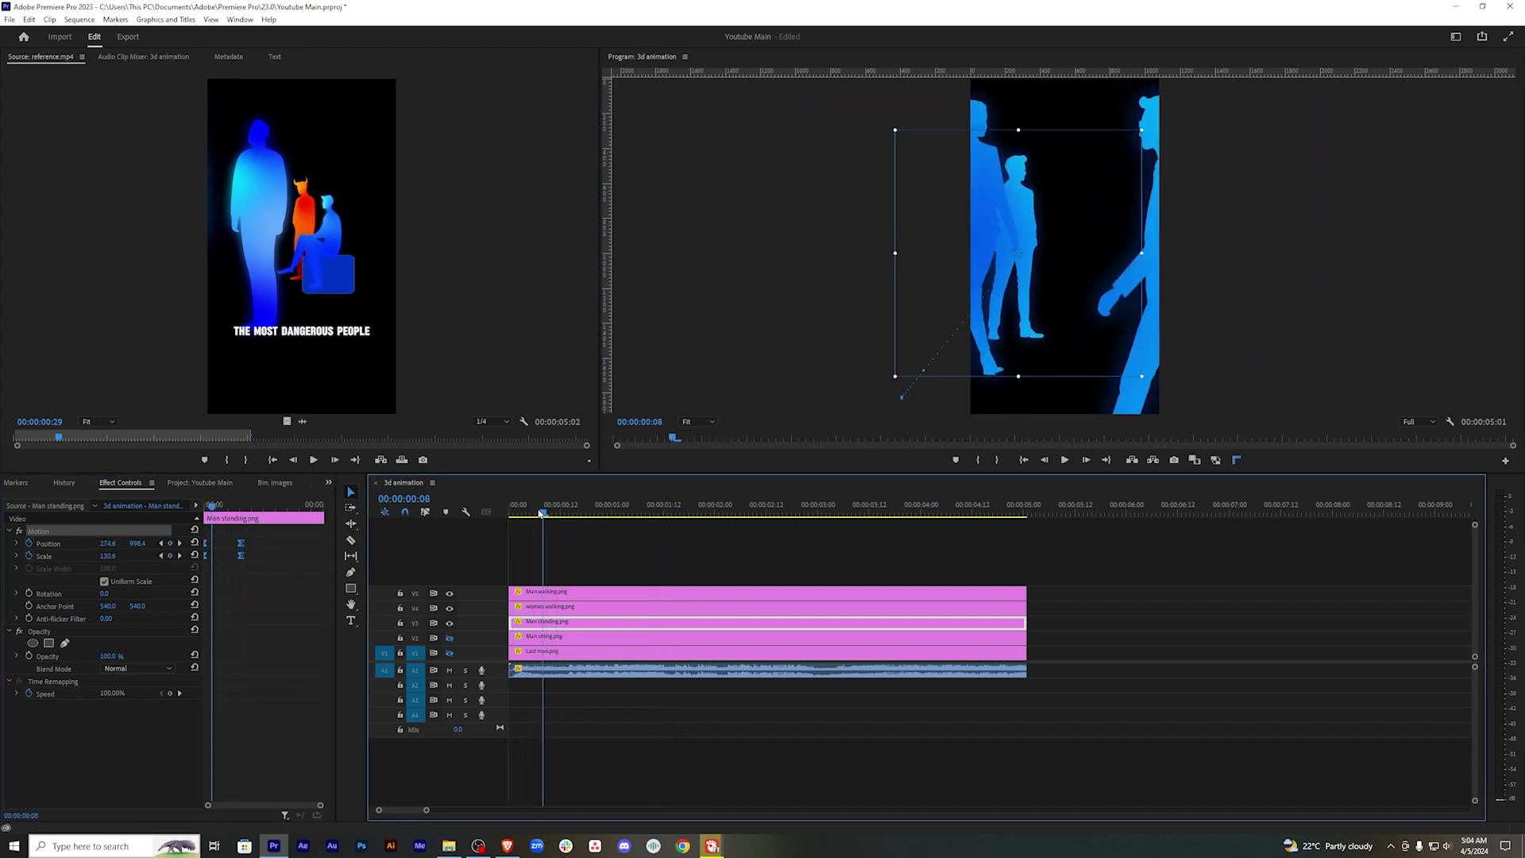
left_click_drag(542, 514, 685, 514)
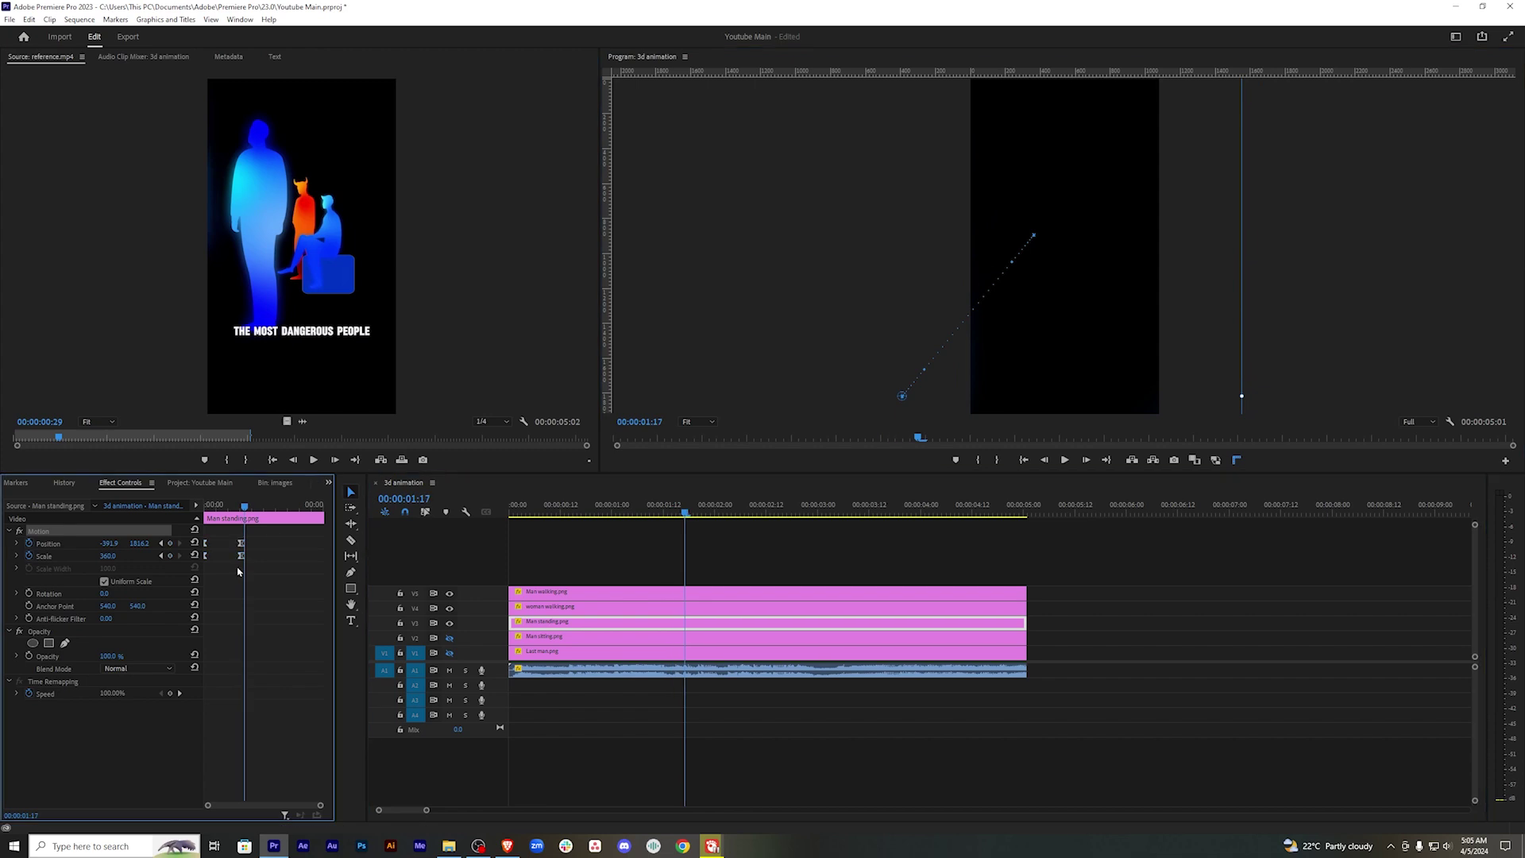
Select the Man sitting clip, try then undo a scale change, and replay from the start.
left_click(744, 506)
left_click(715, 636)
left_click_drag(107, 556, 139, 556)
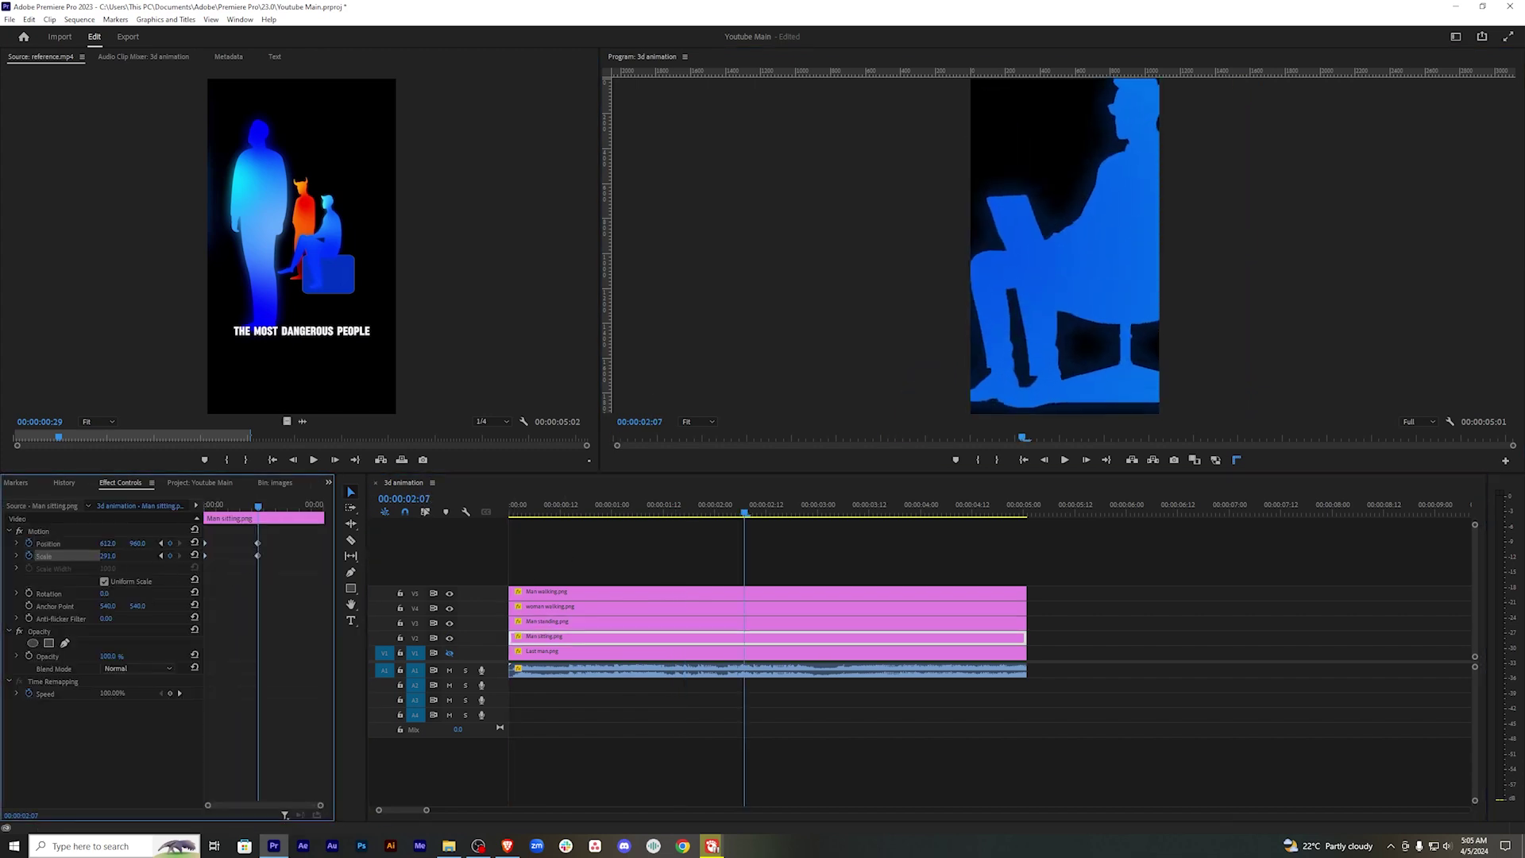
key("ctrl+z")
left_click(378, 540)
key("Home")
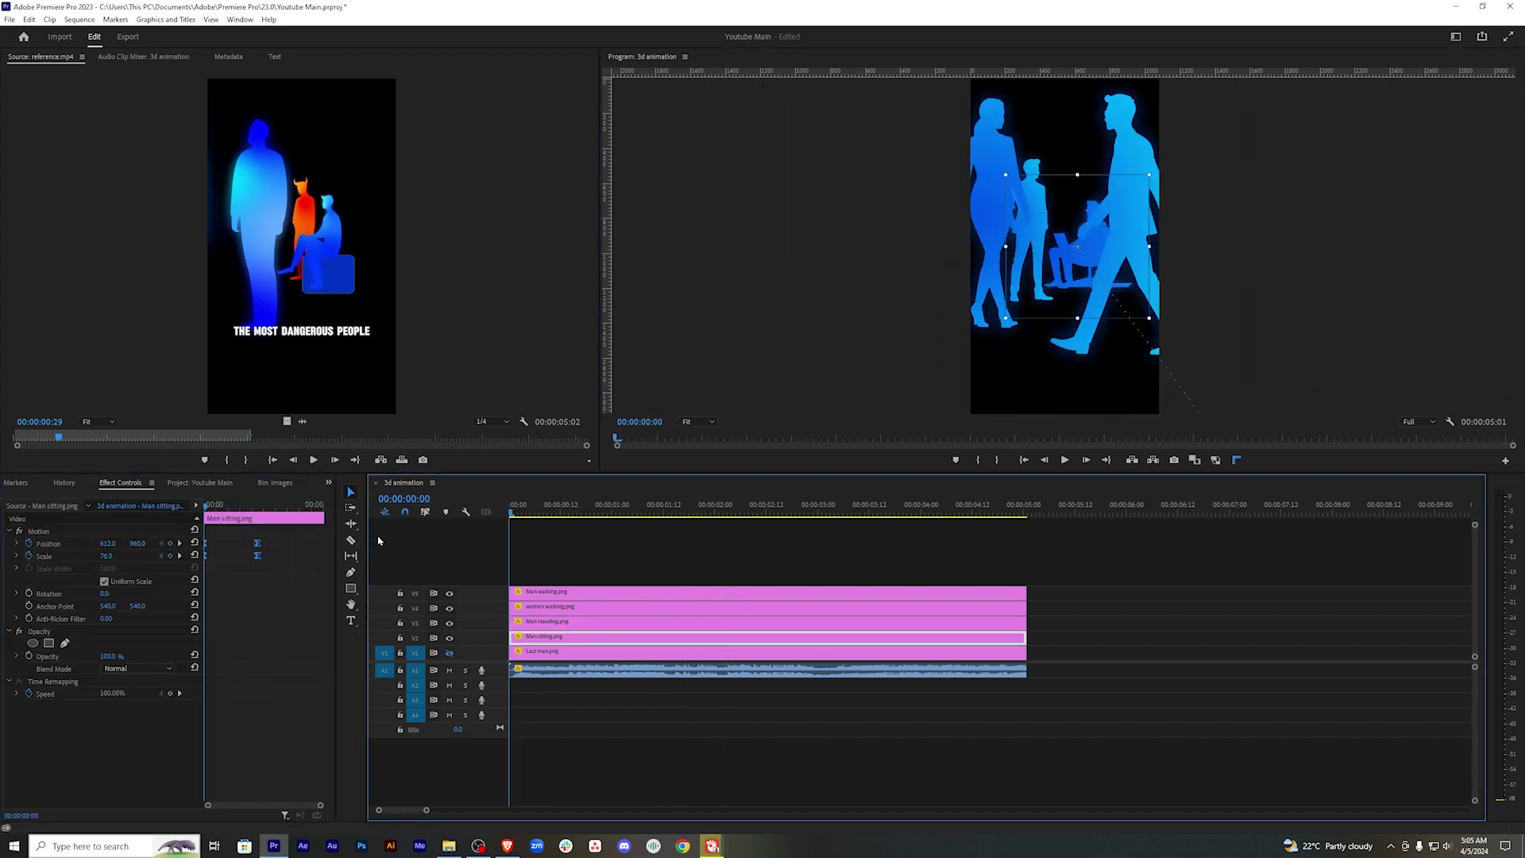
key("space")
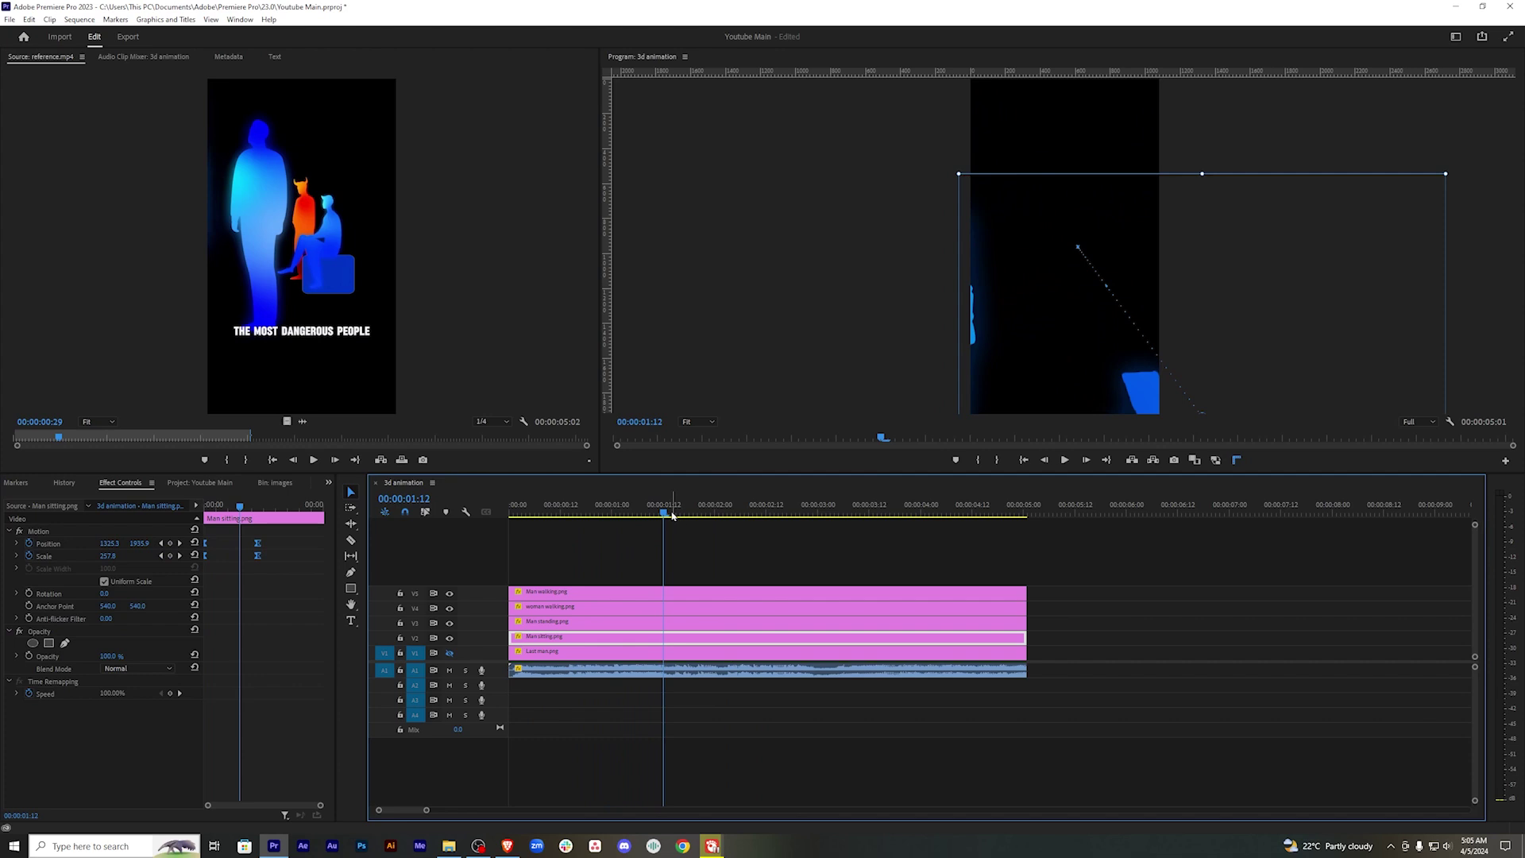
Move the sitting man's keyframes to 00:00:02:19 and replay the animation.
left_click_drag(672, 515, 800, 509)
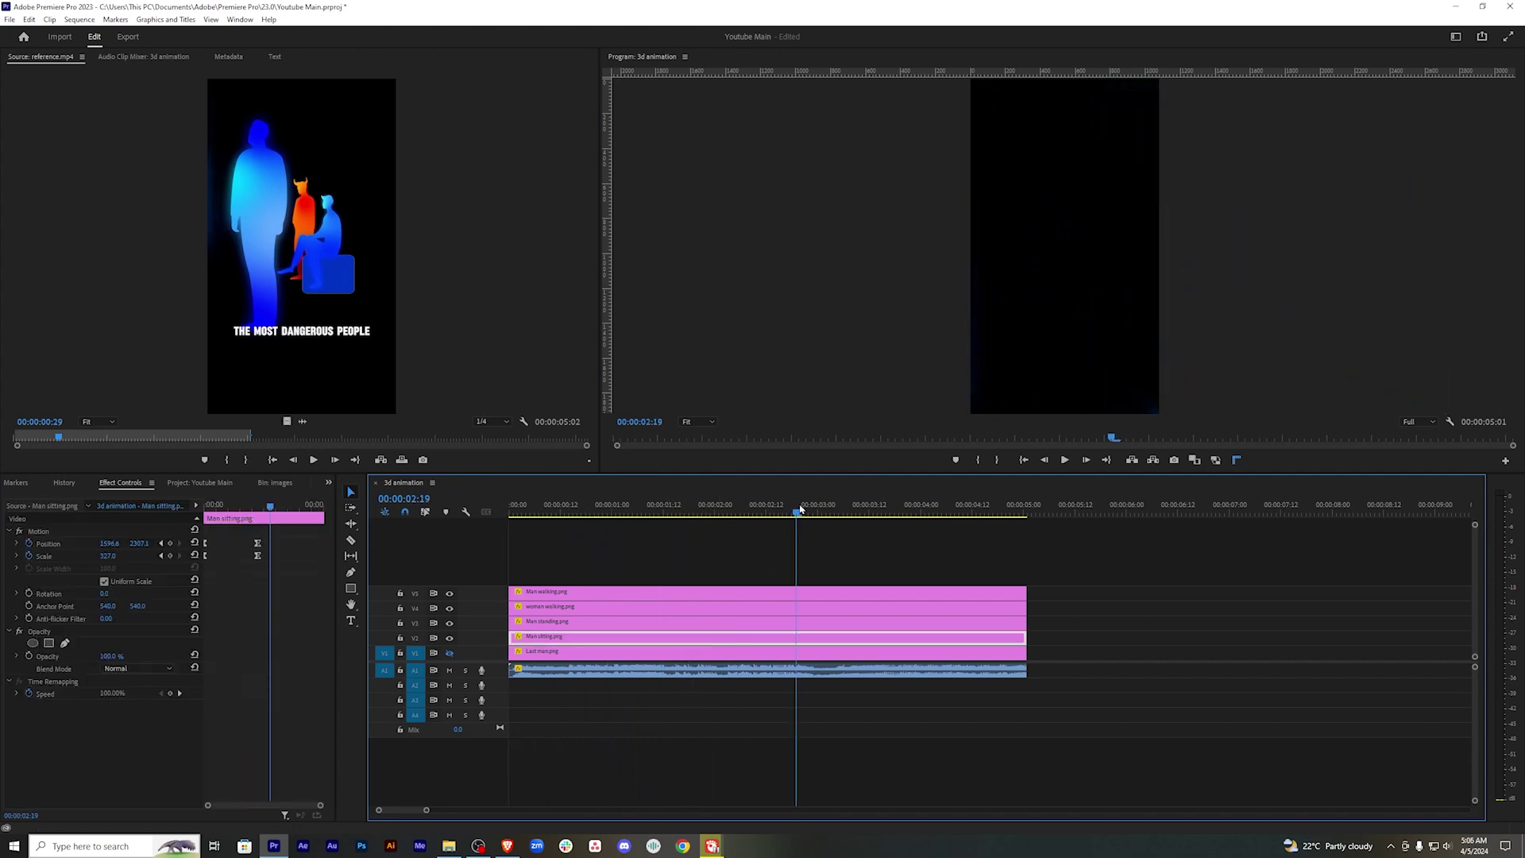
left_click_drag(257, 548, 270, 549)
left_click(38, 530)
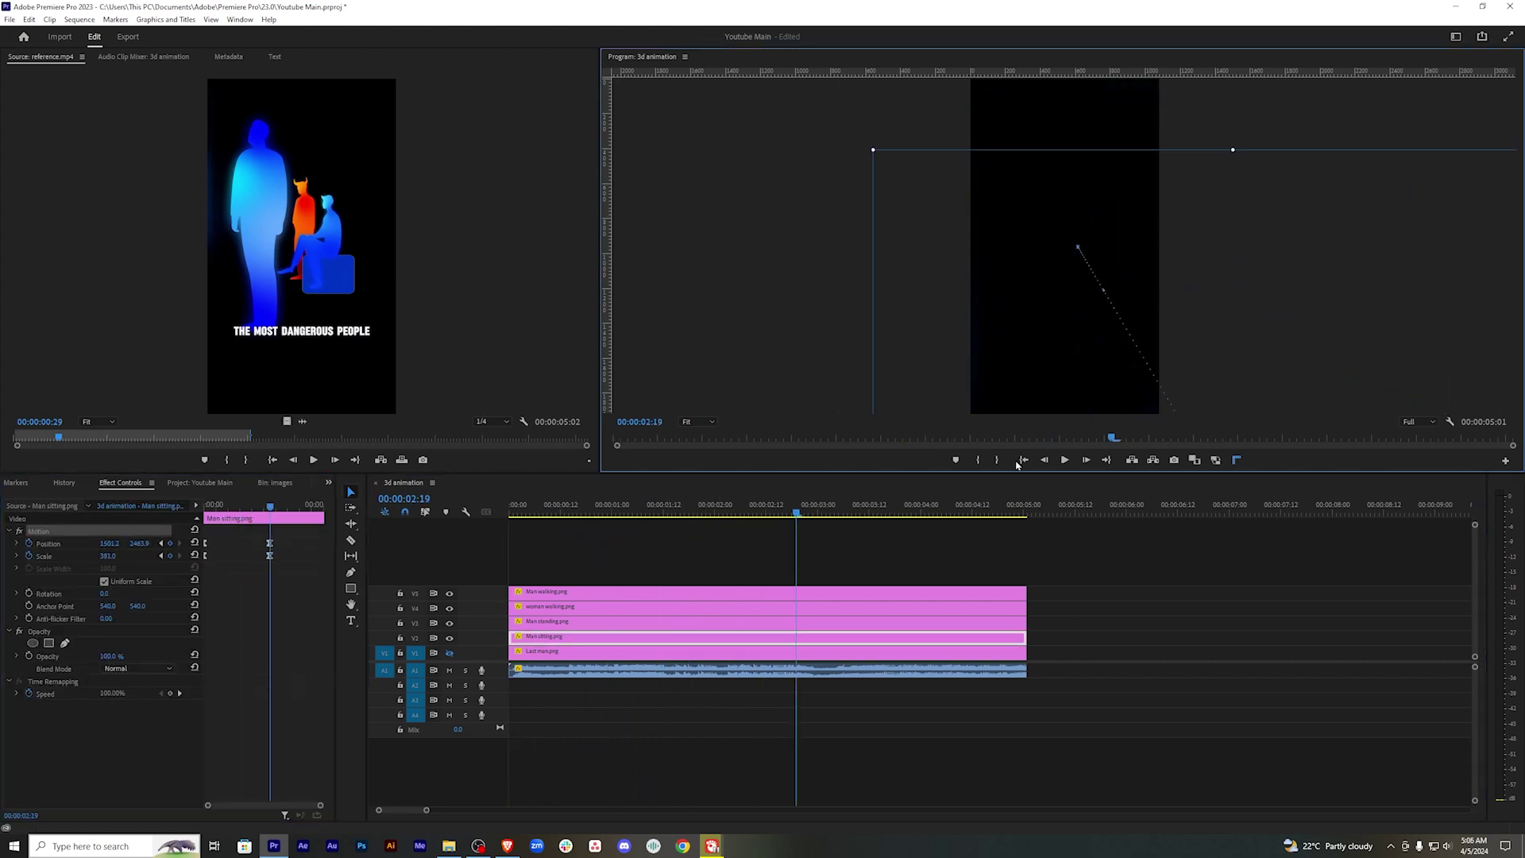
left_click(464, 527)
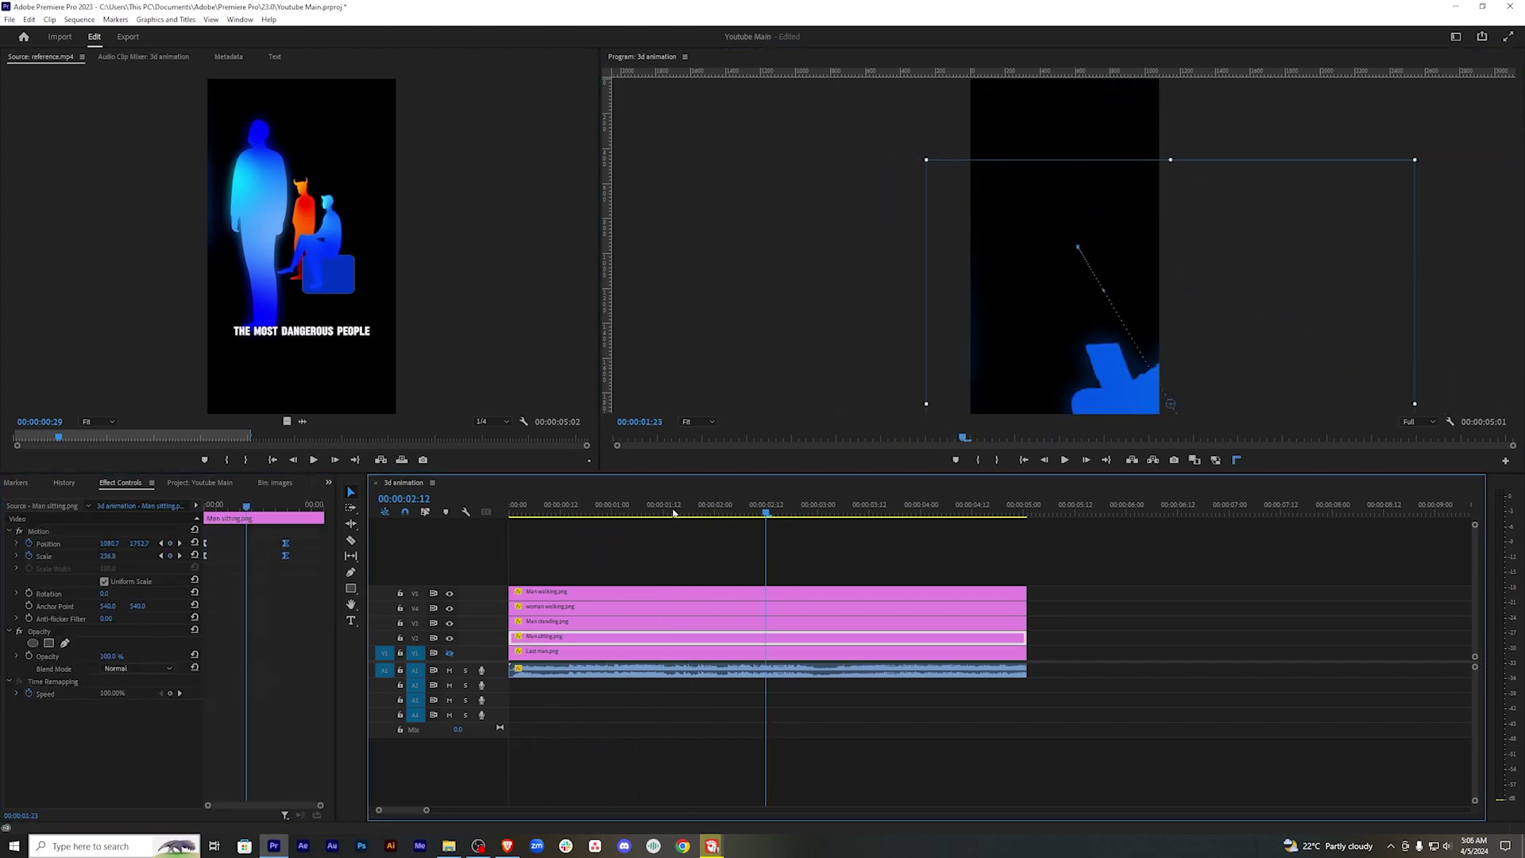
key("Home")
key("space")
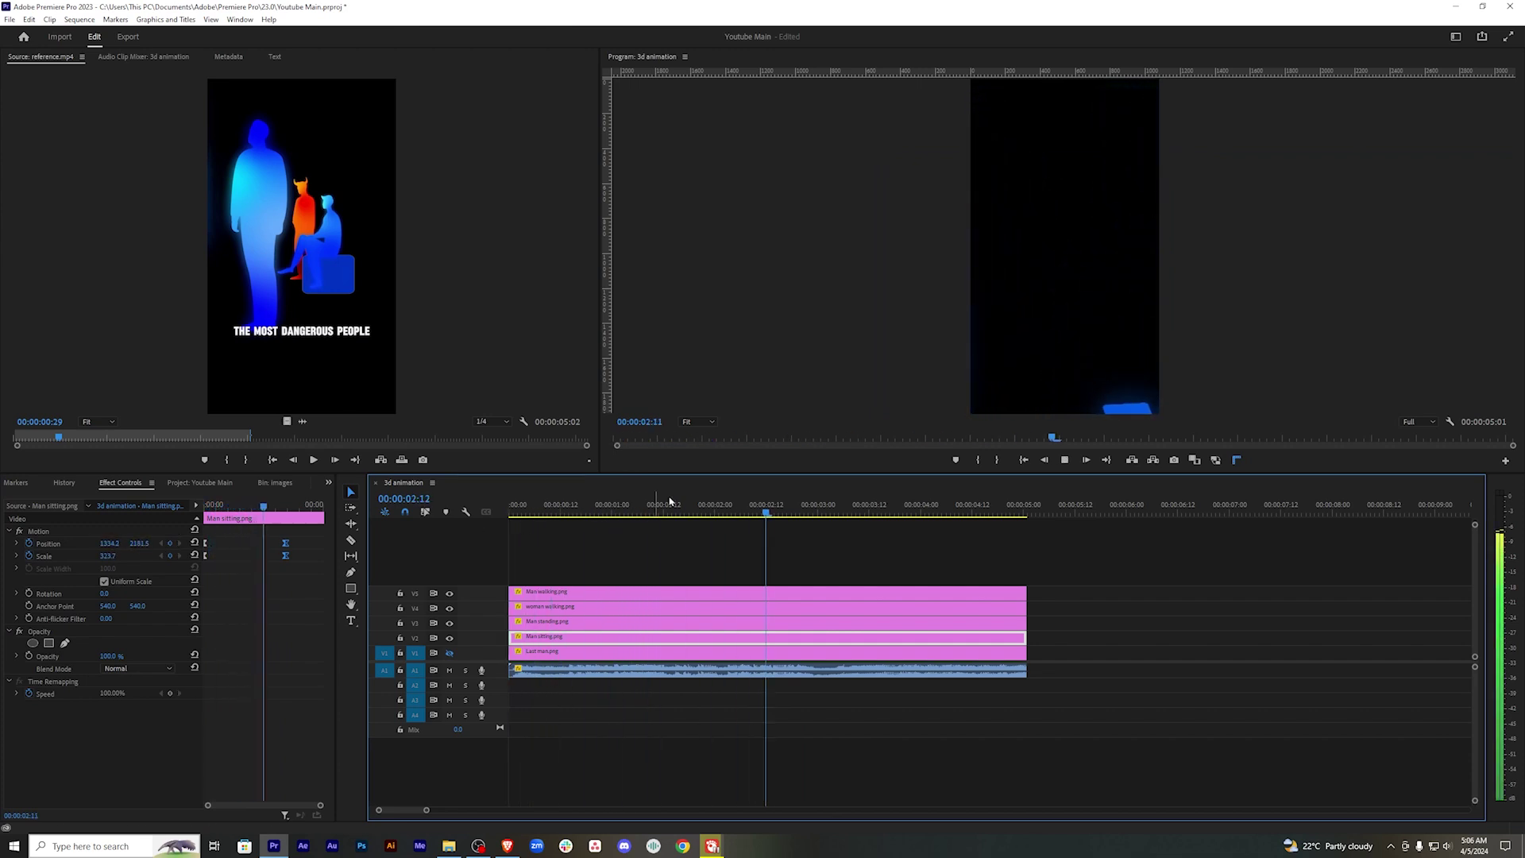
key("space")
Check frames 00:00:00:12 and 00:00:00:15, then select the Last man clip.
key("Home")
left_click_drag(539, 515, 561, 510)
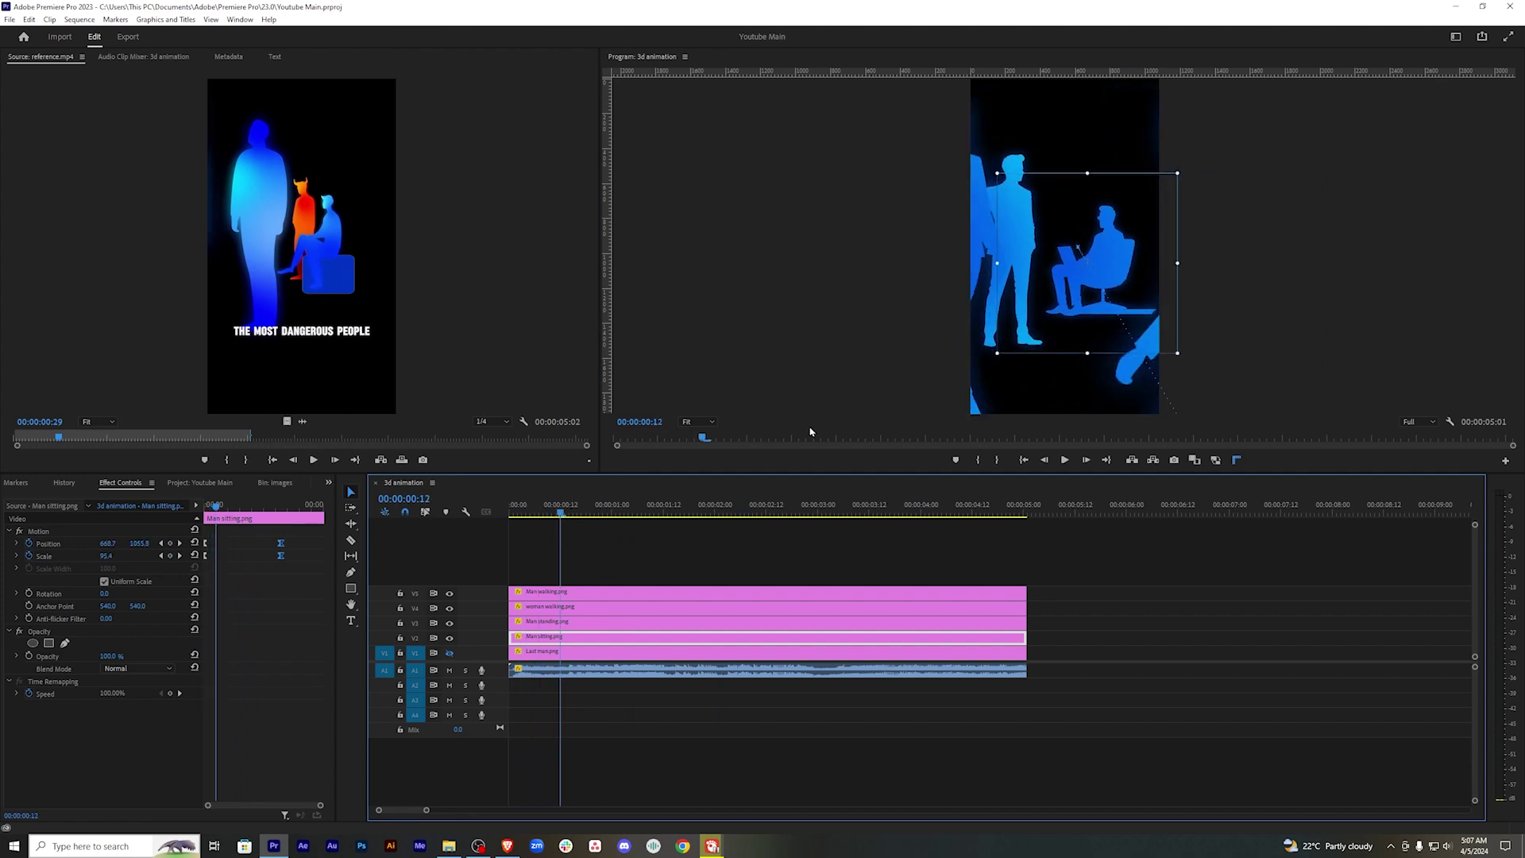
left_click_drag(559, 514, 515, 510)
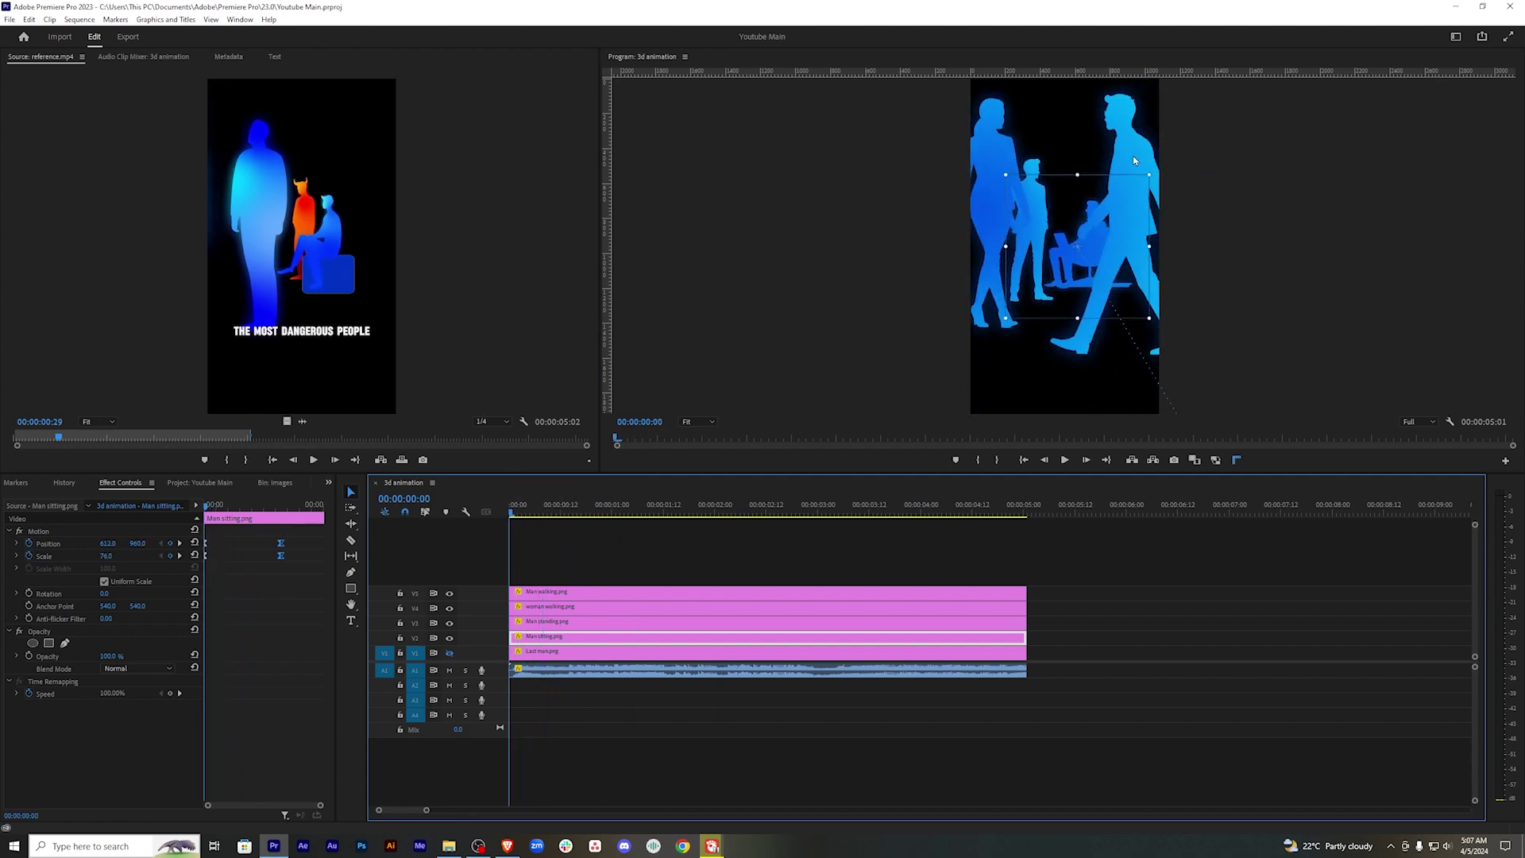
left_click_drag(515, 512, 599, 512)
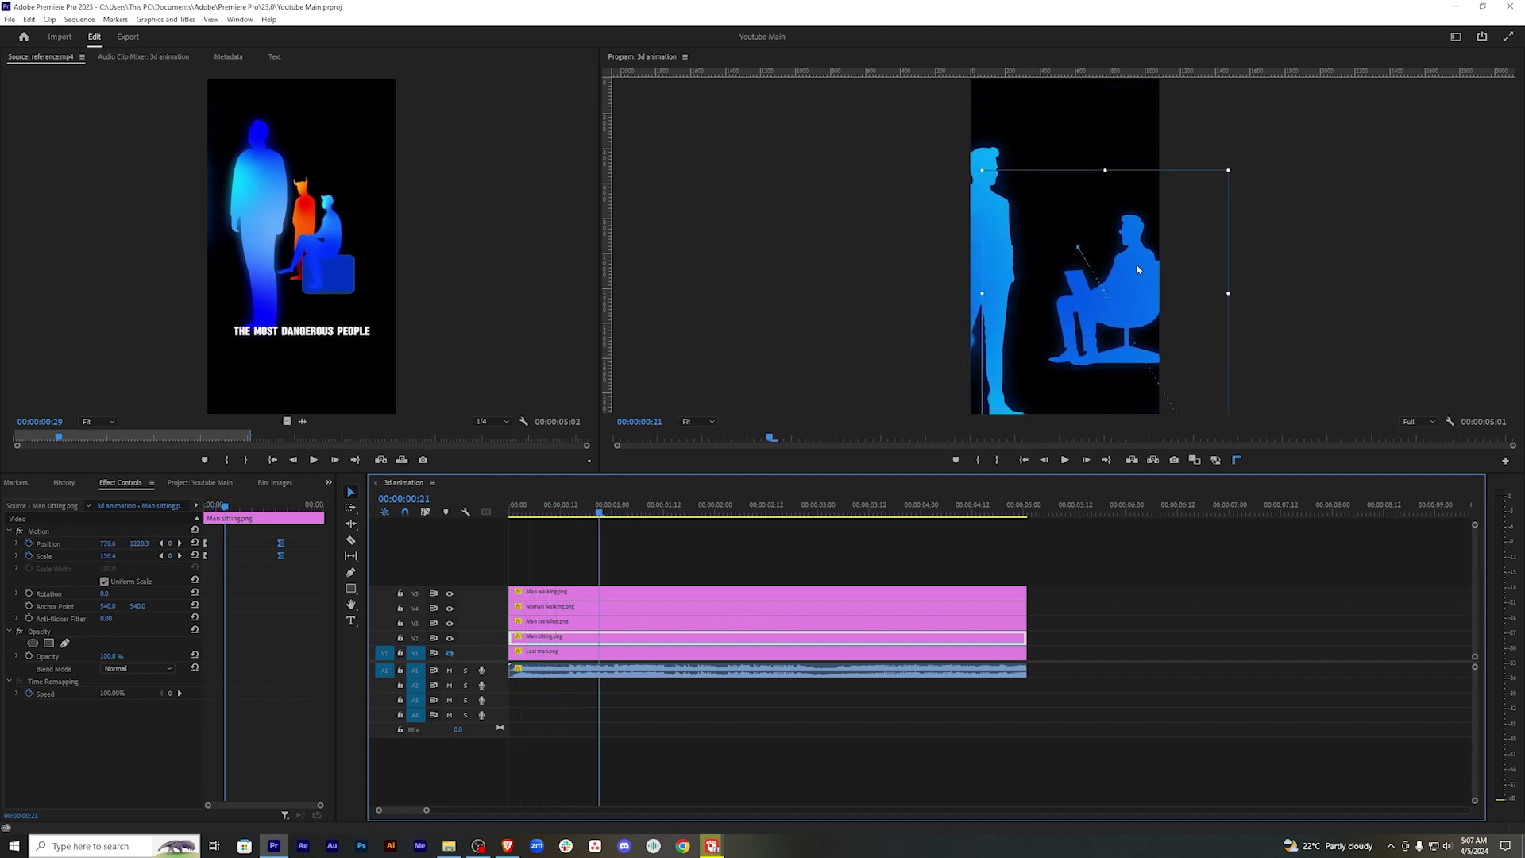
left_click(774, 509)
left_click(803, 552)
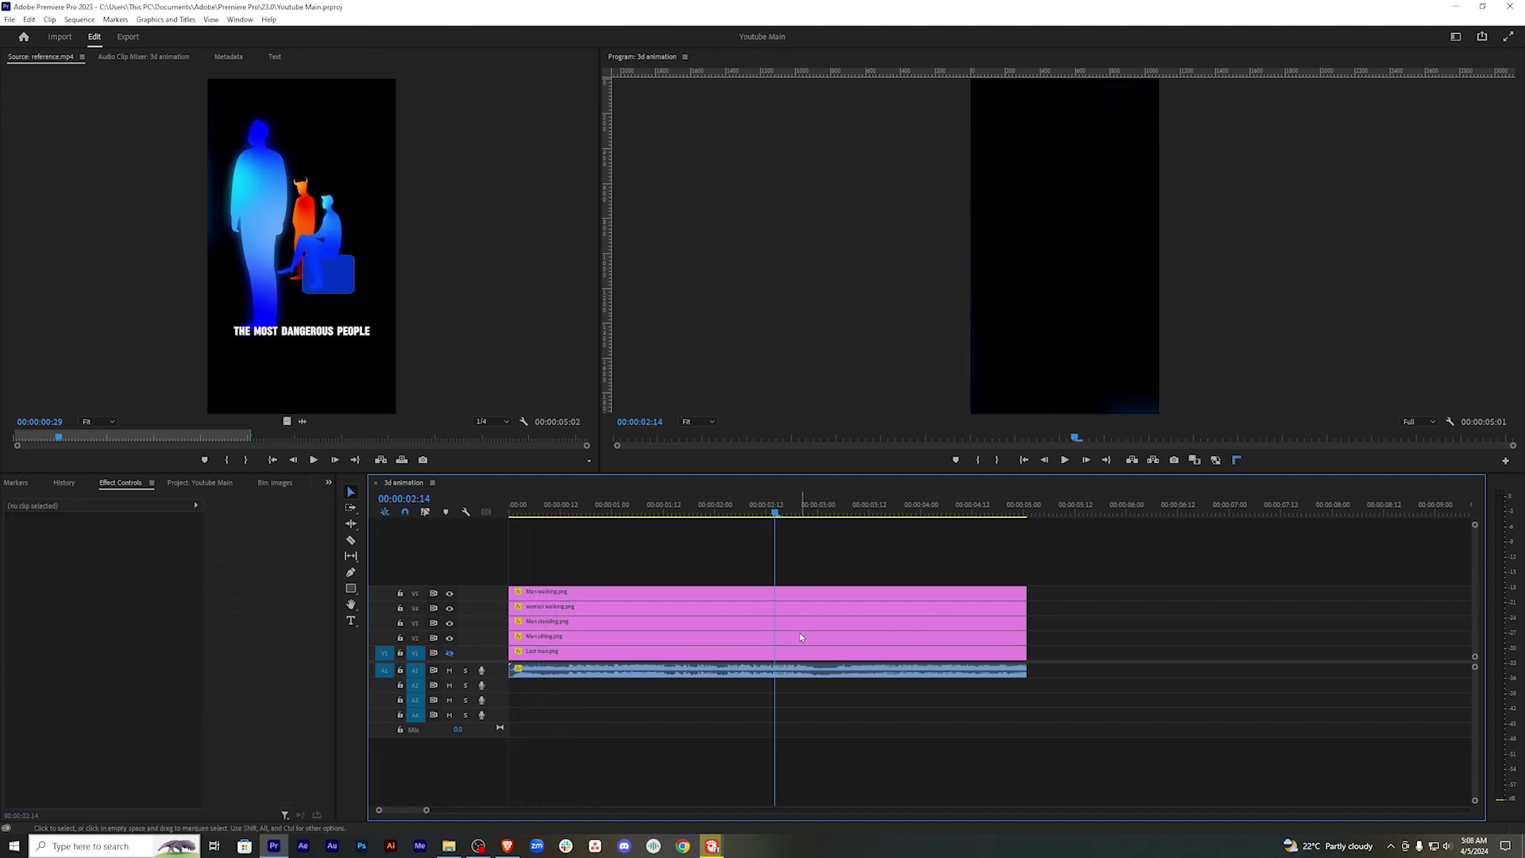
left_click(516, 651)
Keyframe the devil figure to Scale 298 and Position 645.6, 1506.9 at 03:04.
left_click(449, 653)
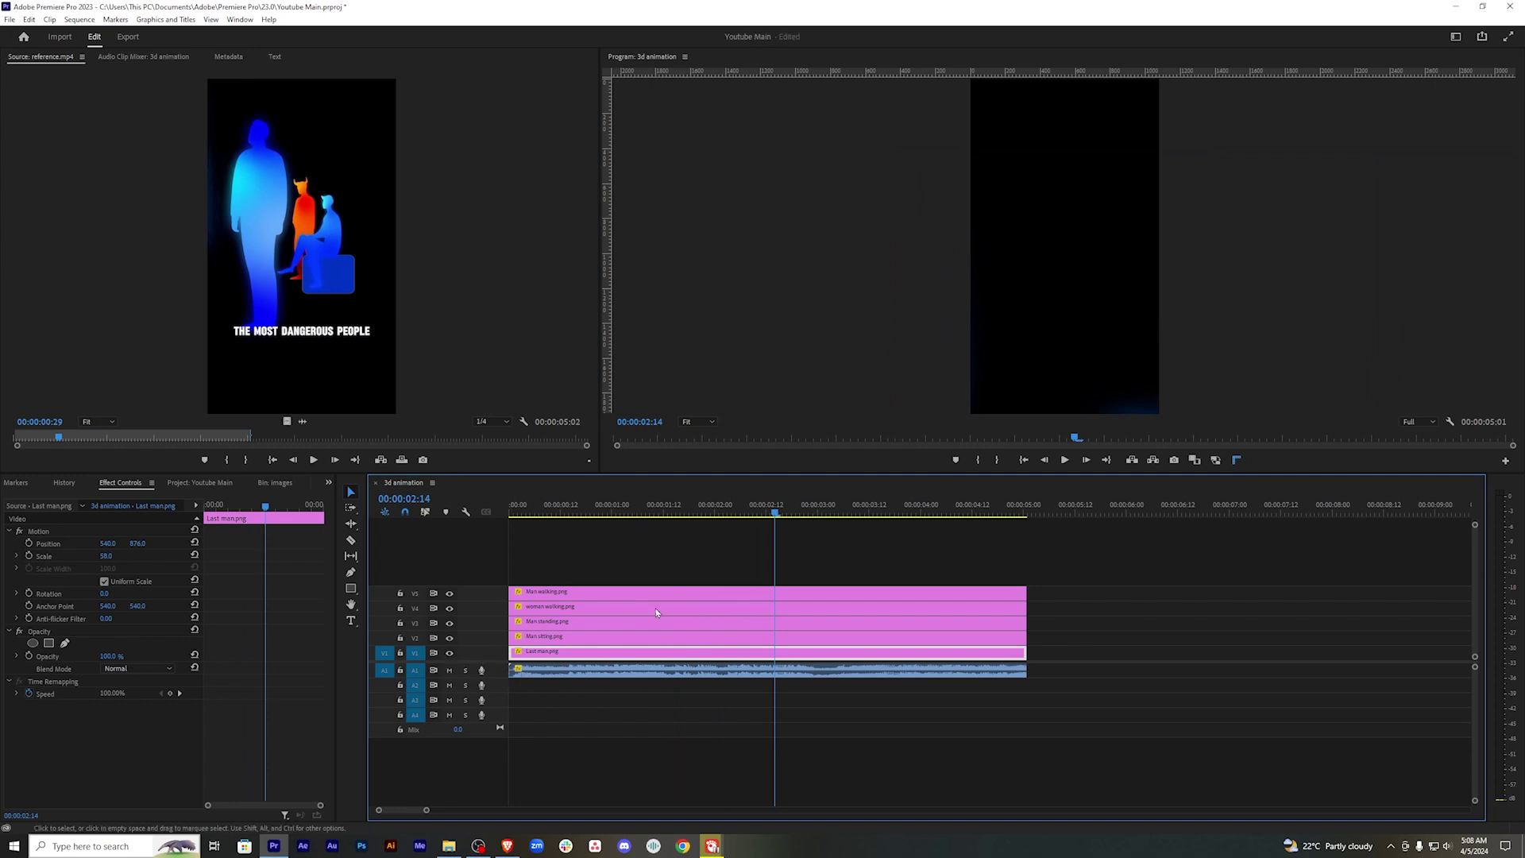
left_click(283, 539)
key("Home")
key("ctrl+v")
left_click_drag(617, 439, 1172, 450)
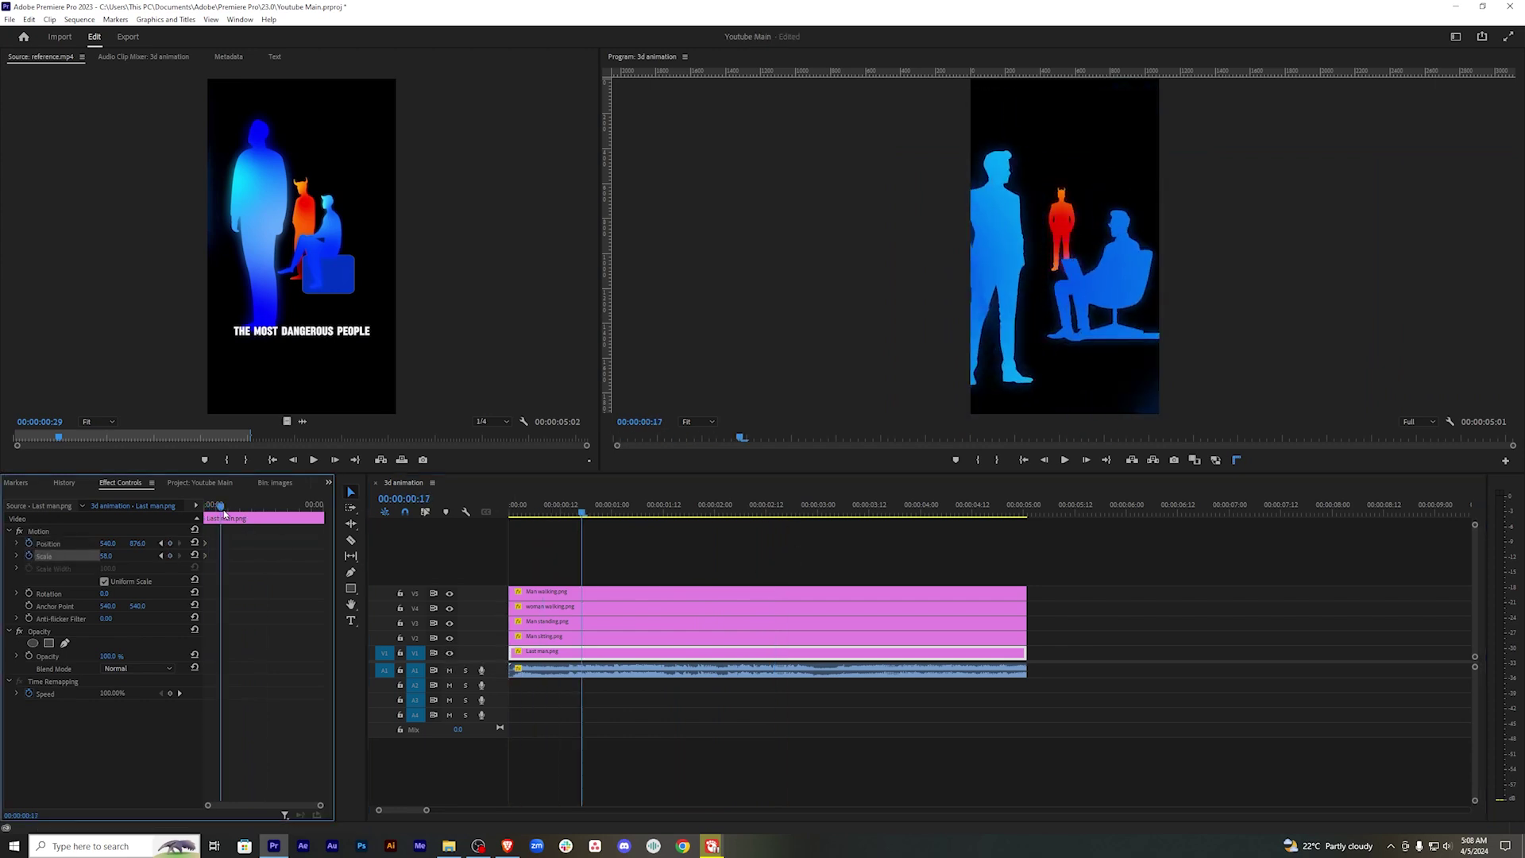
left_click_drag(1094, 230, 1112, 338)
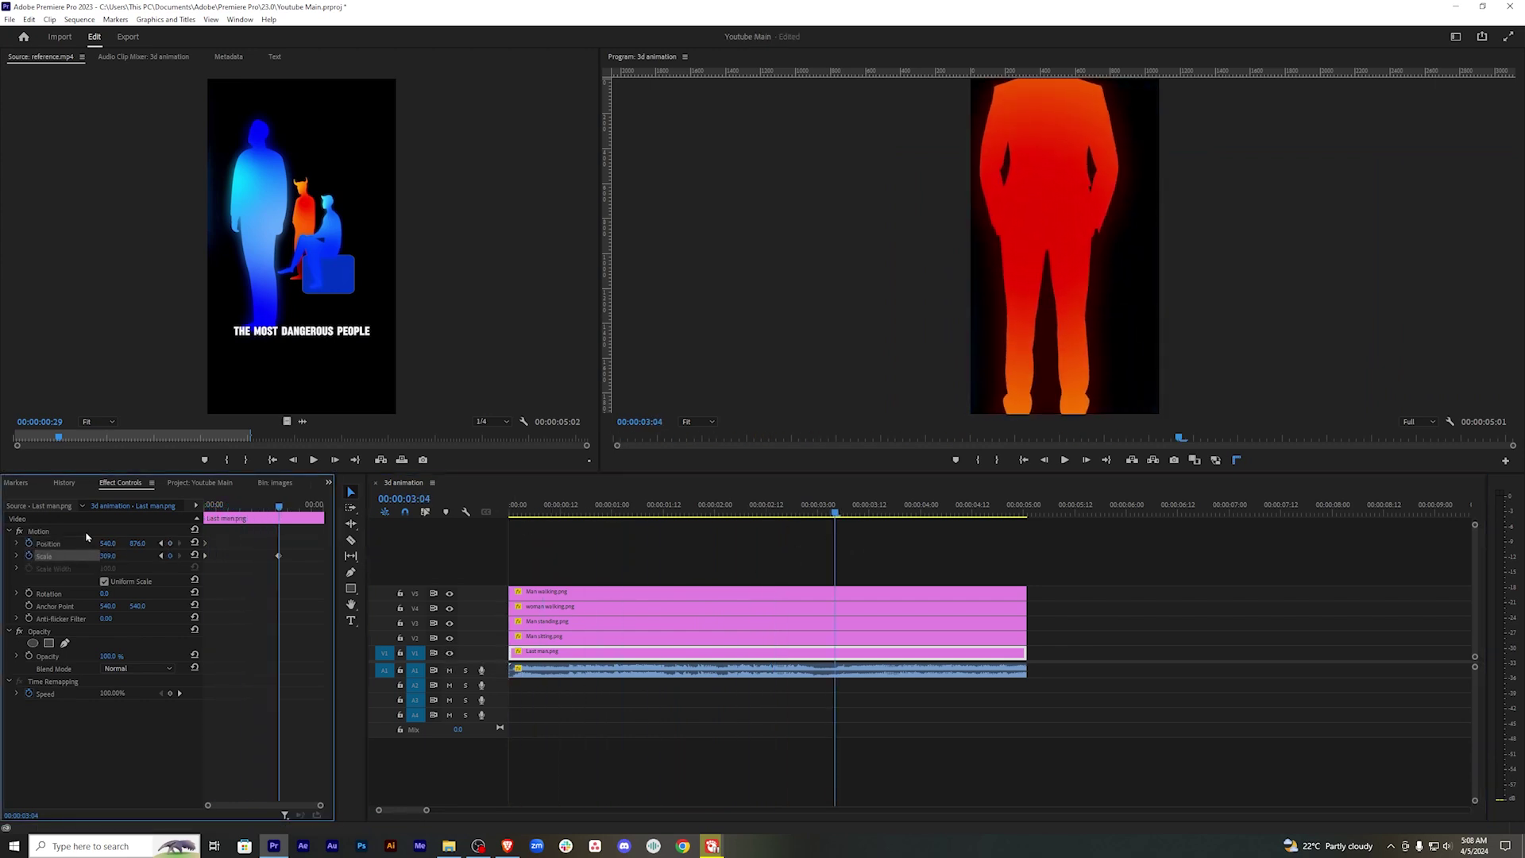
Preview the devil animation from the start and save the project.
left_click(706, 570)
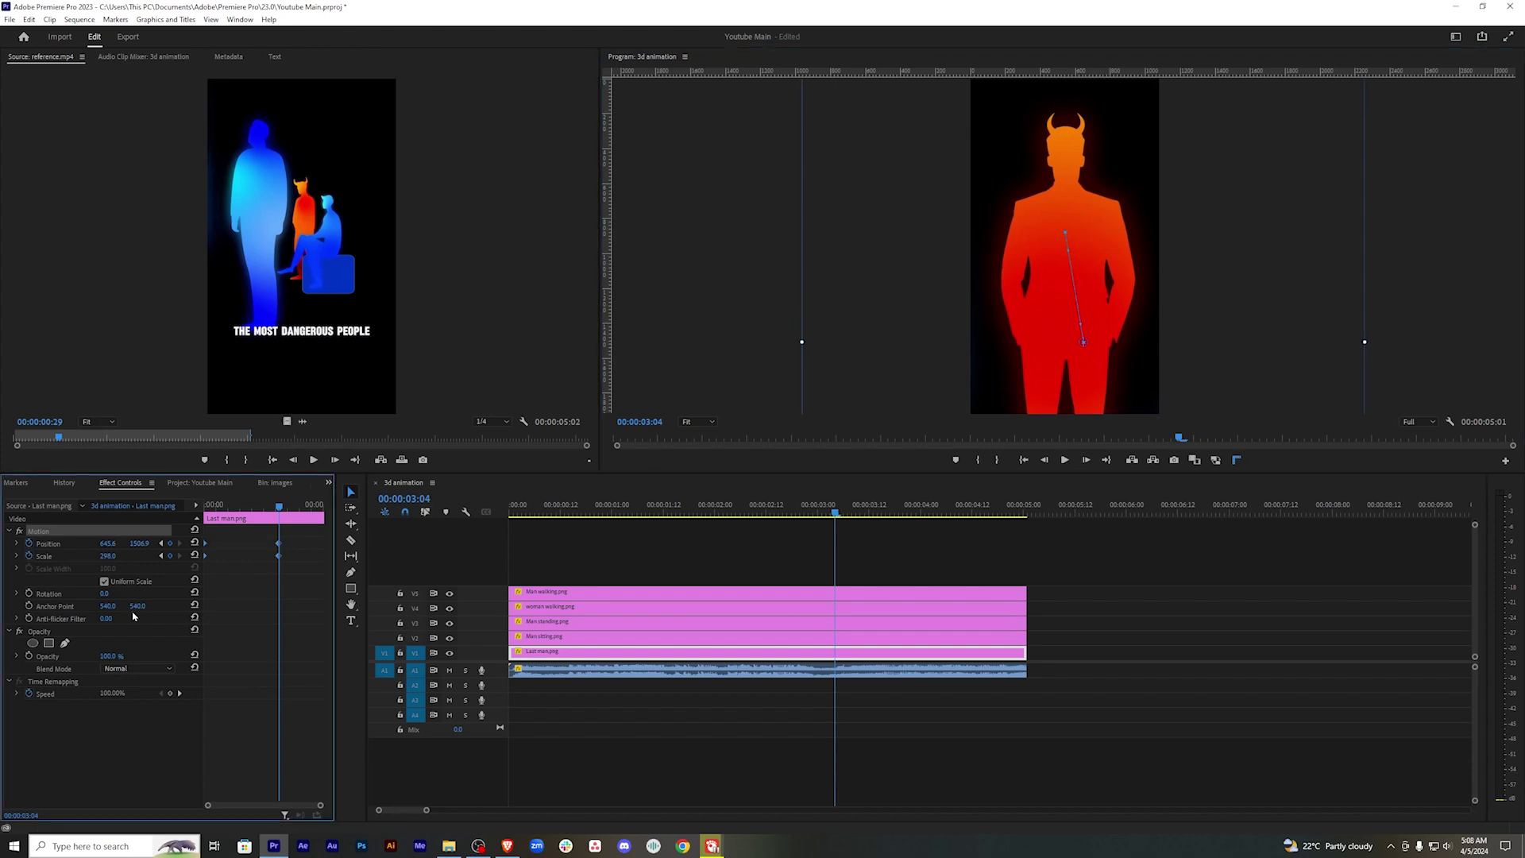
key("Home")
key("space")
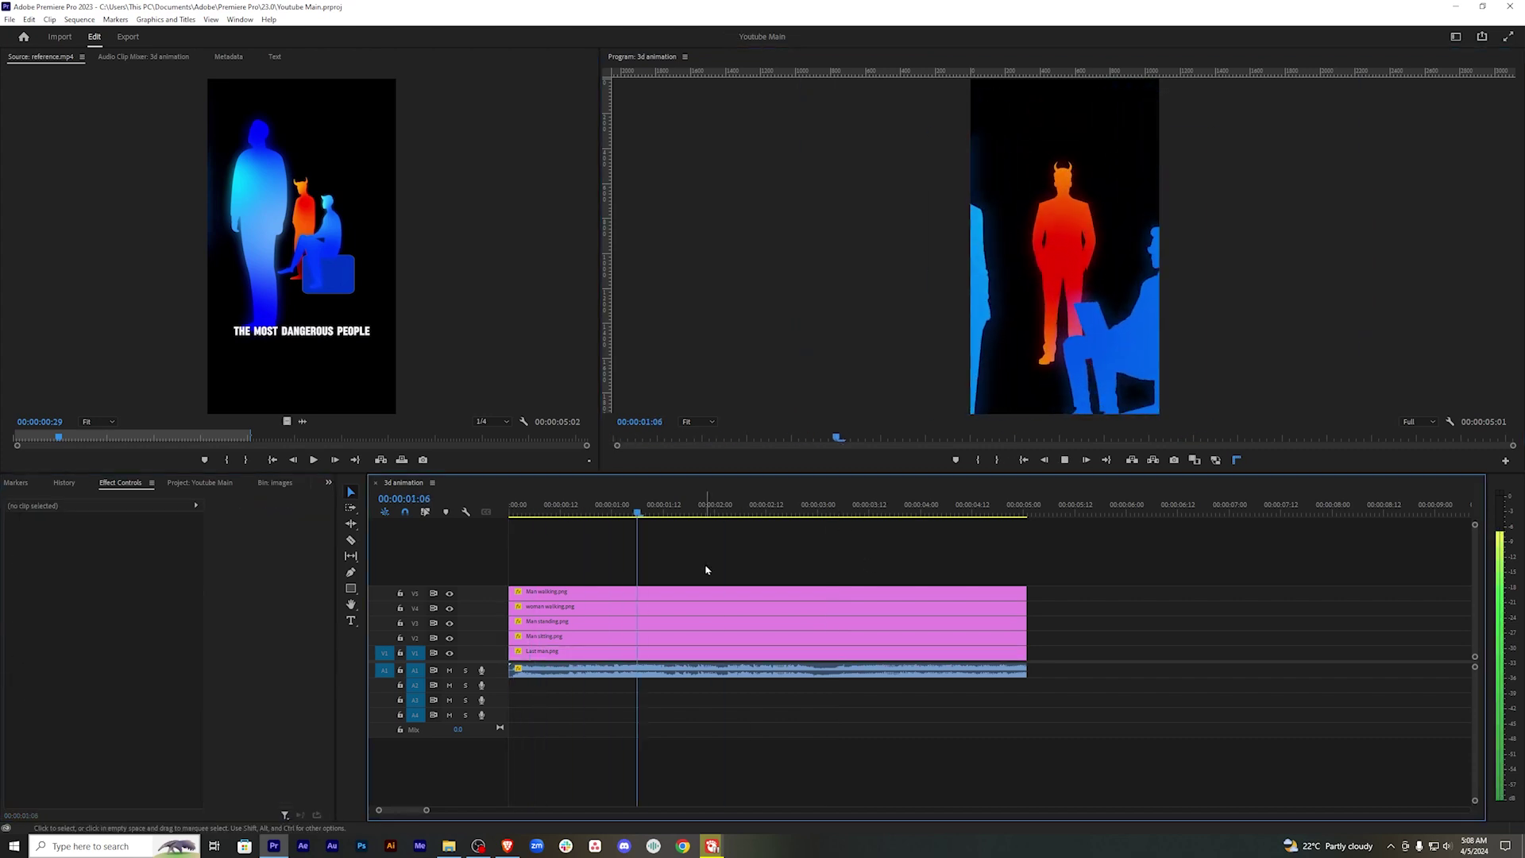
key("space")
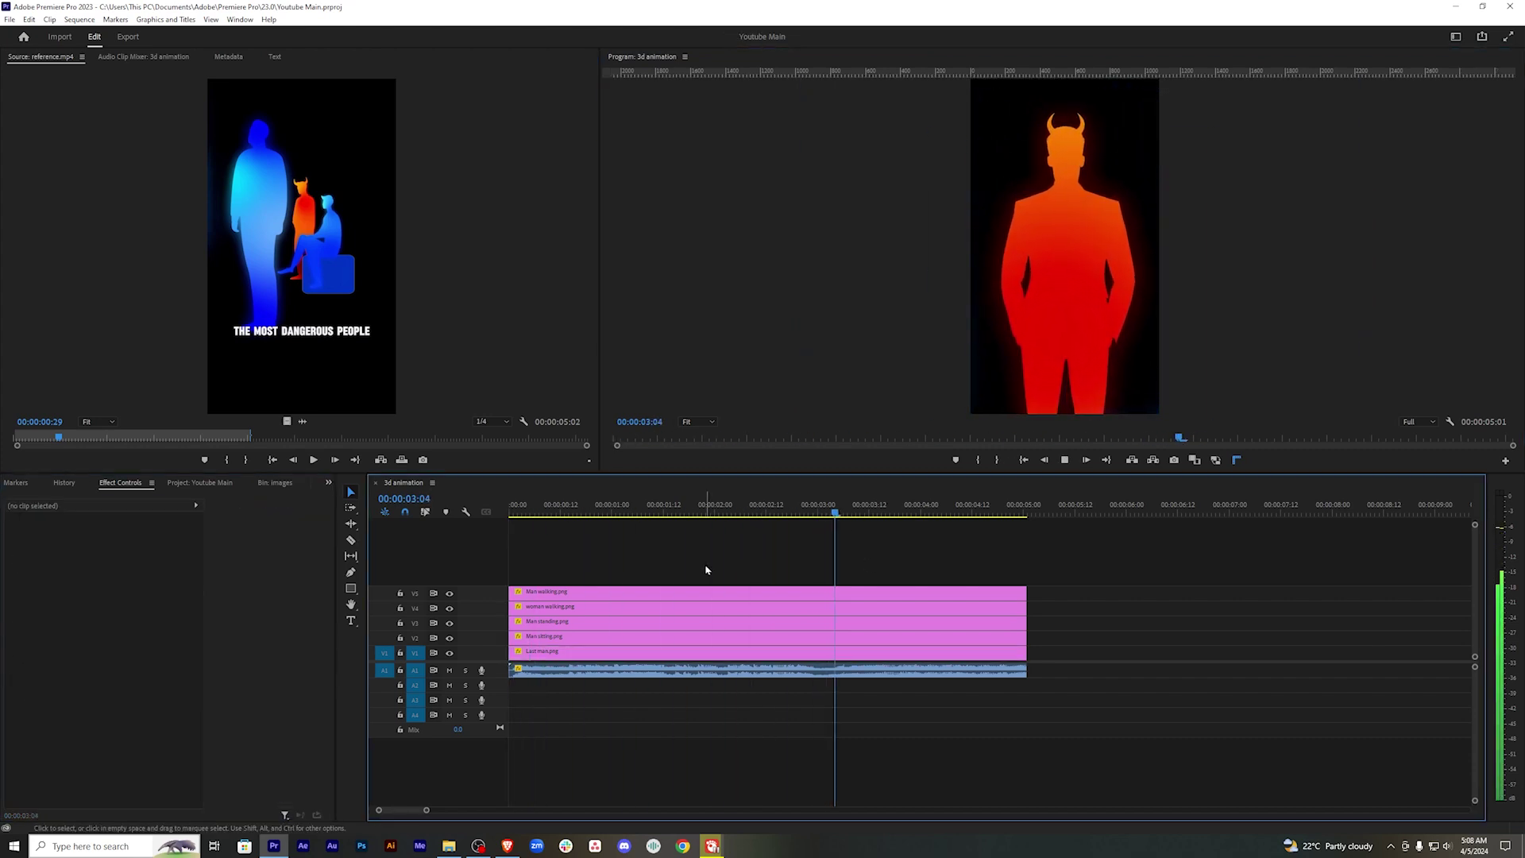
key("d")
key("ctrl+s")
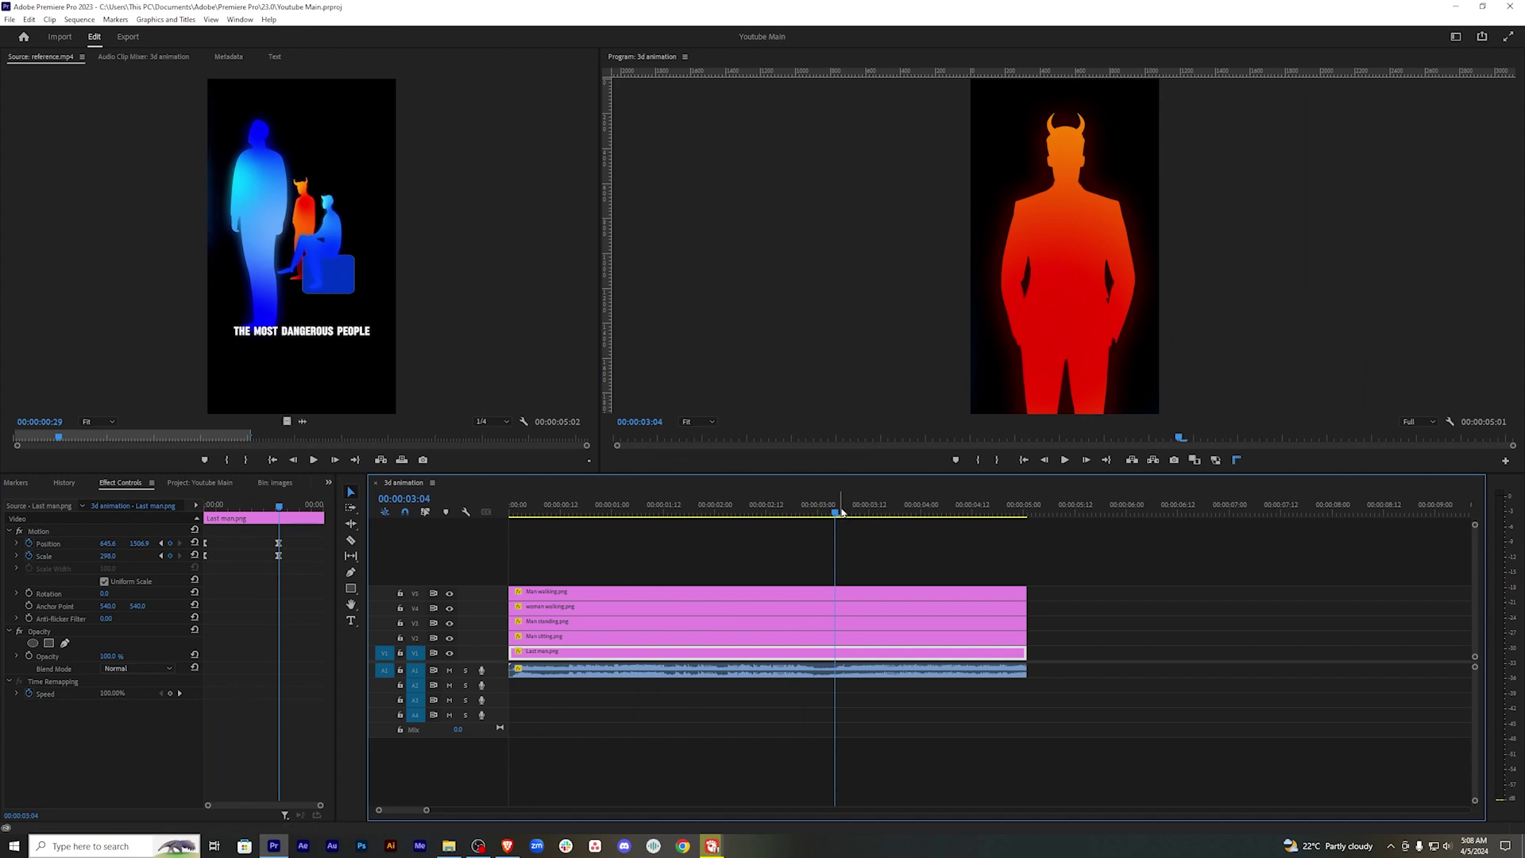
Compare the devil animation with the matching shot in the reference video.
mouse_move(839, 513)
left_mouse_down()
mouse_move(471, 504)
mouse_move(844, 513)
left_mouse_up()
left_click(66, 443)
mouse_move(67, 443)
left_mouse_down()
mouse_move(225, 429)
mouse_move(172, 438)
mouse_move(187, 436)
left_mouse_up()
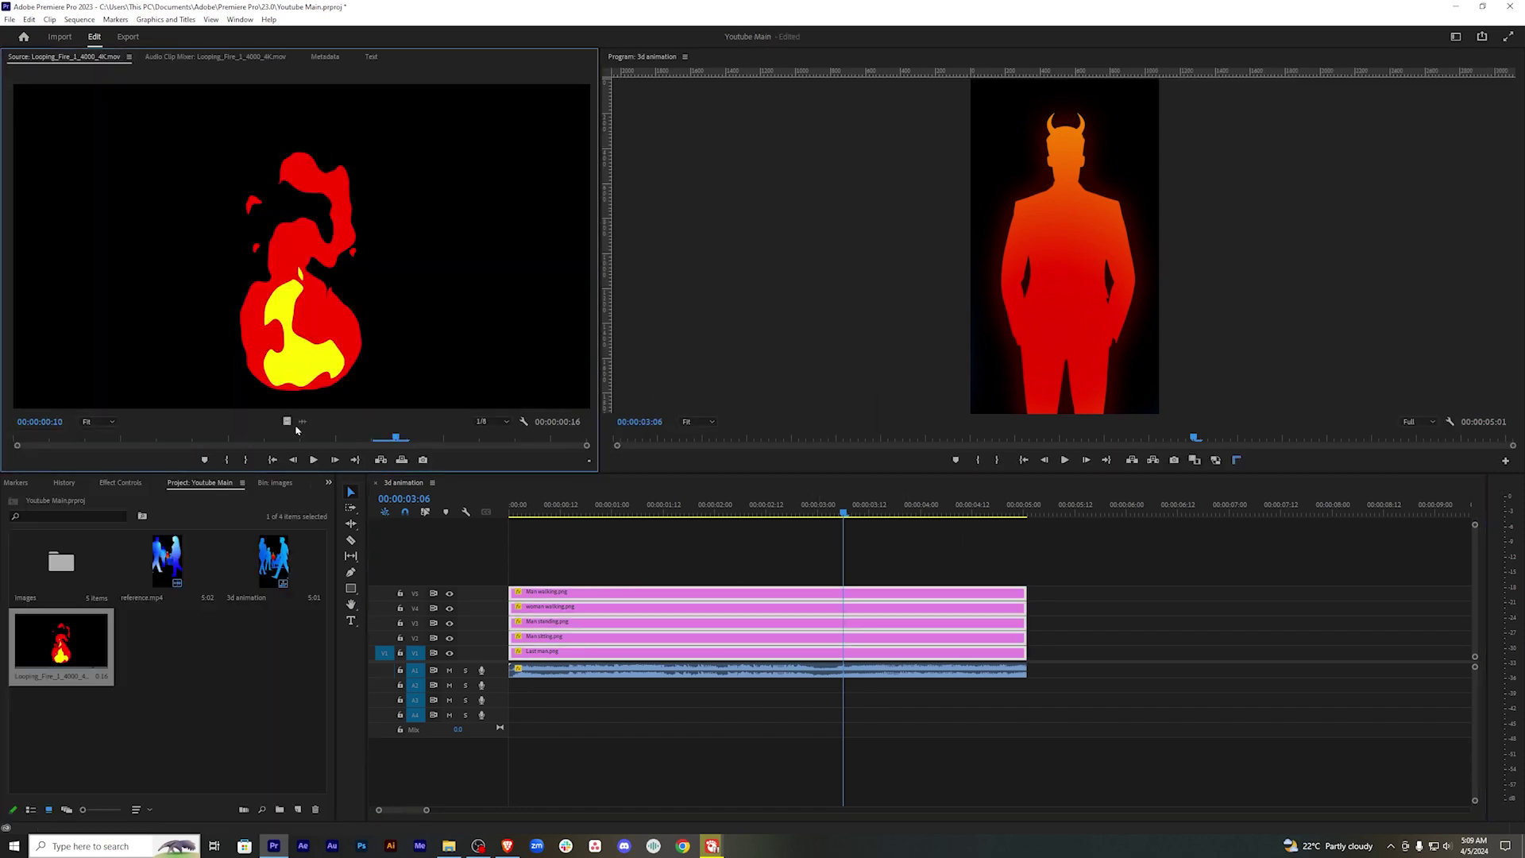
Preview the looping fire clip in the Source monitor and save the project.
mouse_move(296, 429)
left_mouse_down()
mouse_move(316, 437)
mouse_move(13, 421)
mouse_move(561, 436)
mouse_move(2, 455)
left_mouse_up()
left_click(182, 711)
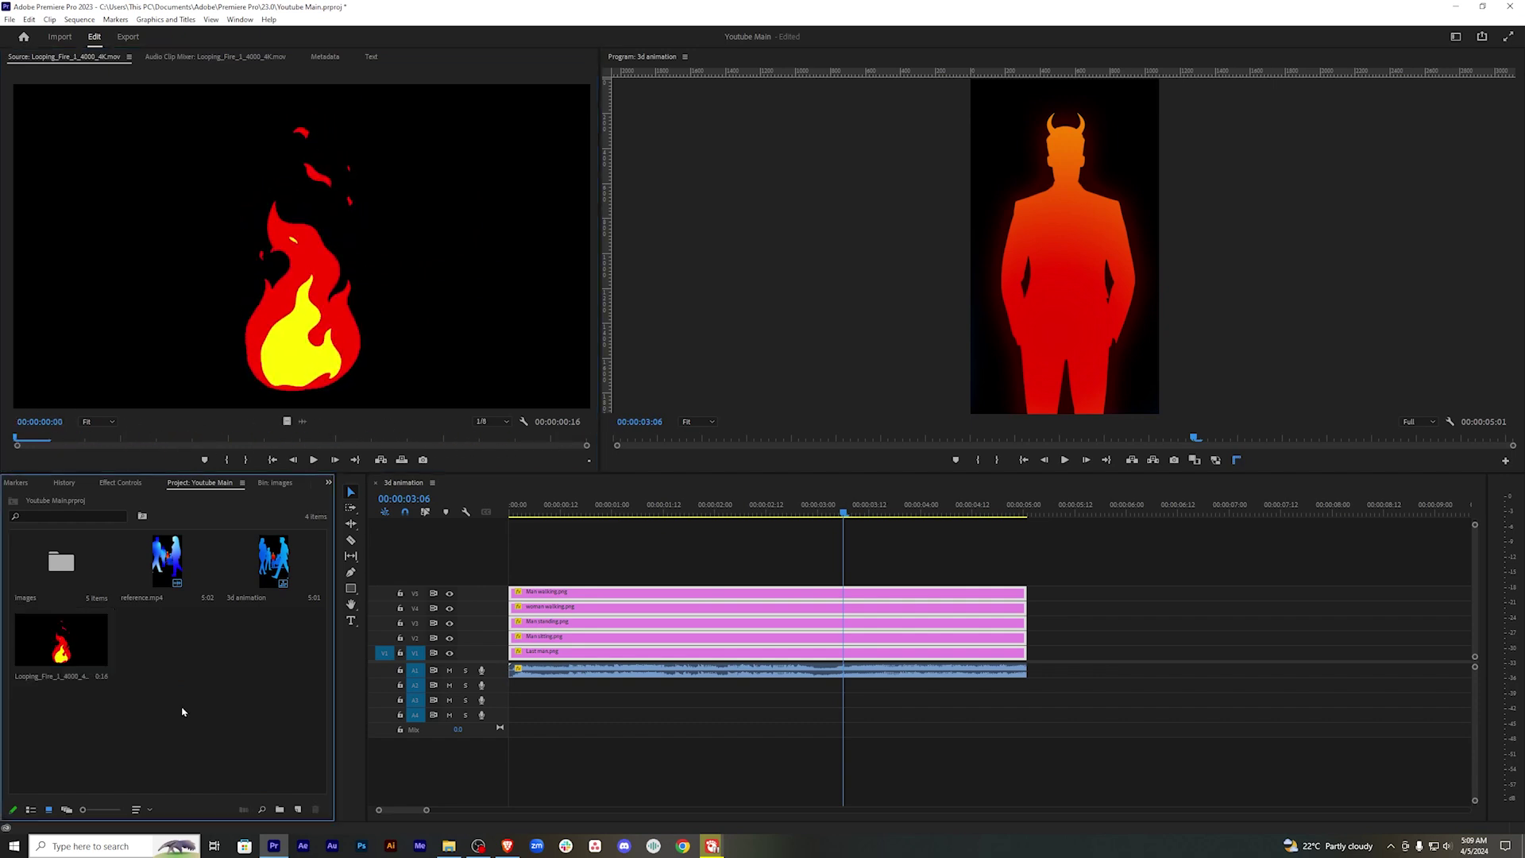
key("ctrl+s")
Shift the silhouette clips up one track and place the fire clip on V1.
mouse_move(193, 436)
left_mouse_down()
mouse_move(102, 436)
mouse_move(370, 436)
left_mouse_up()
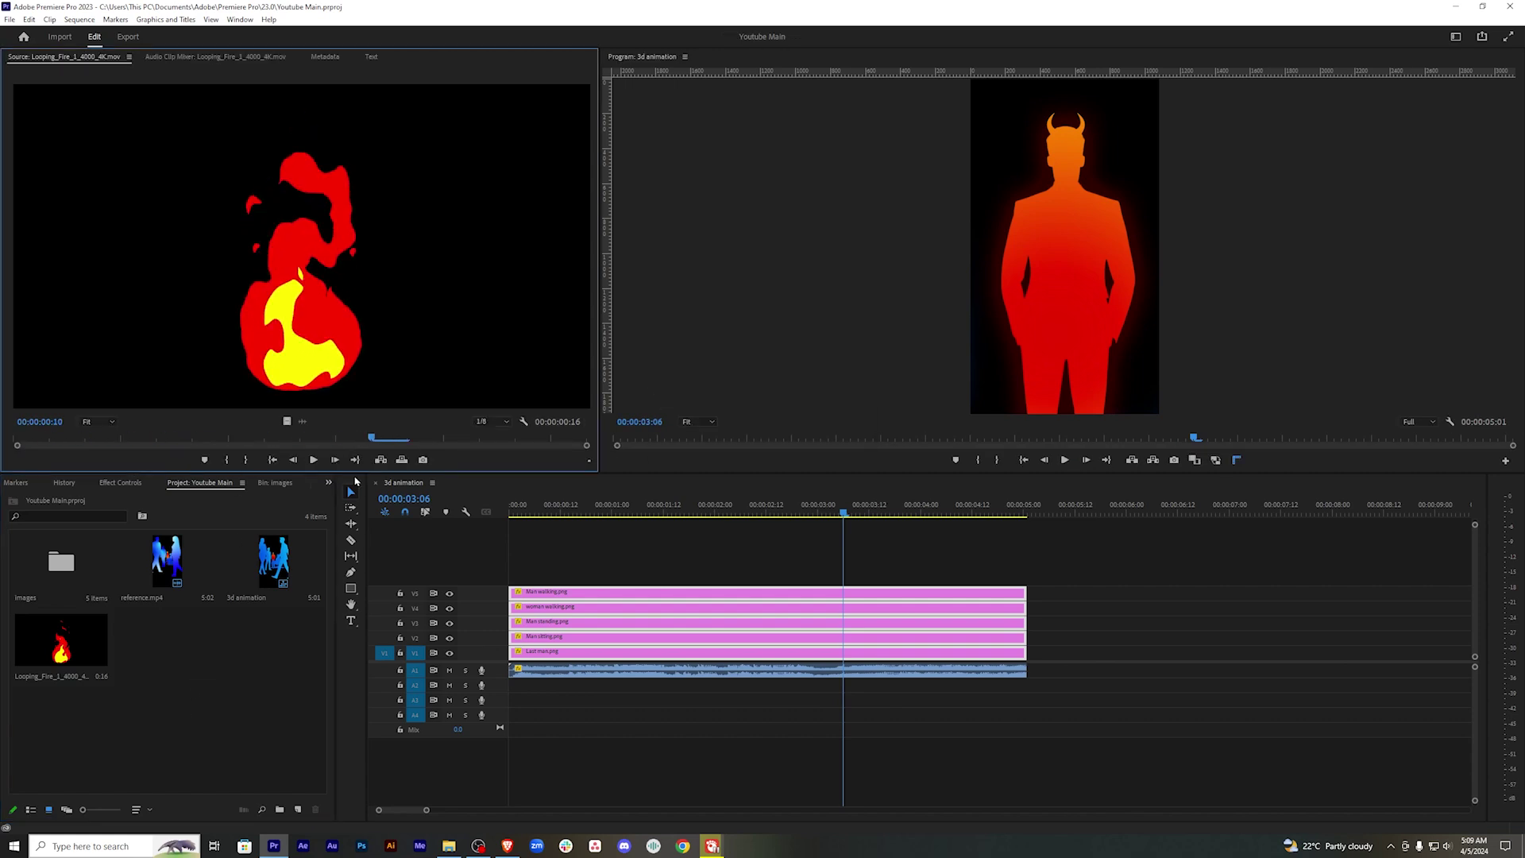
mouse_move(762, 567)
left_mouse_down()
mouse_move(783, 658)
mouse_move(784, 632)
left_mouse_up()
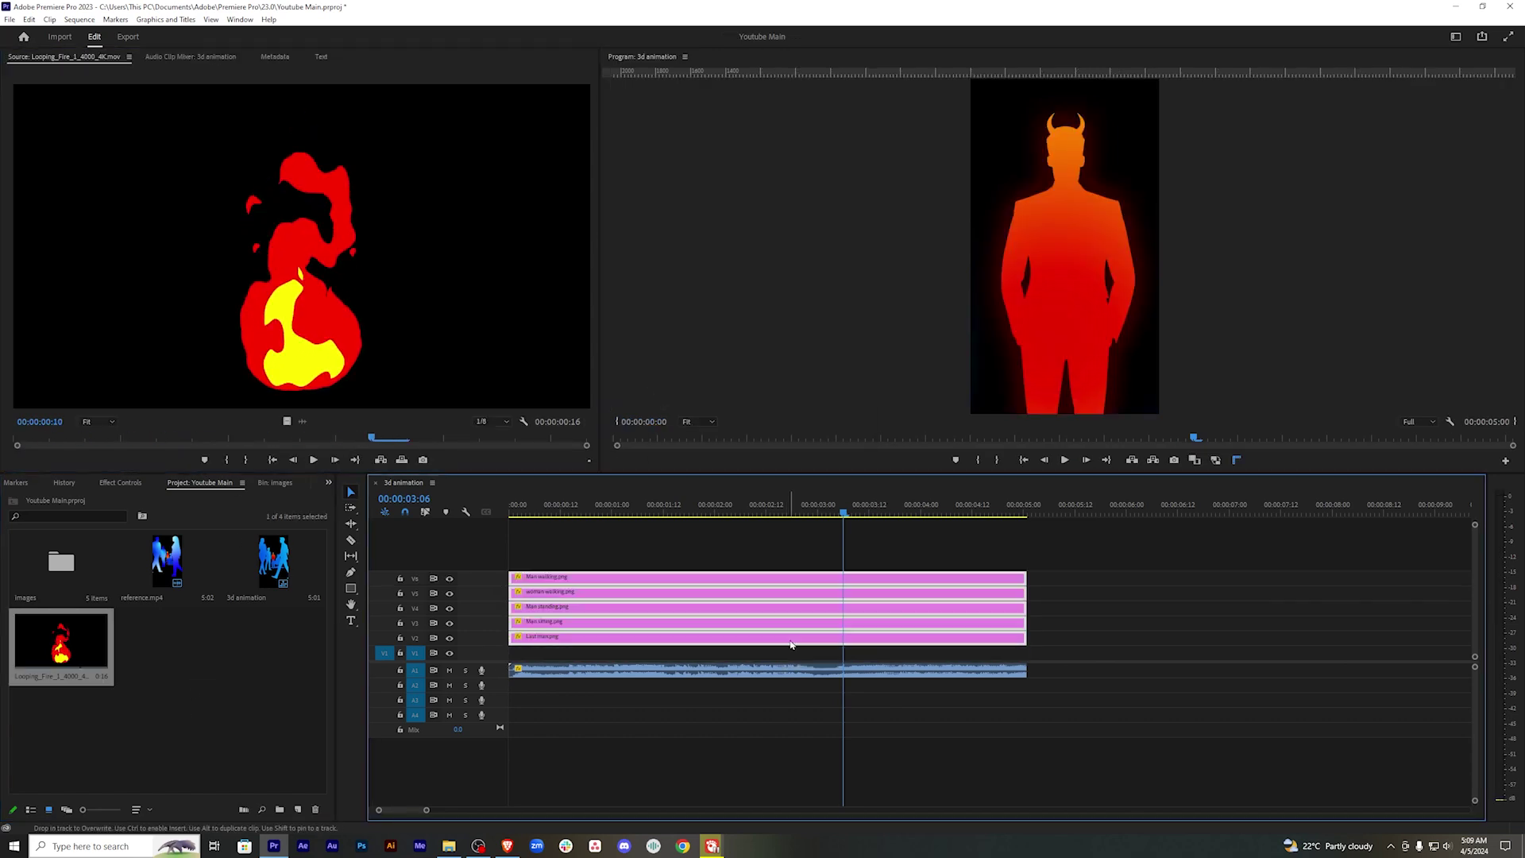
left_click_drag(286, 421, 859, 658)
key("space")
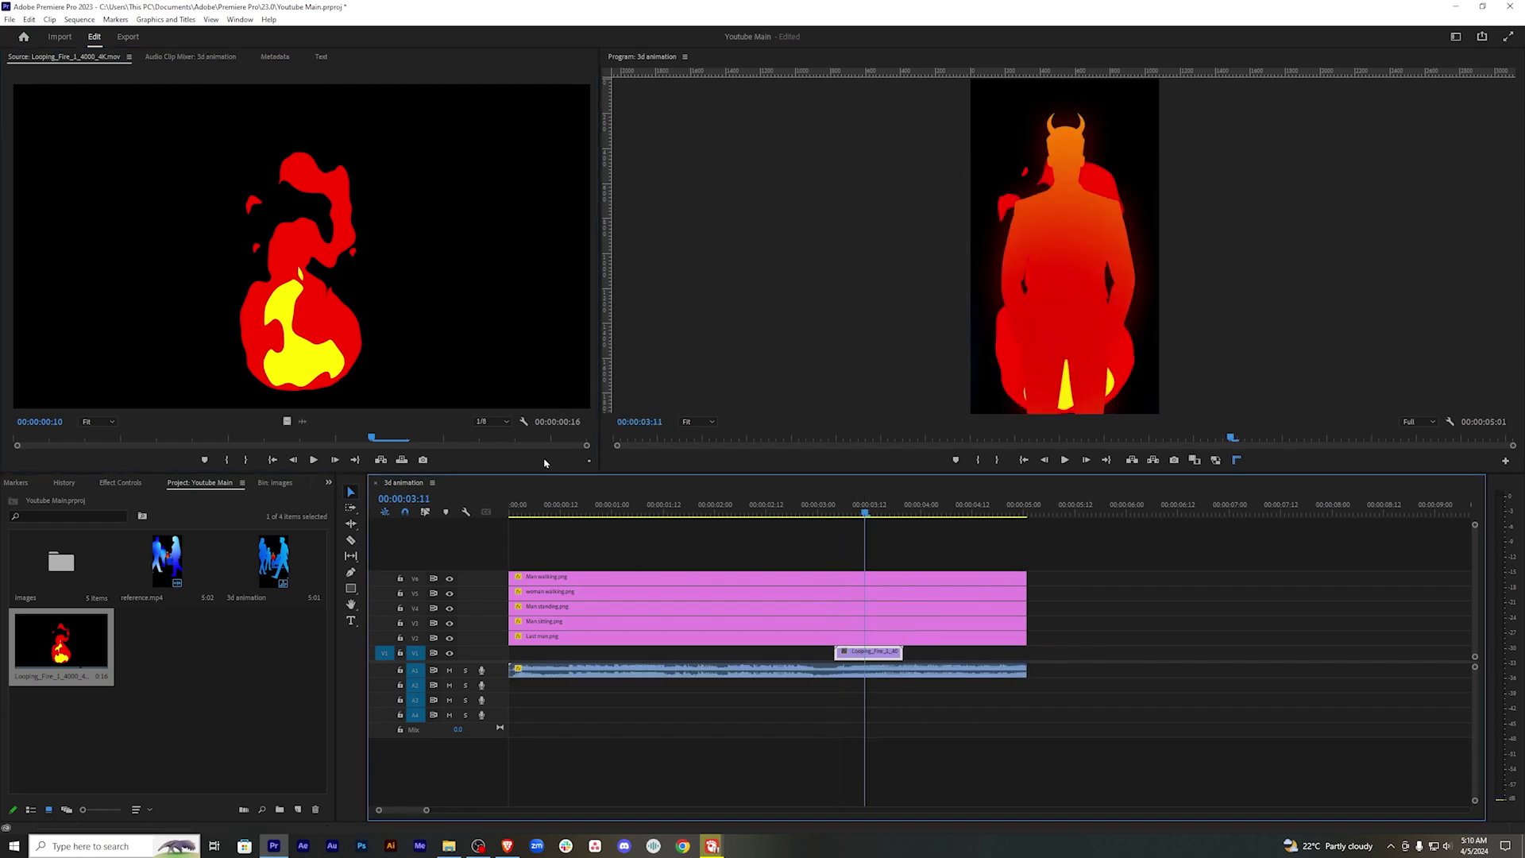
Set the fire clip's Scale to 128 and Position Y to 1080.
left_click(329, 483)
left_click(336, 553)
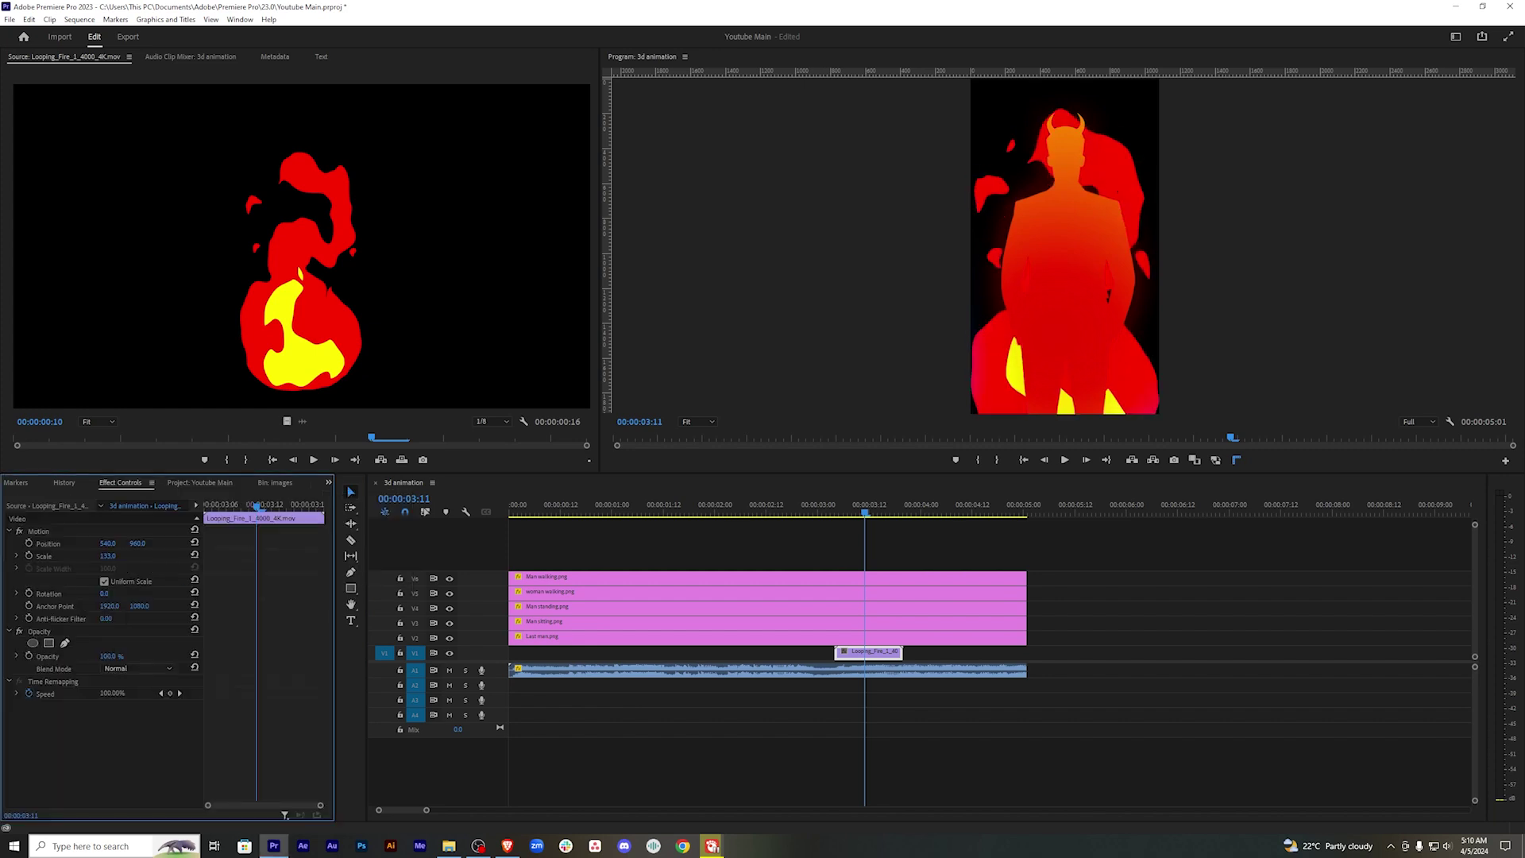
left_click_drag(107, 556, 198, 544)
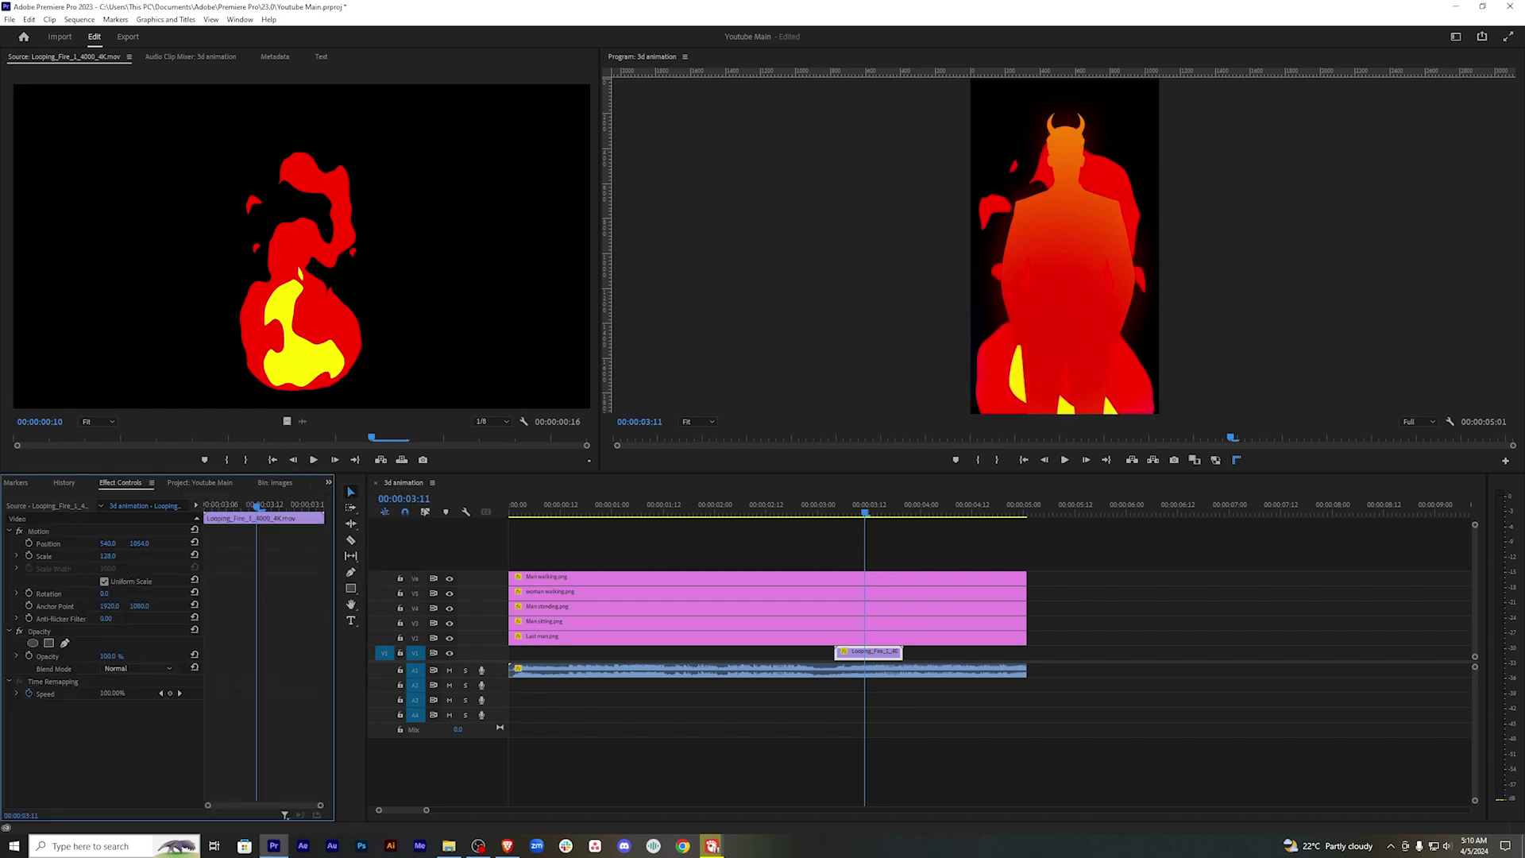
key("Right")
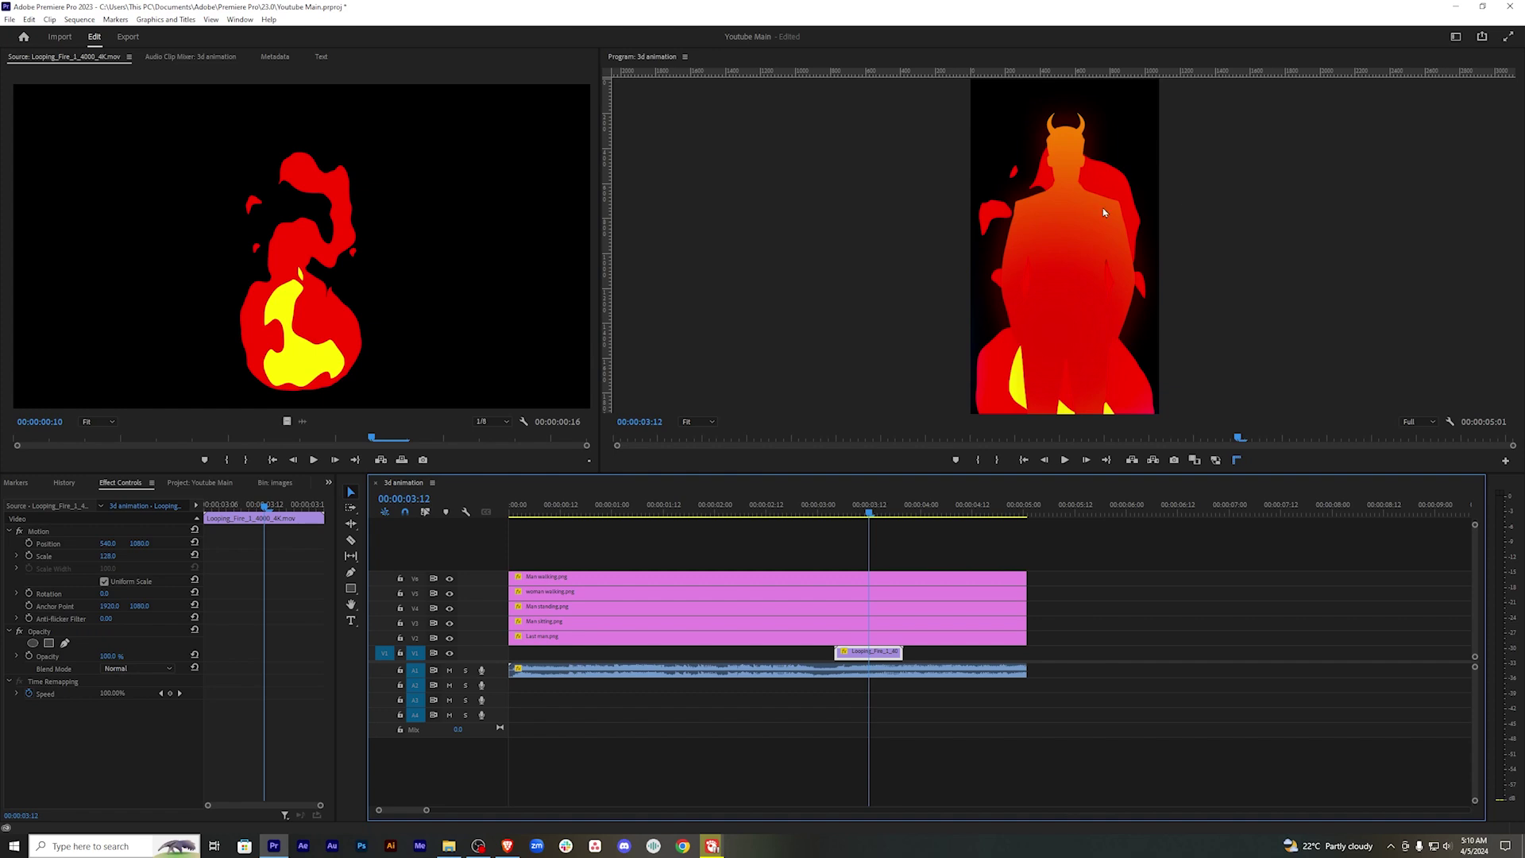
Search the Effects panel for 'h' and apply Color Balance (HLS) to the fire clip.
left_click(327, 483)
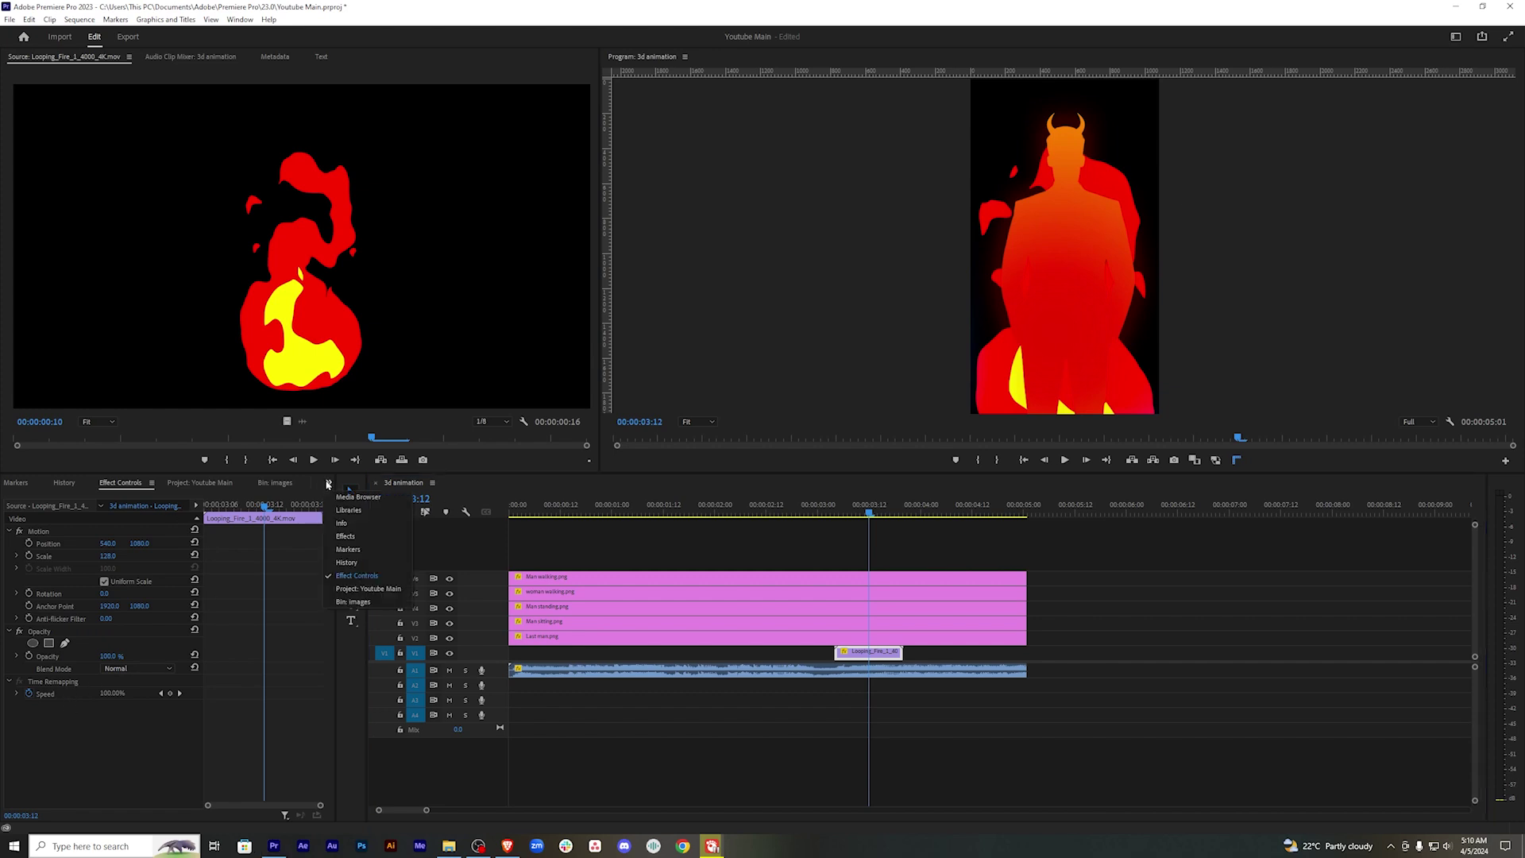
left_click(345, 536)
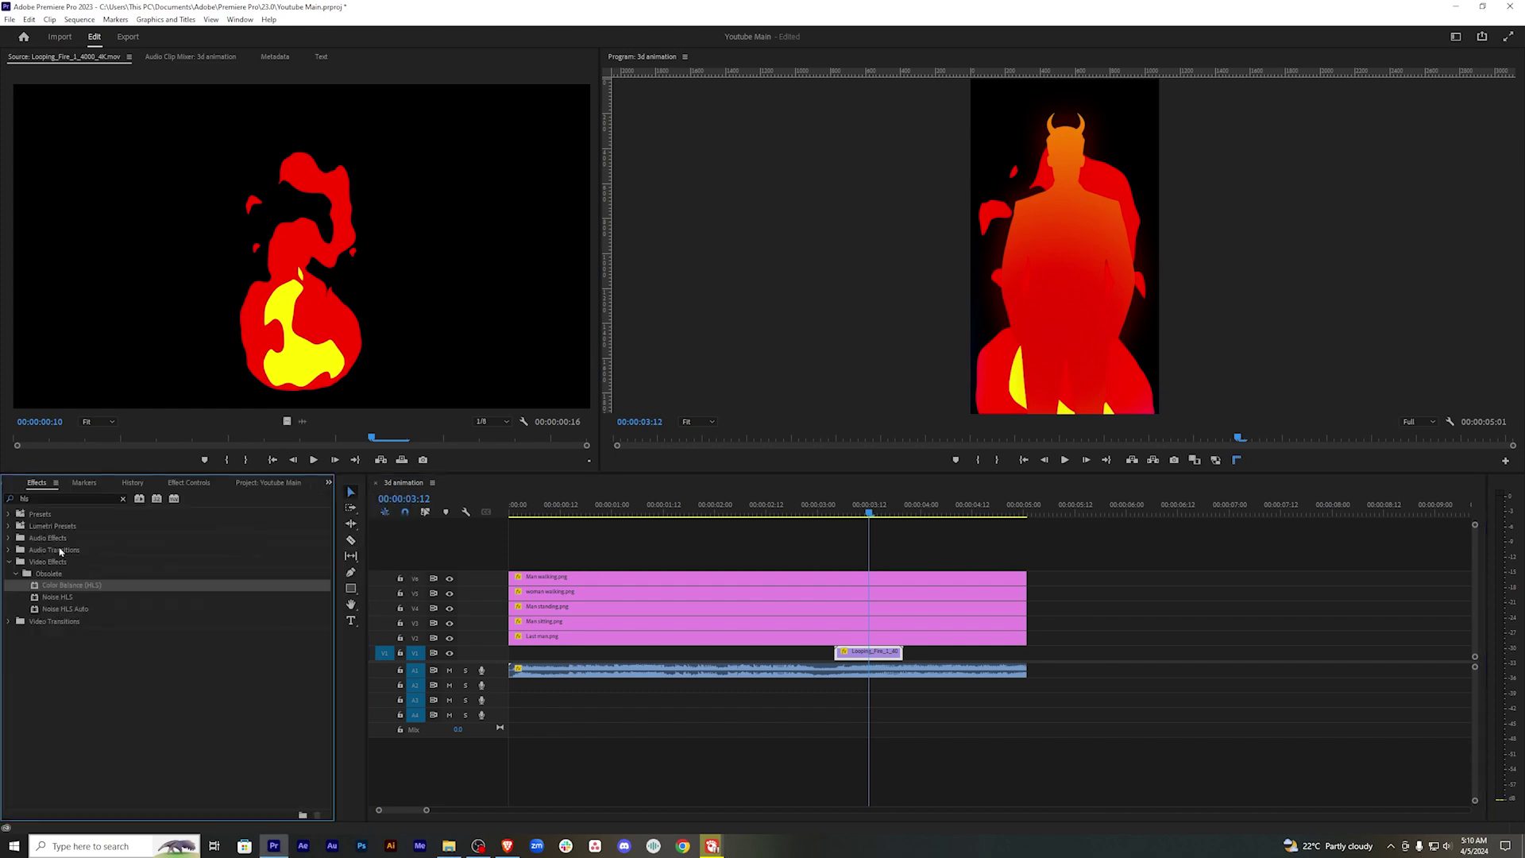
left_click(63, 498)
type("h")
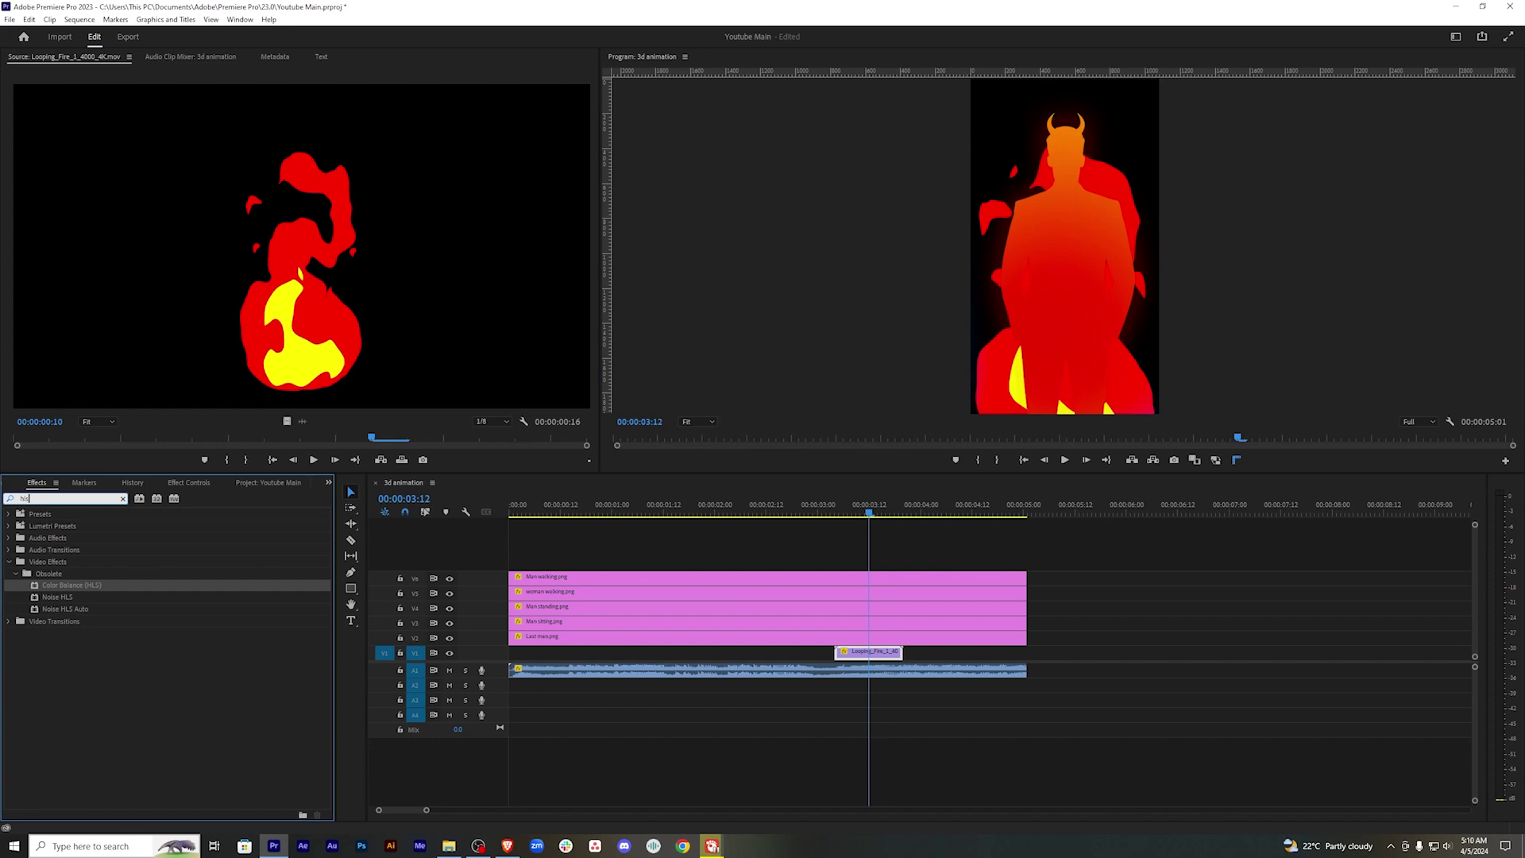
left_click_drag(67, 588, 164, 566)
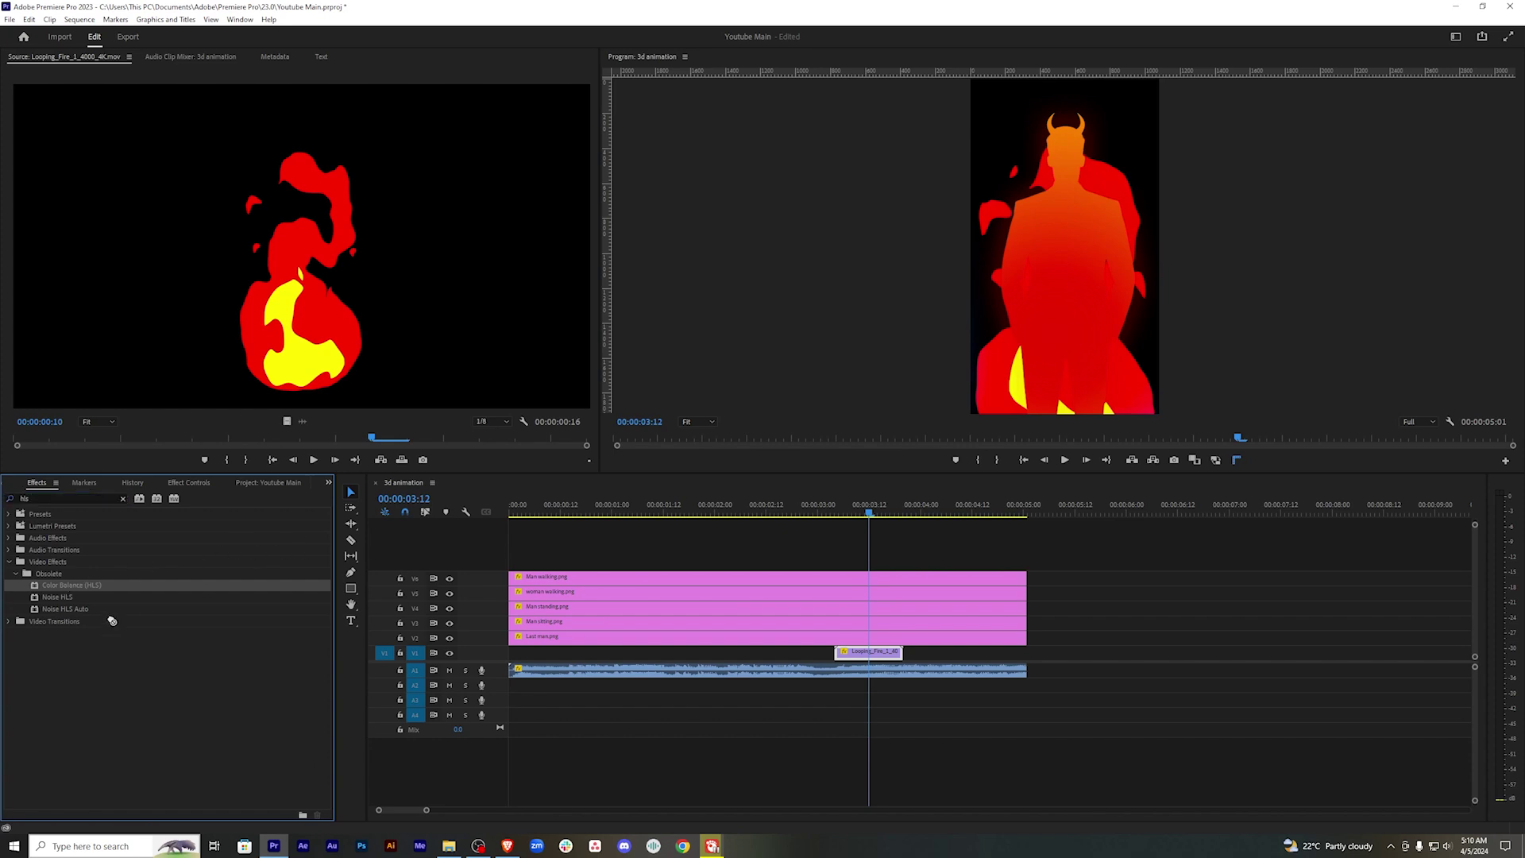
left_click_drag(457, 530, 874, 655)
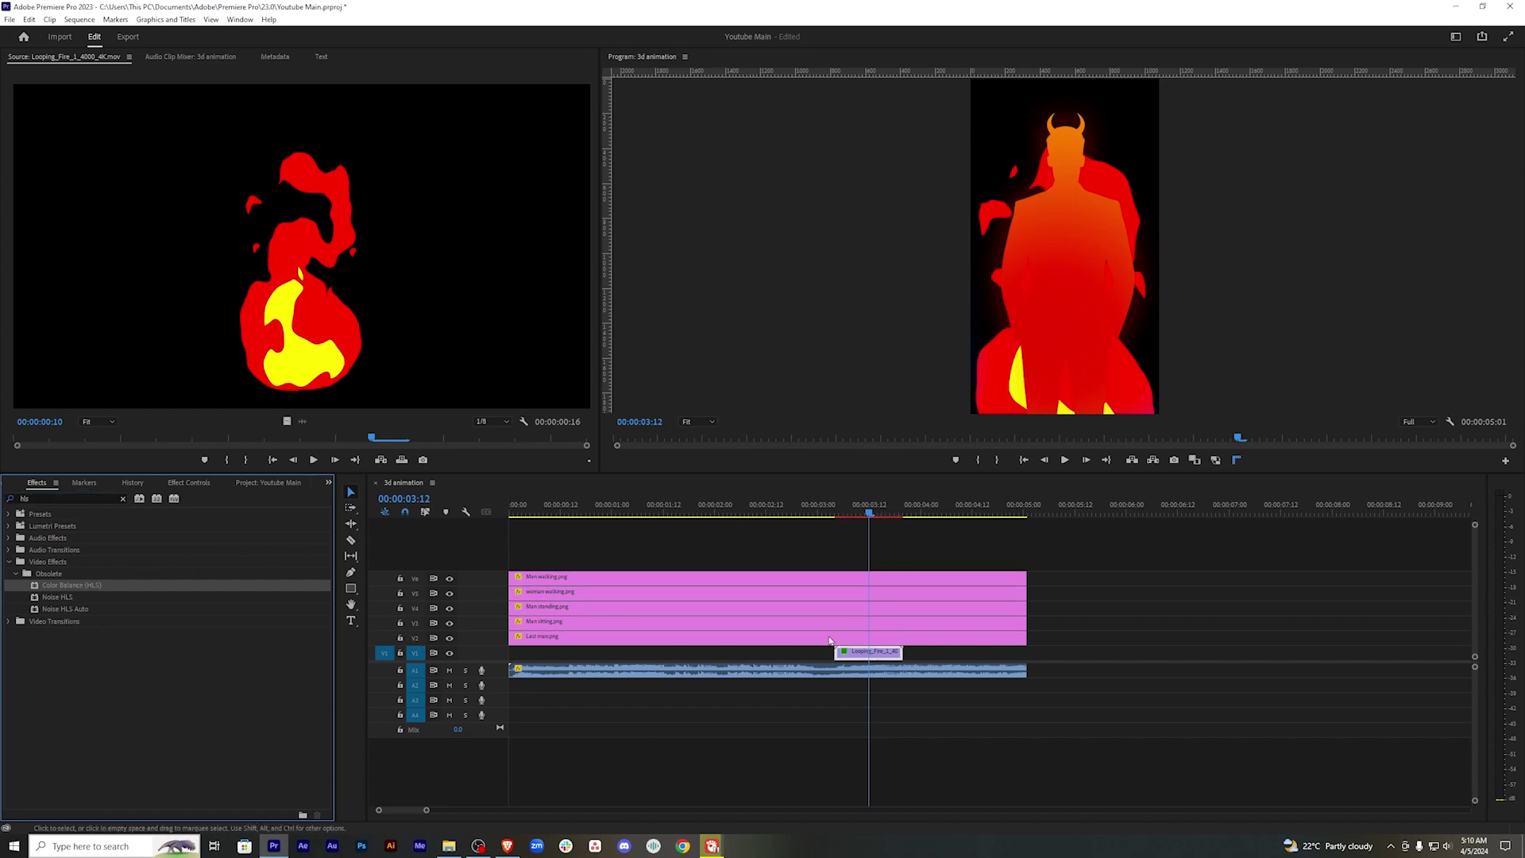
Set the Color Balance (HLS) hue to 36° and save the project.
left_click(190, 482)
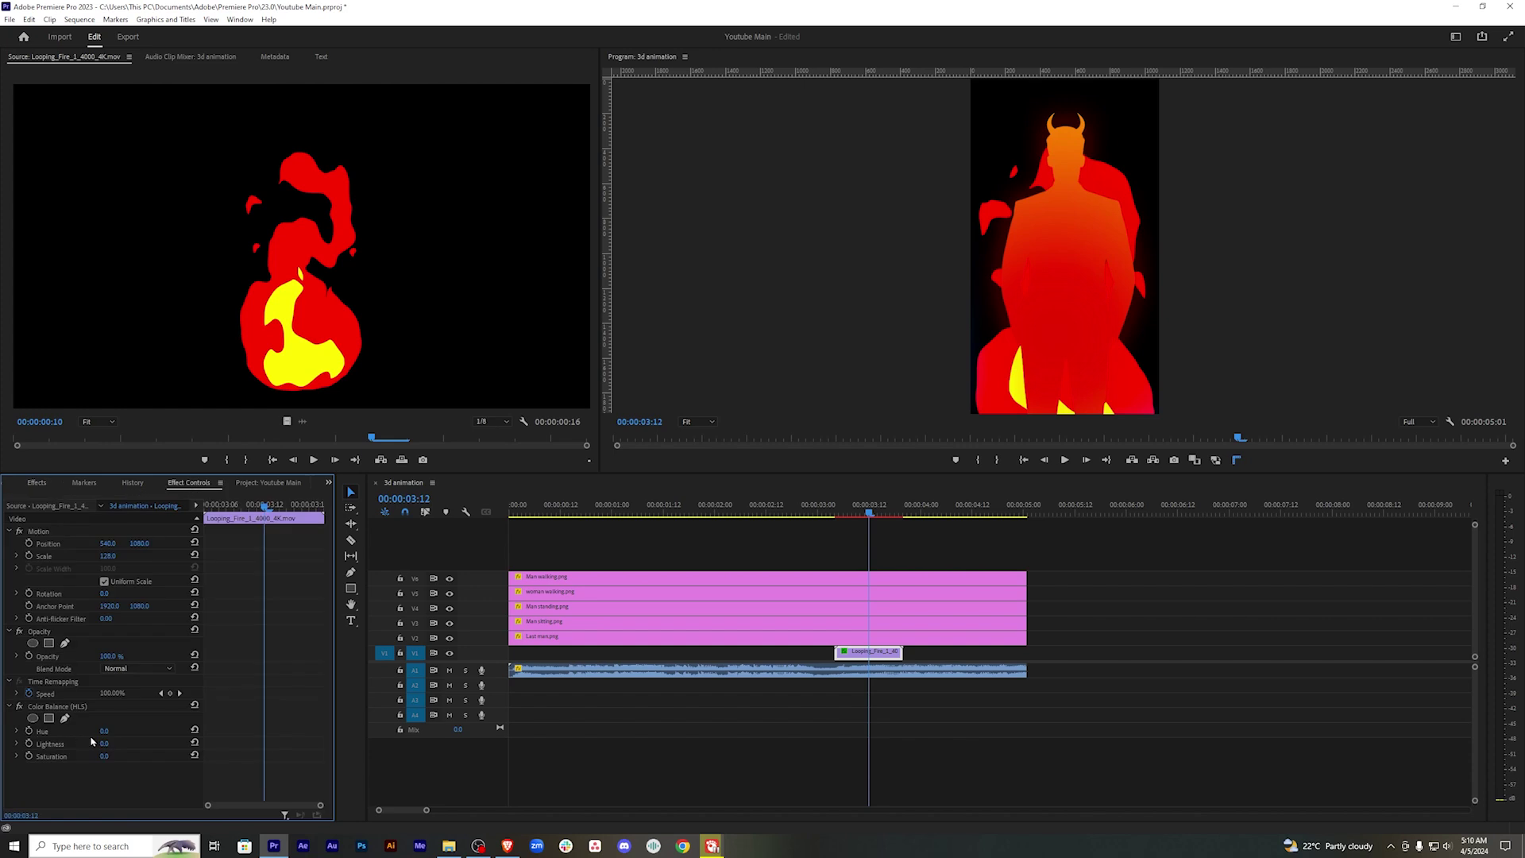
left_click_drag(104, 730, 172, 706)
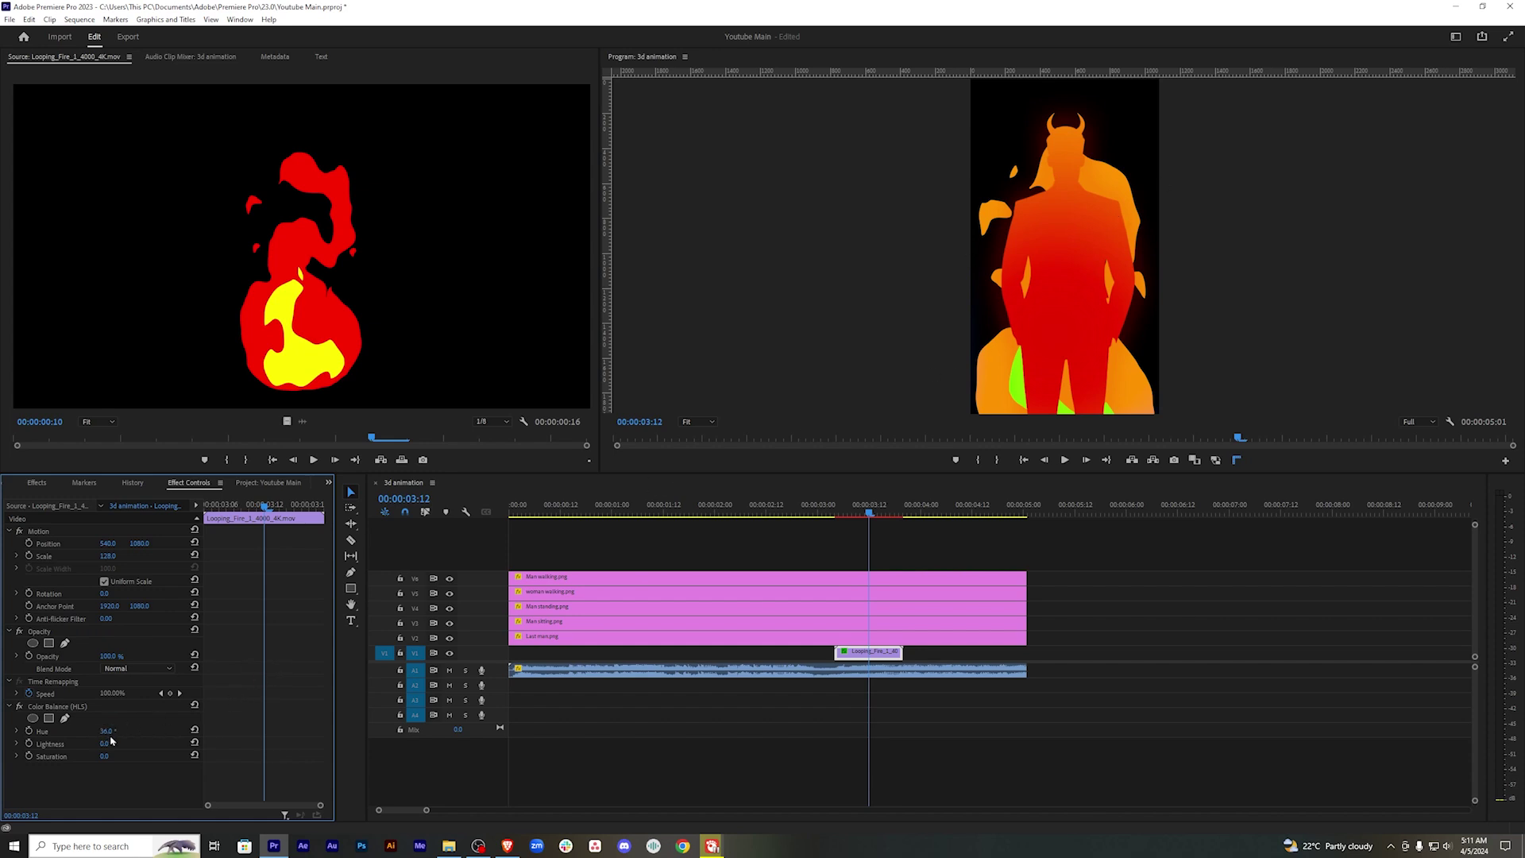
key("Return")
key("ctrl+s")
mouse_move(869, 507)
left_mouse_down()
mouse_move(900, 506)
mouse_move(881, 507)
left_mouse_up()
Duplicate the fire twice along V1 and trim the last copy to end with the silhouettes.
mouse_move(869, 652)
left_mouse_down()
mouse_move(1020, 653)
mouse_move(1007, 652)
left_mouse_up()
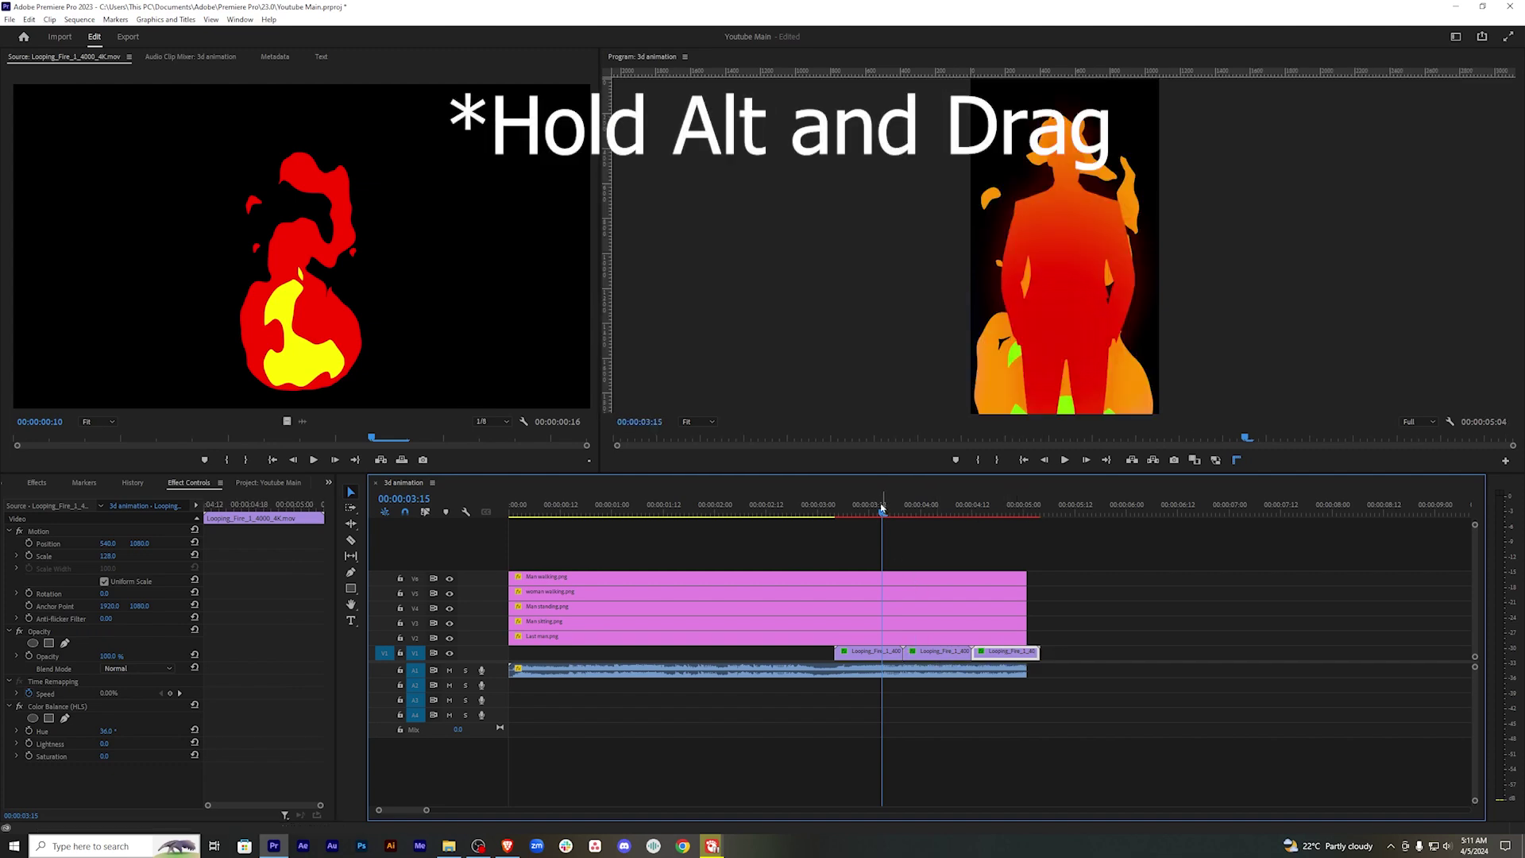
left_click_drag(881, 512, 994, 514)
left_click_drag(1037, 652, 1028, 652)
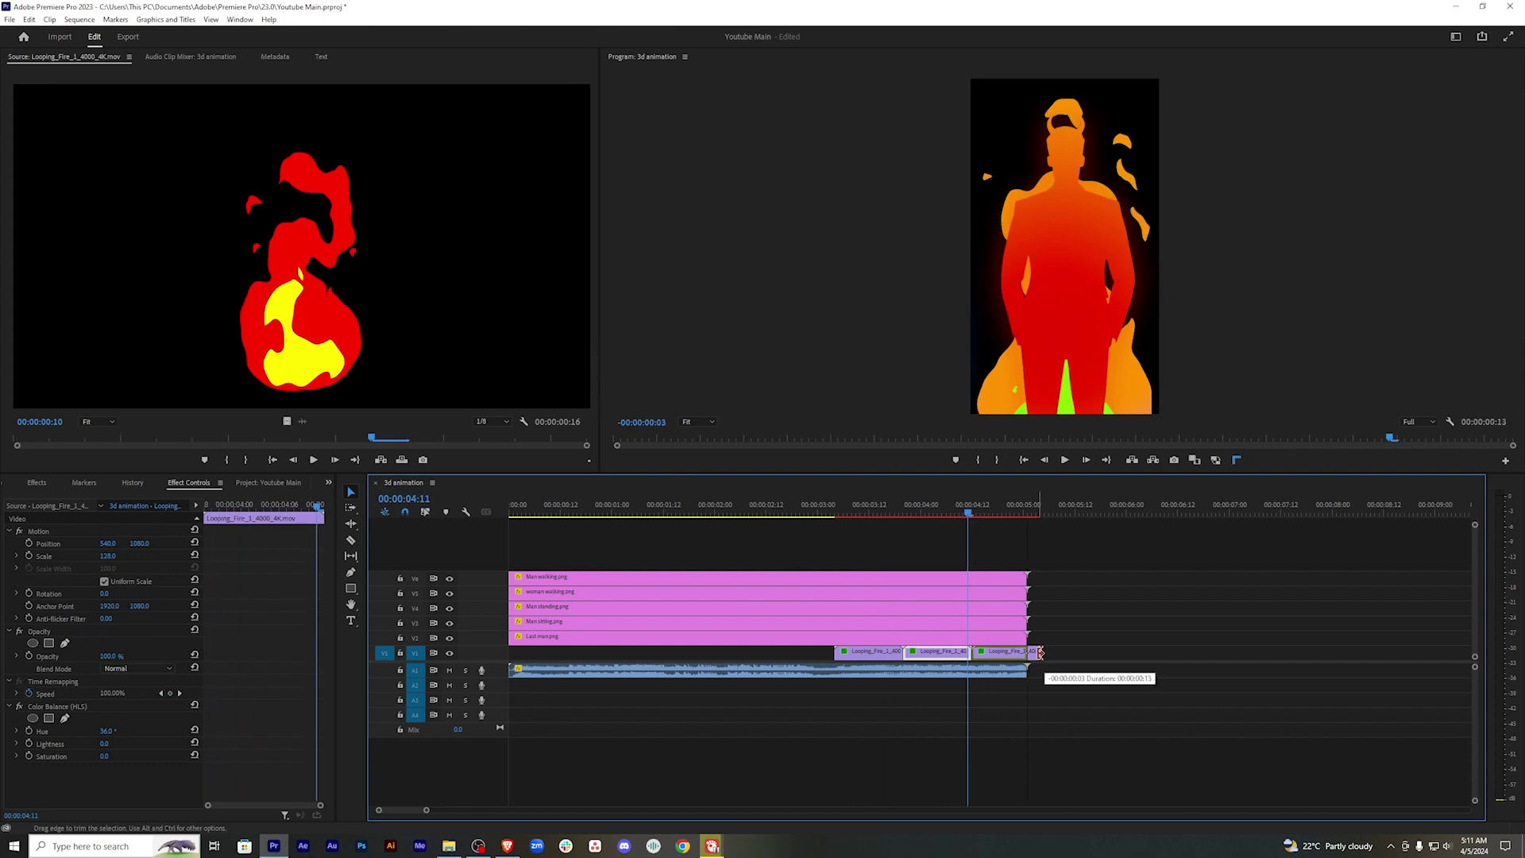
Step through the opening frames of the first fire clip.
mouse_move(827, 512)
left_mouse_down()
mouse_move(848, 515)
mouse_move(834, 518)
left_mouse_up()
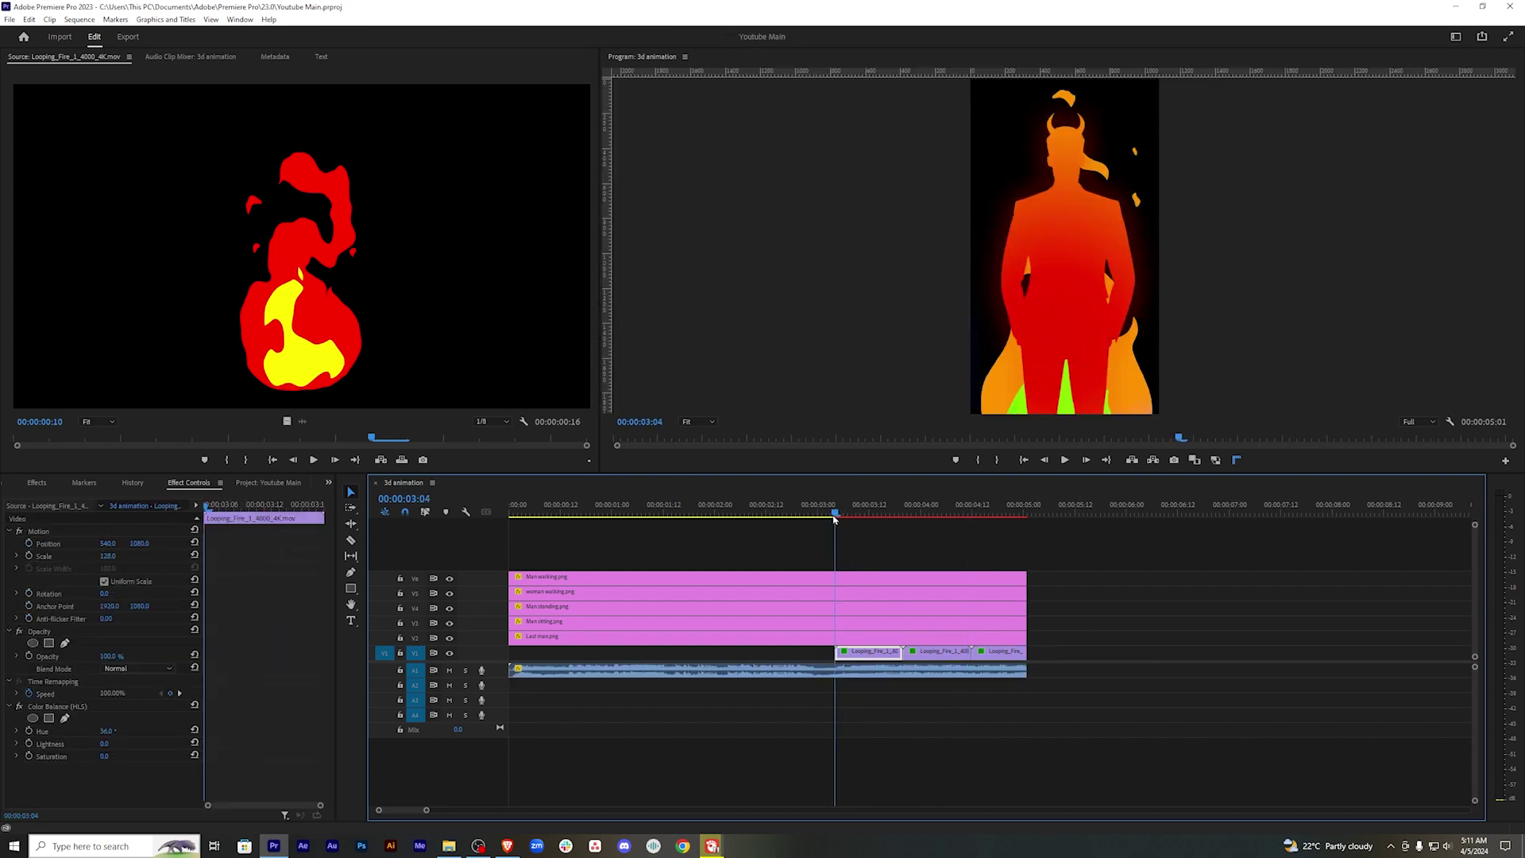
key("Right")
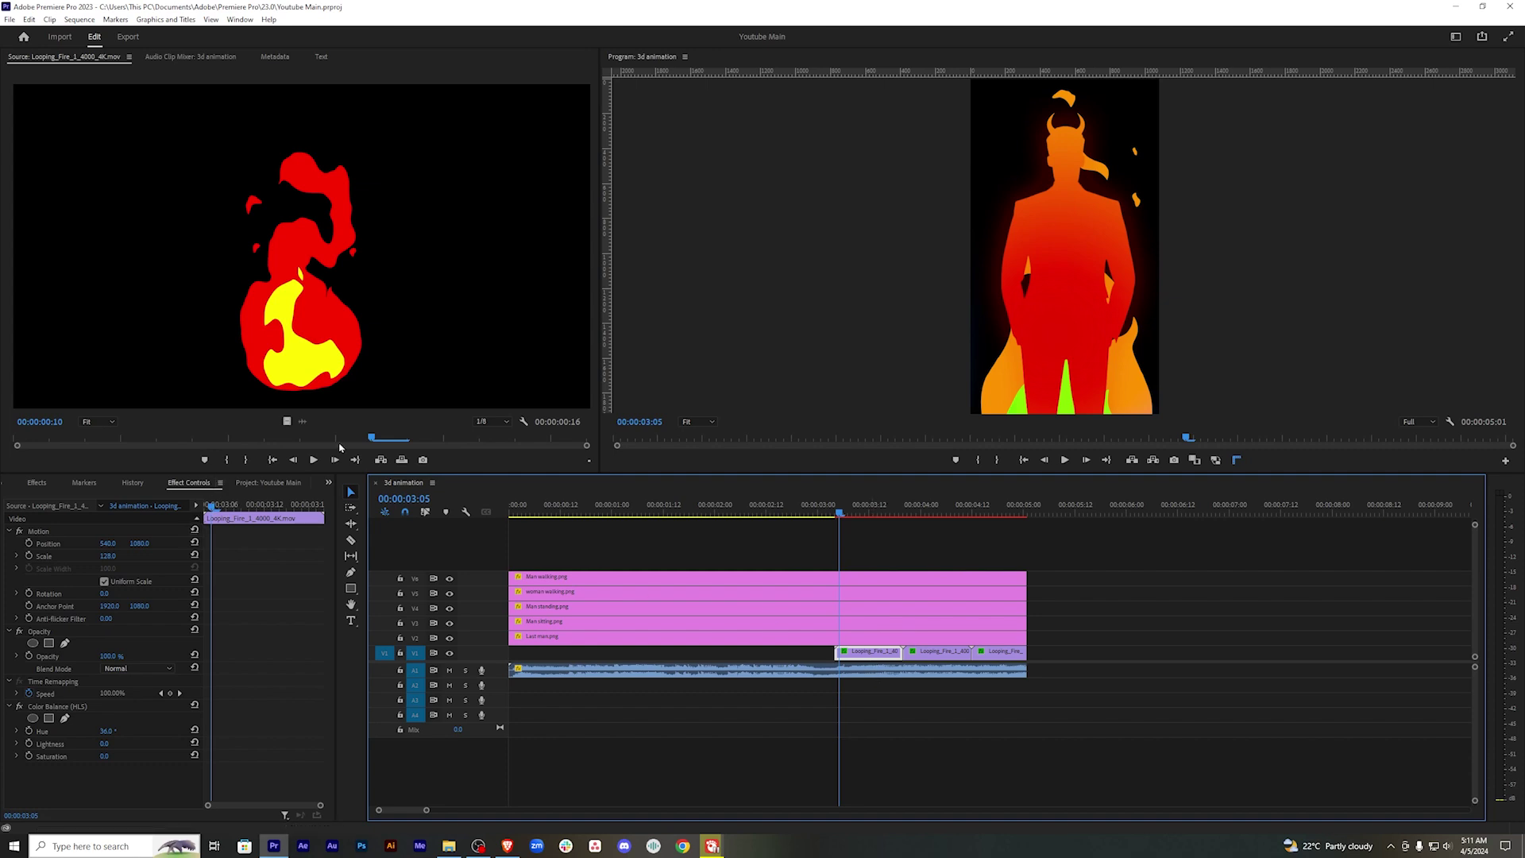
left_click(24, 632)
key("Left")
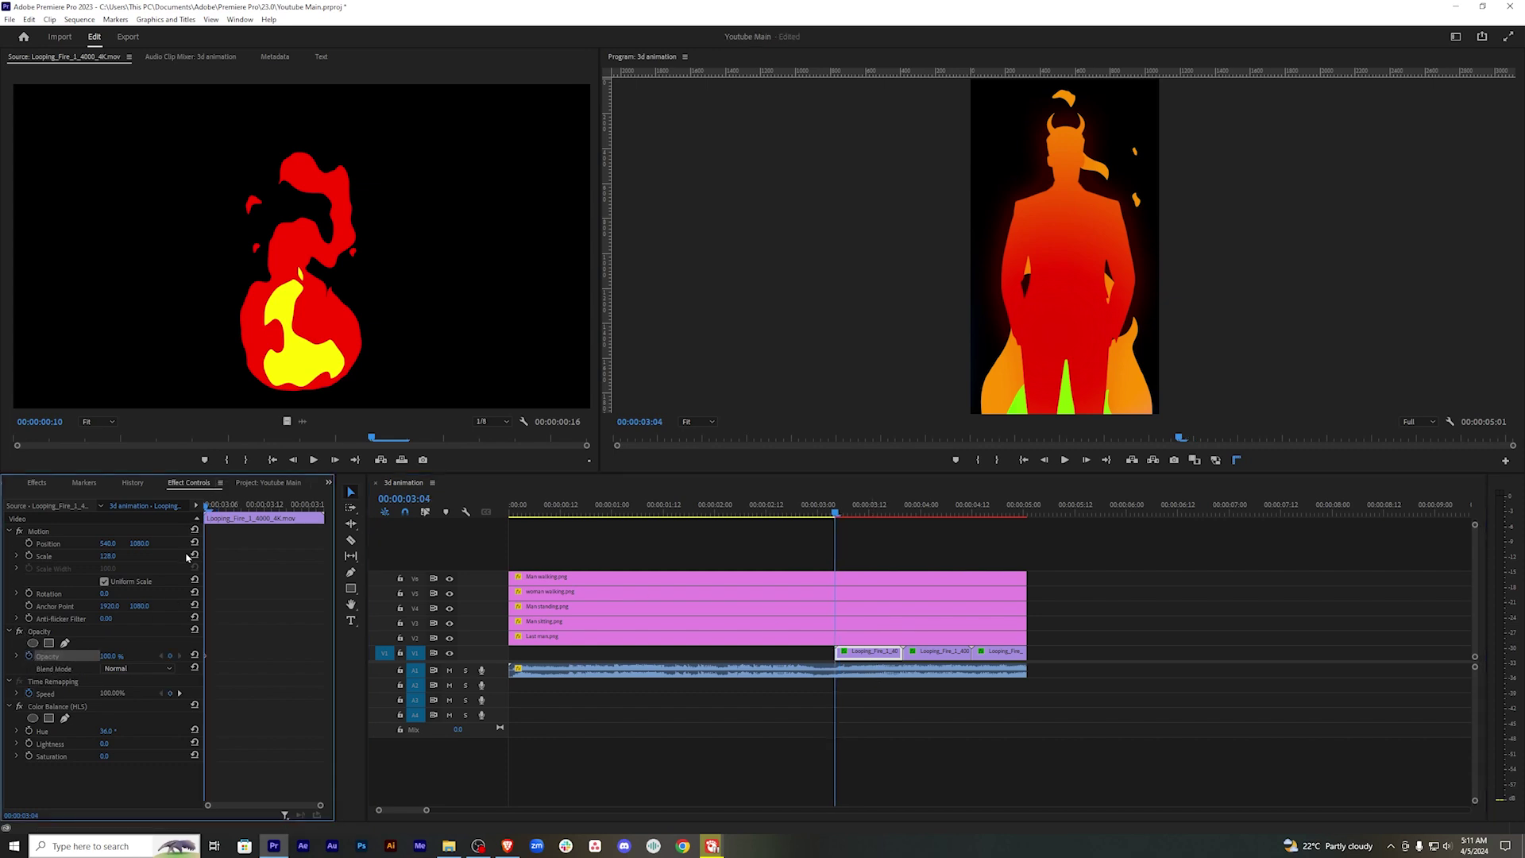
Keyframe the fire's opacity from fully transparent into a flickering fade-in.
left_click_drag(207, 506, 266, 513)
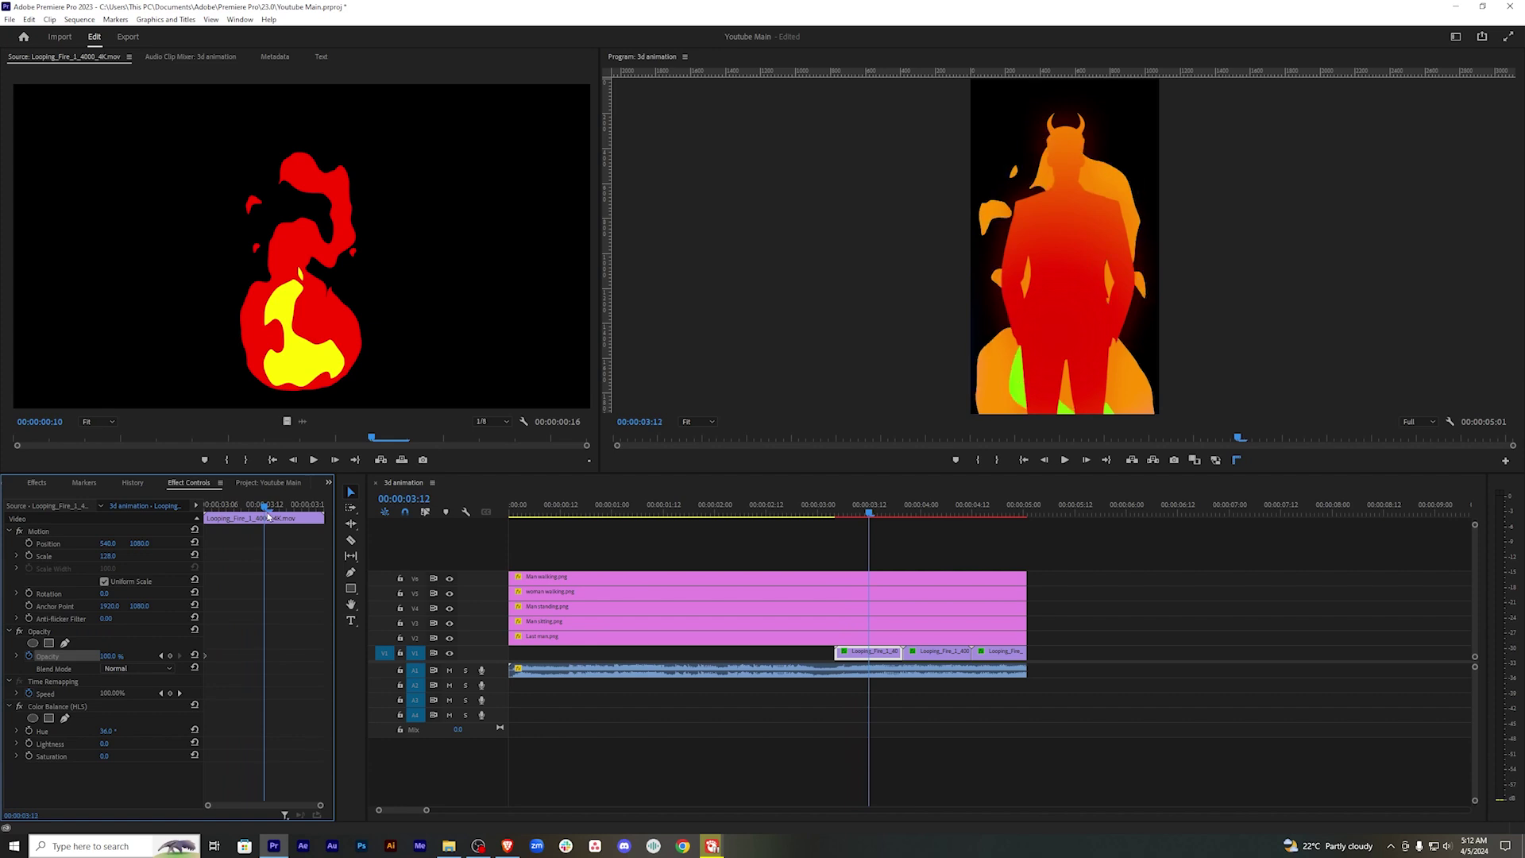
left_click_drag(266, 506, 180, 525)
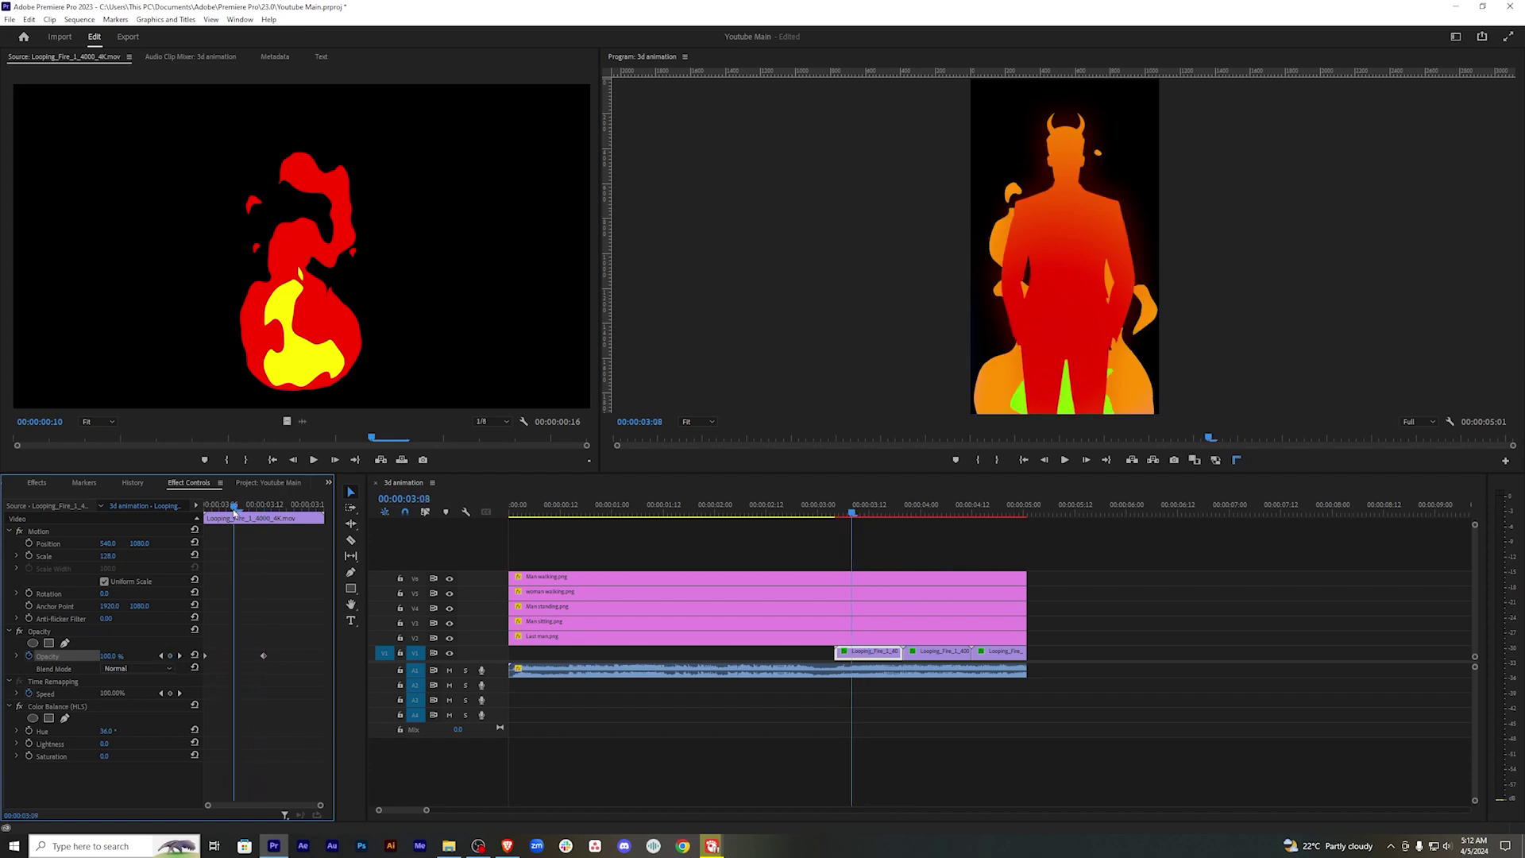
left_click_drag(116, 659, 48, 659)
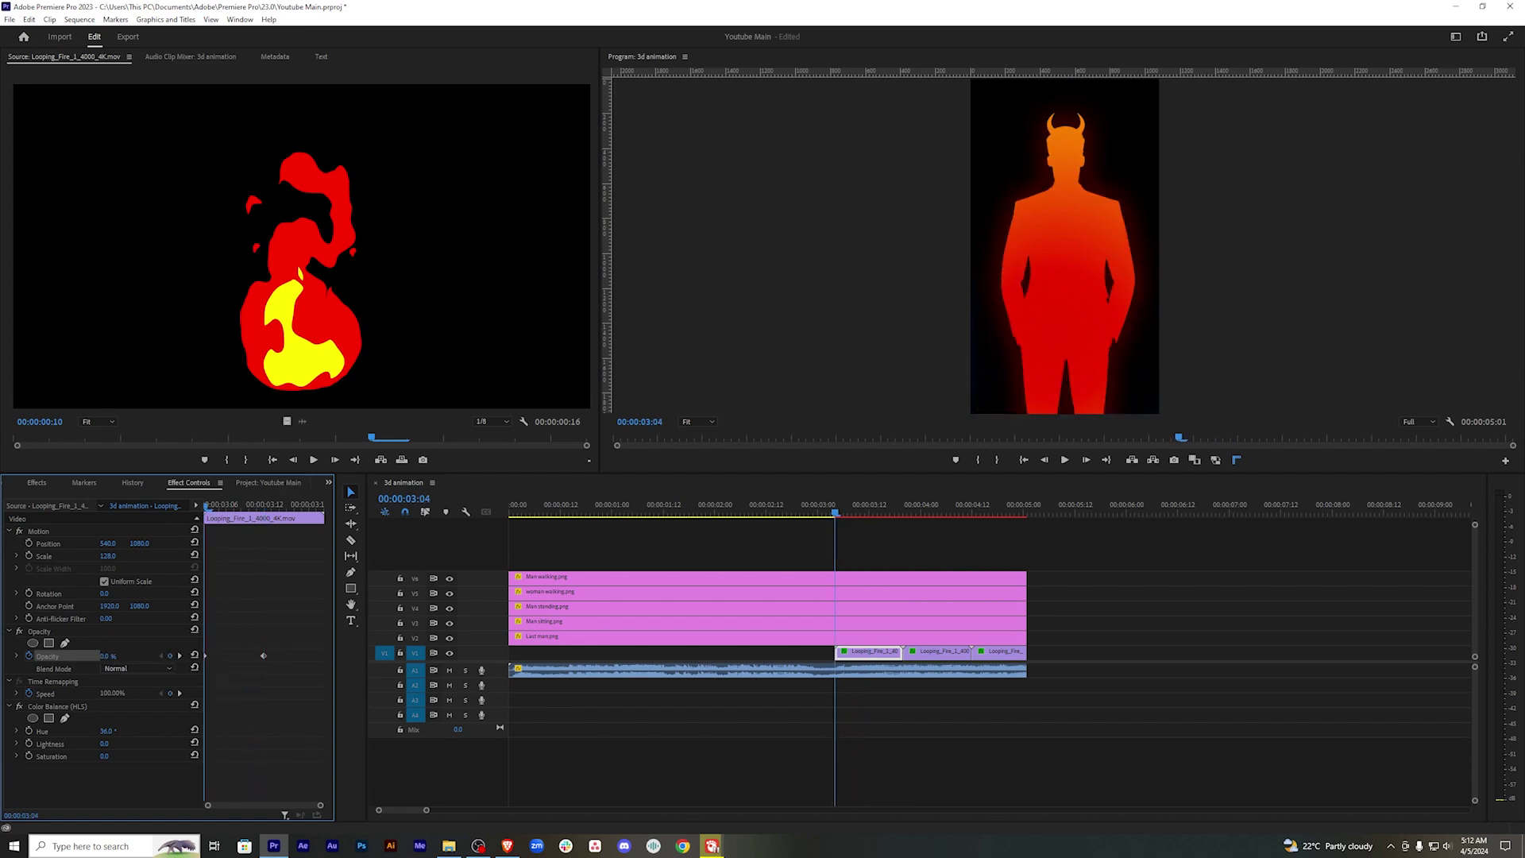
left_click_drag(207, 513, 236, 509)
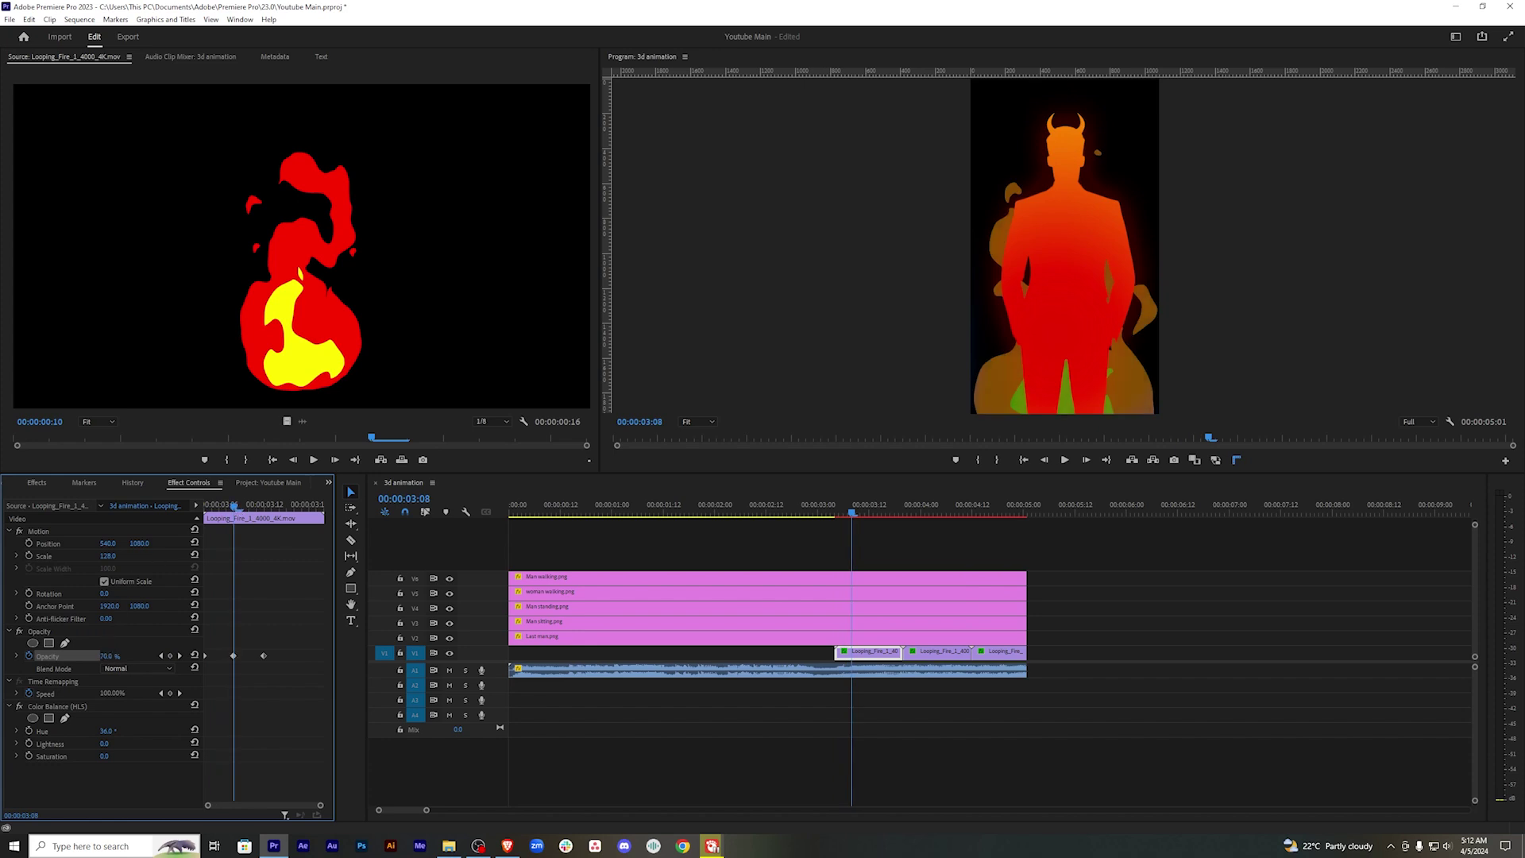
left_click_drag(110, 656, 108, 656)
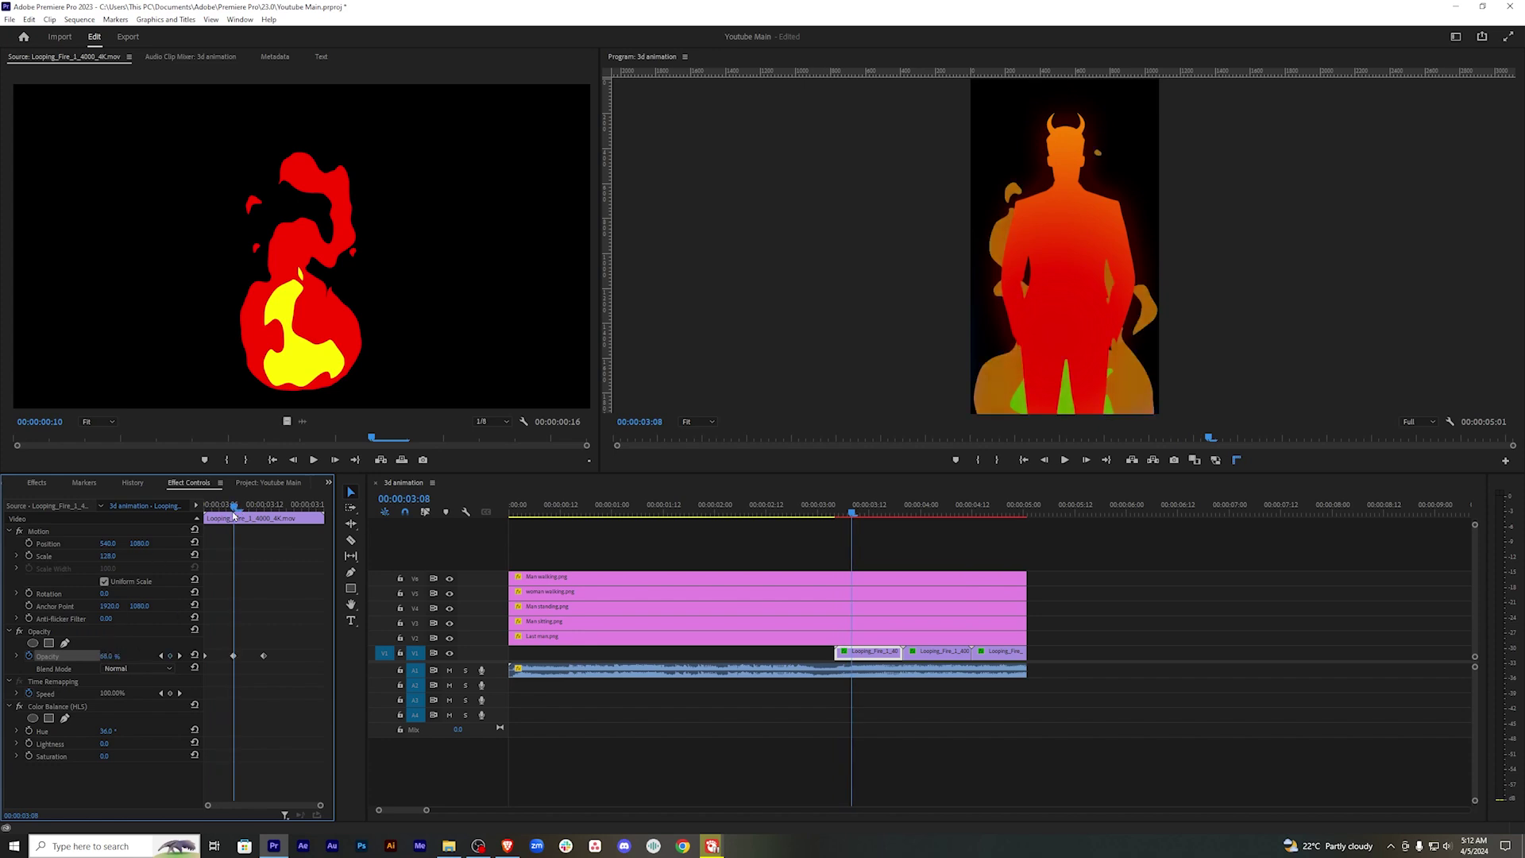
left_click_drag(234, 517, 220, 516)
left_click_drag(111, 656, 79, 656)
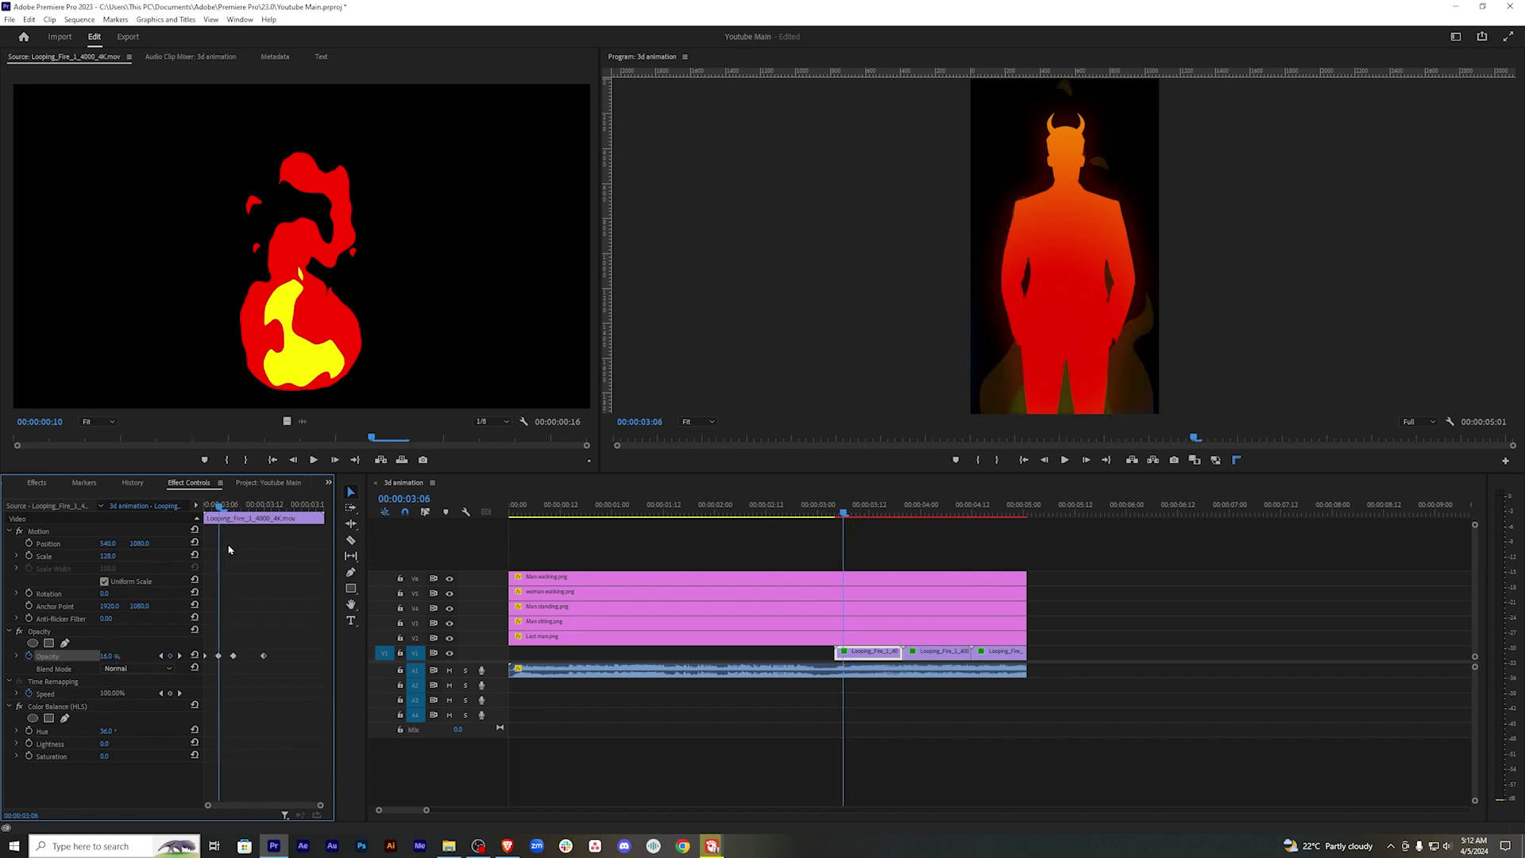
Add more rising and dimming opacity keyframes to finish the fire's flicker.
left_click_drag(223, 513, 248, 512)
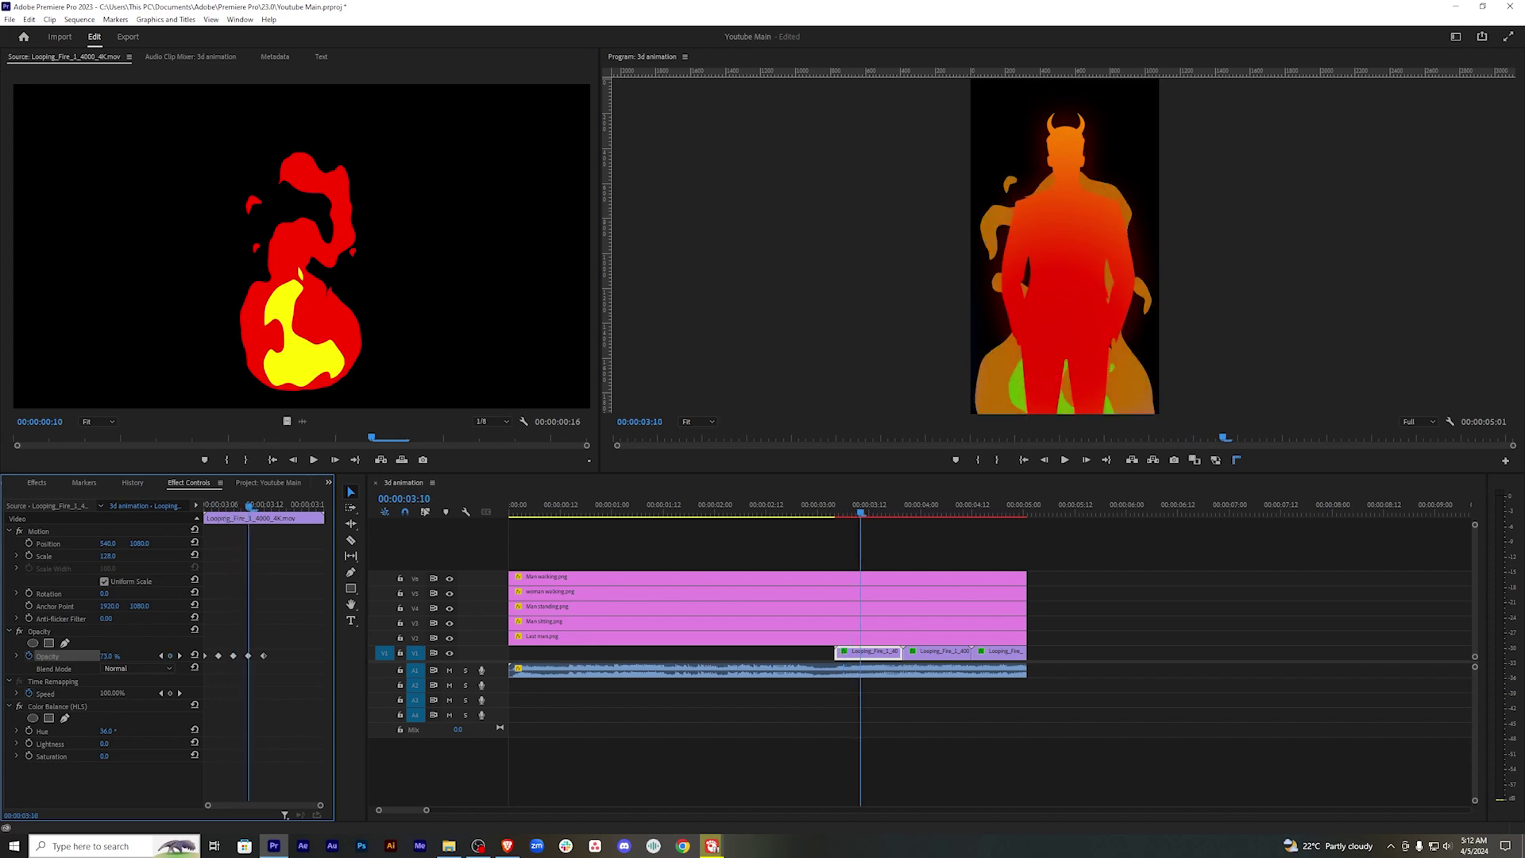
left_click_drag(110, 657, 121, 656)
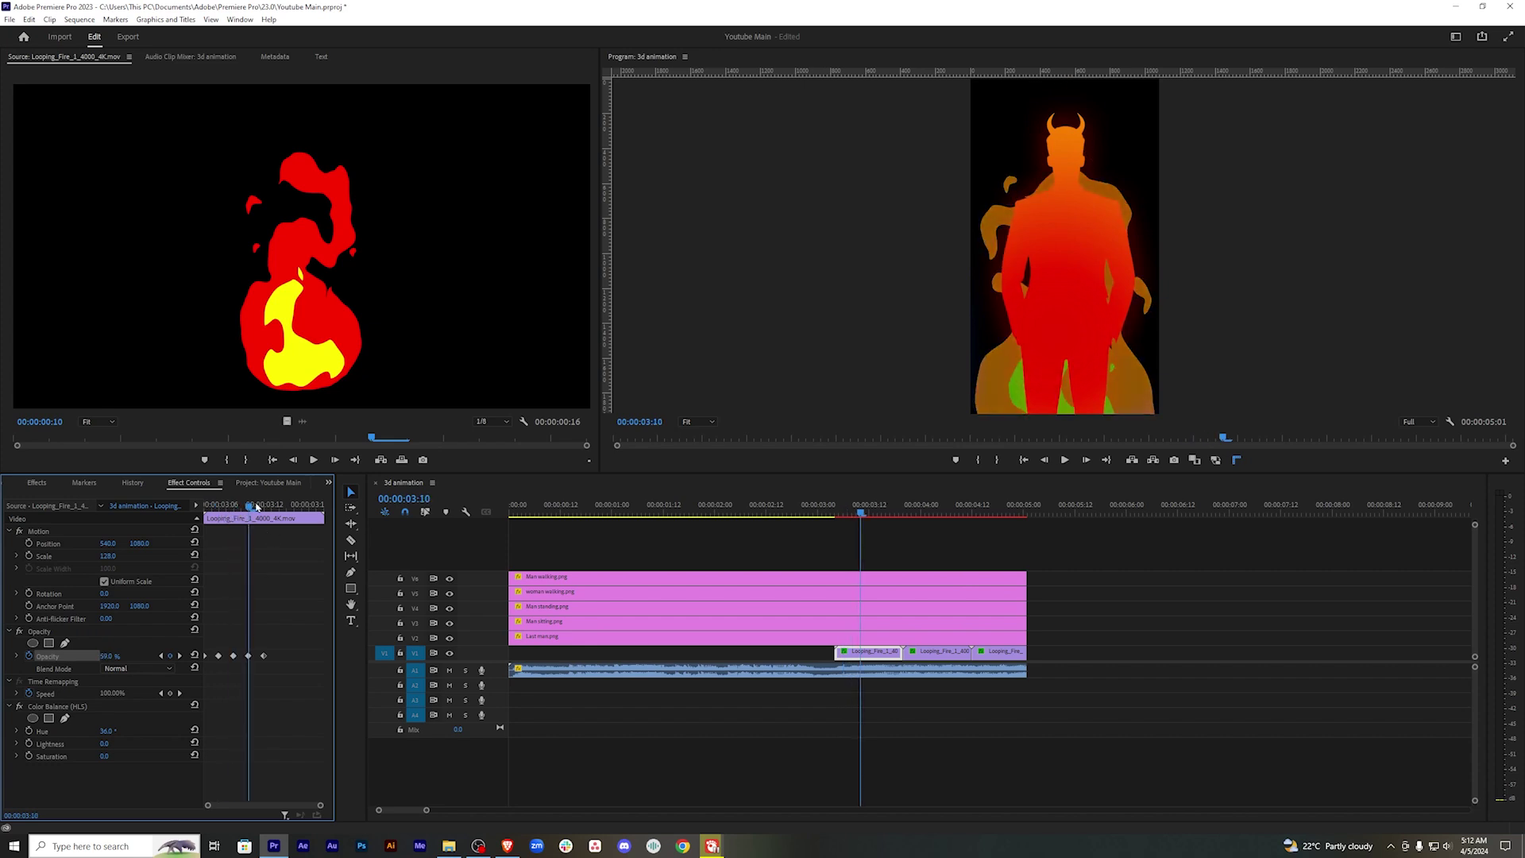
left_click_drag(257, 507, 228, 506)
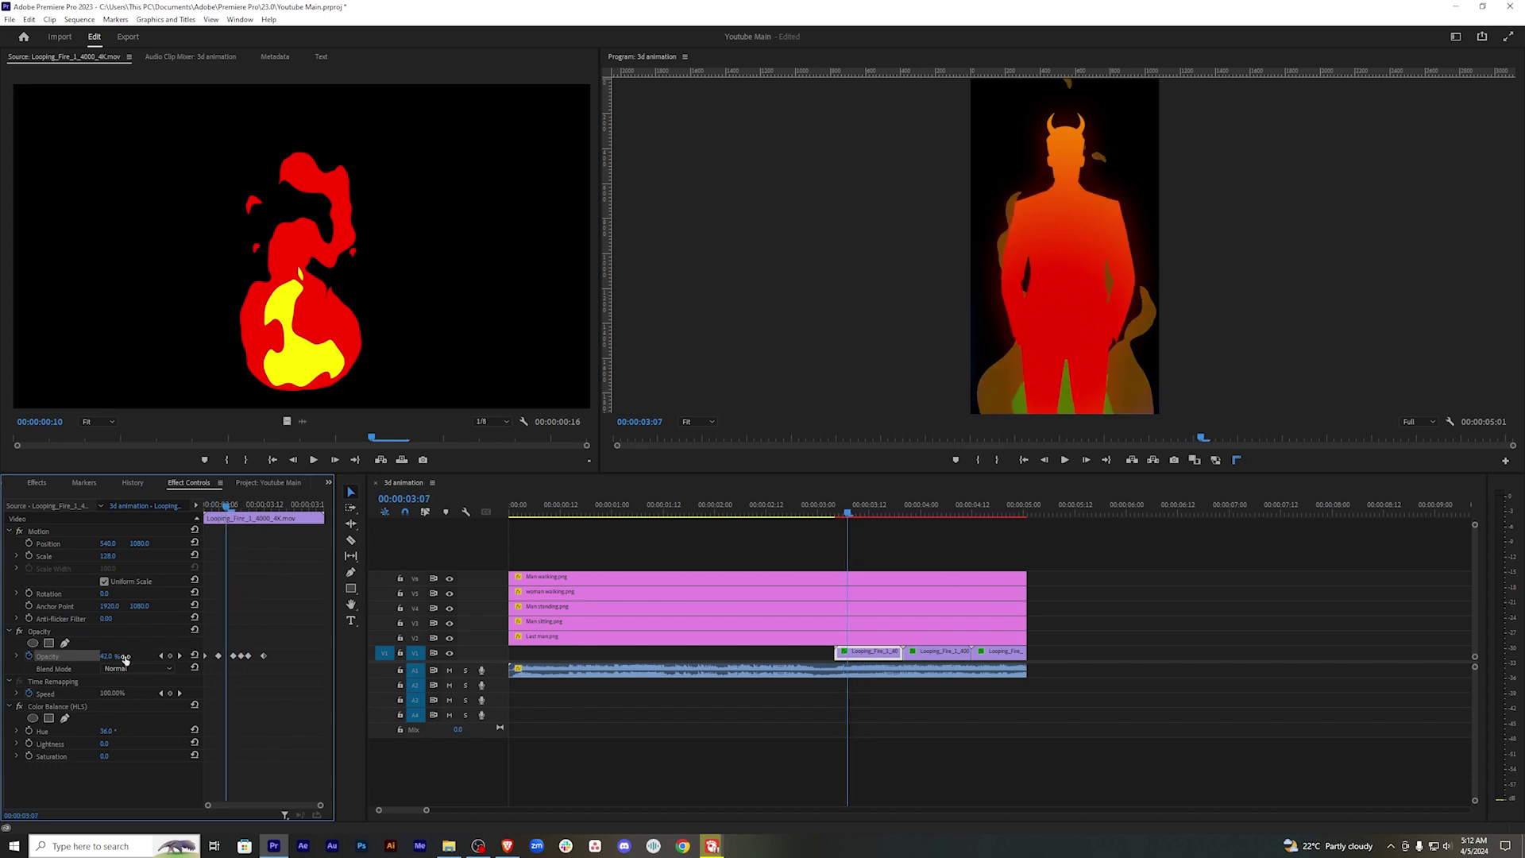
left_click_drag(124, 656, 119, 656)
left_click_drag(236, 505, 263, 508)
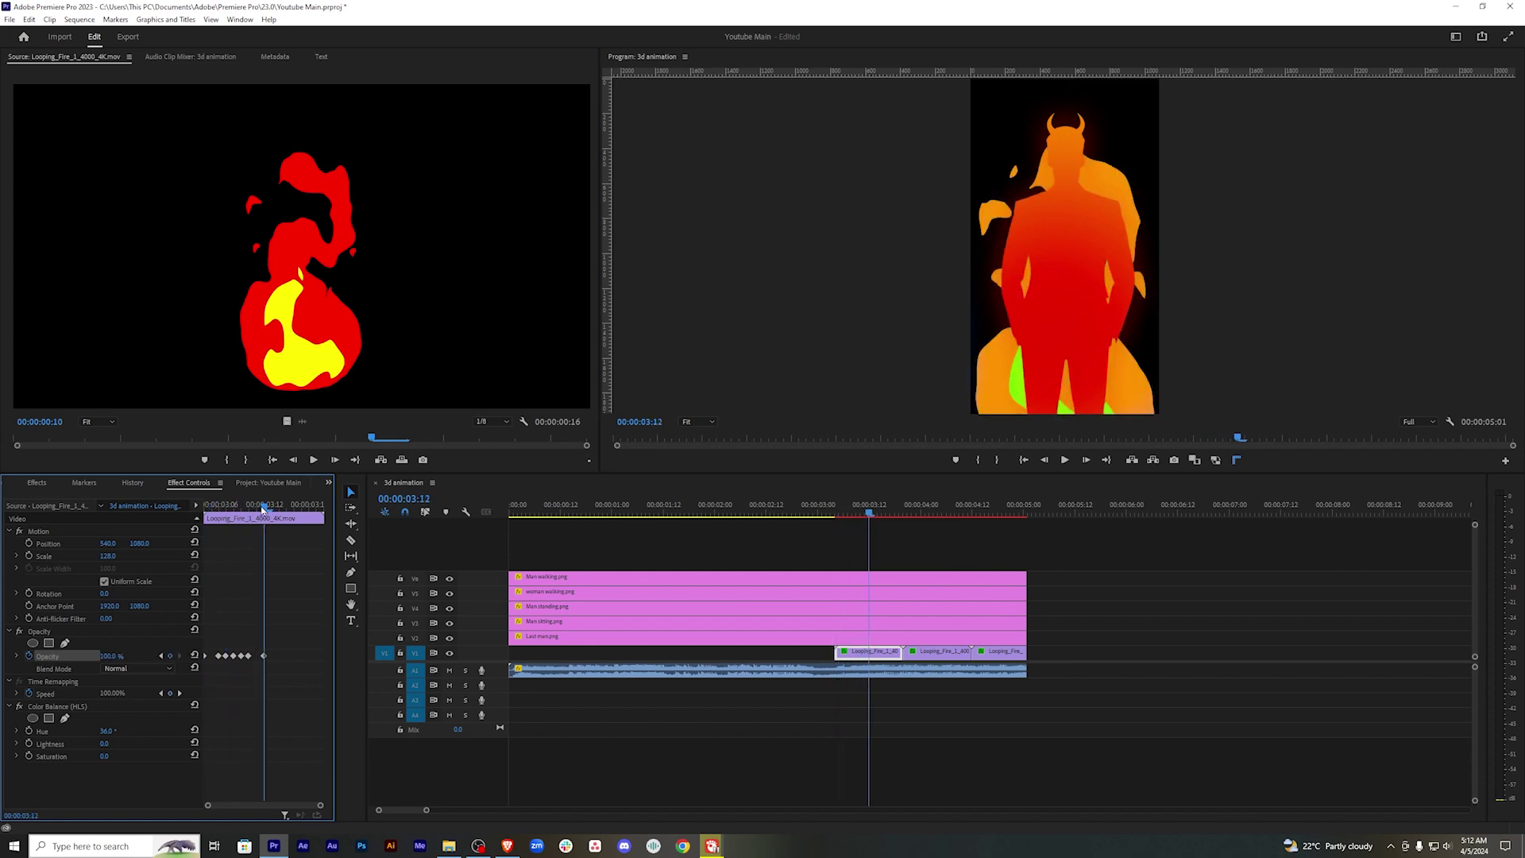
key("Right")
key("Right")
key("Right")
Apply the default cross dissolve at the V1 fire-clip junction and trim its length.
left_click(855, 517)
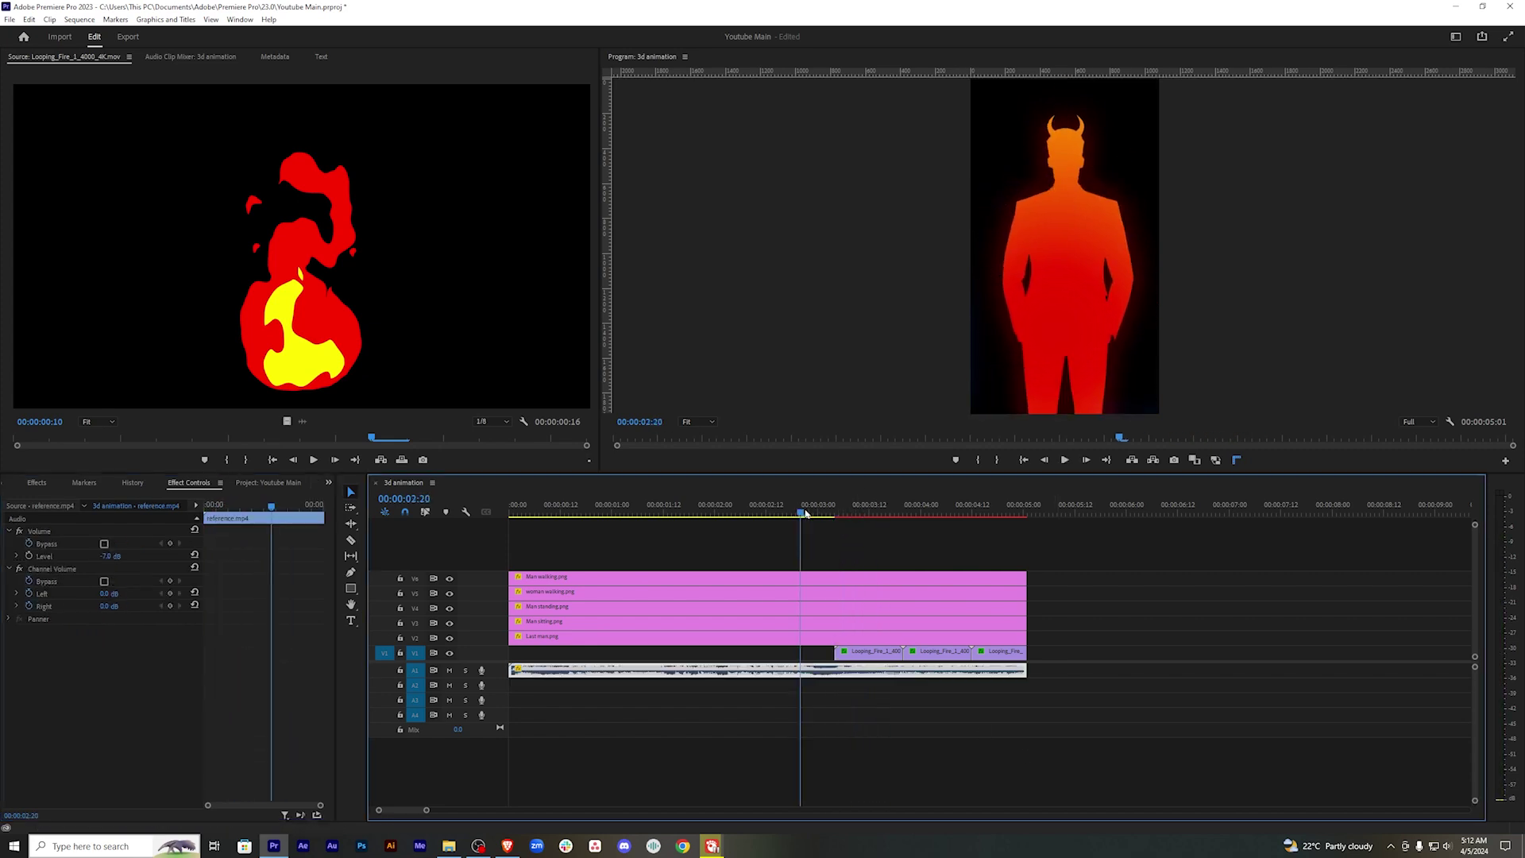
key("Right")
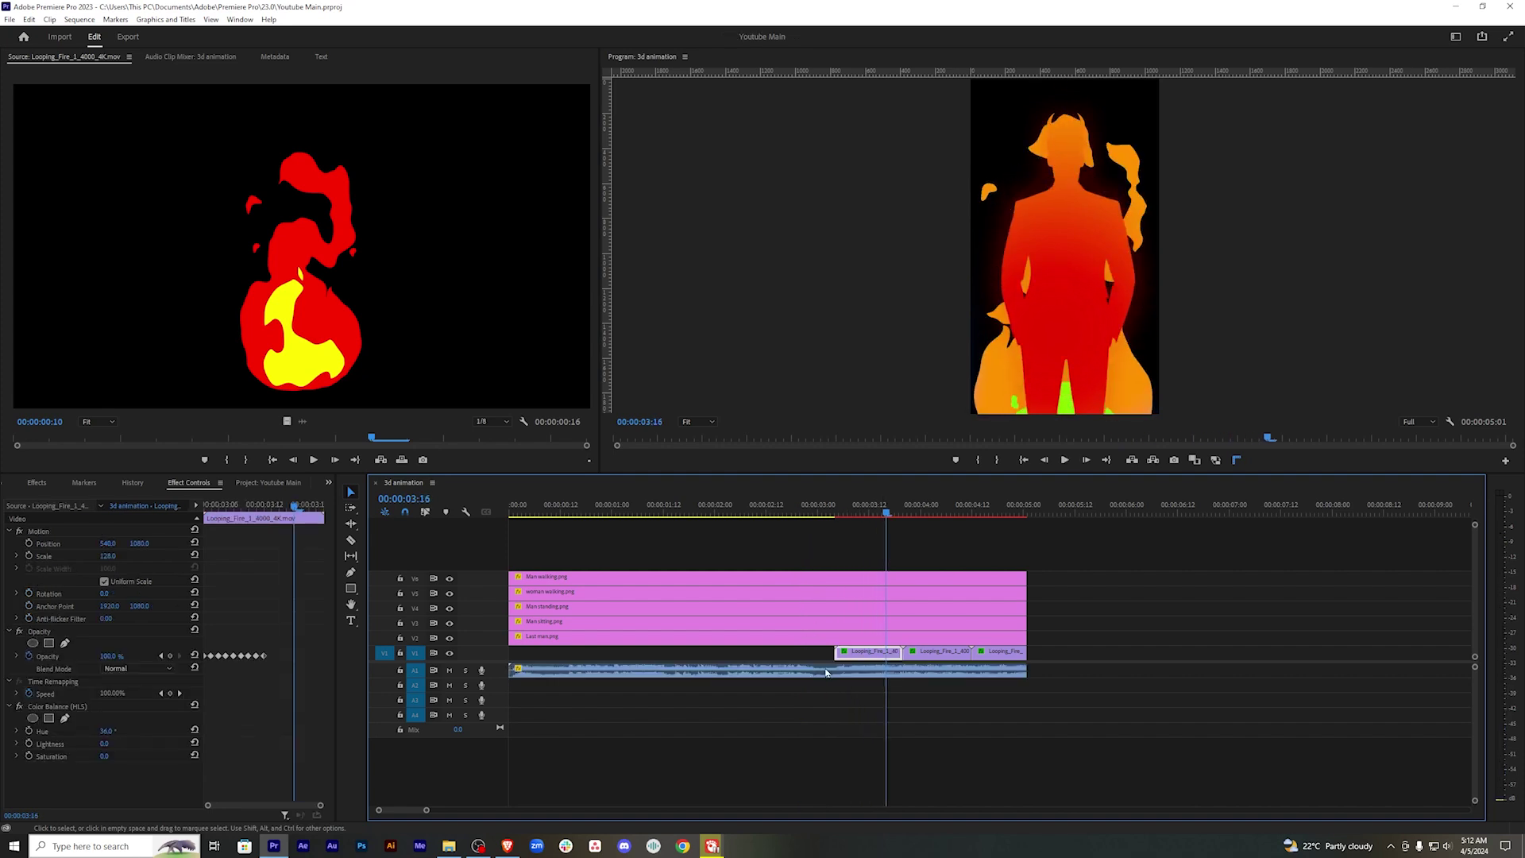
right_click(830, 649)
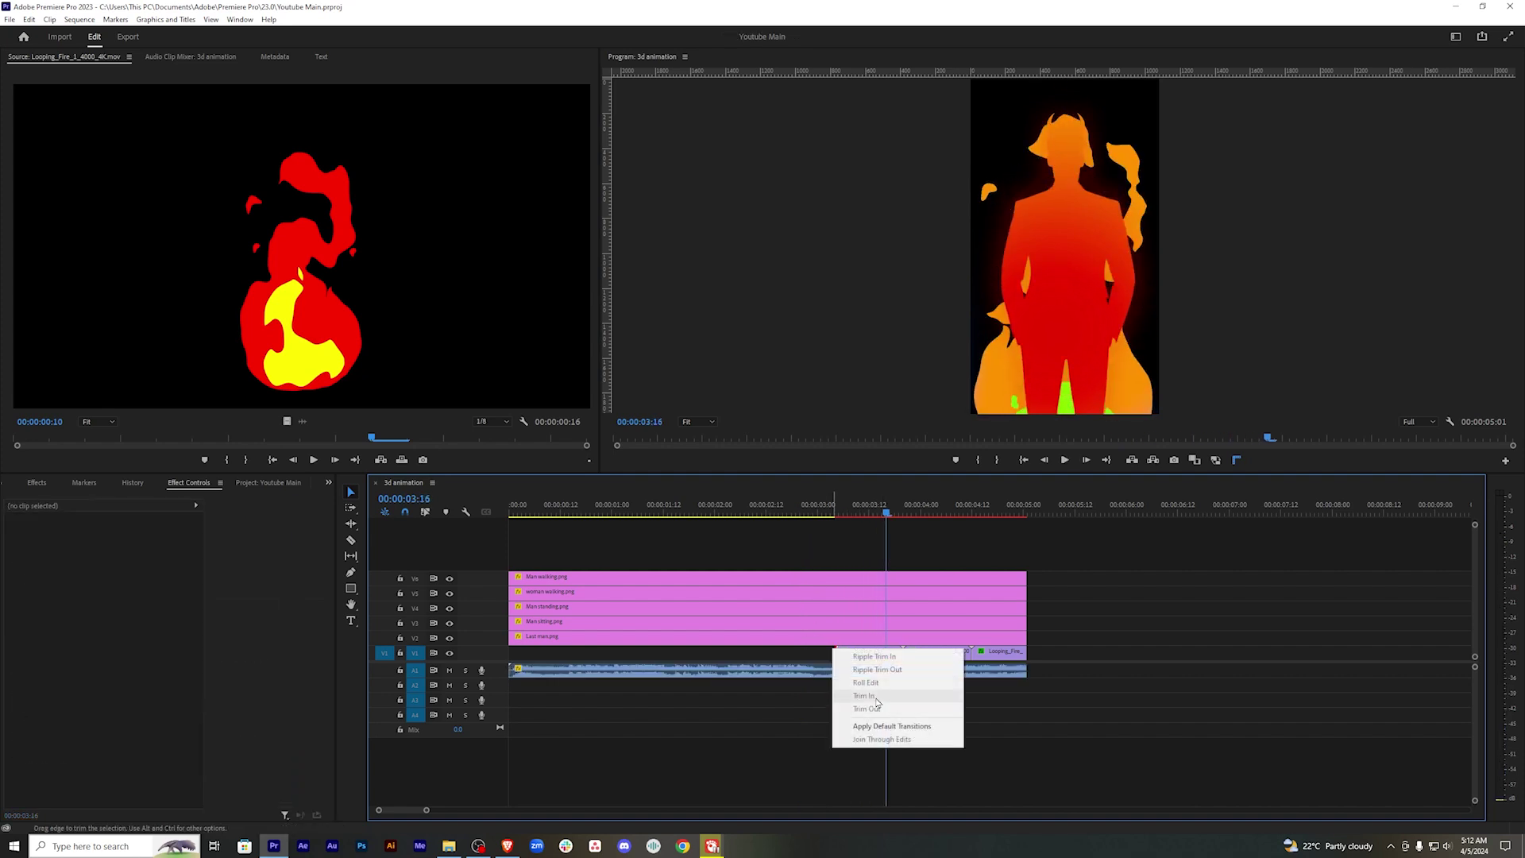
left_click(891, 727)
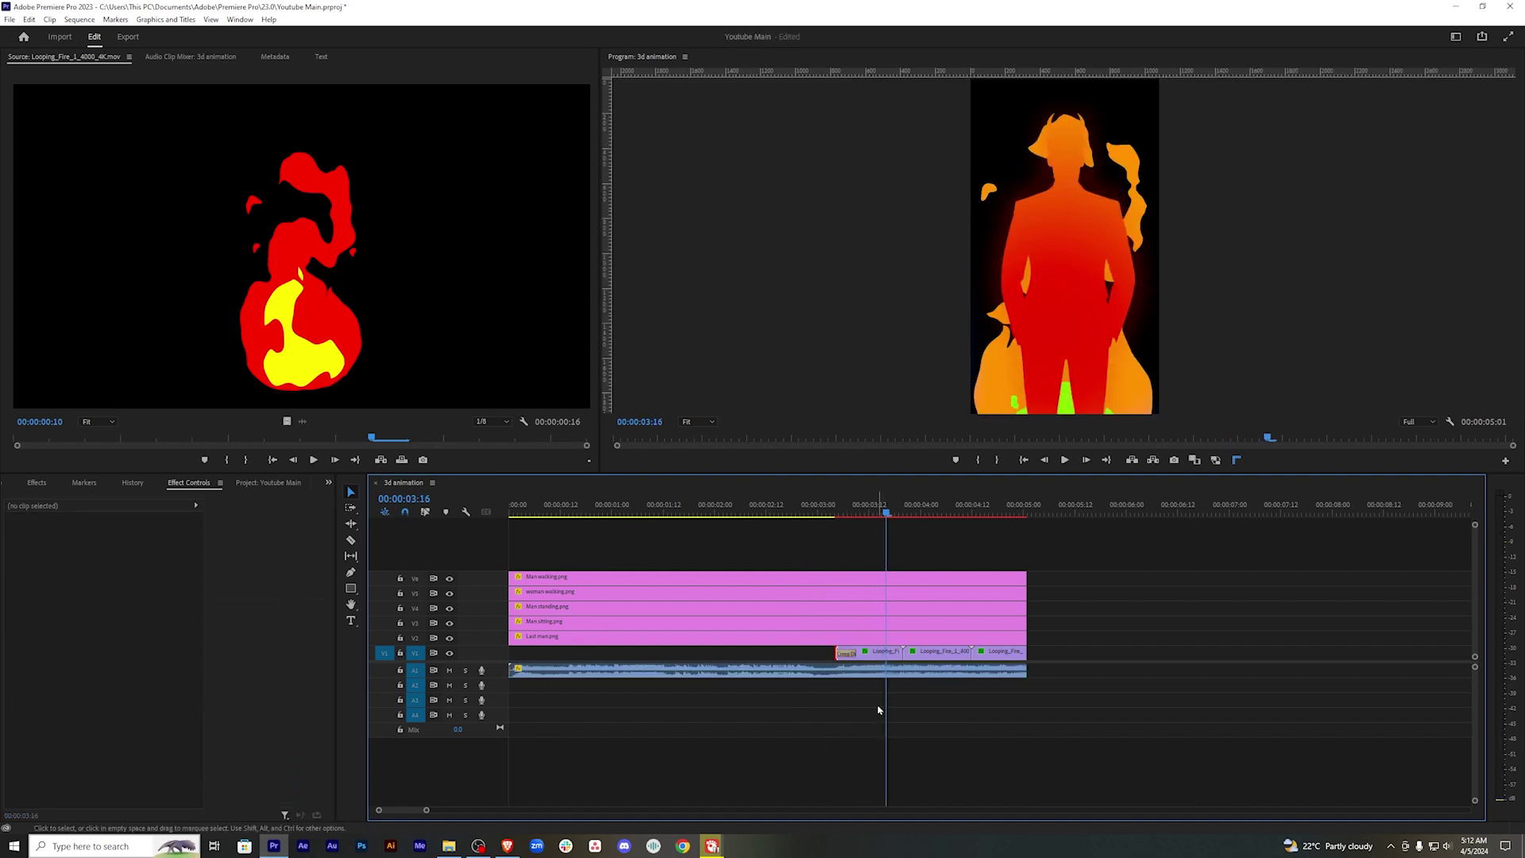
key("equal")
mouse_move(880, 652)
left_mouse_down()
mouse_move(854, 651)
mouse_move(874, 651)
left_mouse_up()
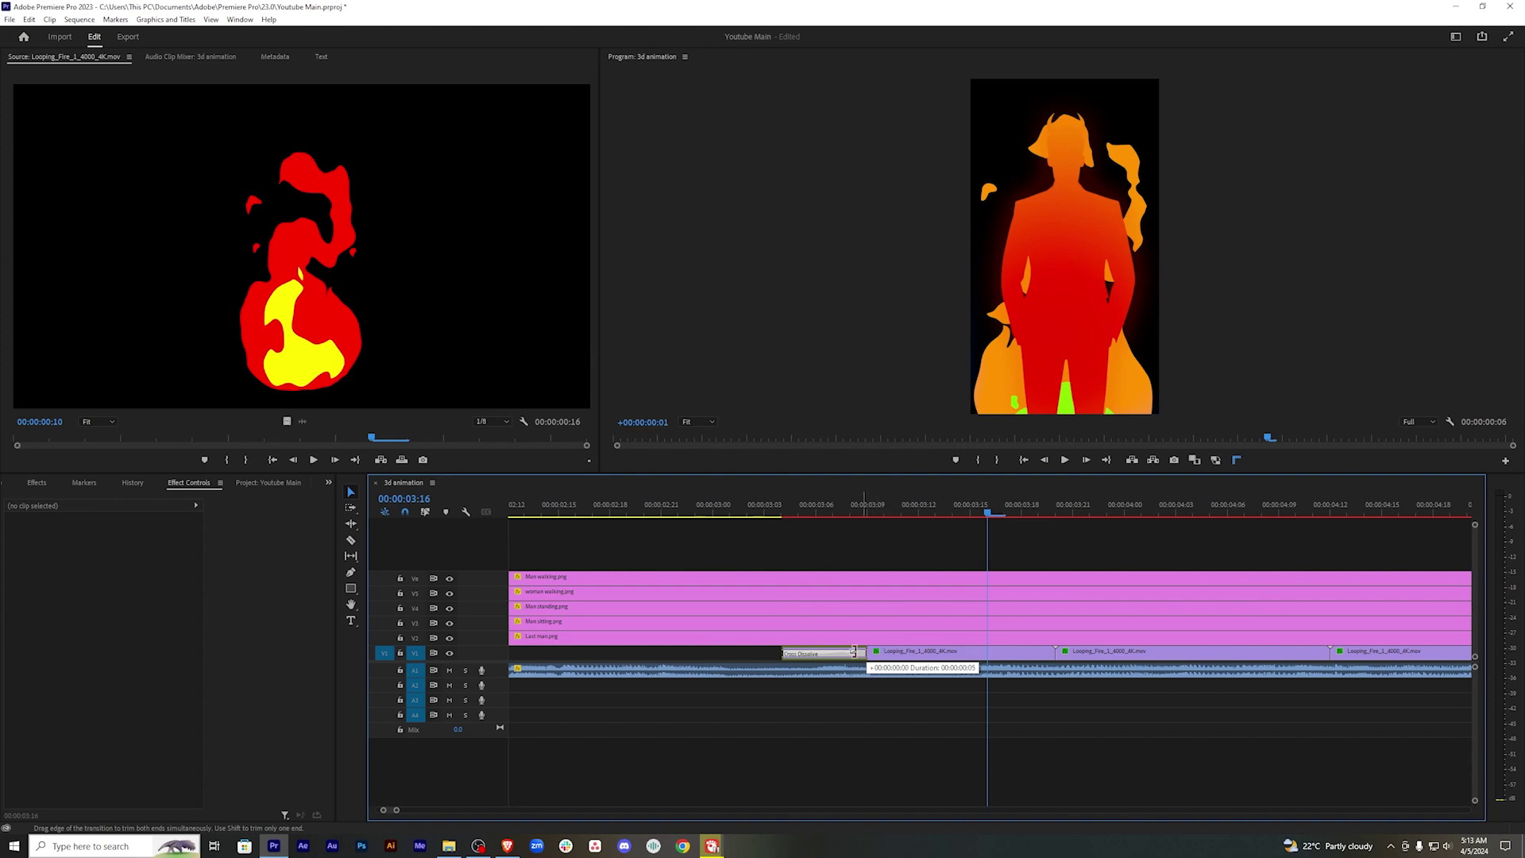
key("minus")
Preview the fire fading in and dissolving into the next fire clip.
left_click(828, 515)
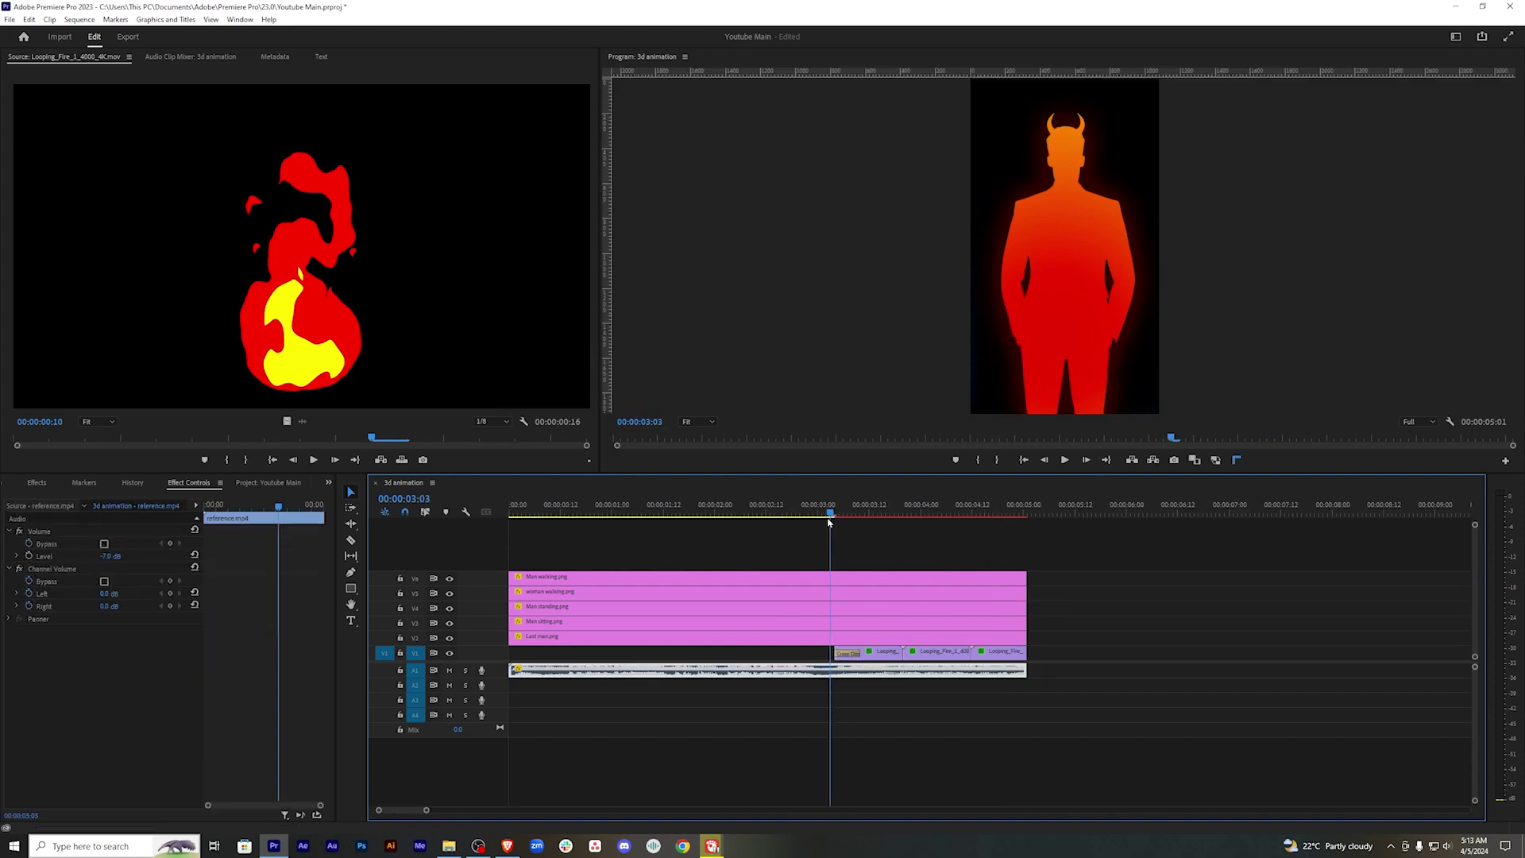
left_click_drag(828, 516, 854, 517)
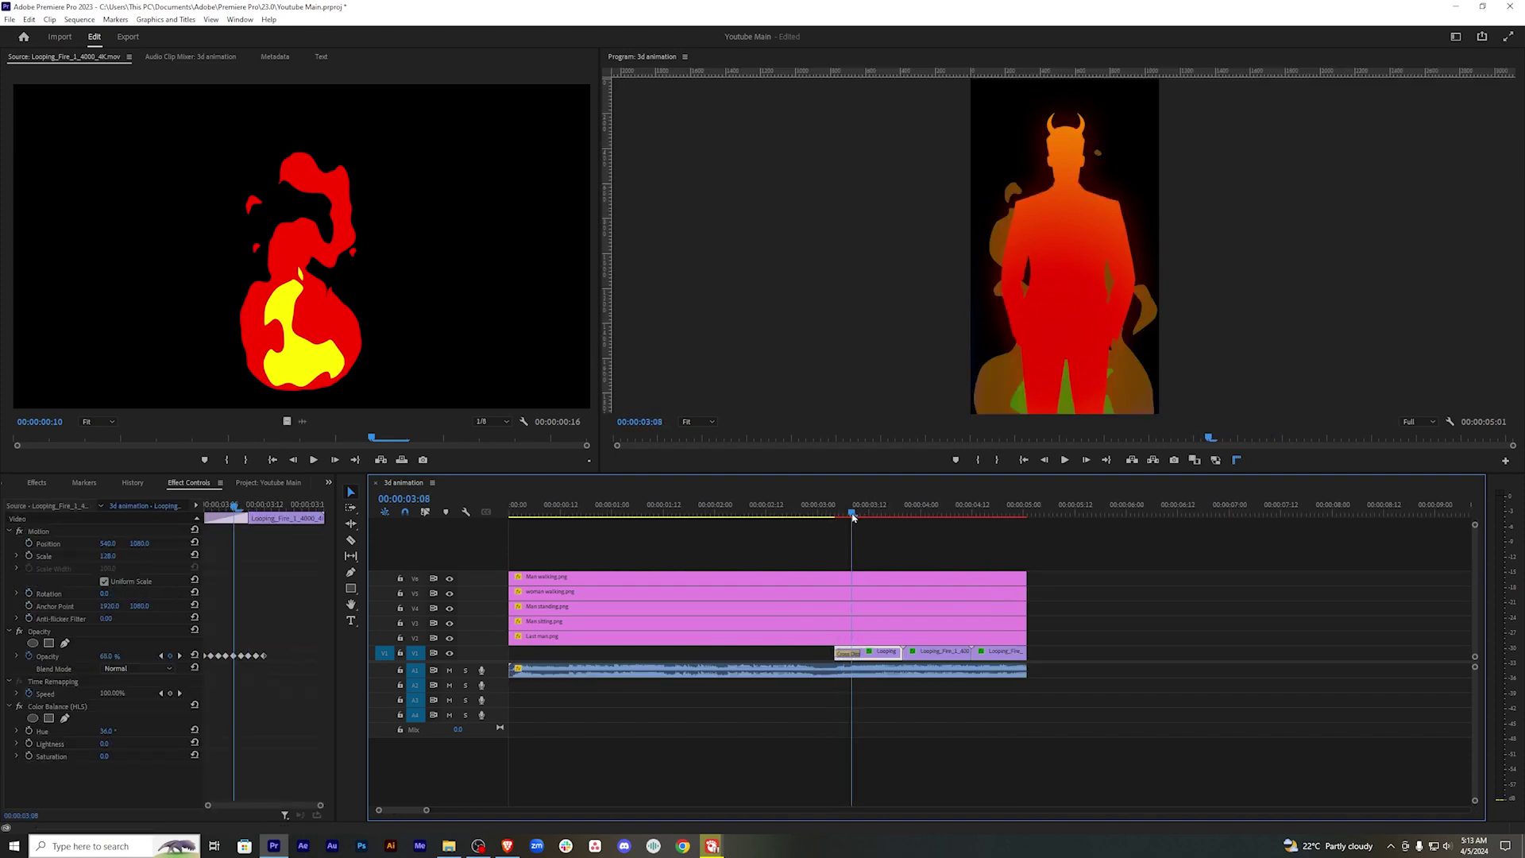
left_click_drag(853, 517, 911, 515)
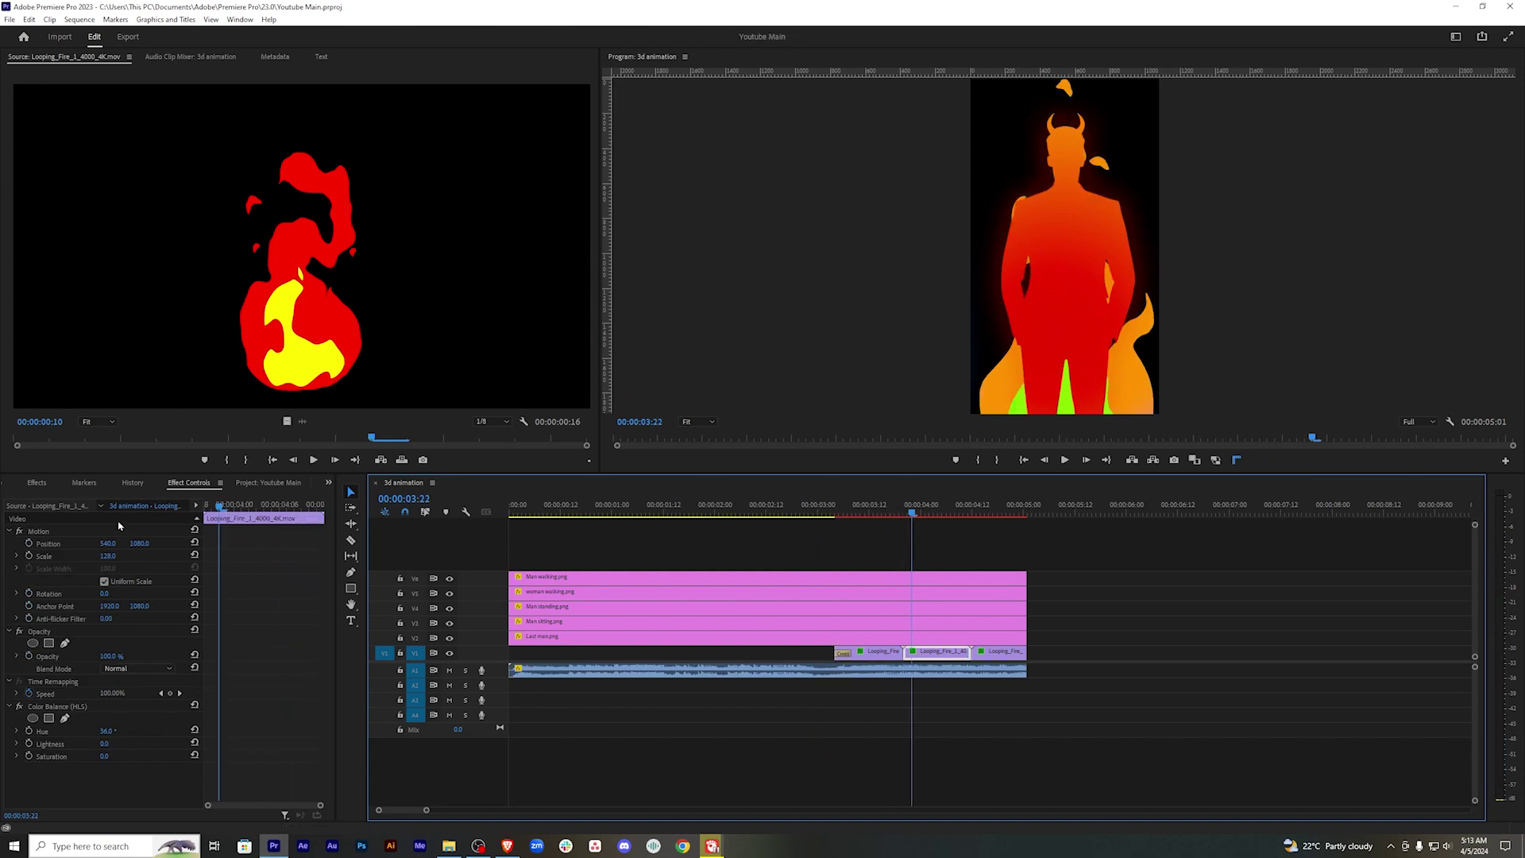
left_click(286, 482)
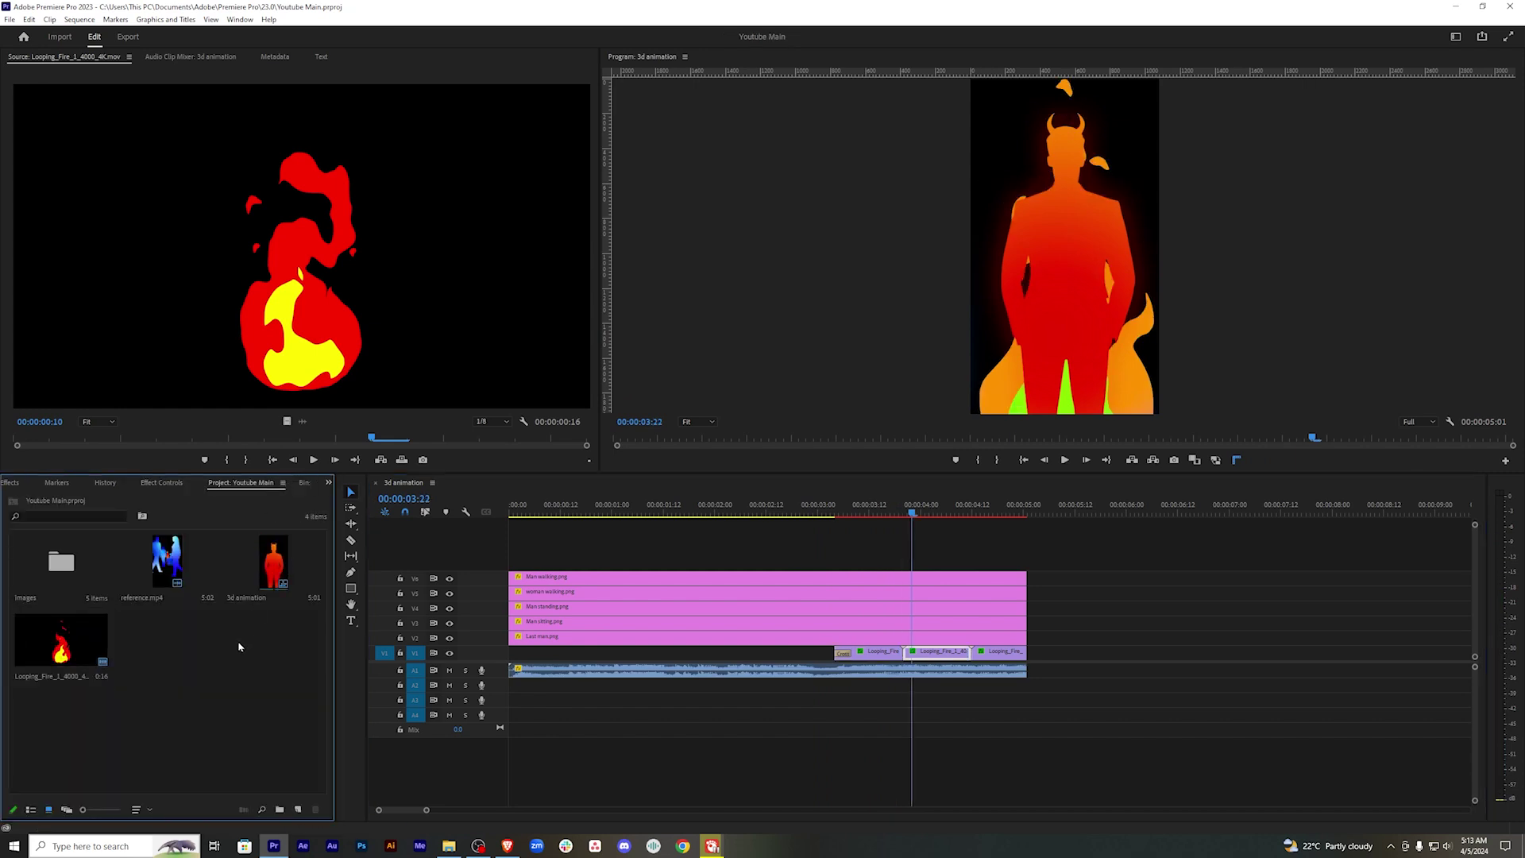
Open reference.mp4 and scrub the Source monitor to the ZZZ moment.
double_click(166, 561)
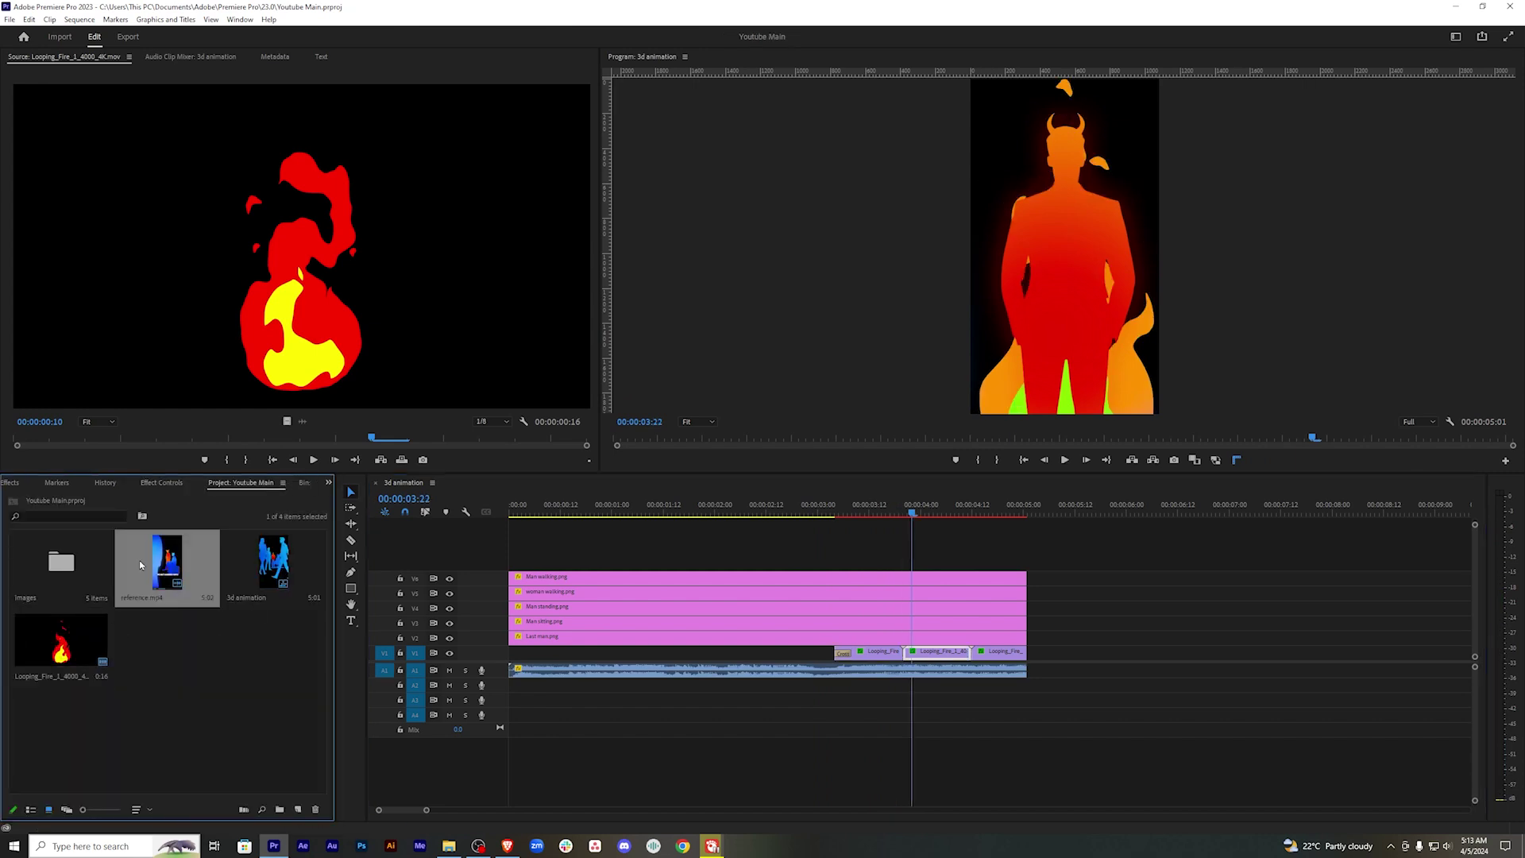
left_click_drag(197, 436, 243, 436)
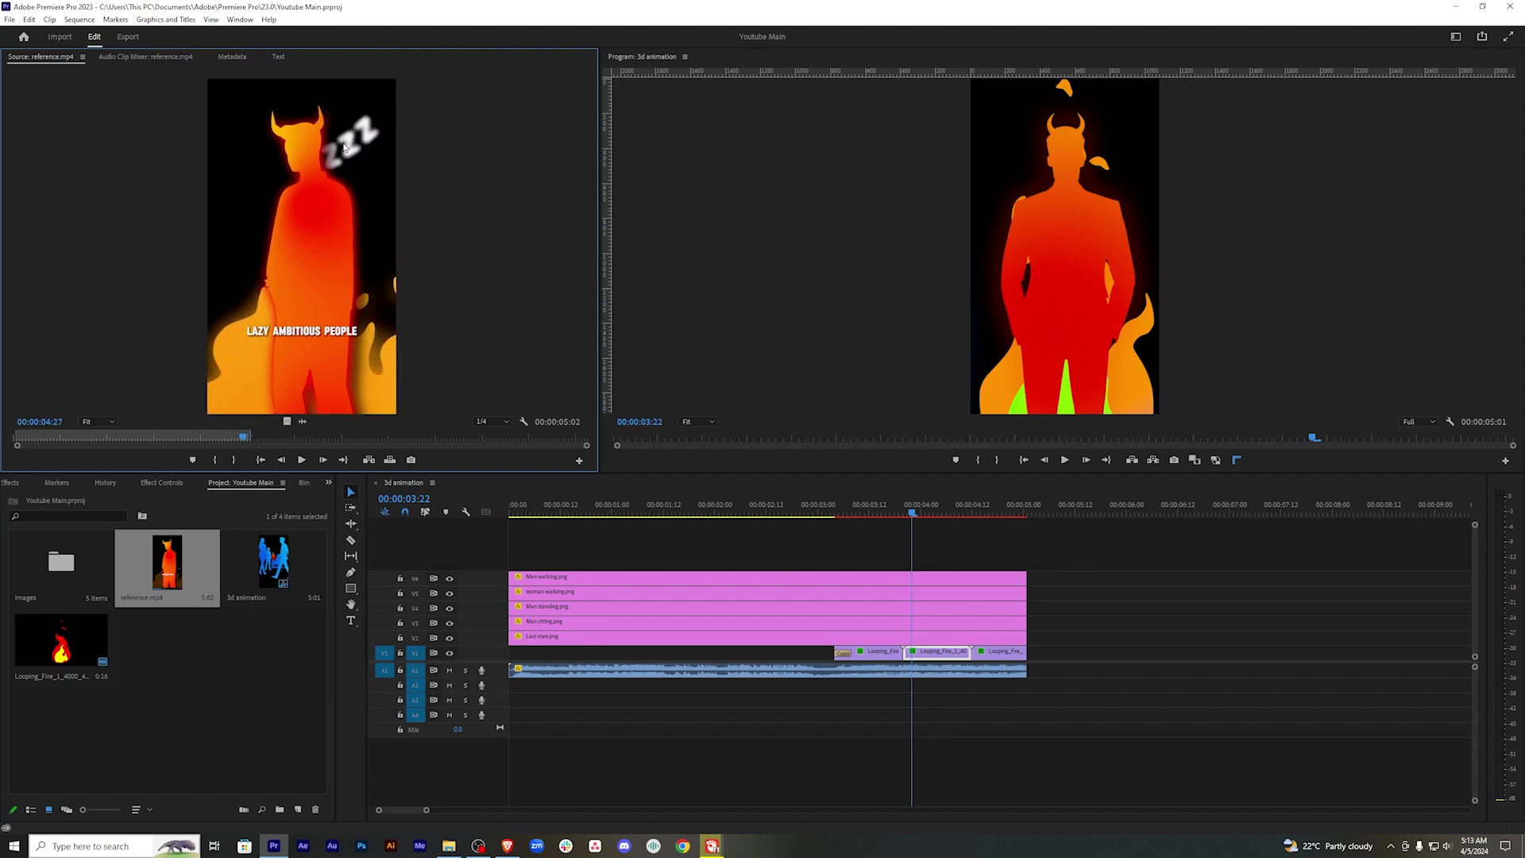
left_click(241, 439)
Move the five silhouette clips up one video track.
left_click(1120, 645)
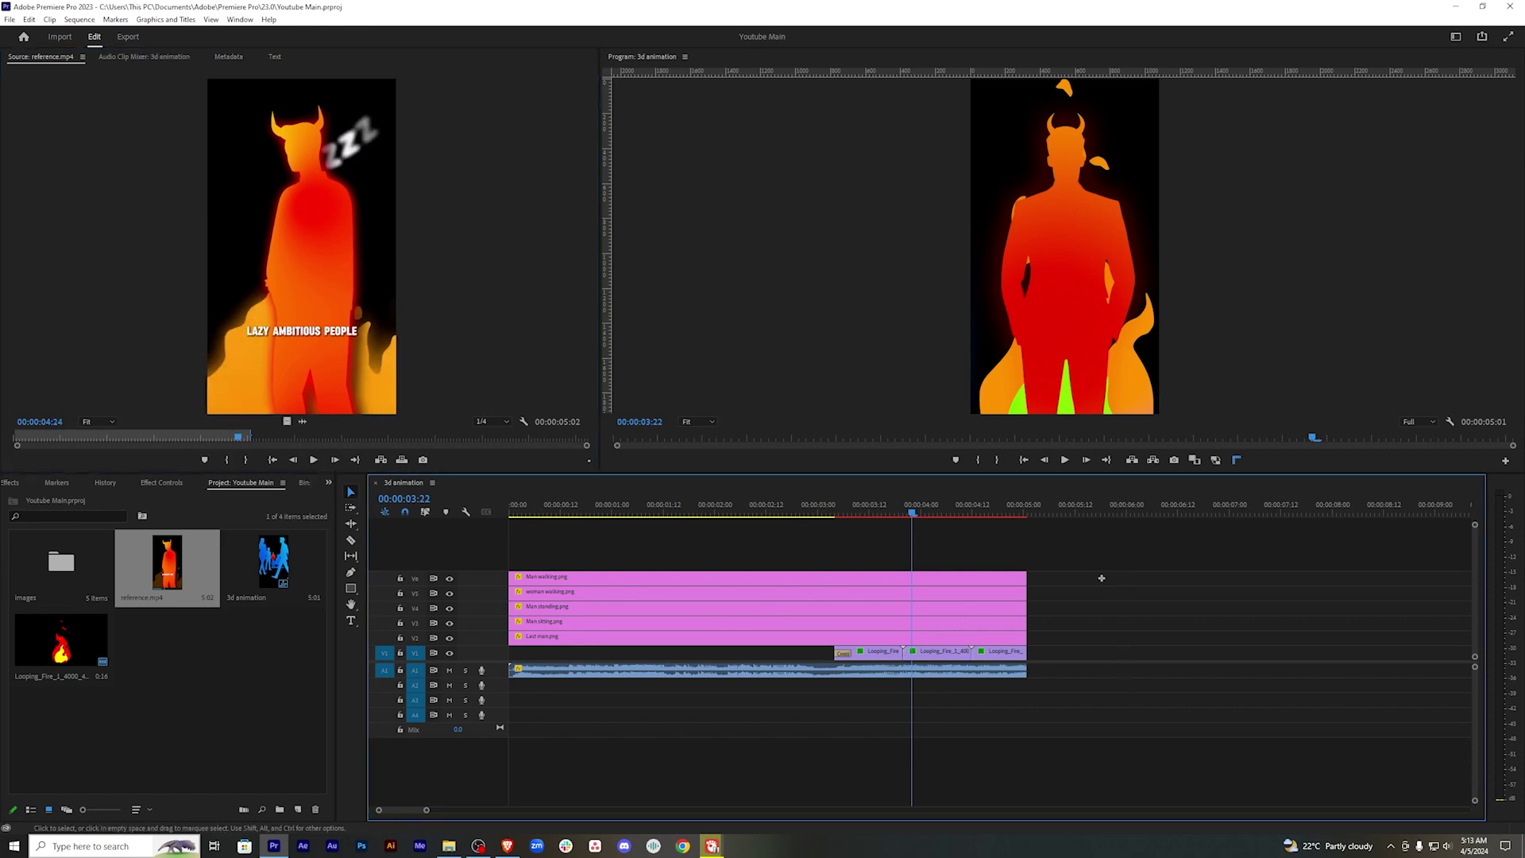
left_click_drag(1101, 577, 953, 639)
left_click_drag(826, 640, 826, 625)
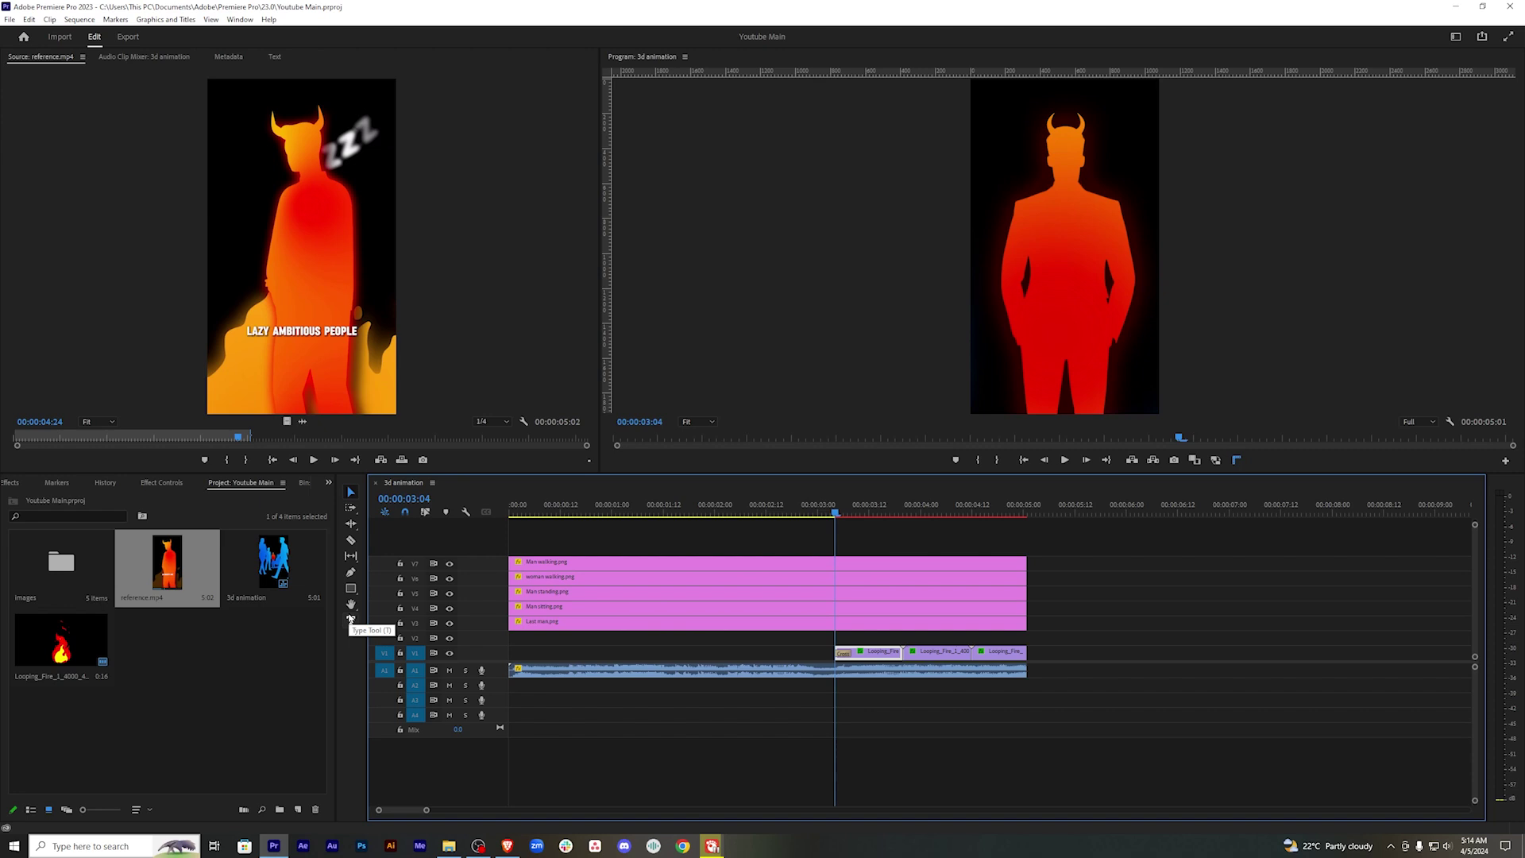
Create a 'ZZZ' text title beside the devil's head in the Program monitor.
left_click(350, 620)
left_click(1088, 165)
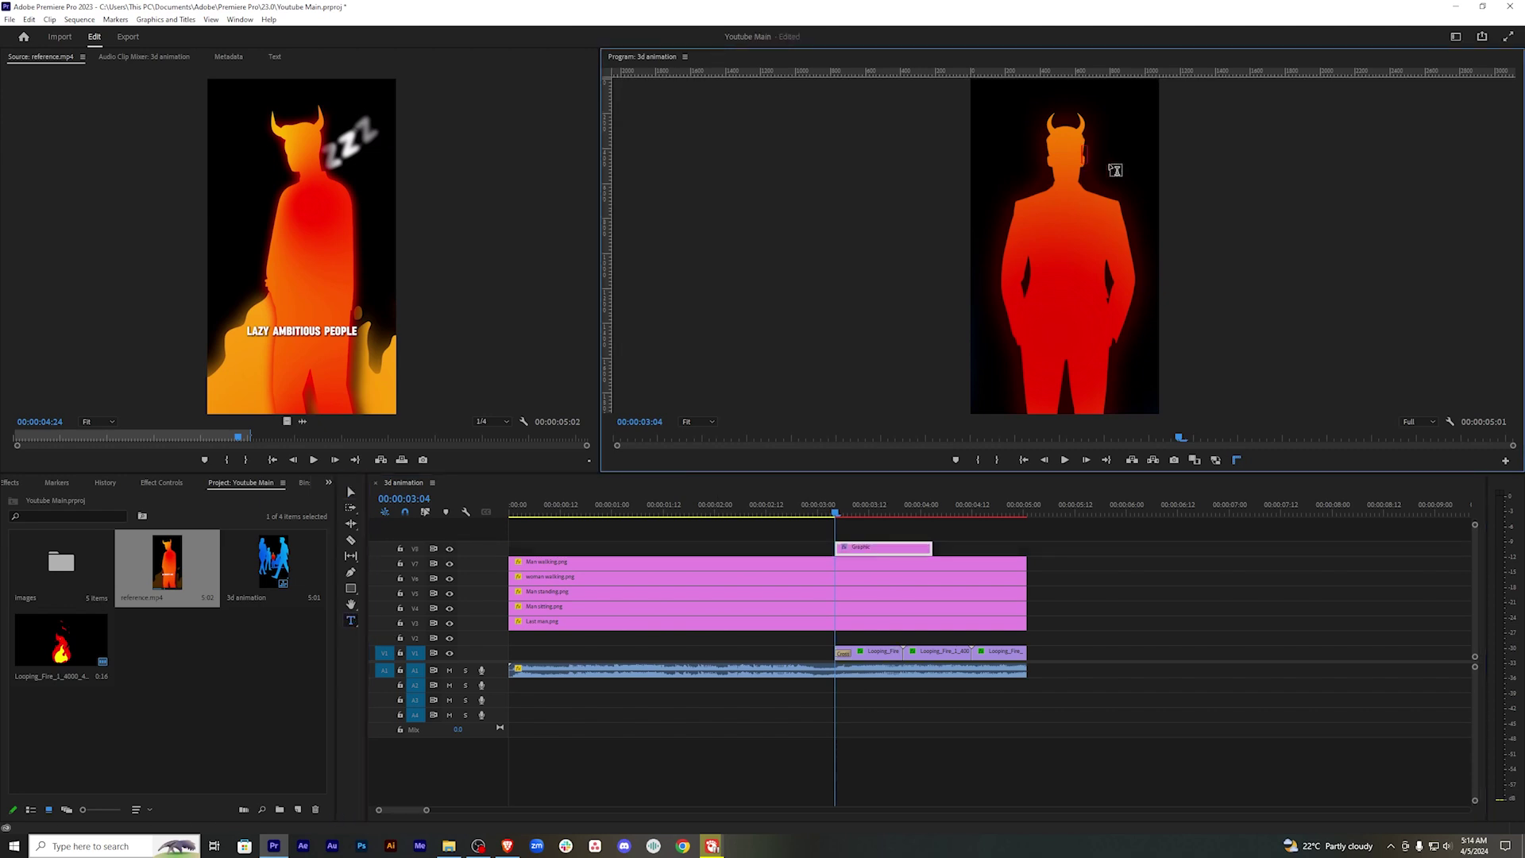
type("ZZZ")
left_click(911, 562)
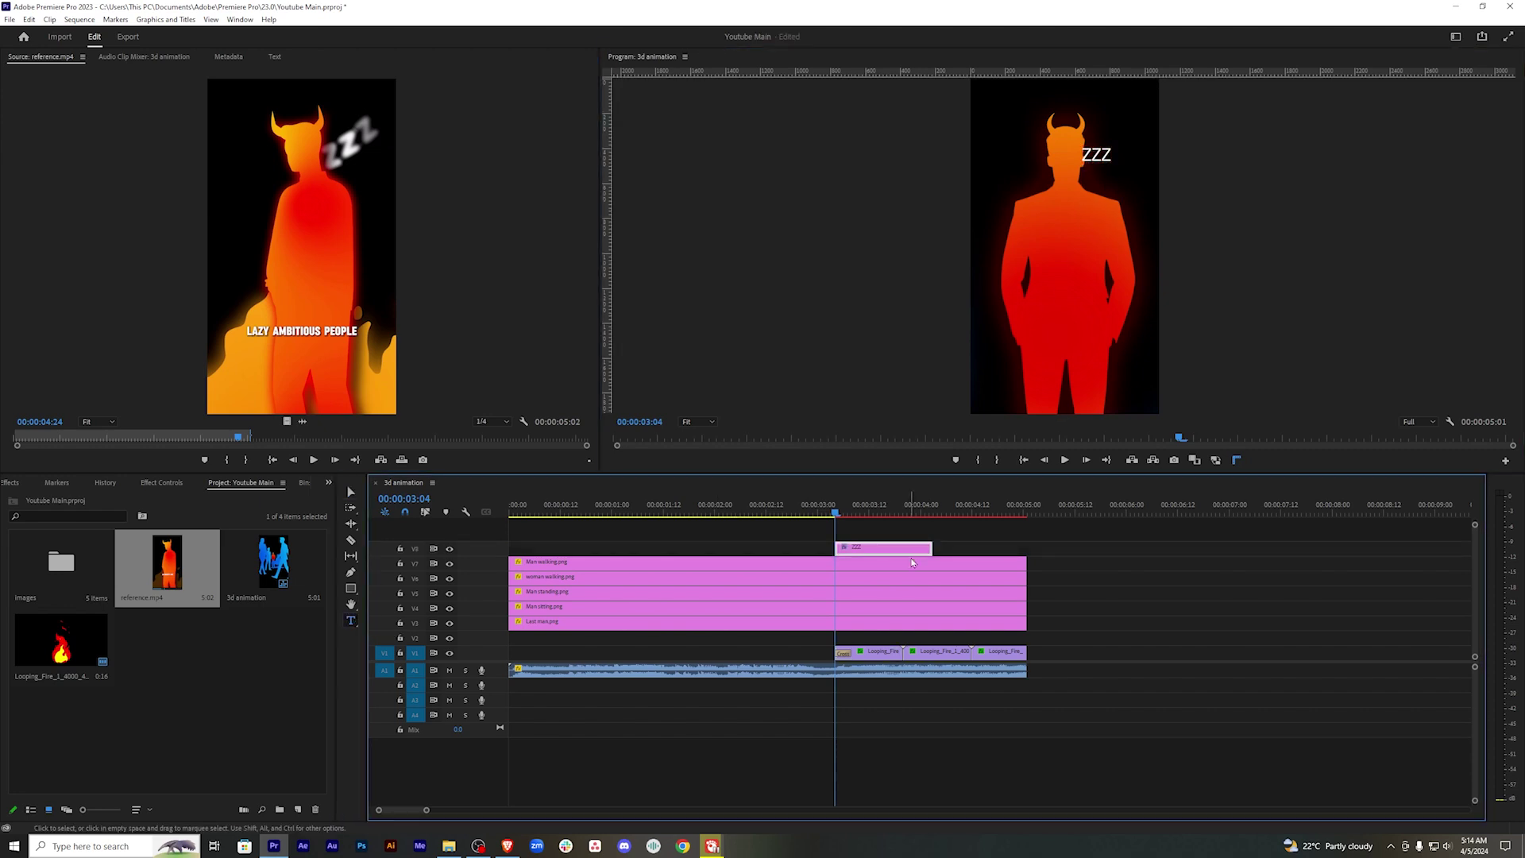
Place the ZZZ graphic clip on V2 above the fire, running to the end, and preview its start.
mouse_move(911, 548)
left_mouse_down()
mouse_move(911, 636)
mouse_move(1045, 637)
mouse_move(1025, 637)
left_mouse_up()
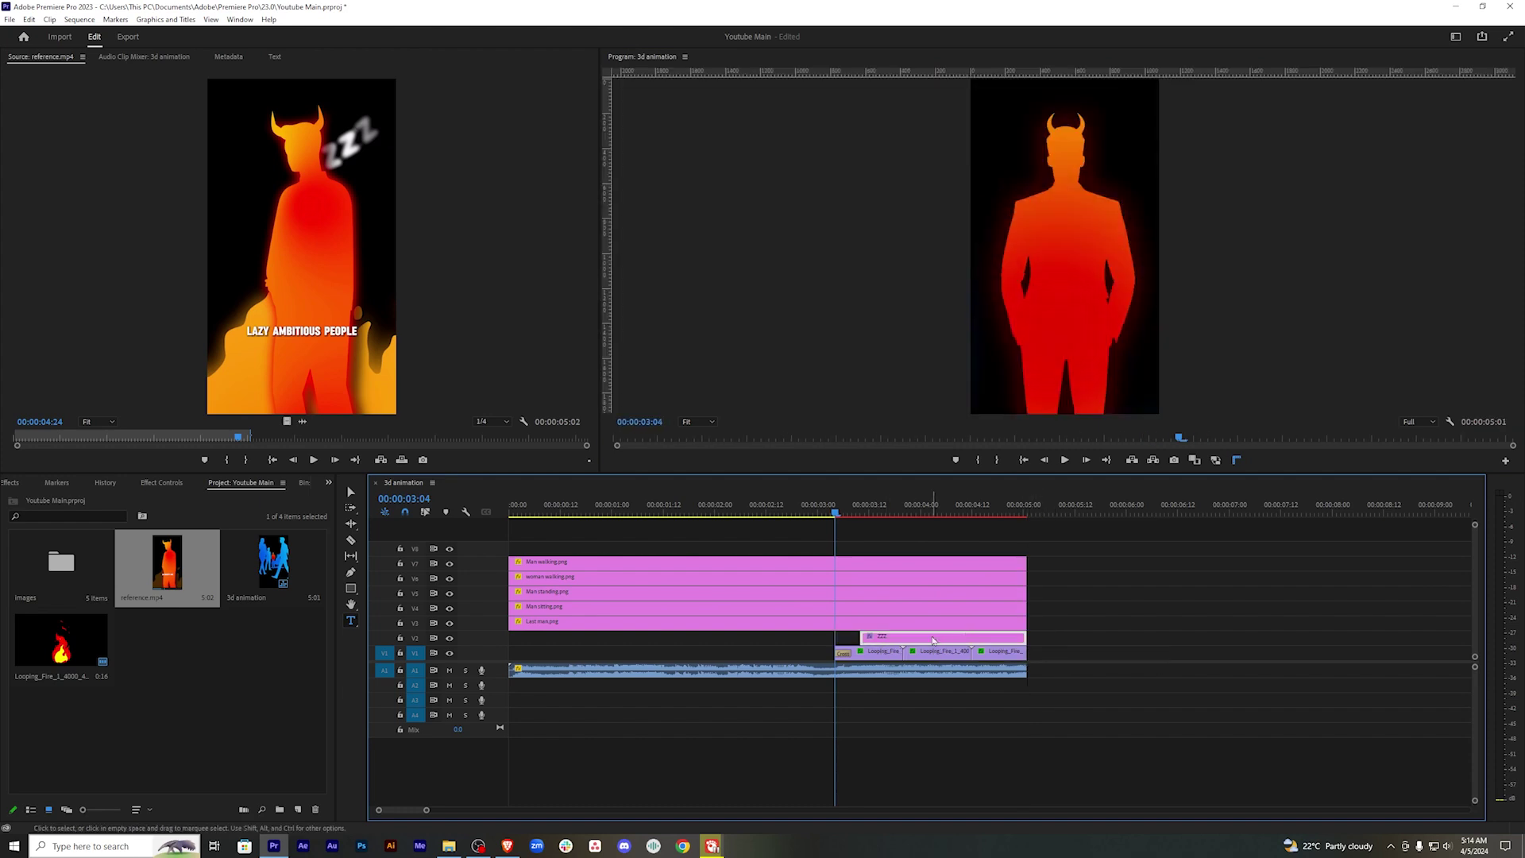
key("space")
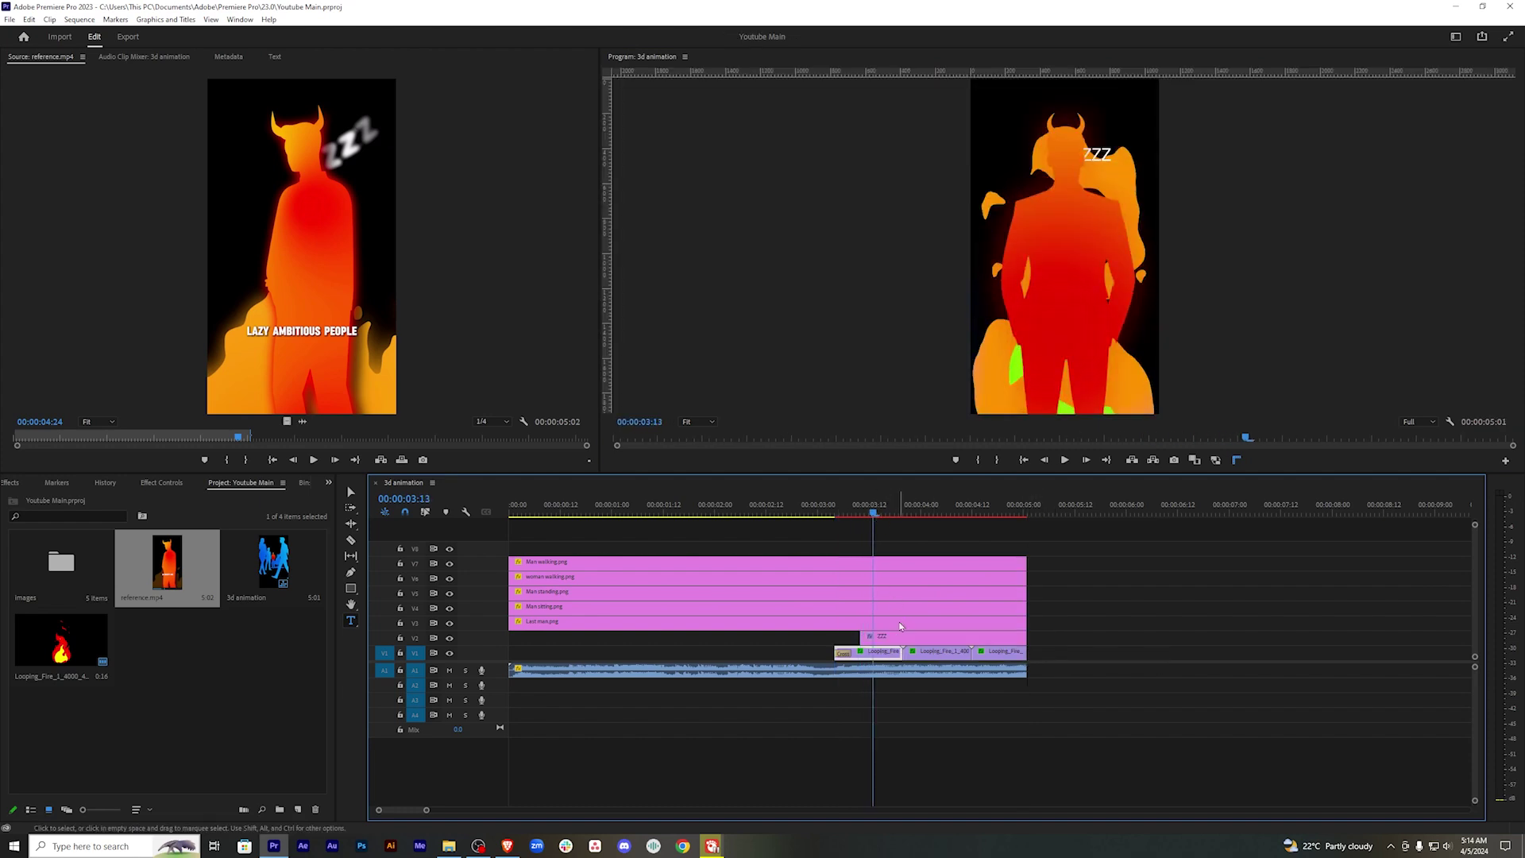
left_click(907, 640)
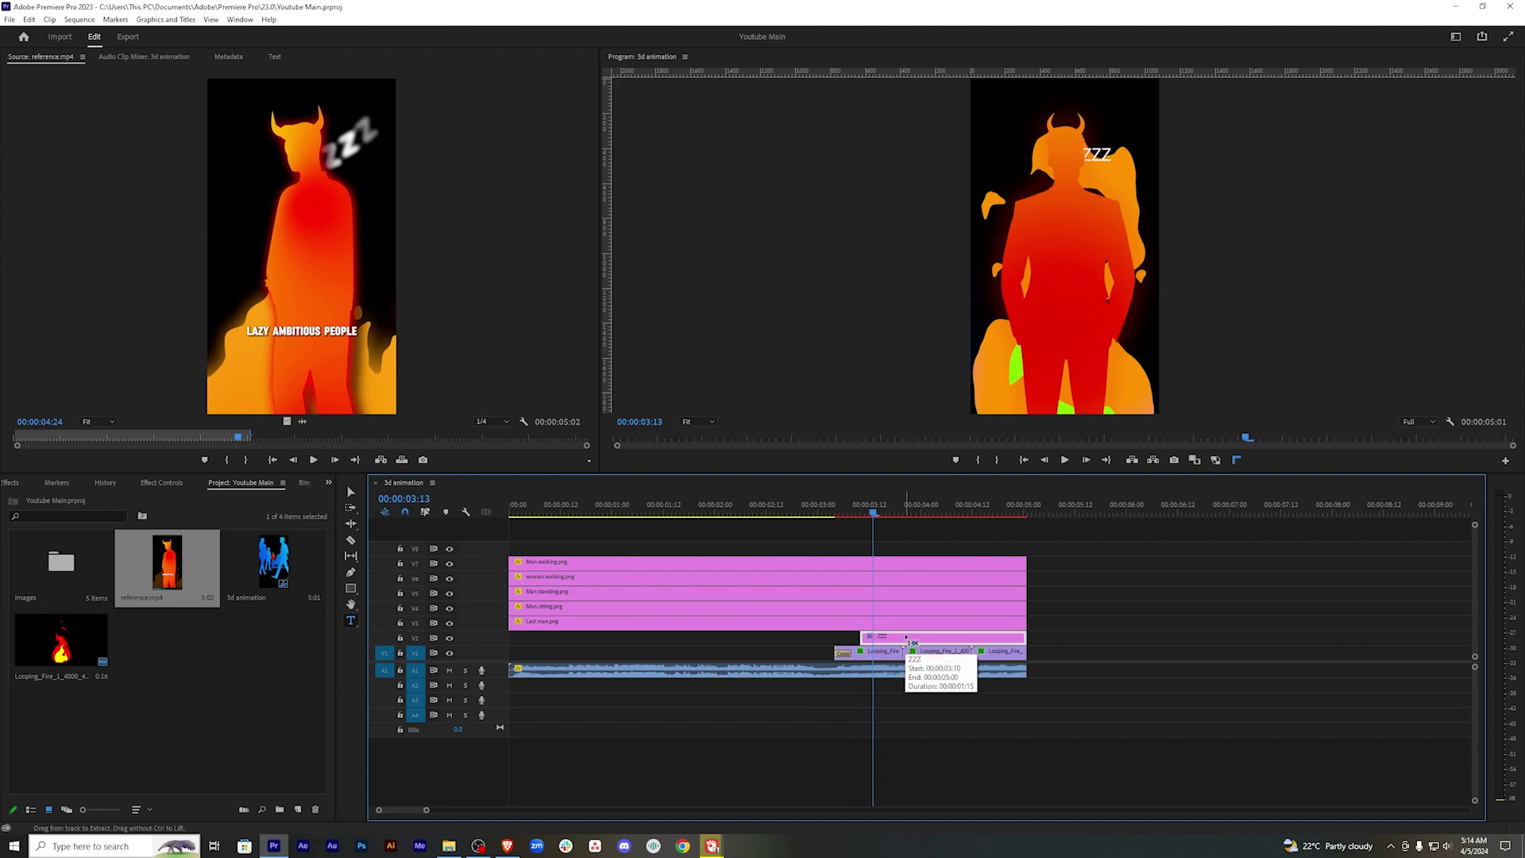
left_click_drag(830, 505, 879, 506)
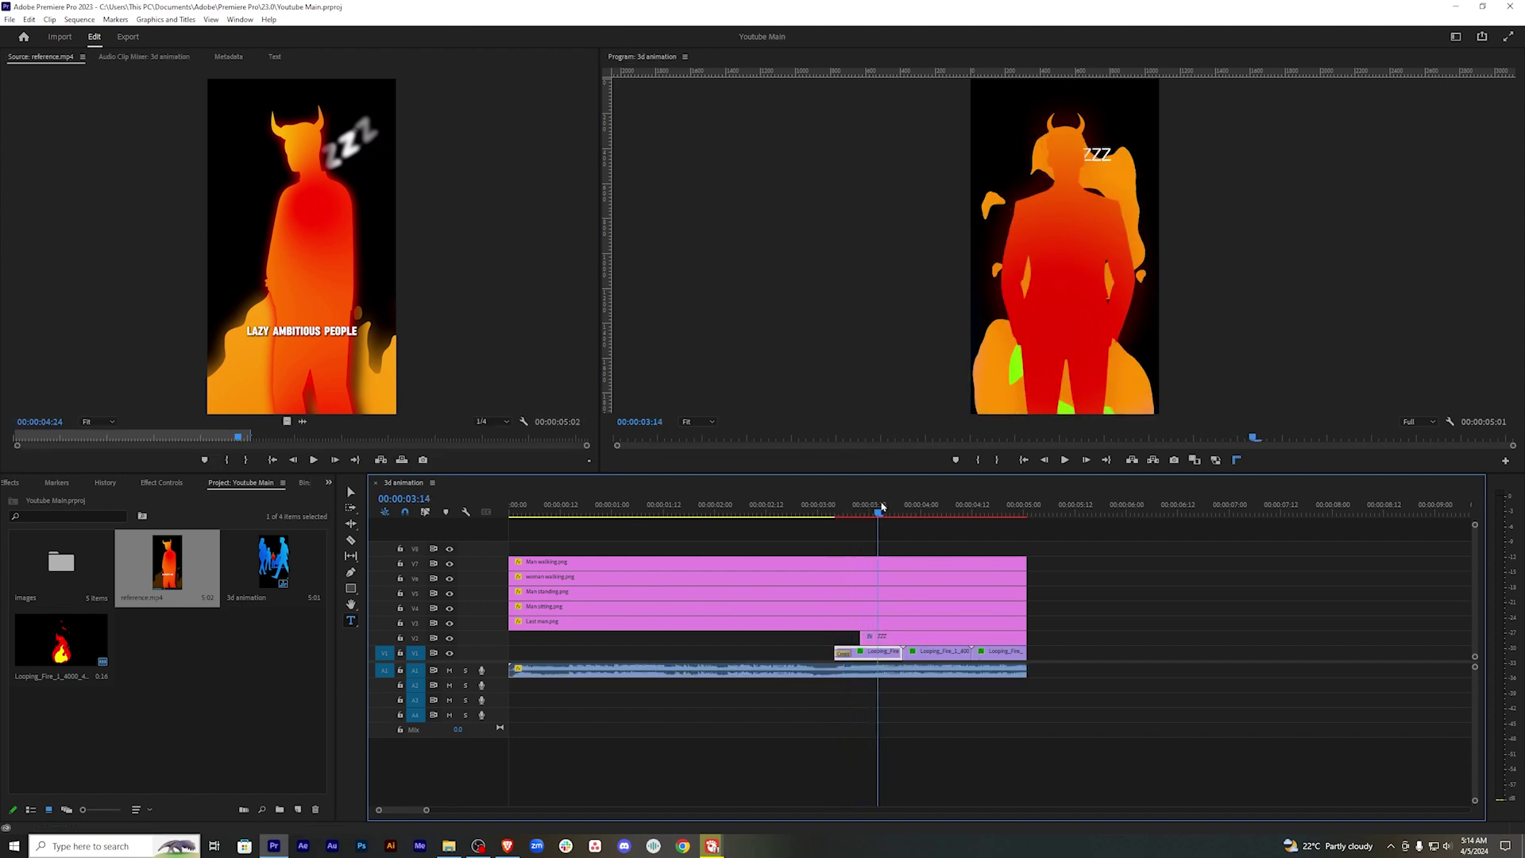
left_click(897, 636)
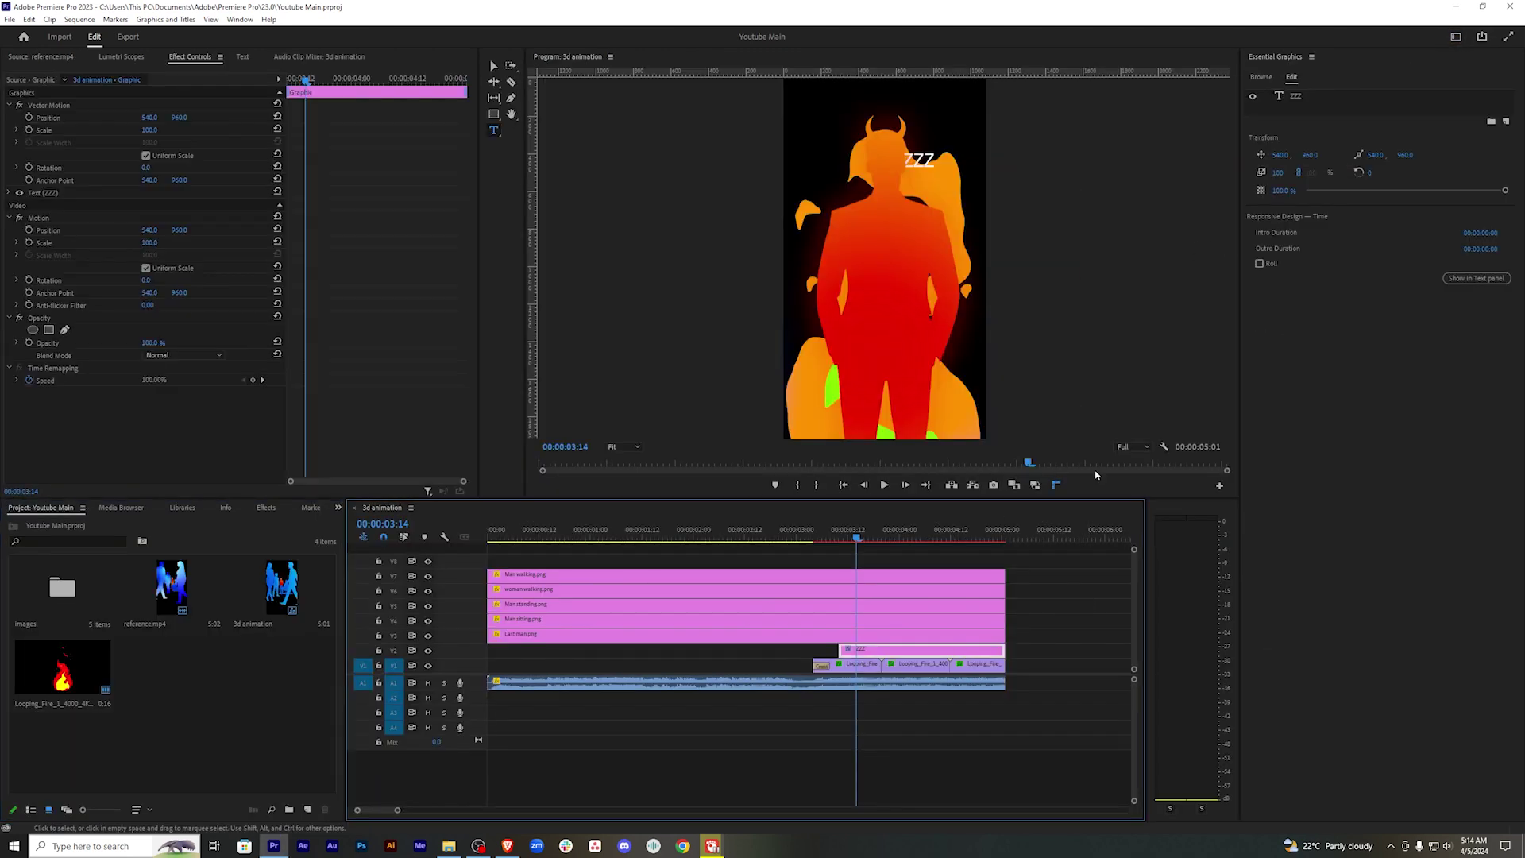
Set the ZZZ text to Gill Sans Ultra Bold Condensed with tracking widened to 157.
left_click(1316, 97)
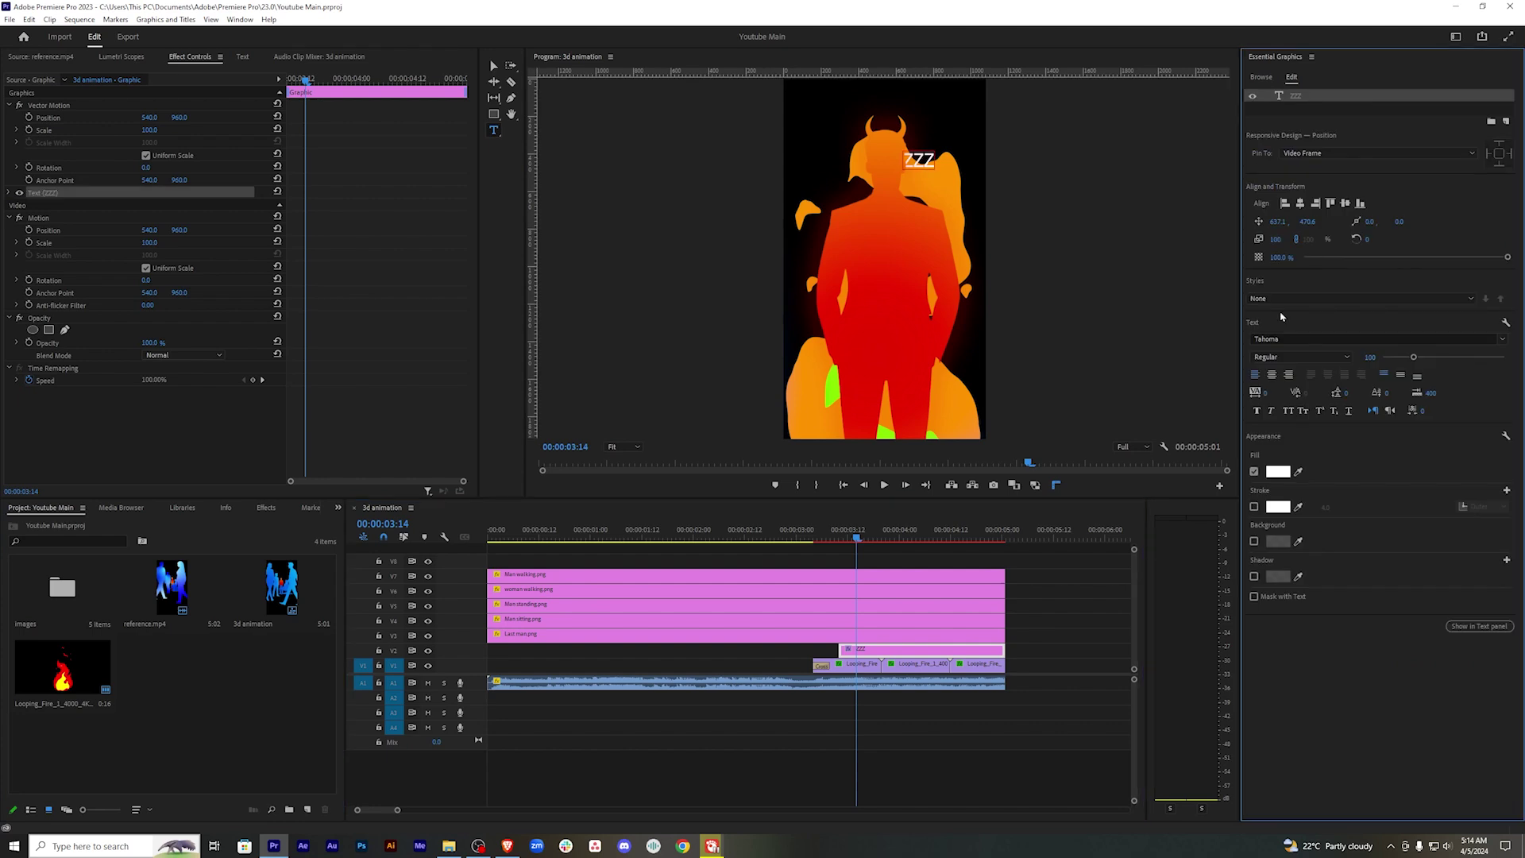
left_click(1319, 339)
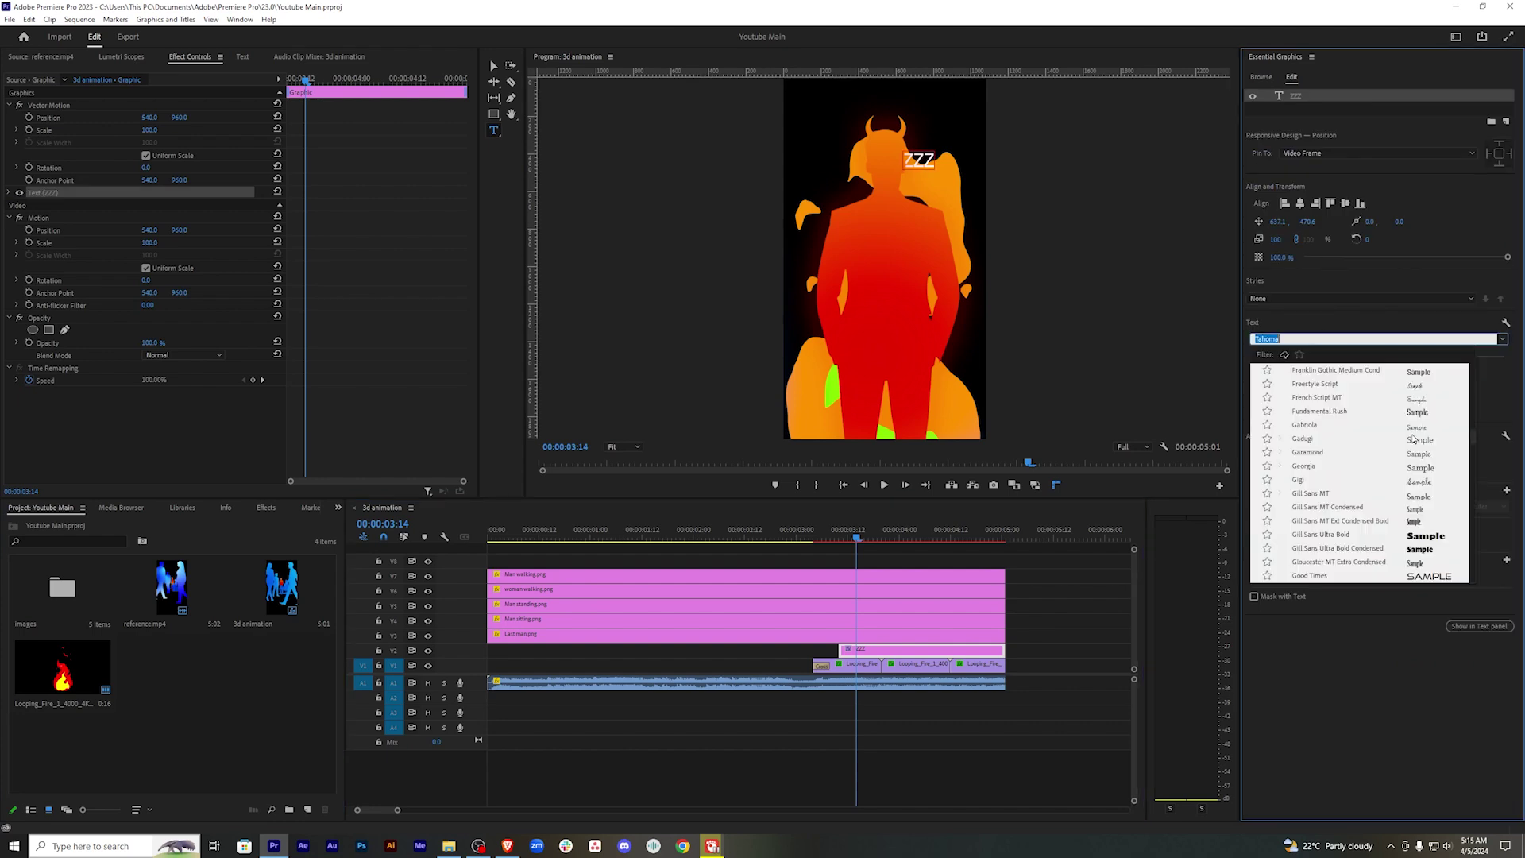
left_click(1352, 548)
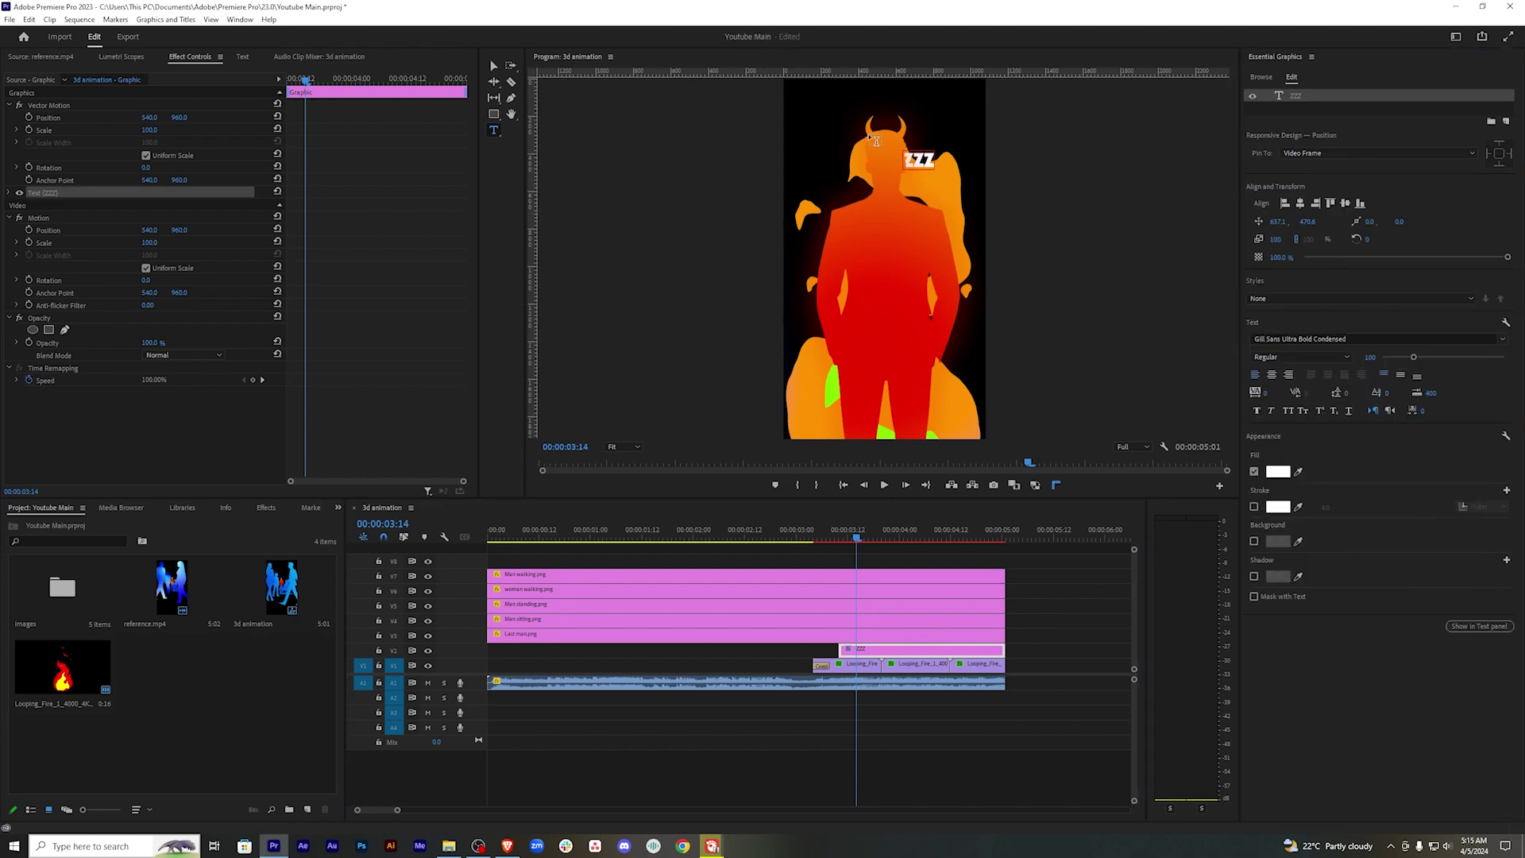
left_click(1265, 393)
type("10")
key("Return")
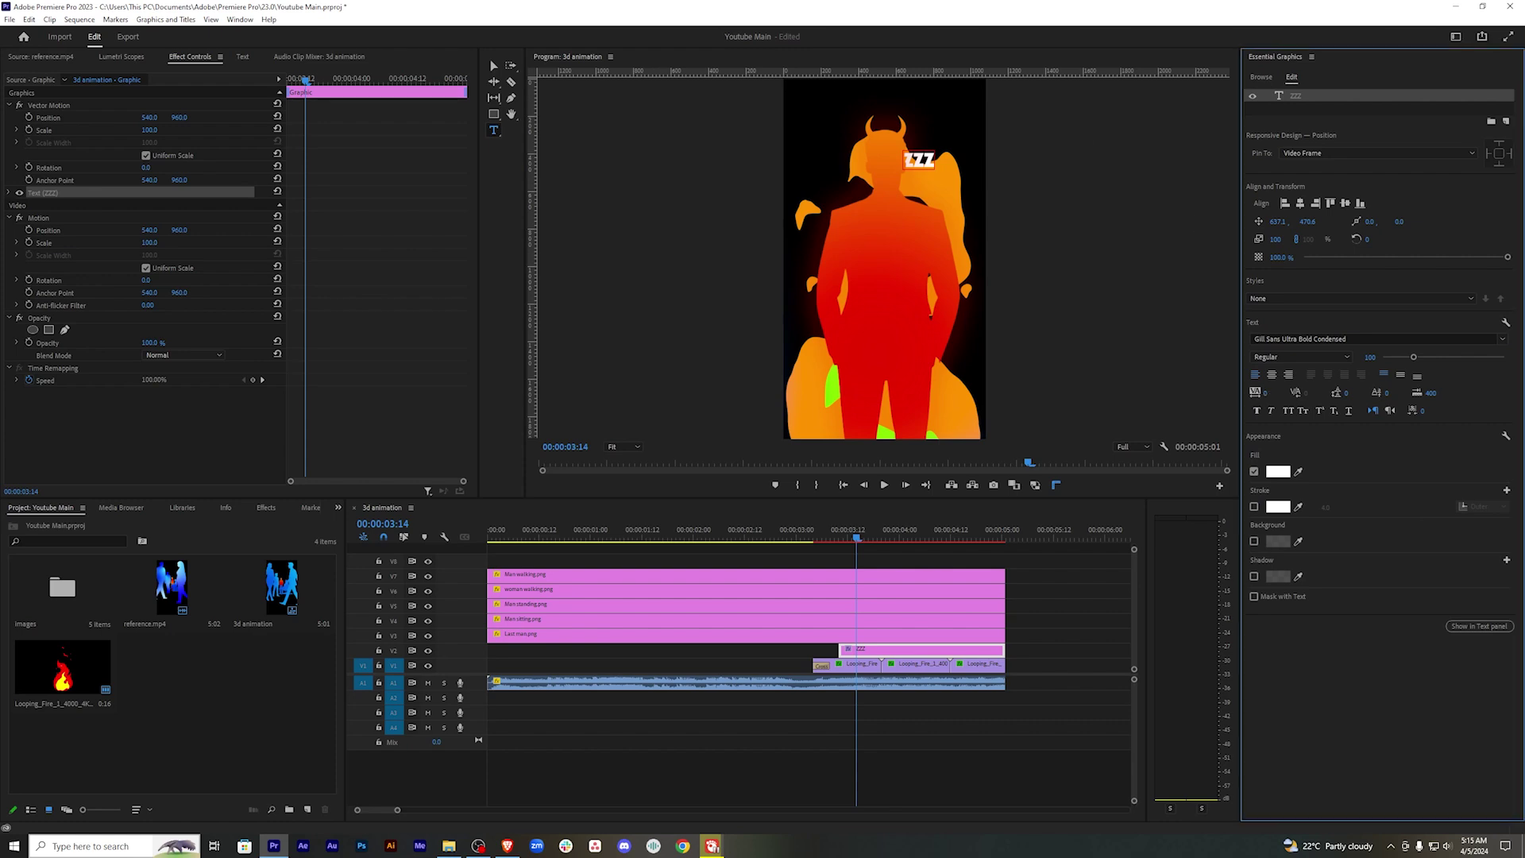
left_click_drag(1267, 393, 1338, 392)
Raise the ZZZ title to Position 539, 891 and save the project.
left_click_drag(179, 229, 158, 229)
key("ctrl+s")
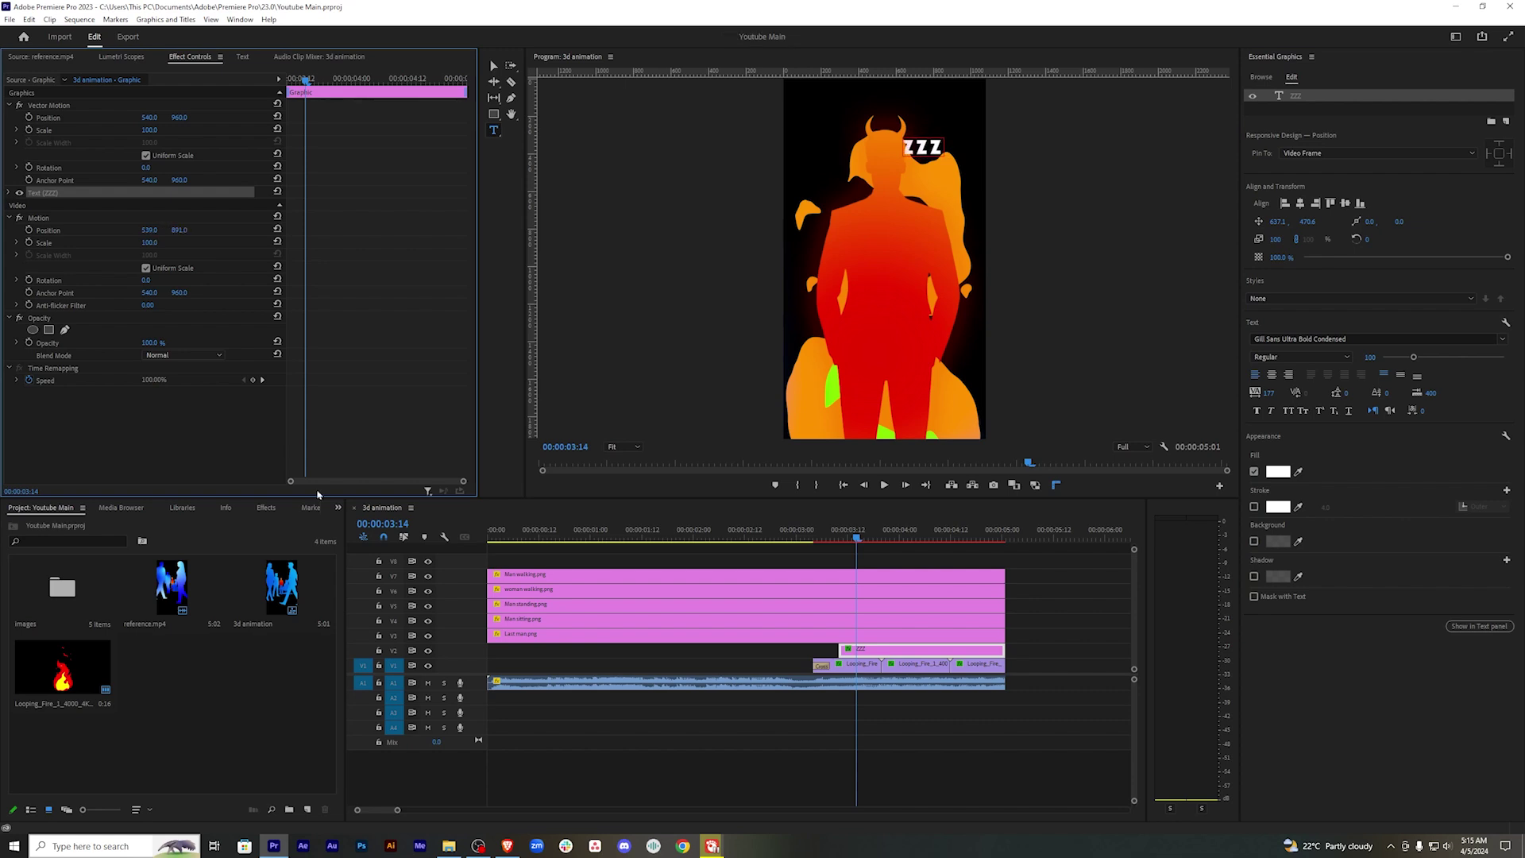
left_click(337, 507)
Find Lens Distortion with a 'distort' effects search and apply it to the ZZZ title.
left_click(377, 576)
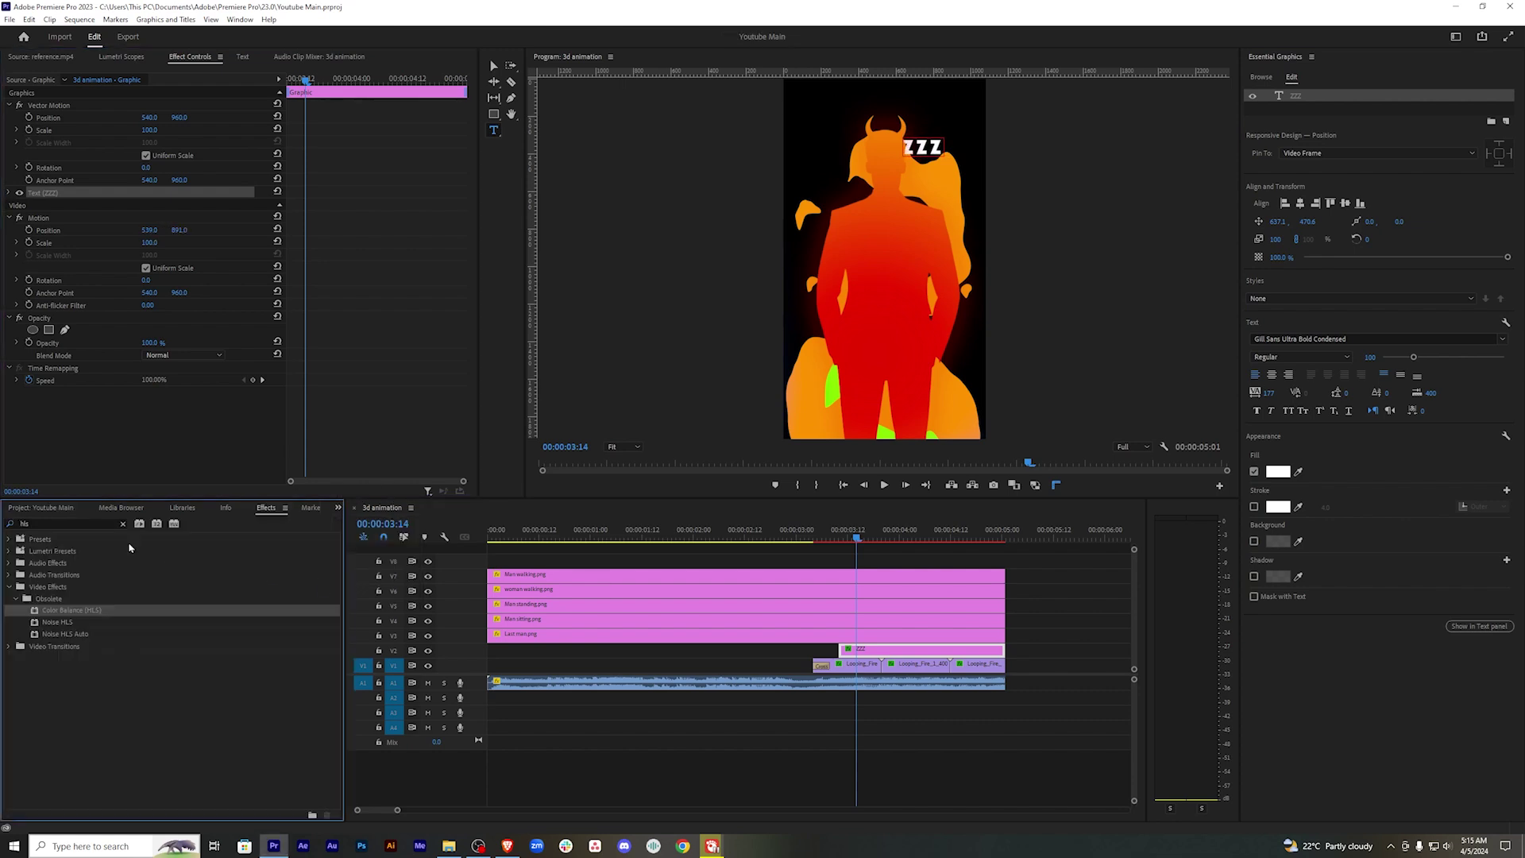
double_click(54, 524)
type("distort")
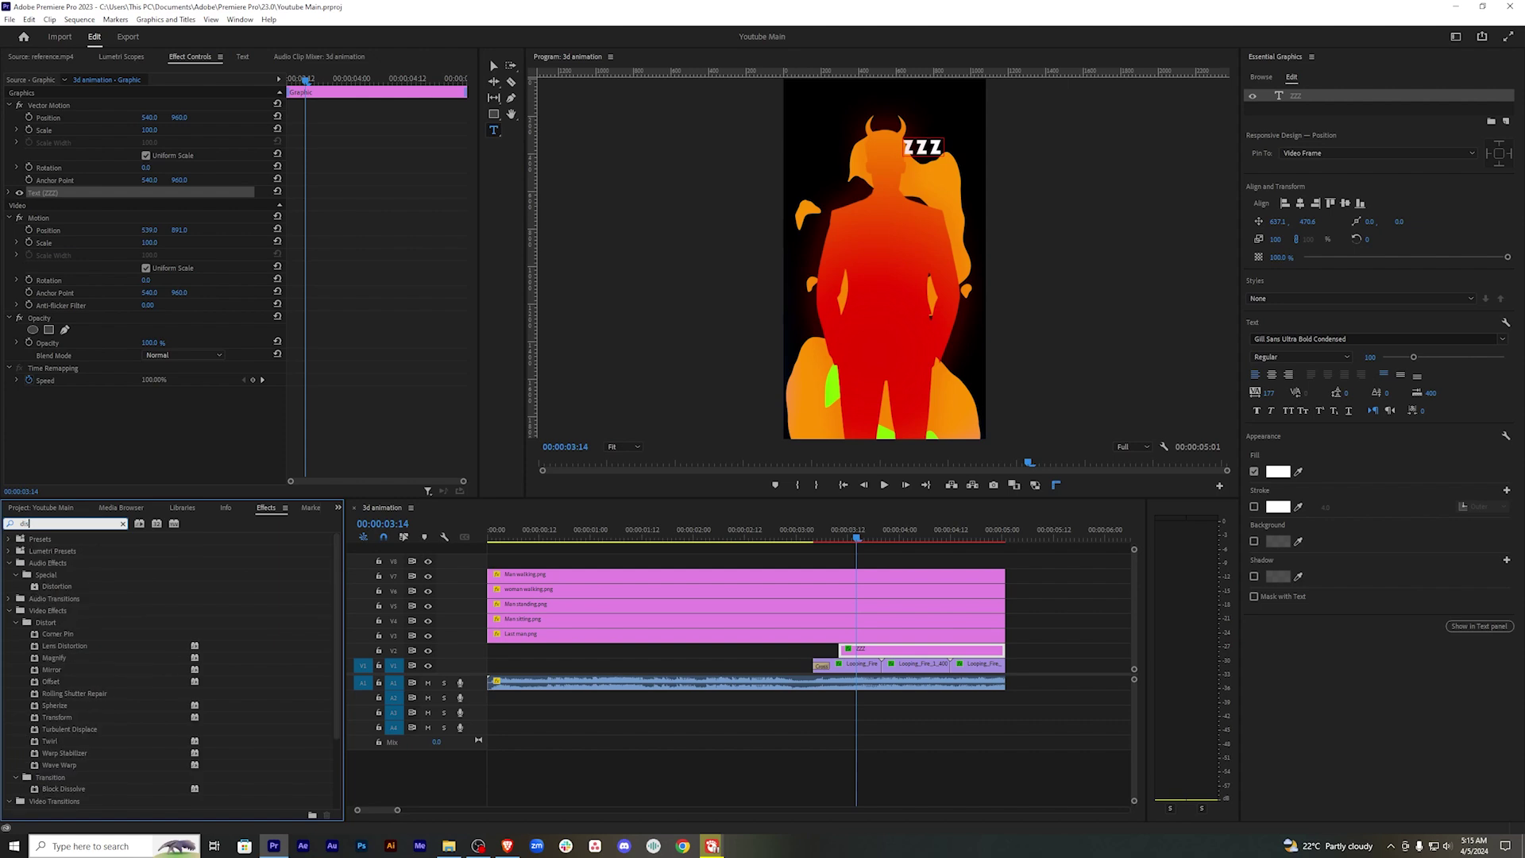
left_click(75, 648)
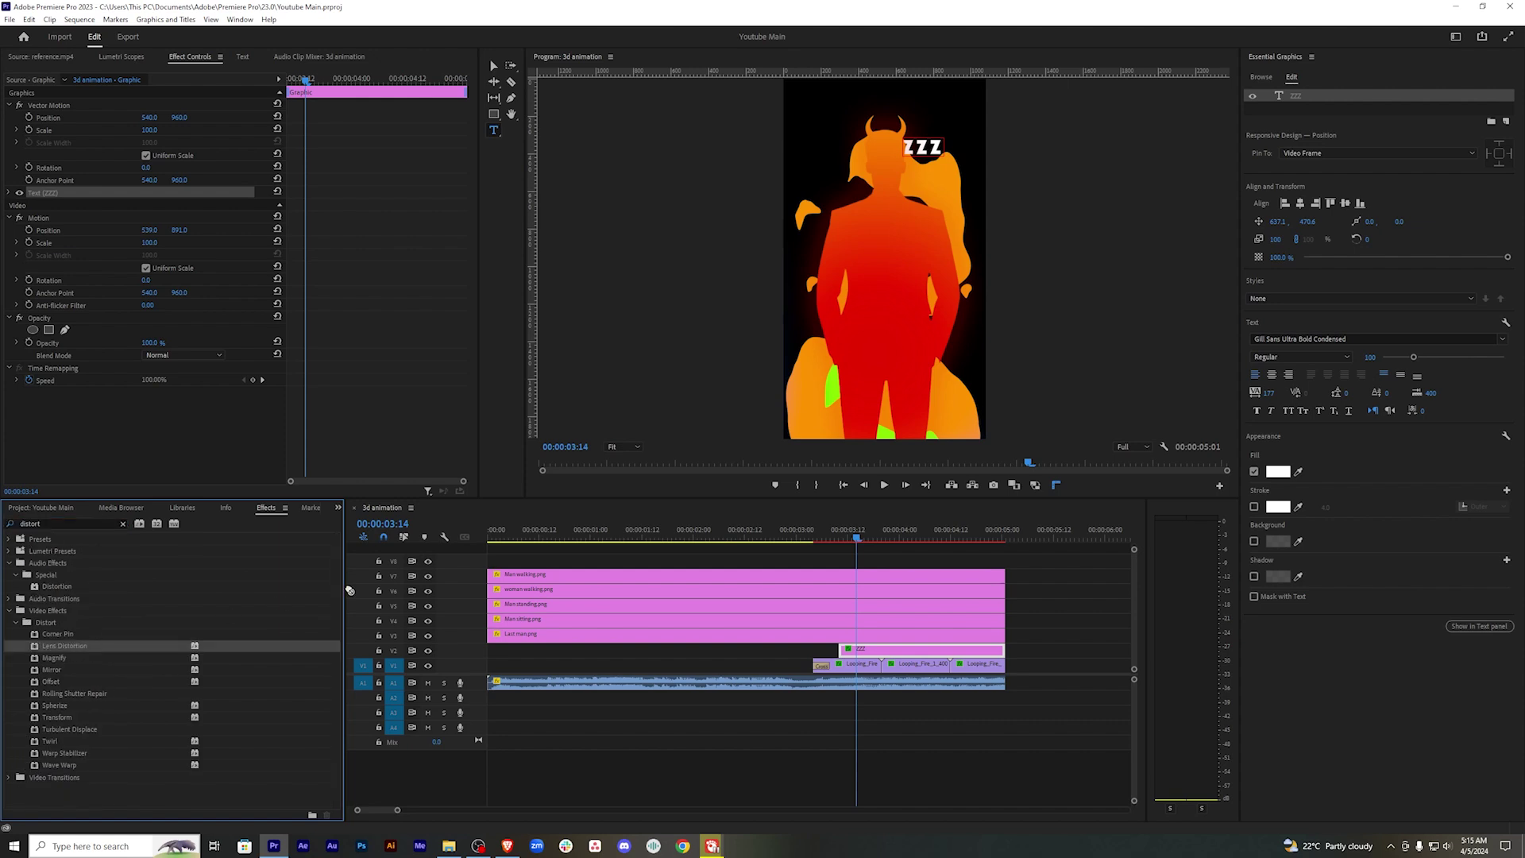
left_click_drag(349, 590, 150, 220)
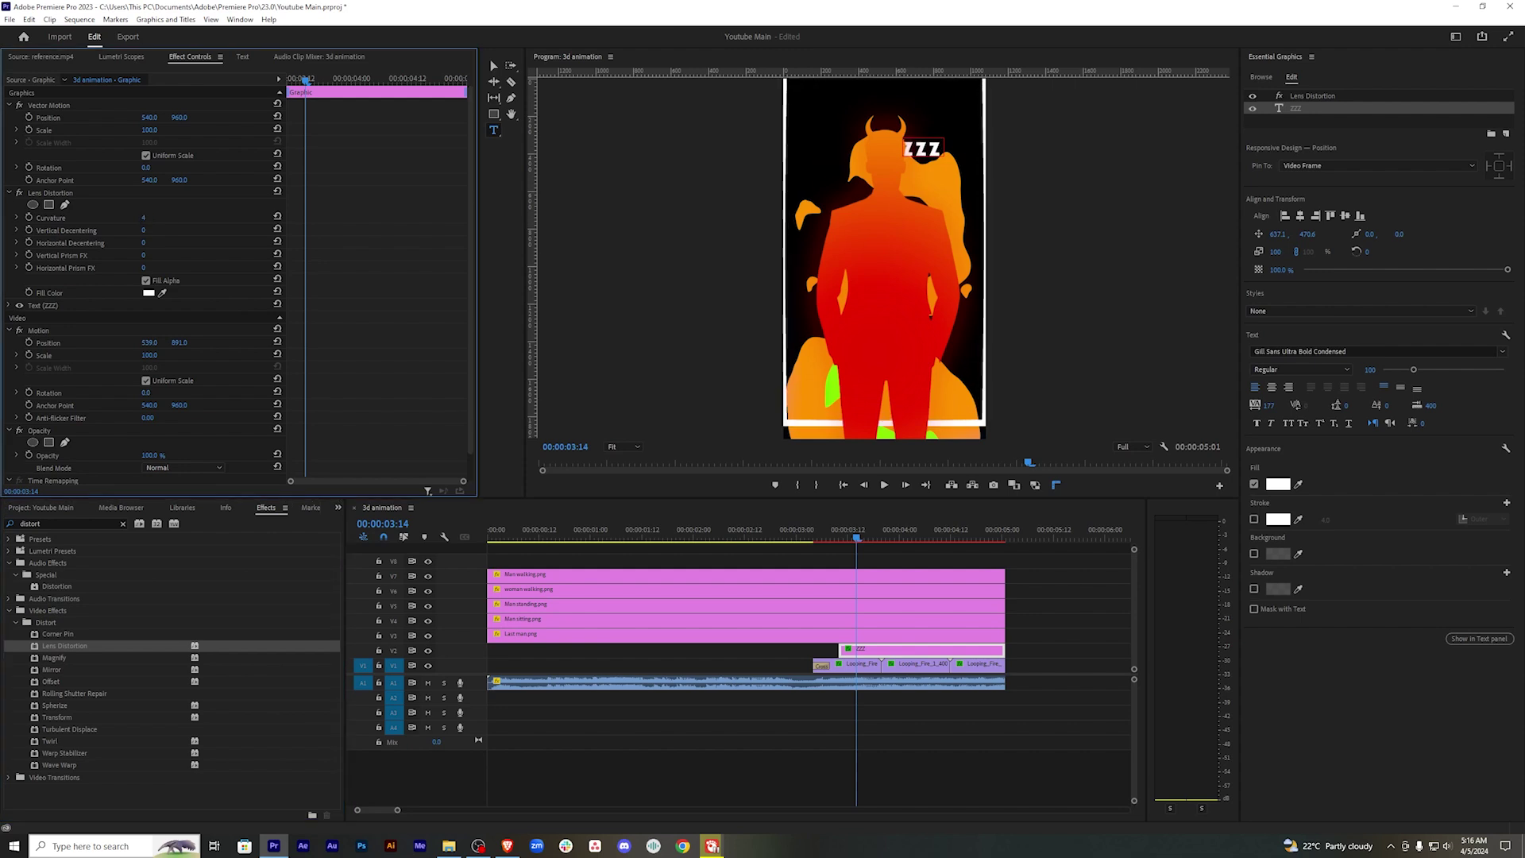
Give the lens distortion negative curvature and off-centre decentering, lower the title, and save.
key("ctrl+z")
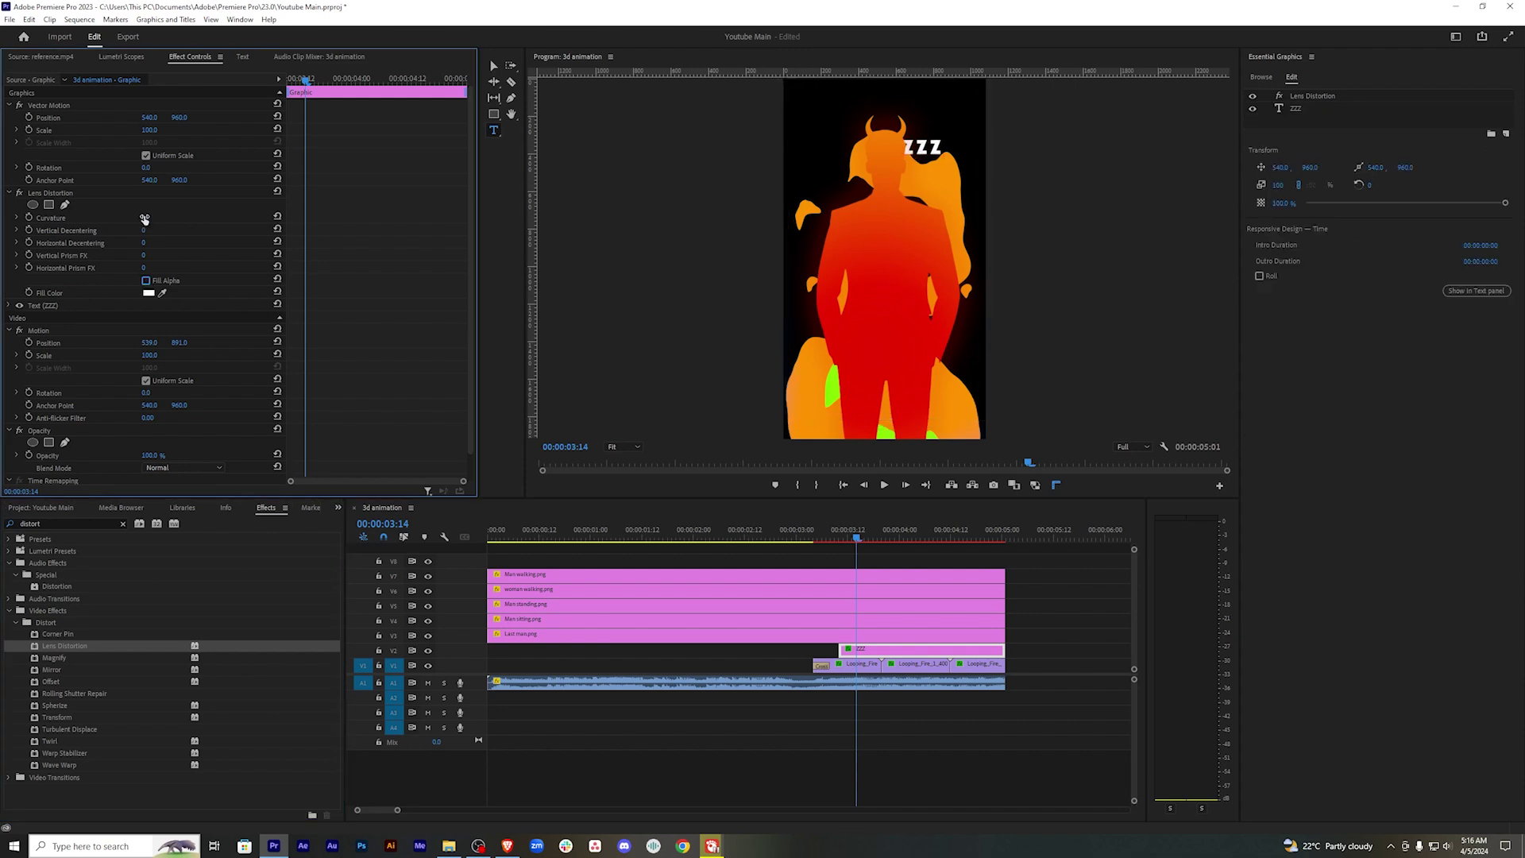
left_click_drag(144, 217, 133, 217)
mouse_move(148, 231)
left_mouse_down()
mouse_move(127, 243)
mouse_move(166, 242)
left_mouse_up()
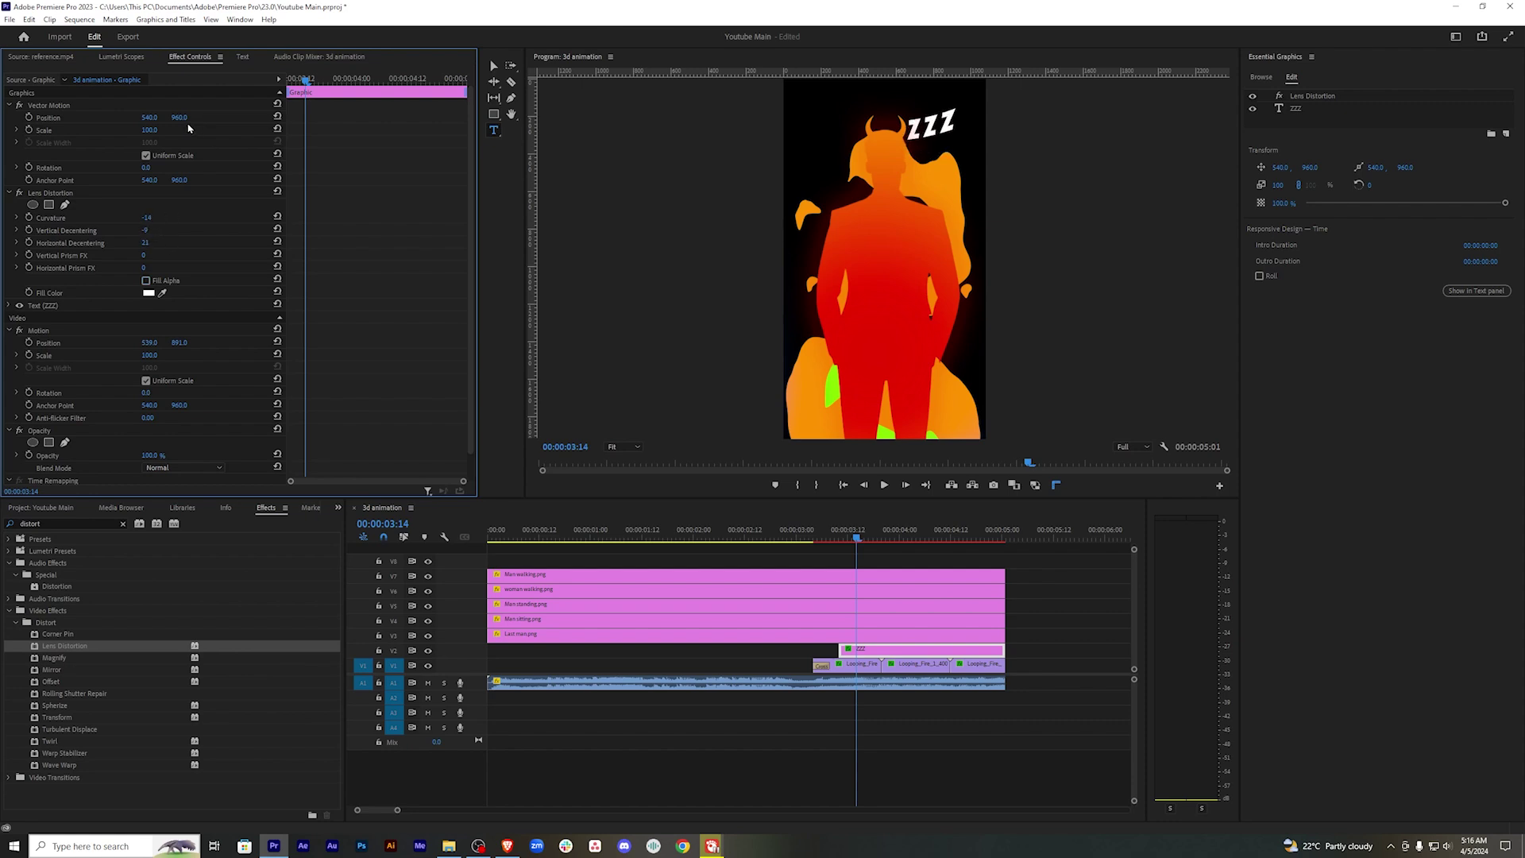
mouse_move(179, 342)
left_mouse_down()
mouse_move(217, 343)
mouse_move(135, 342)
left_mouse_up()
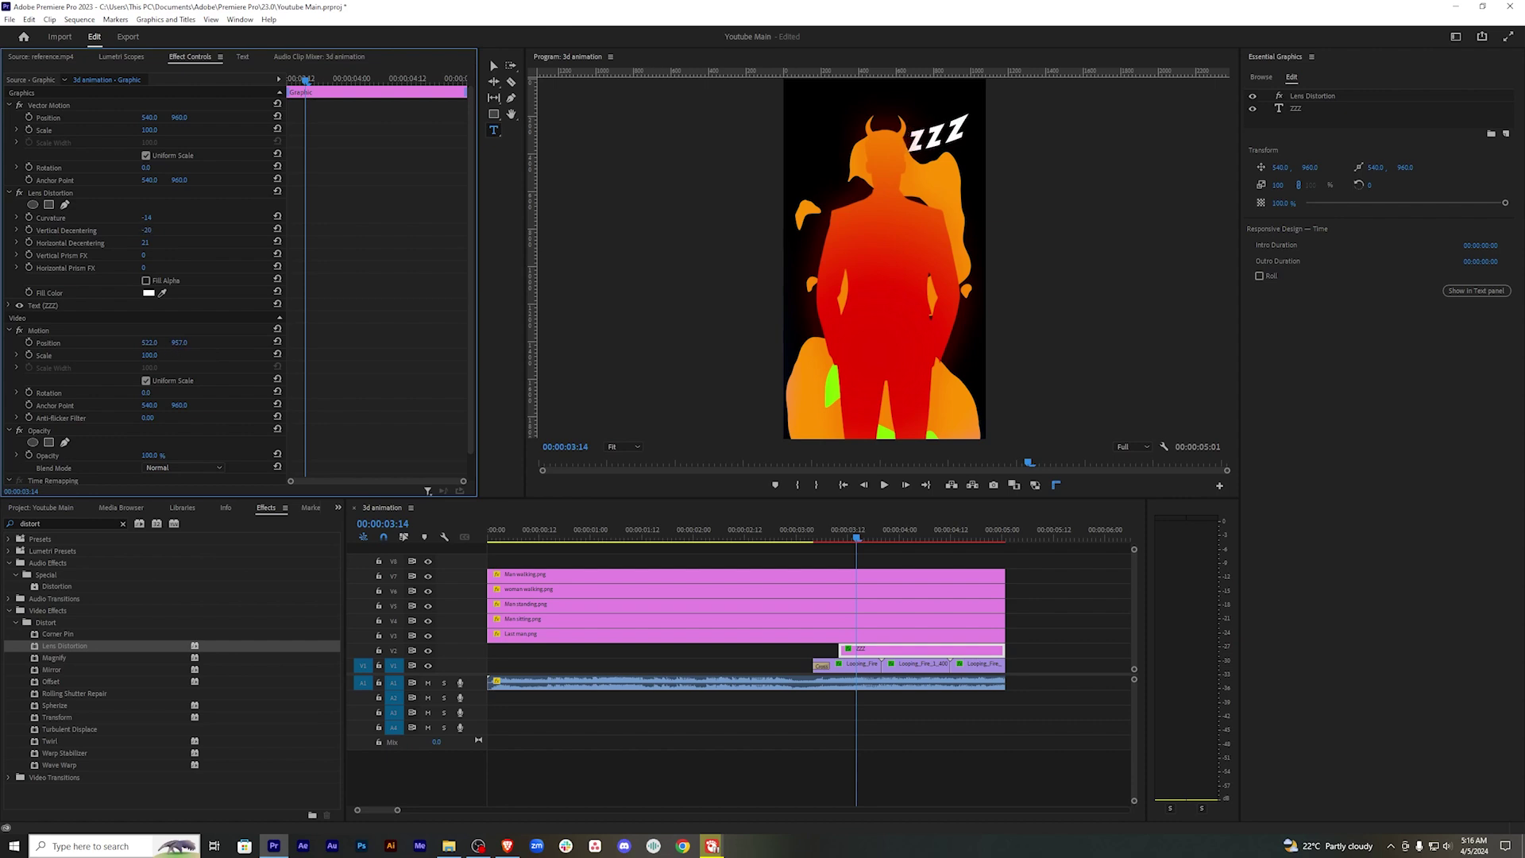
mouse_move(146, 231)
left_mouse_down()
mouse_move(158, 243)
mouse_move(150, 222)
left_mouse_up()
key("v")
key("ctrl+s")
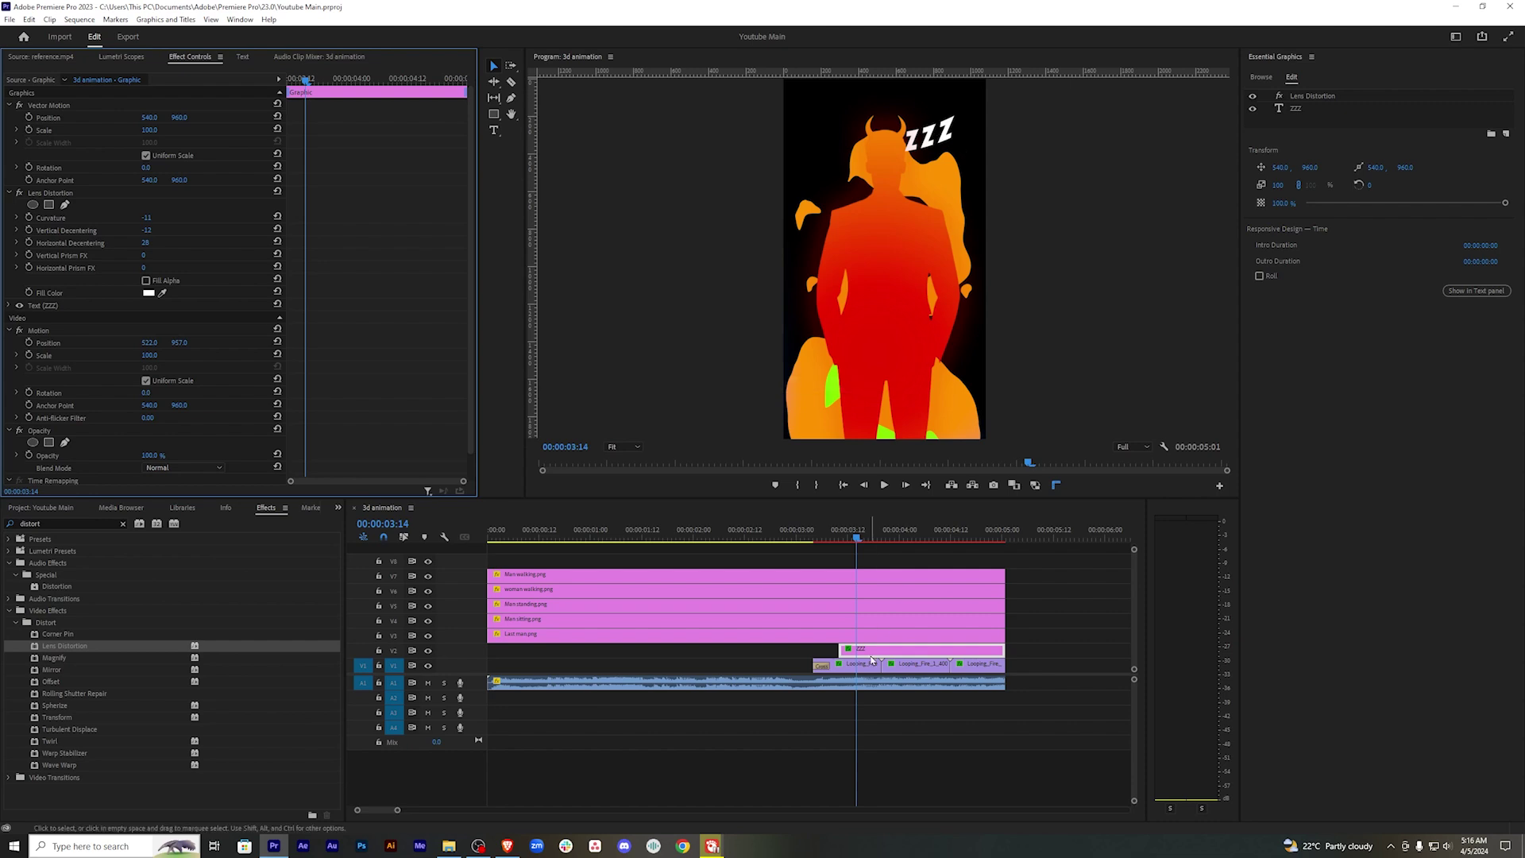
left_click(883, 559)
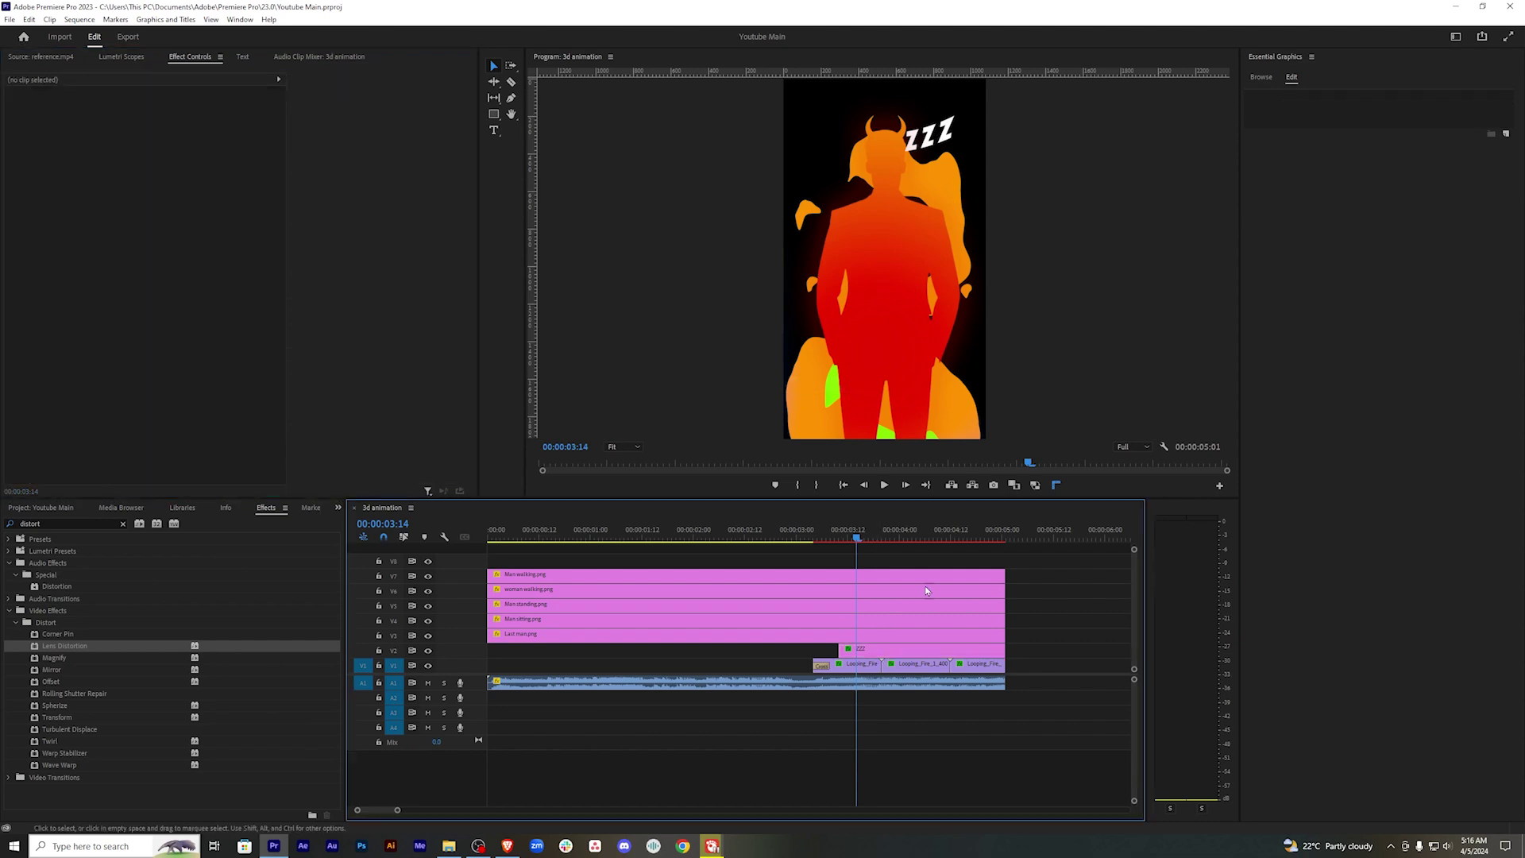
Nest the ZZZ clip into its own sequence.
right_click(884, 653)
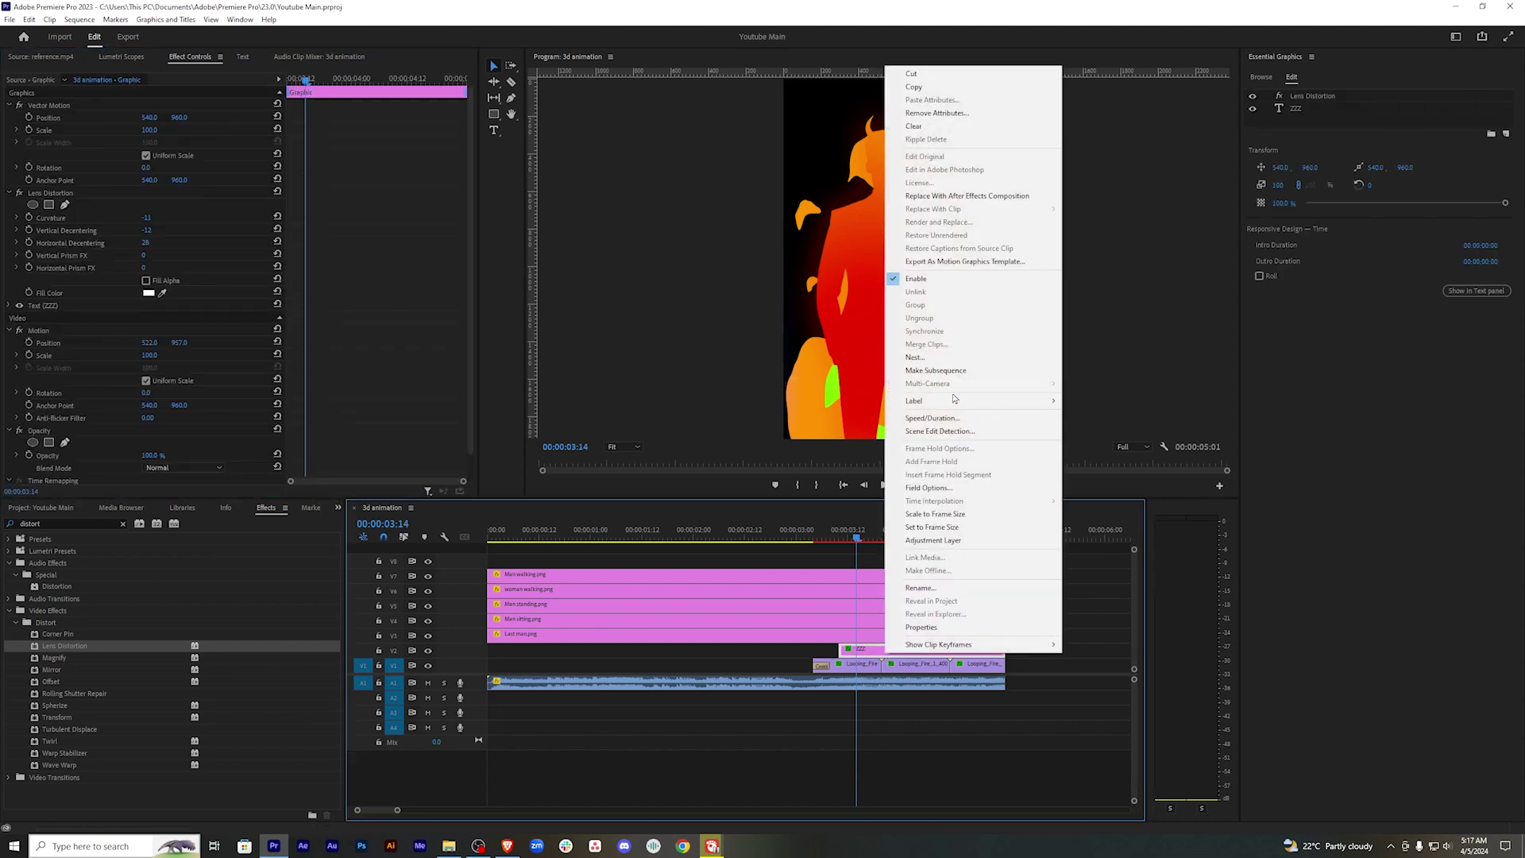
left_click(944, 359)
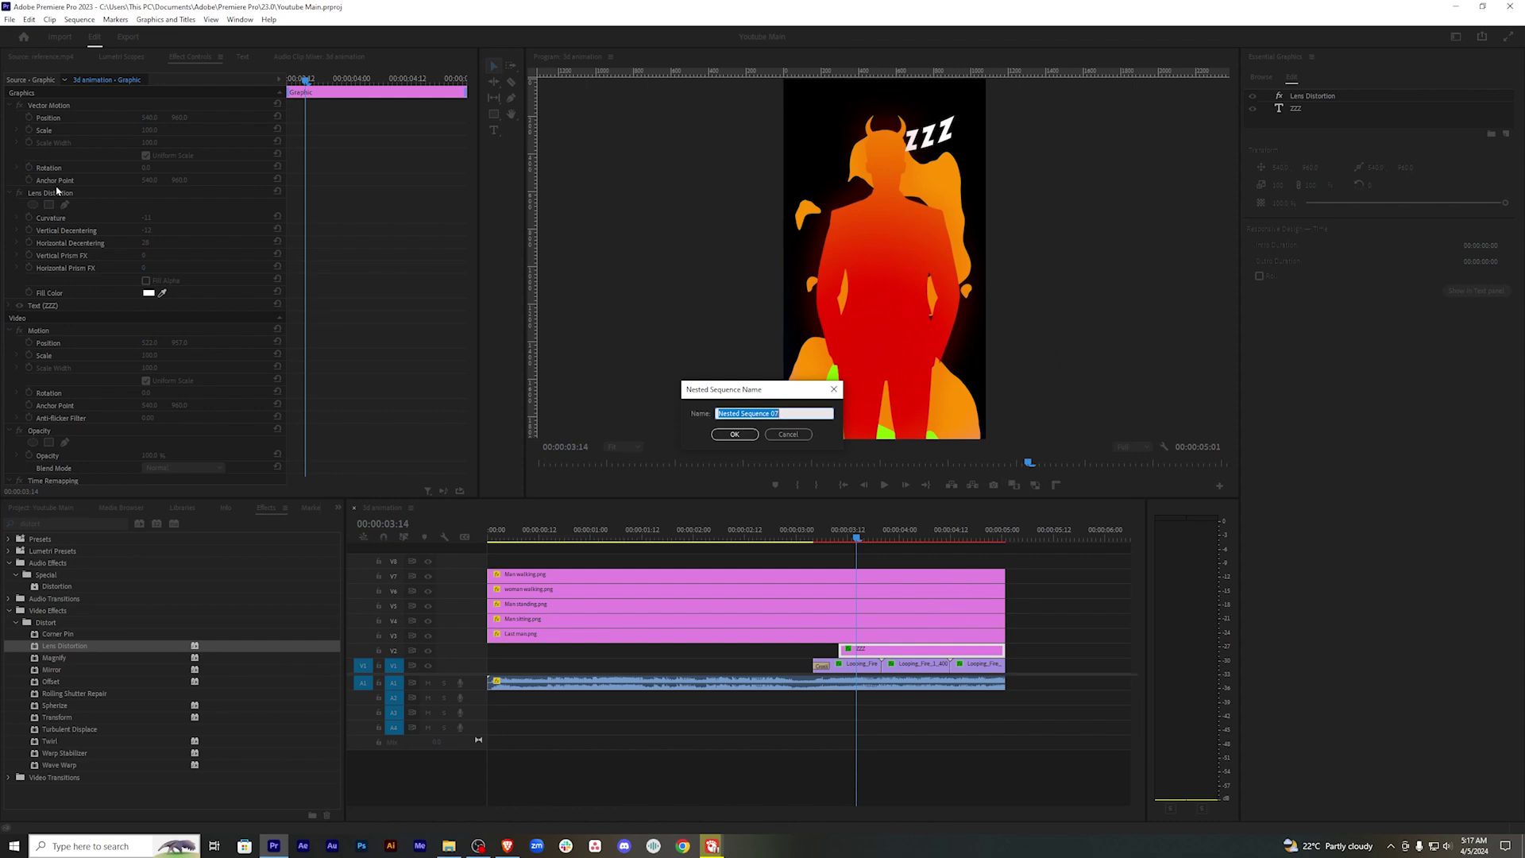
left_click(735, 434)
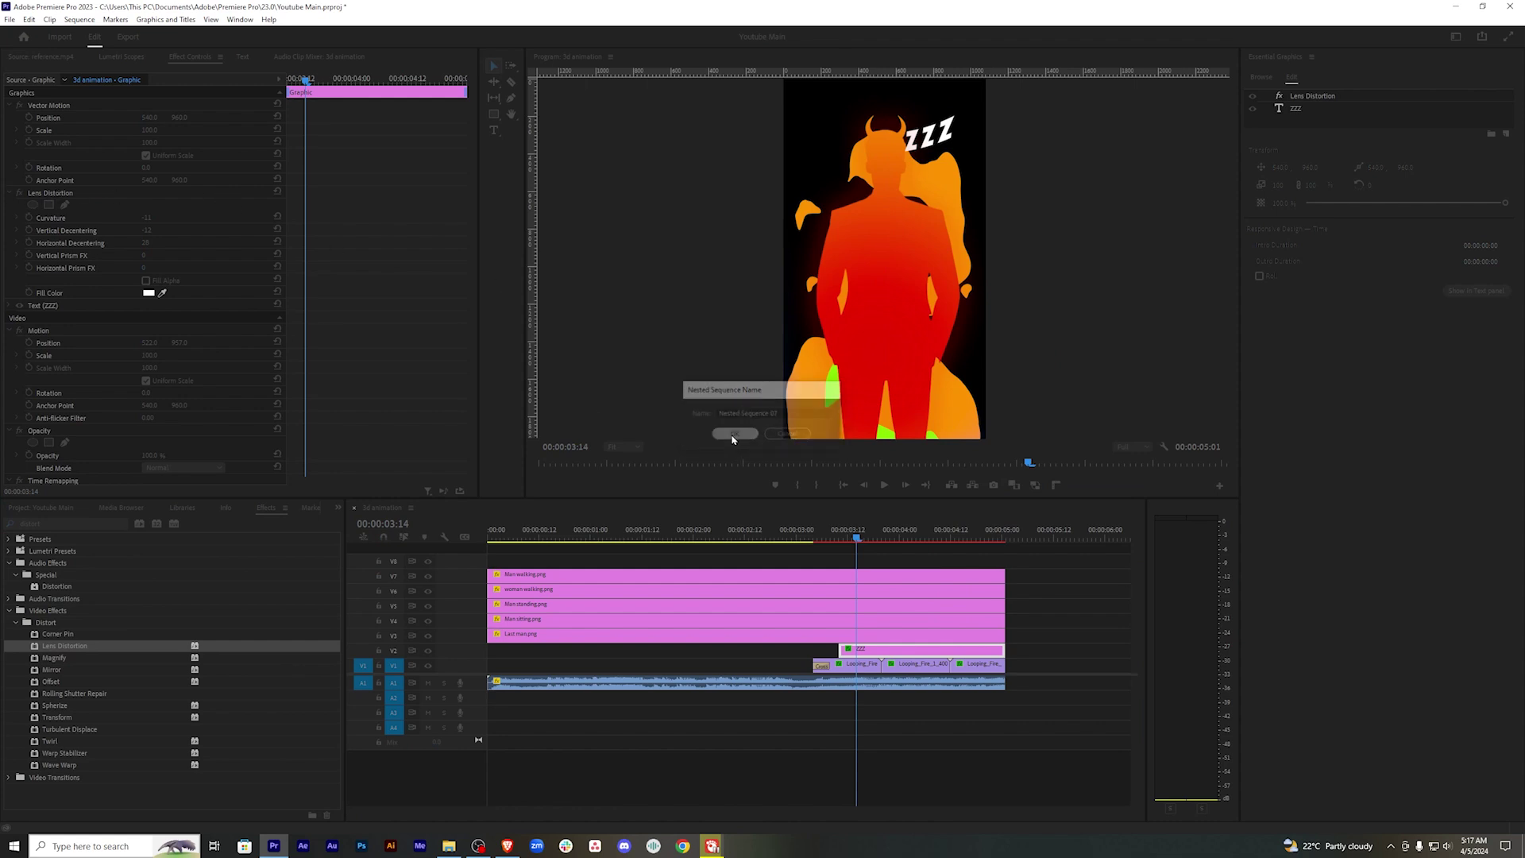
Apply Distort > Turbulent Displace to the nested ZZZ clip and reduce its amount.
left_click(83, 696)
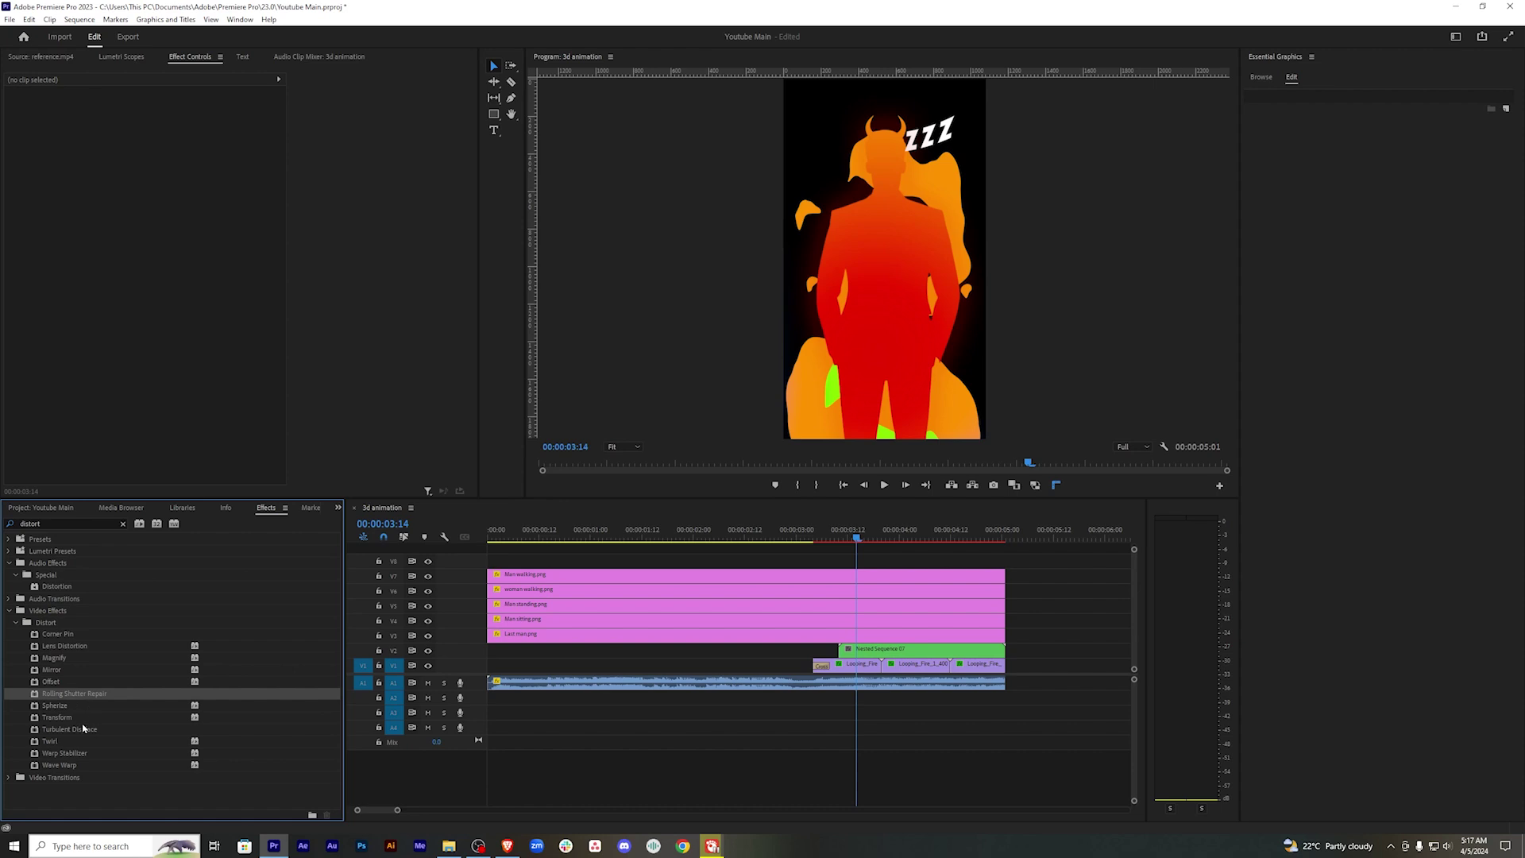
left_click(83, 729)
left_click_drag(118, 714, 902, 650)
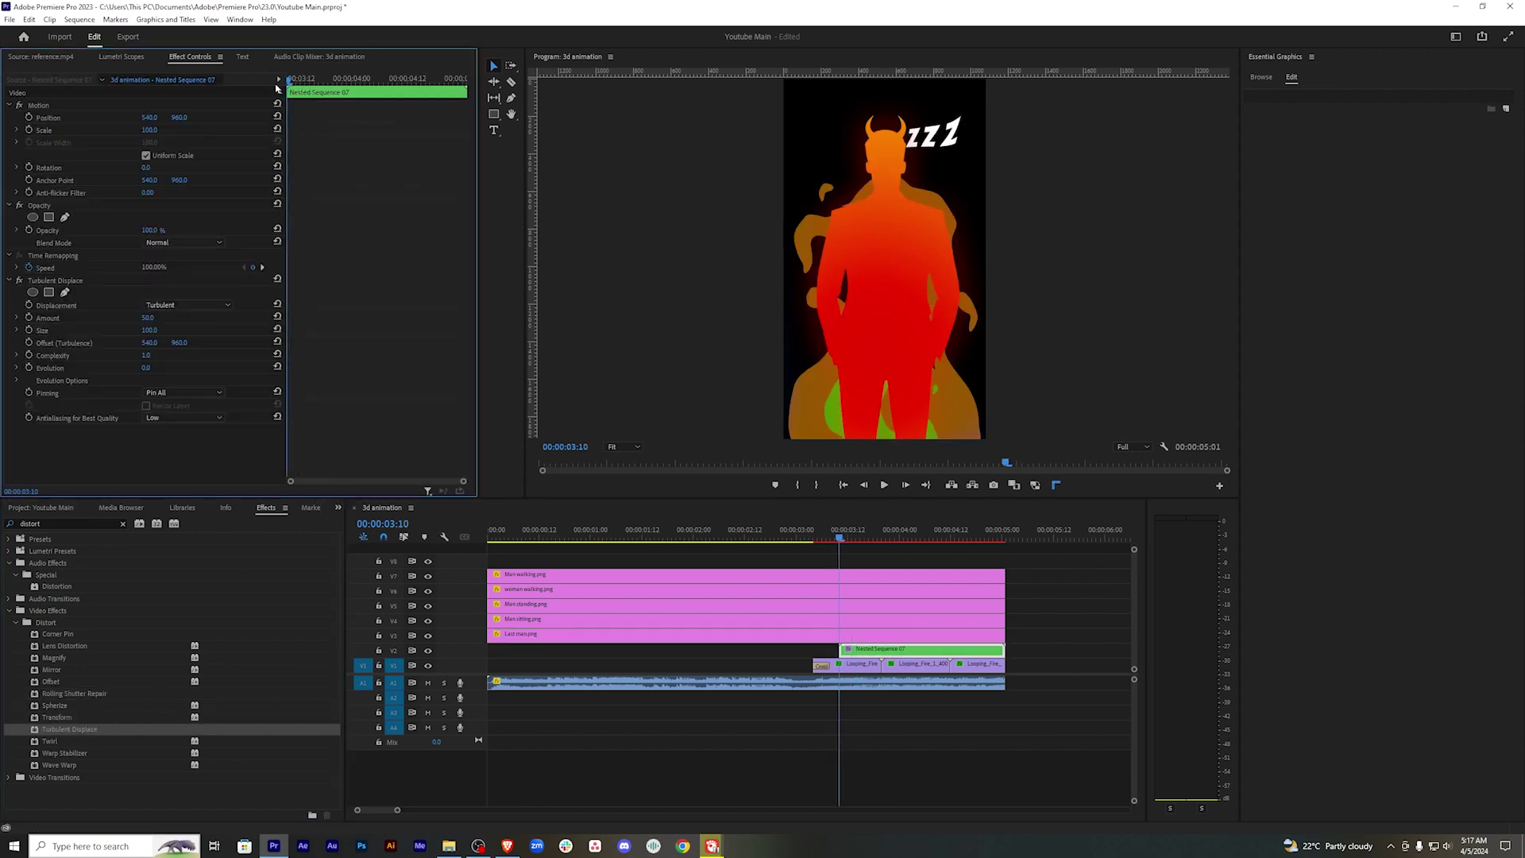
left_click_drag(149, 317, 106, 317)
left_click(158, 317)
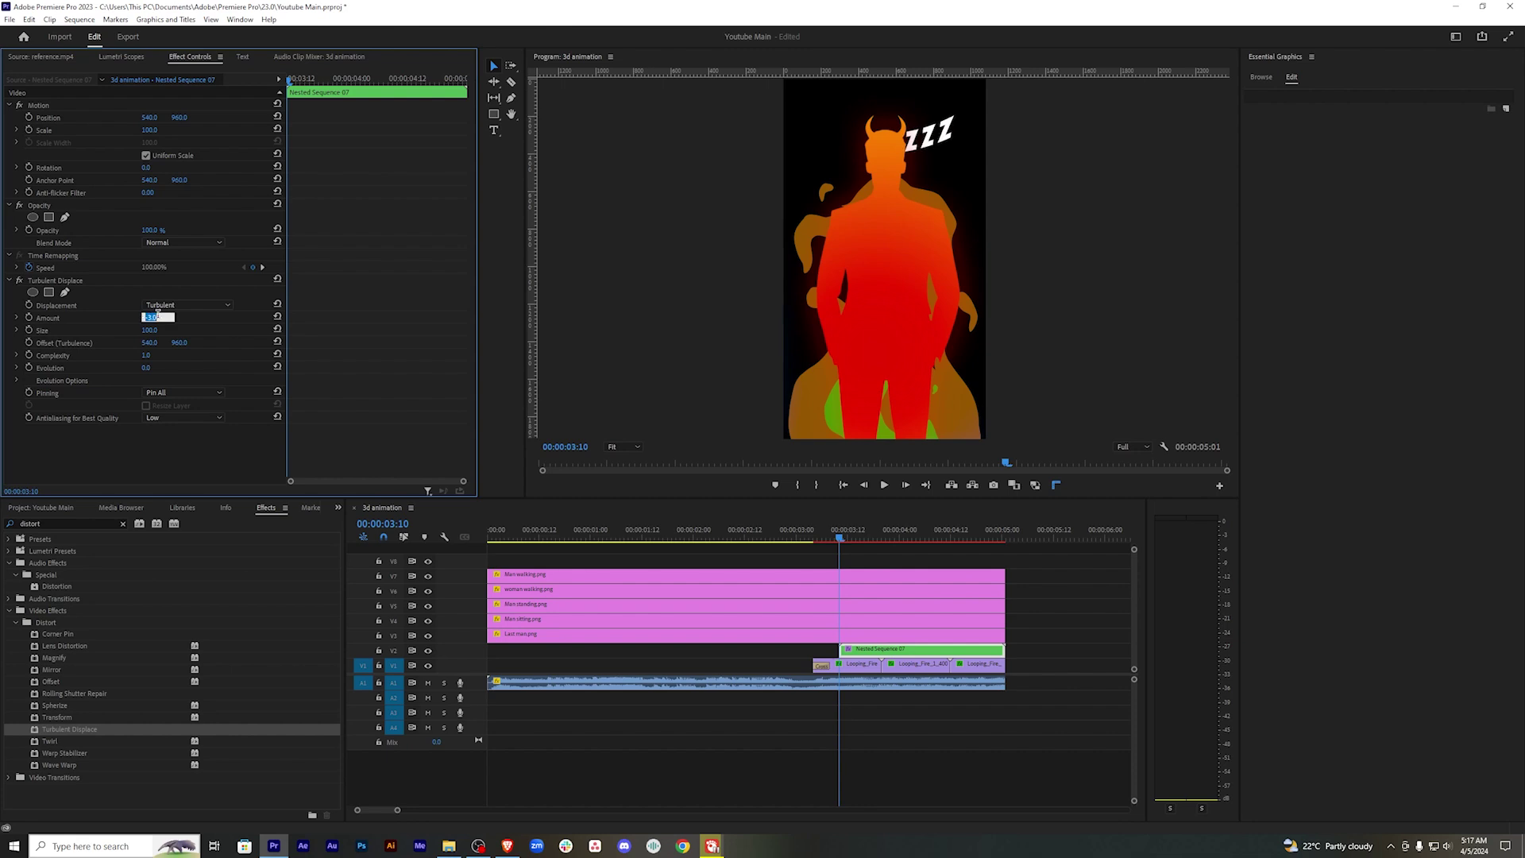
Keyframe Turbulent Displace from Amount 0 at the start to larger Amount and Size at 5:00.
type("0")
key("Return")
left_click(29, 317)
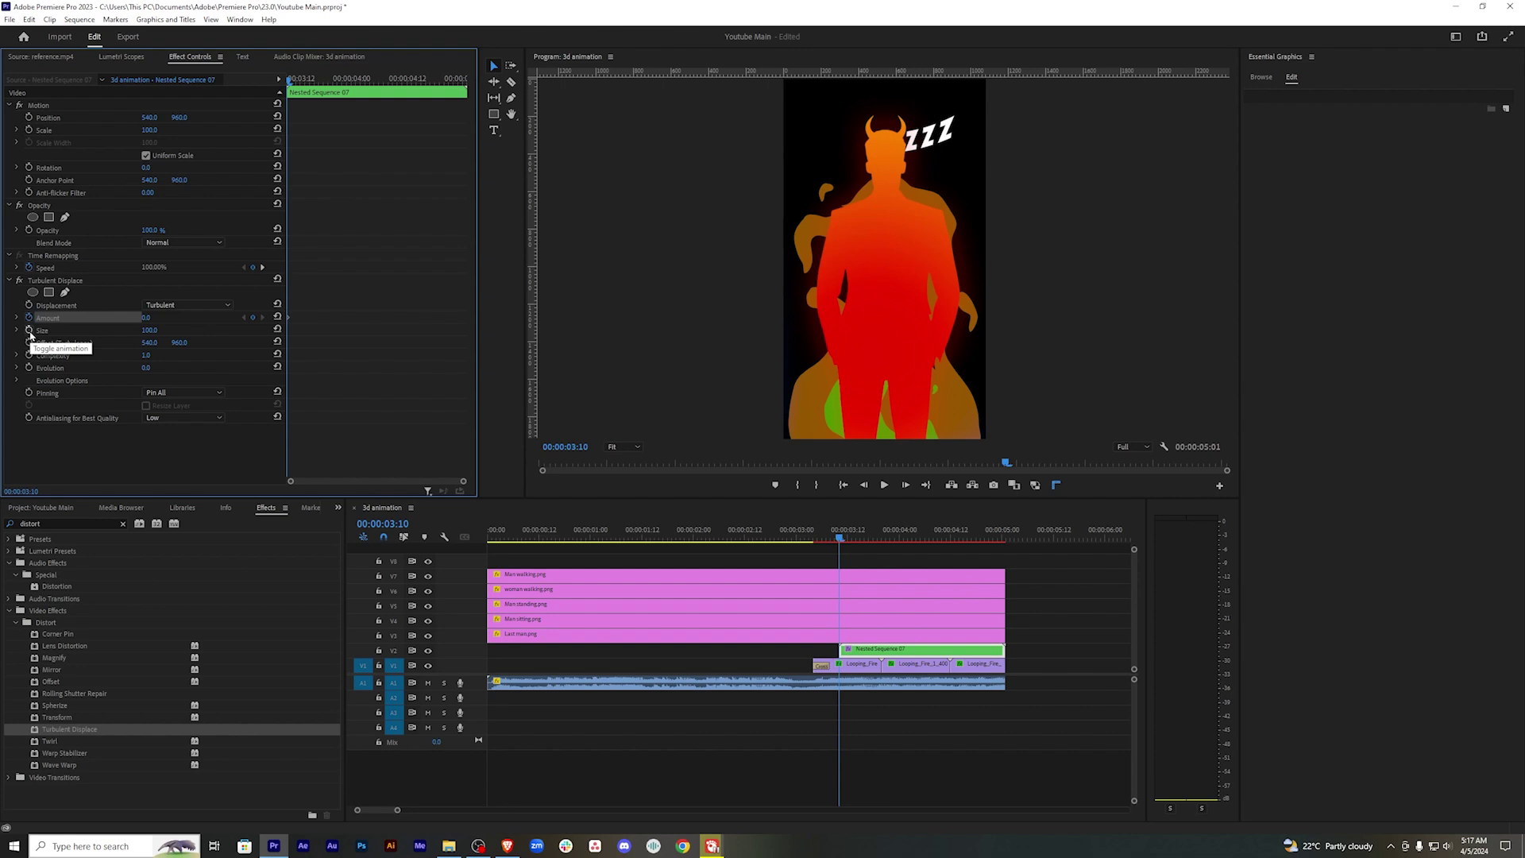
left_click(28, 330)
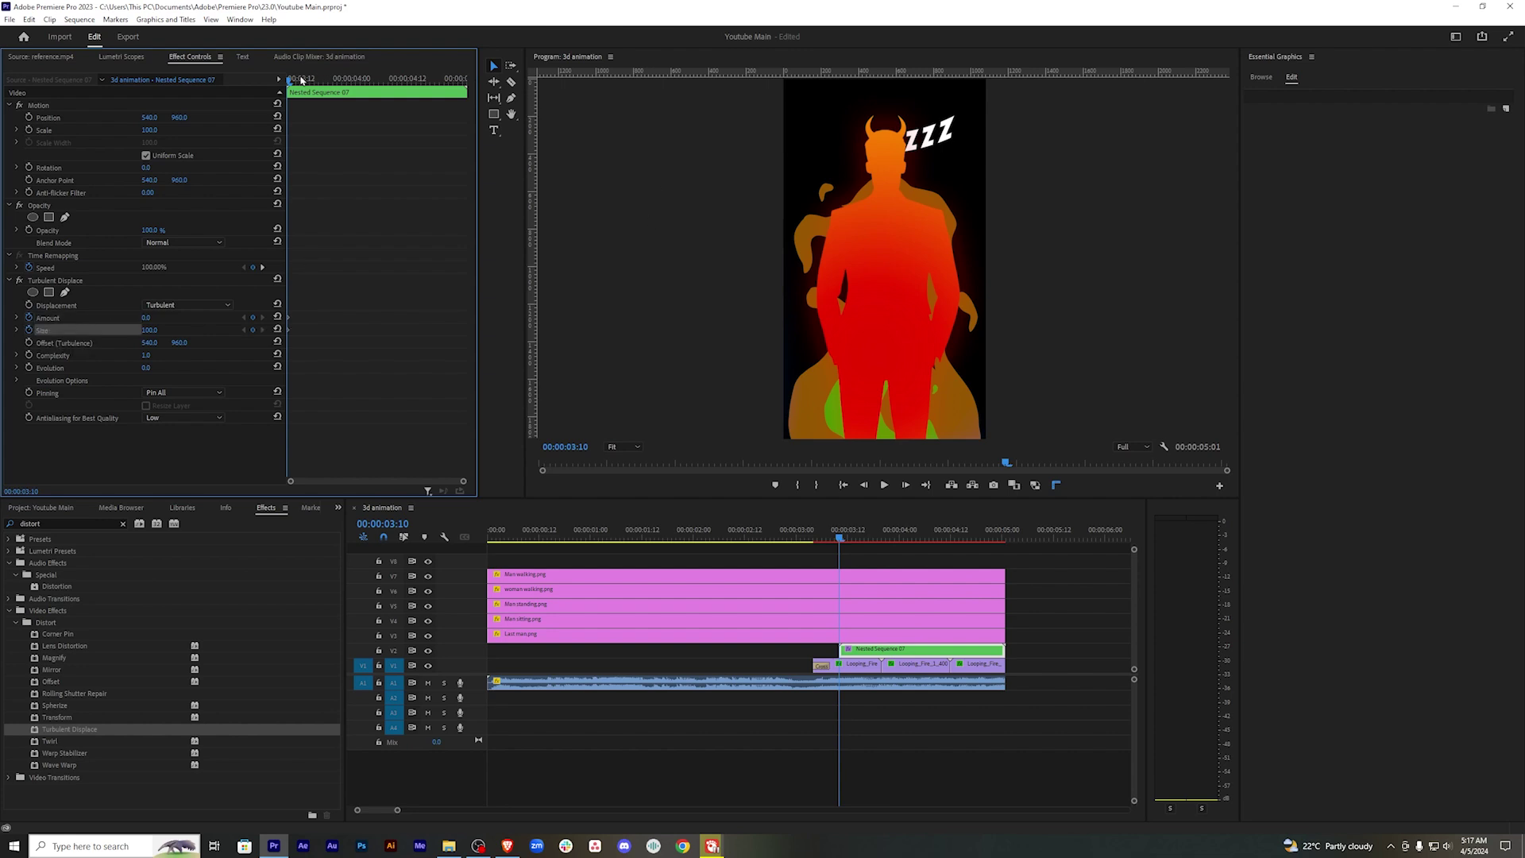
left_click_drag(301, 81, 462, 80)
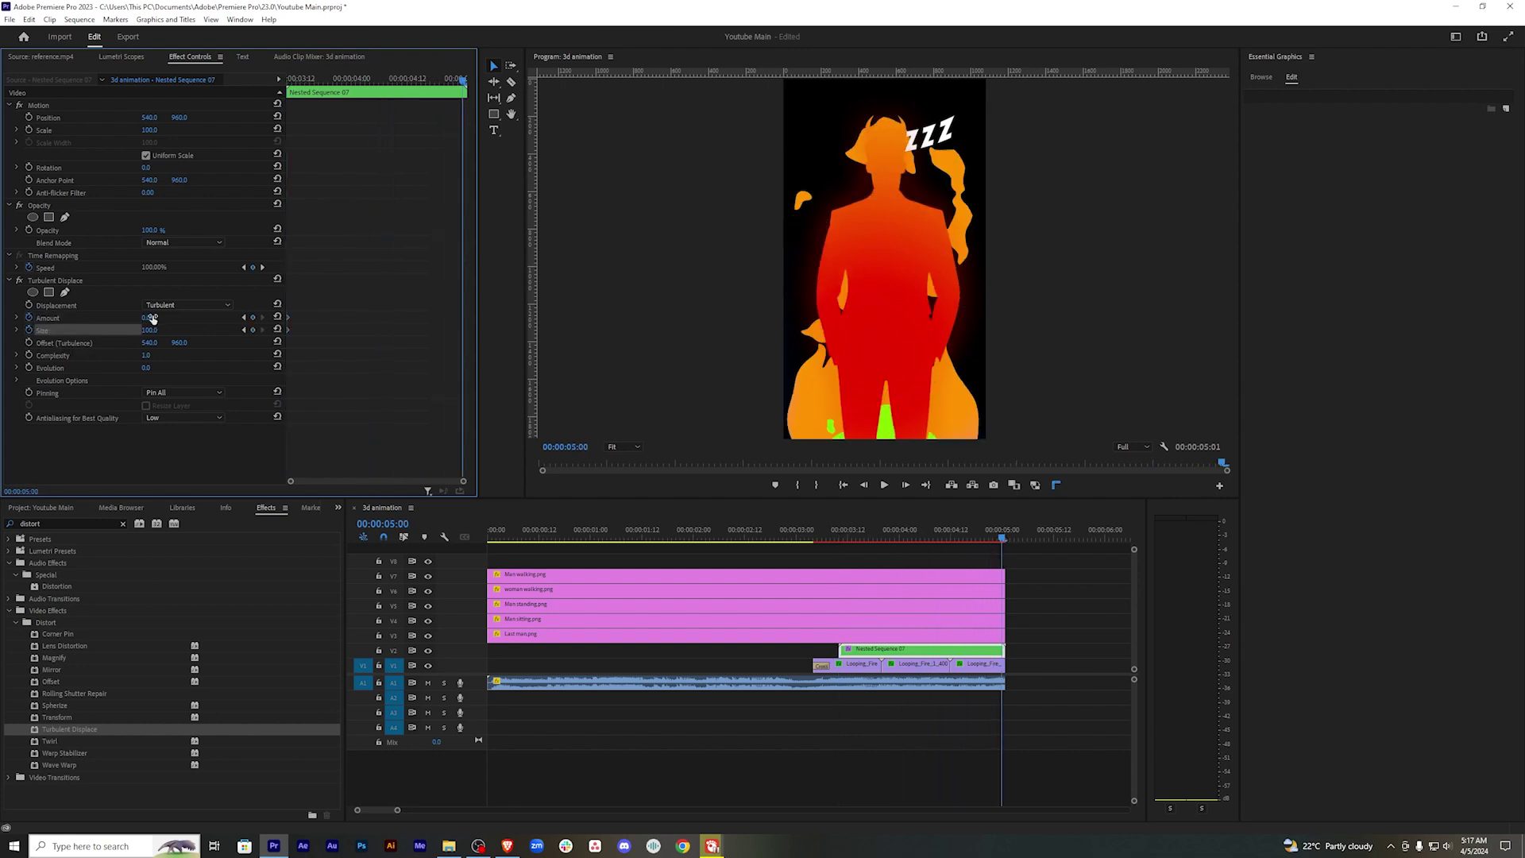
mouse_move(151, 317)
left_mouse_down()
mouse_move(116, 317)
mouse_move(179, 318)
left_mouse_up()
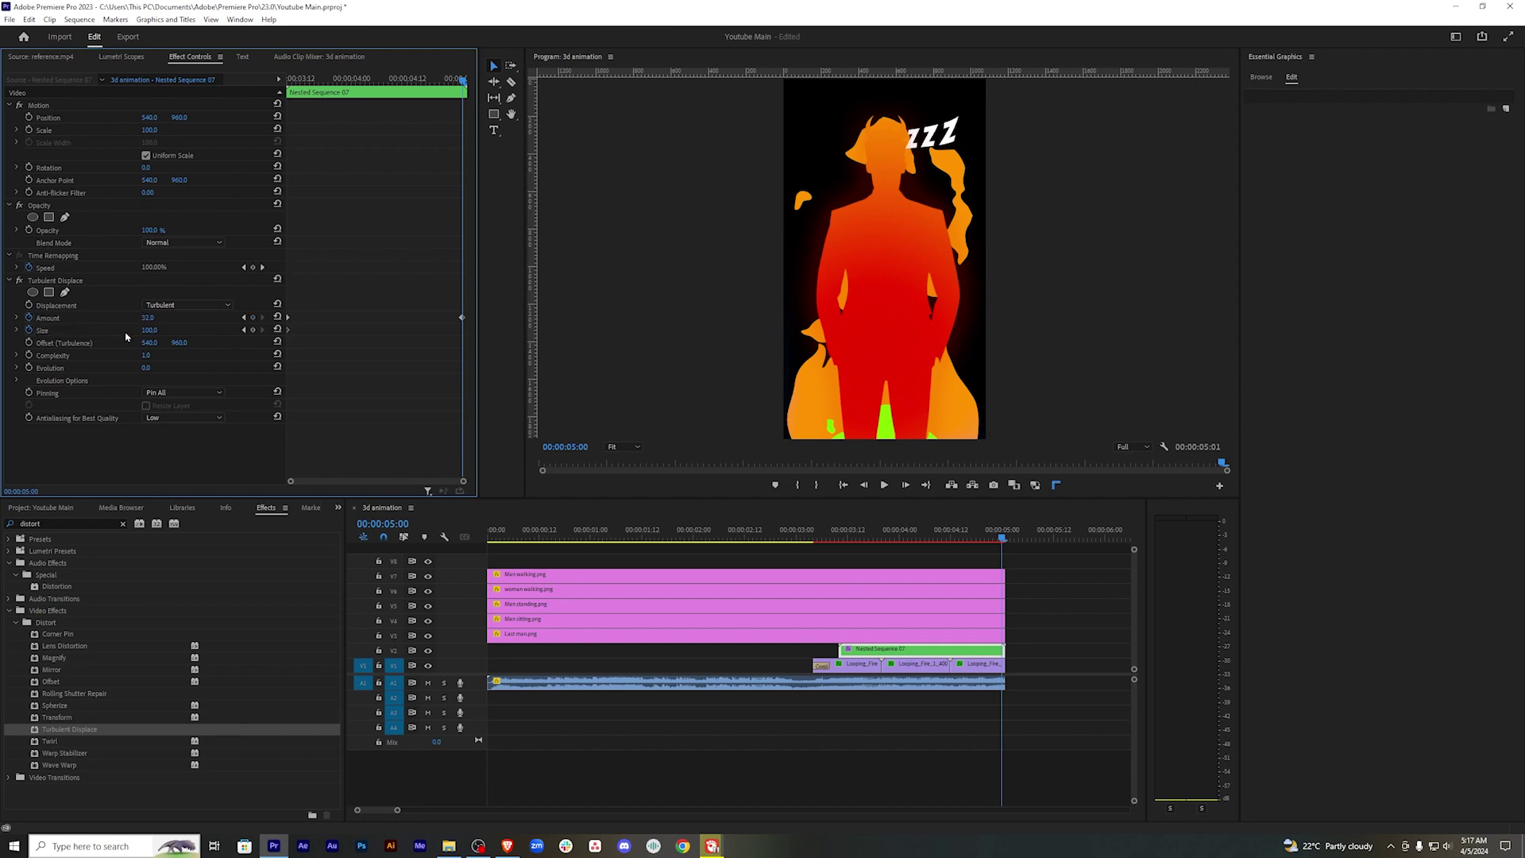
left_click_drag(151, 331, 239, 331)
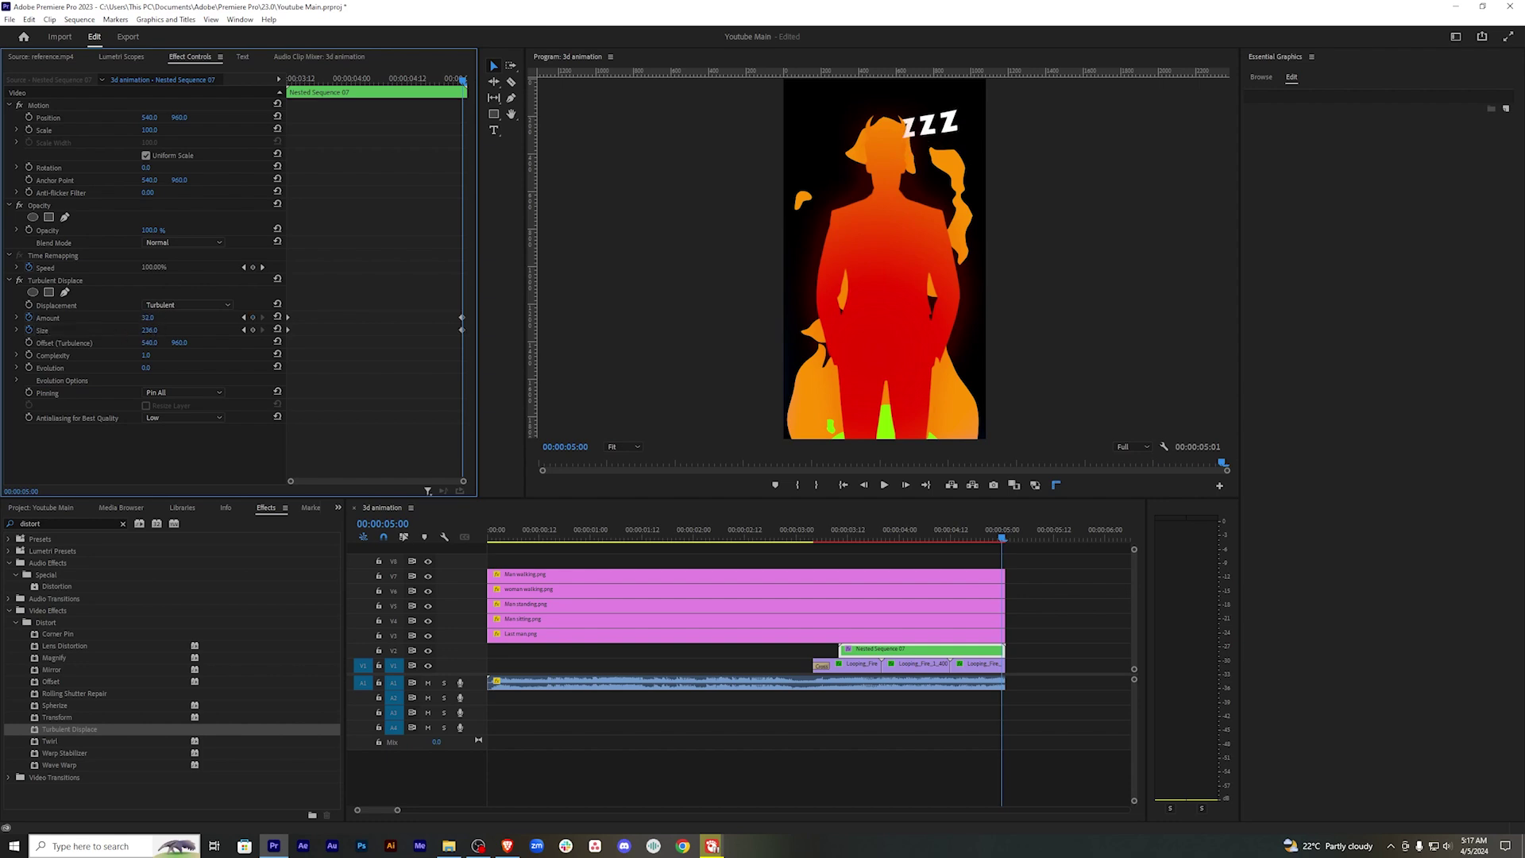
Scrub through the timeline to preview the ZZZ distortion animation.
left_click_drag(463, 79, 240, 86)
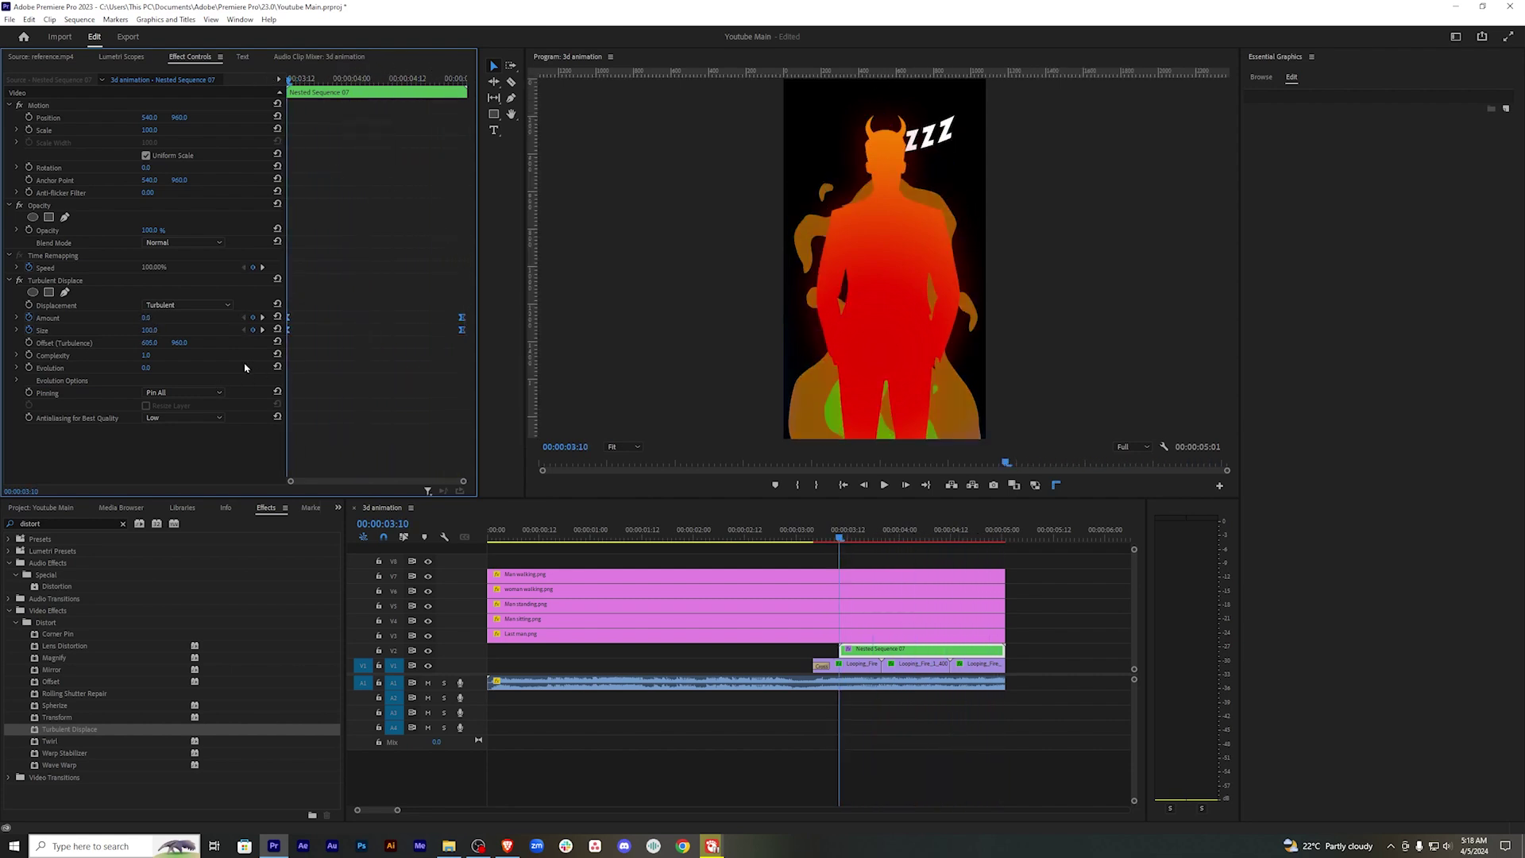
left_click_drag(840, 539, 957, 553)
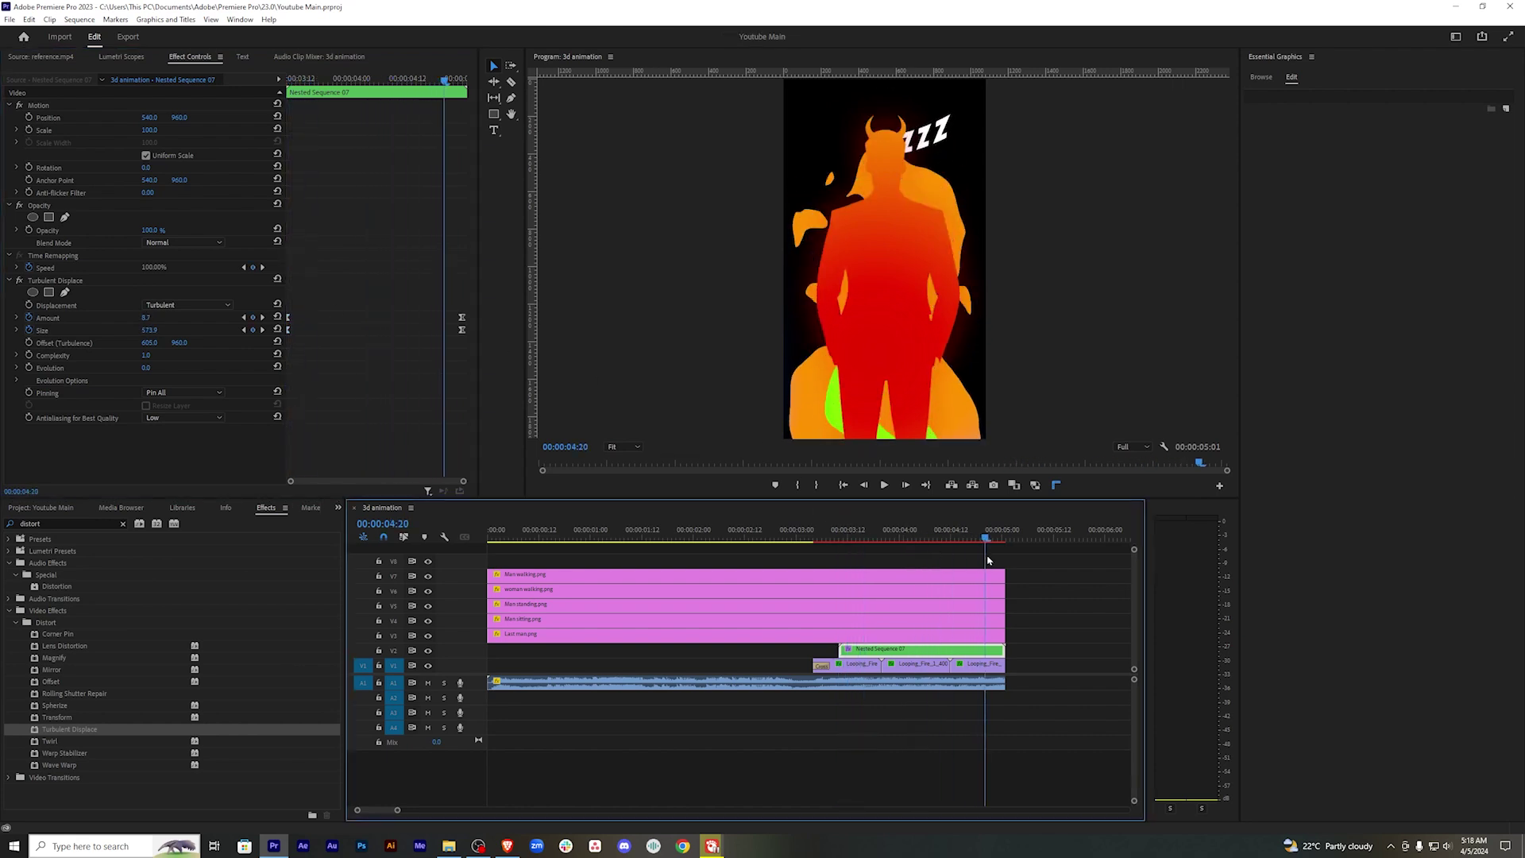
left_click_drag(957, 538, 809, 526)
left_click(869, 531)
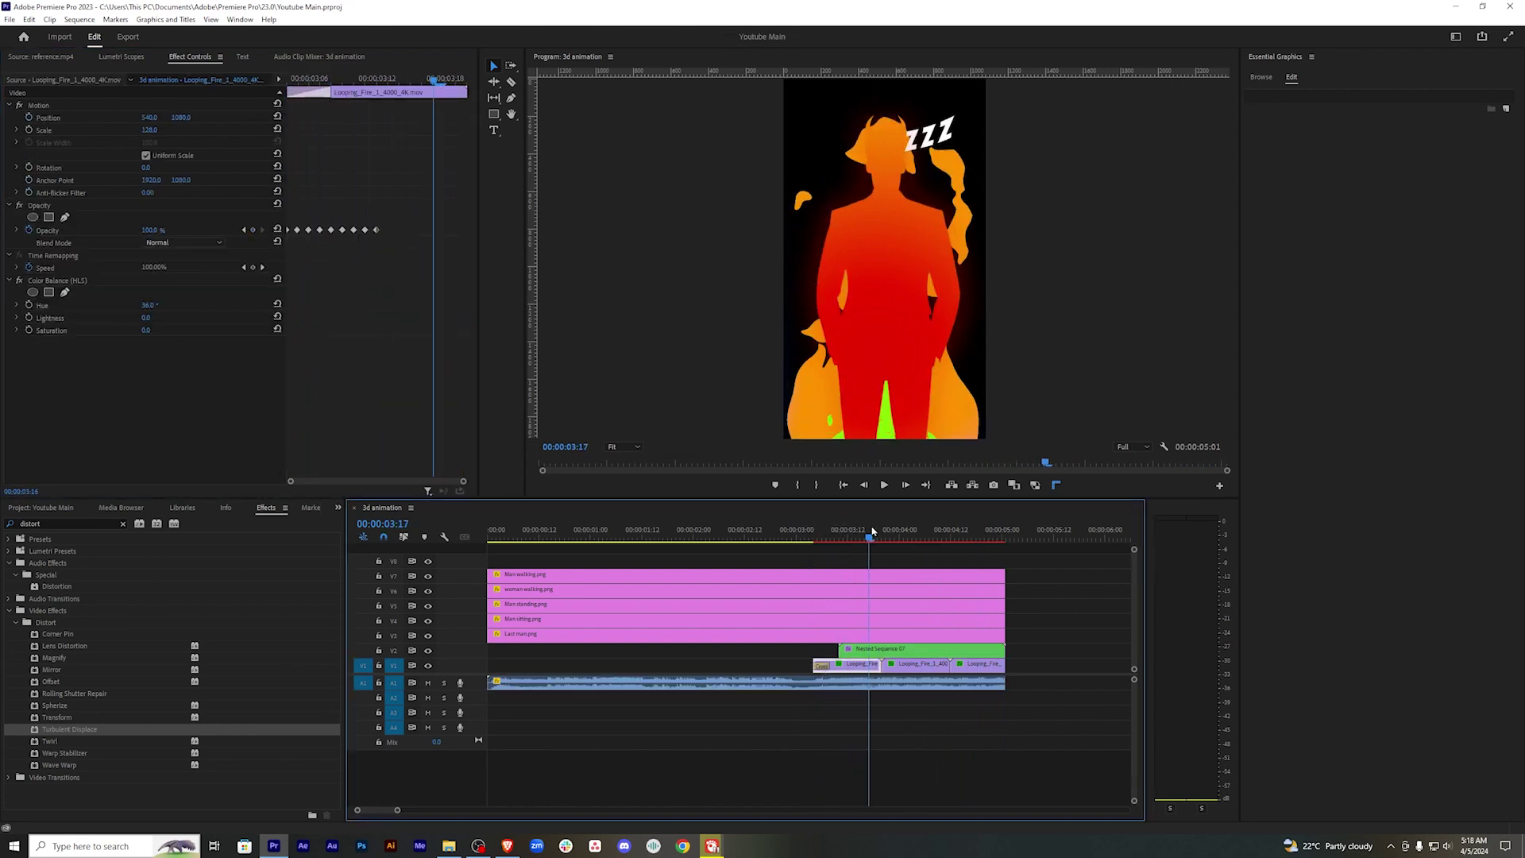
left_click(854, 664)
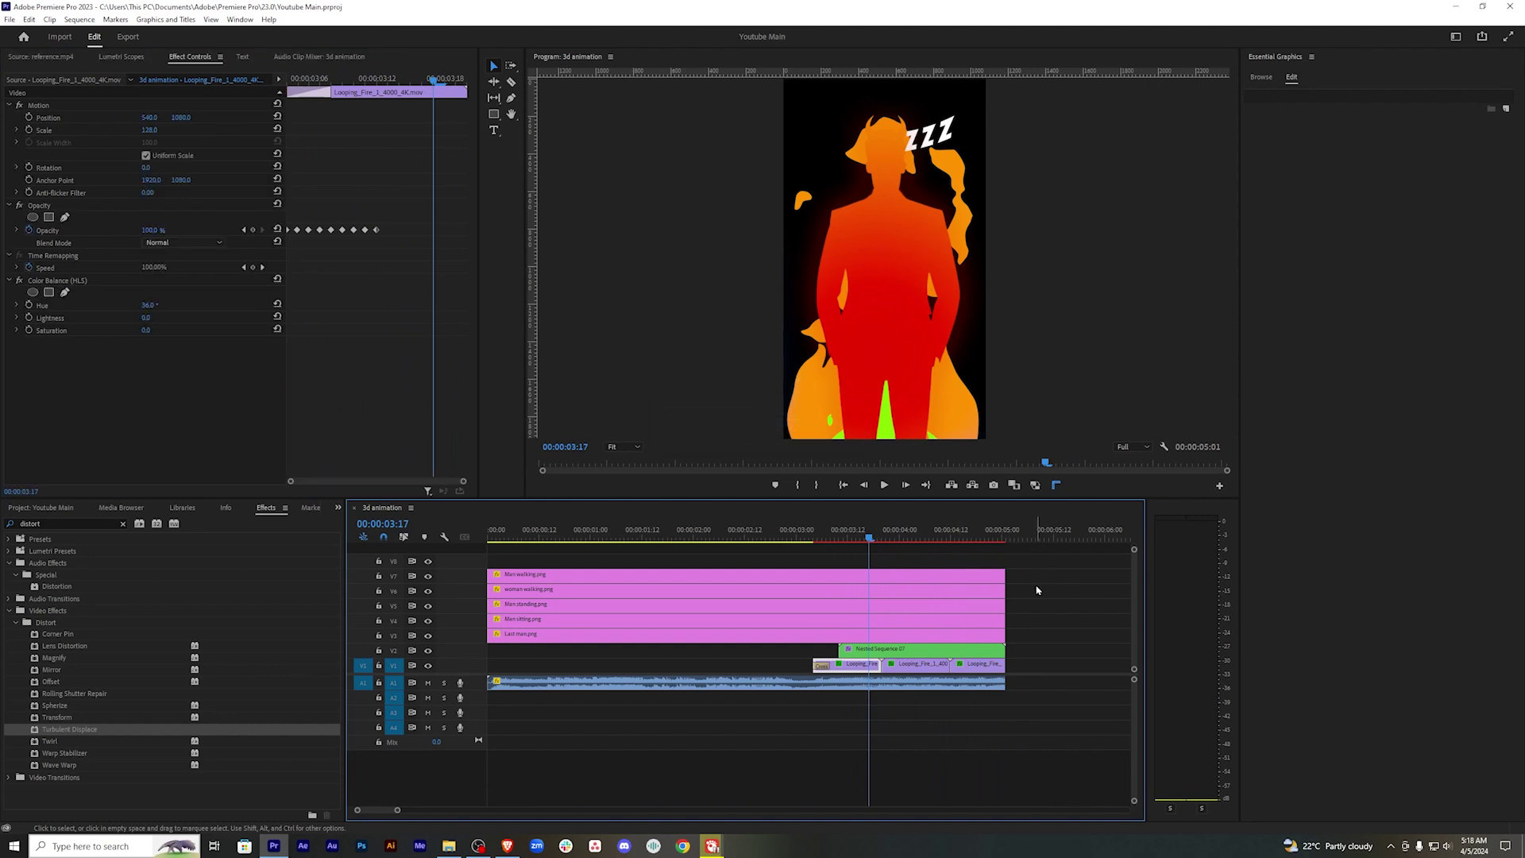
left_click(961, 656)
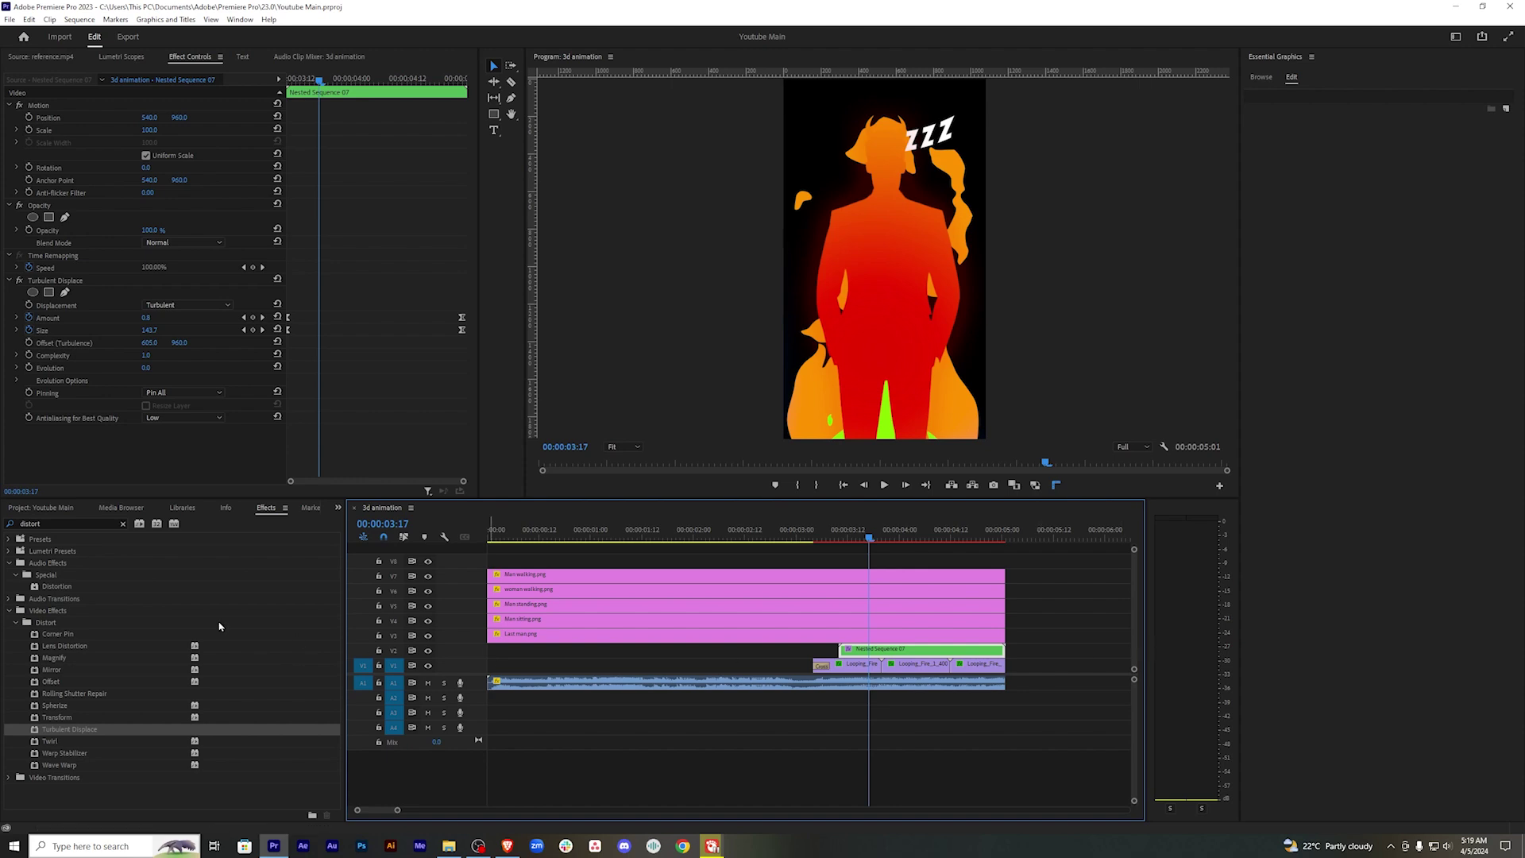
Apply Gaussian Blur with Blurriness 20 to Nested Sequence 07, then save the project.
left_click(49, 524)
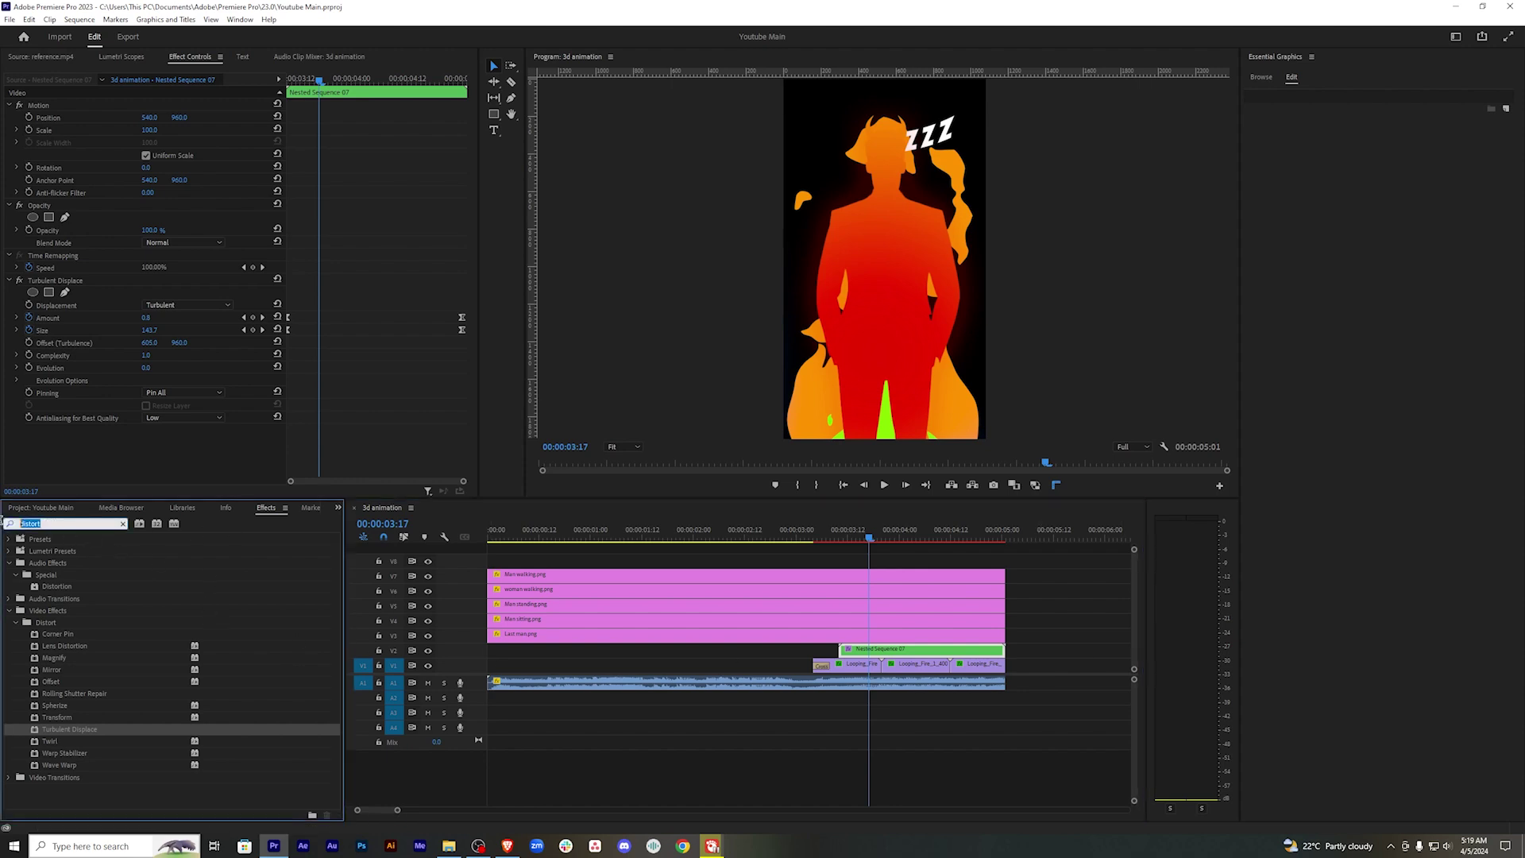
type("gaussian")
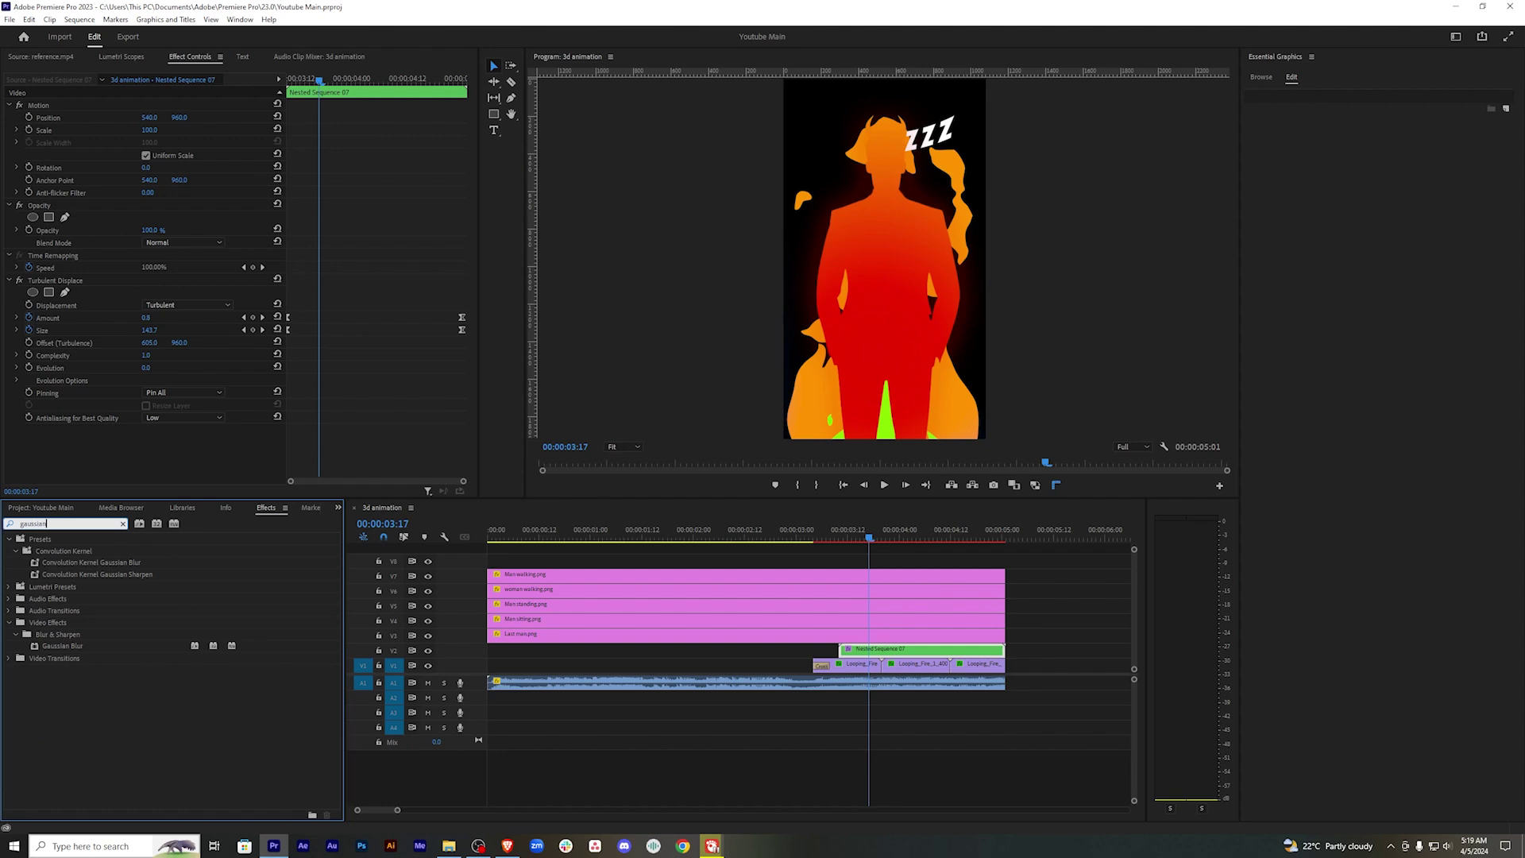
left_click_drag(77, 650, 880, 653)
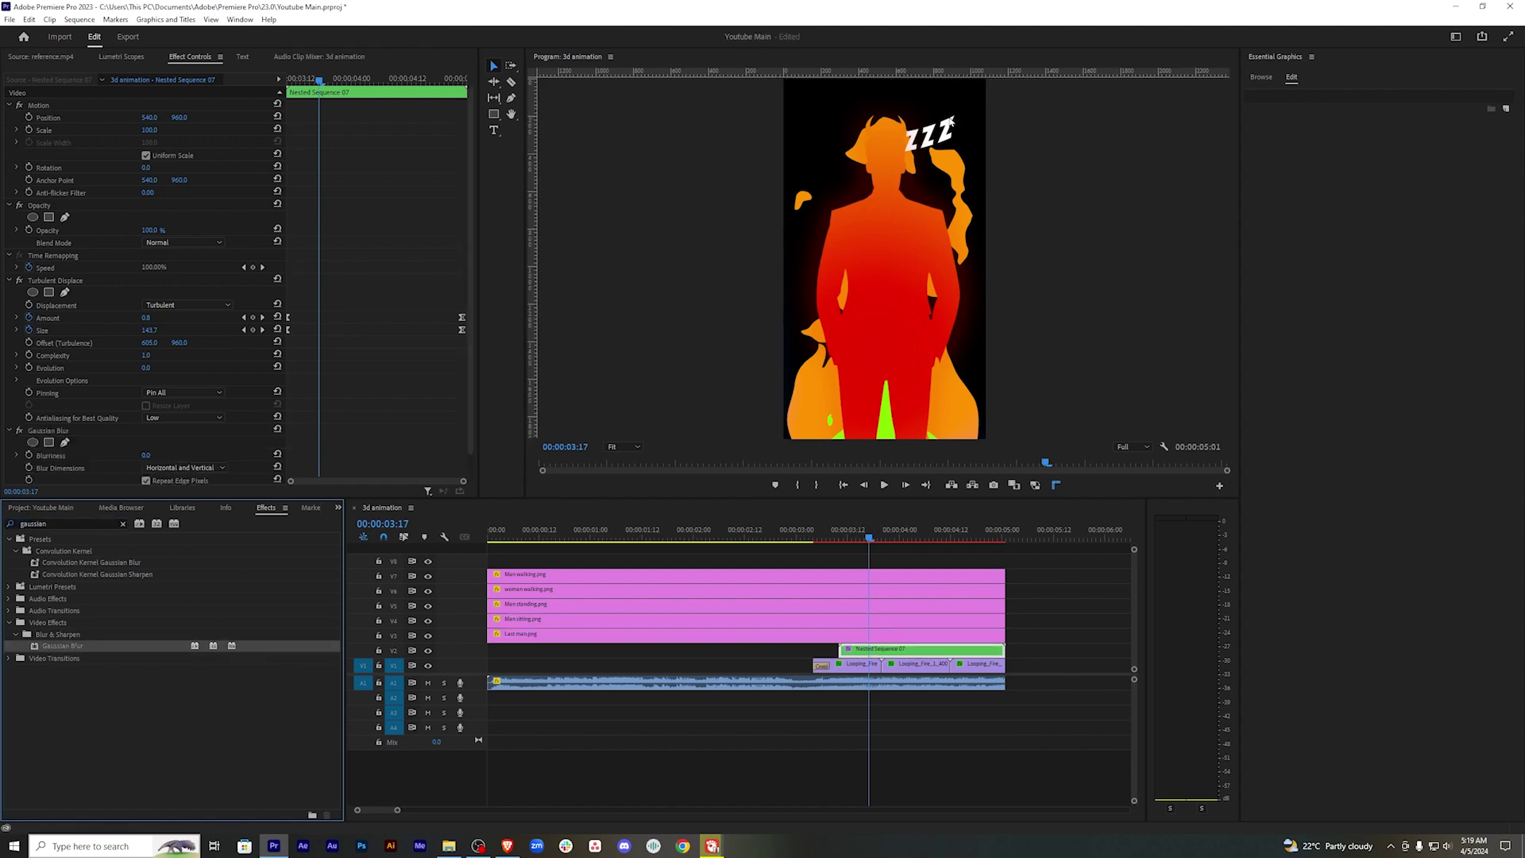
left_click_drag(143, 456, 166, 456)
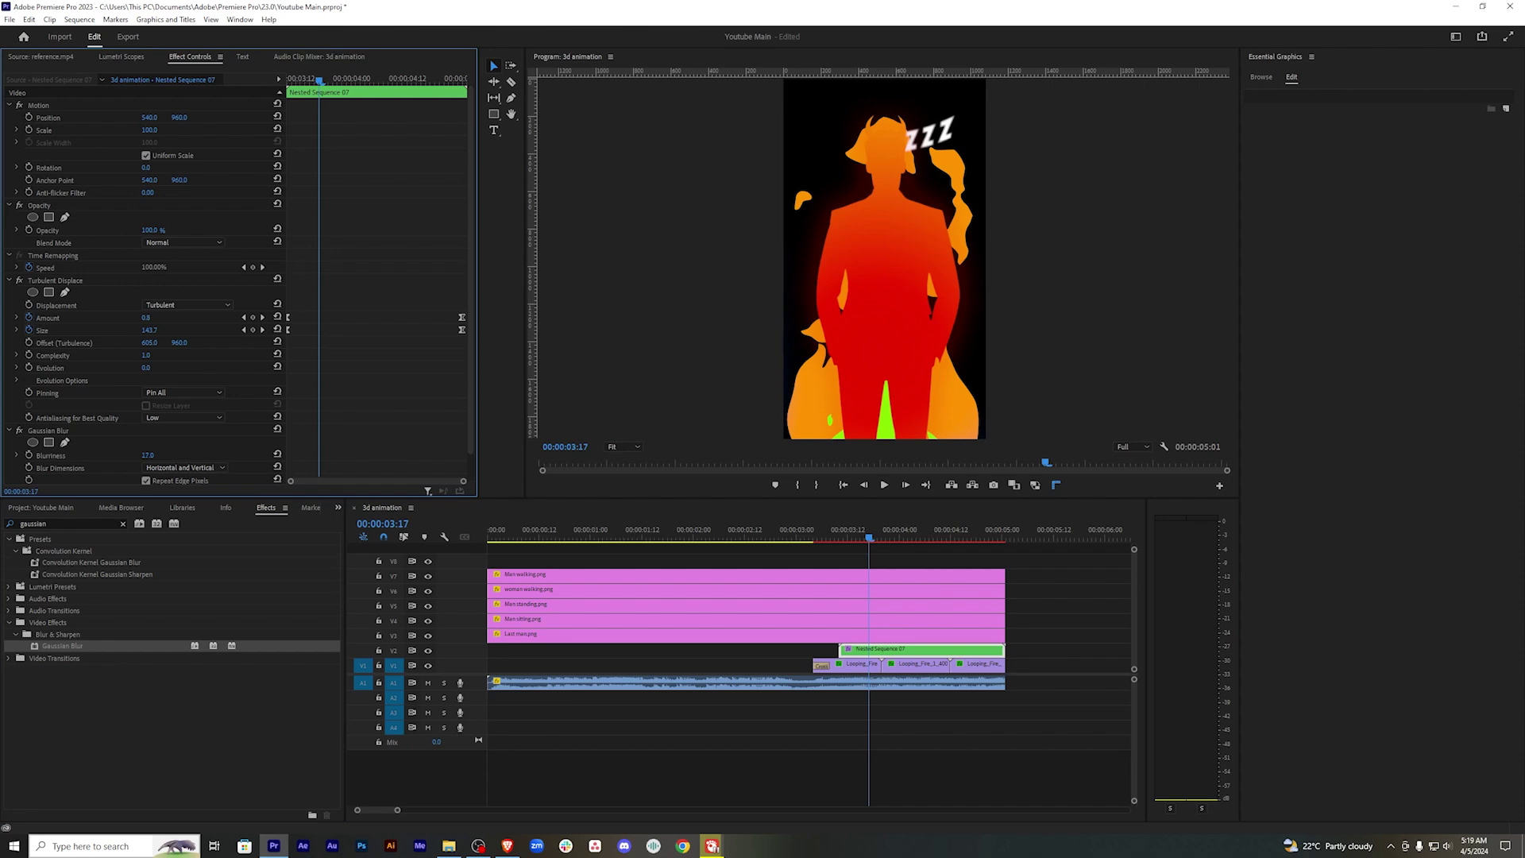
left_click(147, 455)
type("20")
key("Return")
left_click(882, 556)
key("minus")
key("minus")
key("minus")
key("ctrl+s")
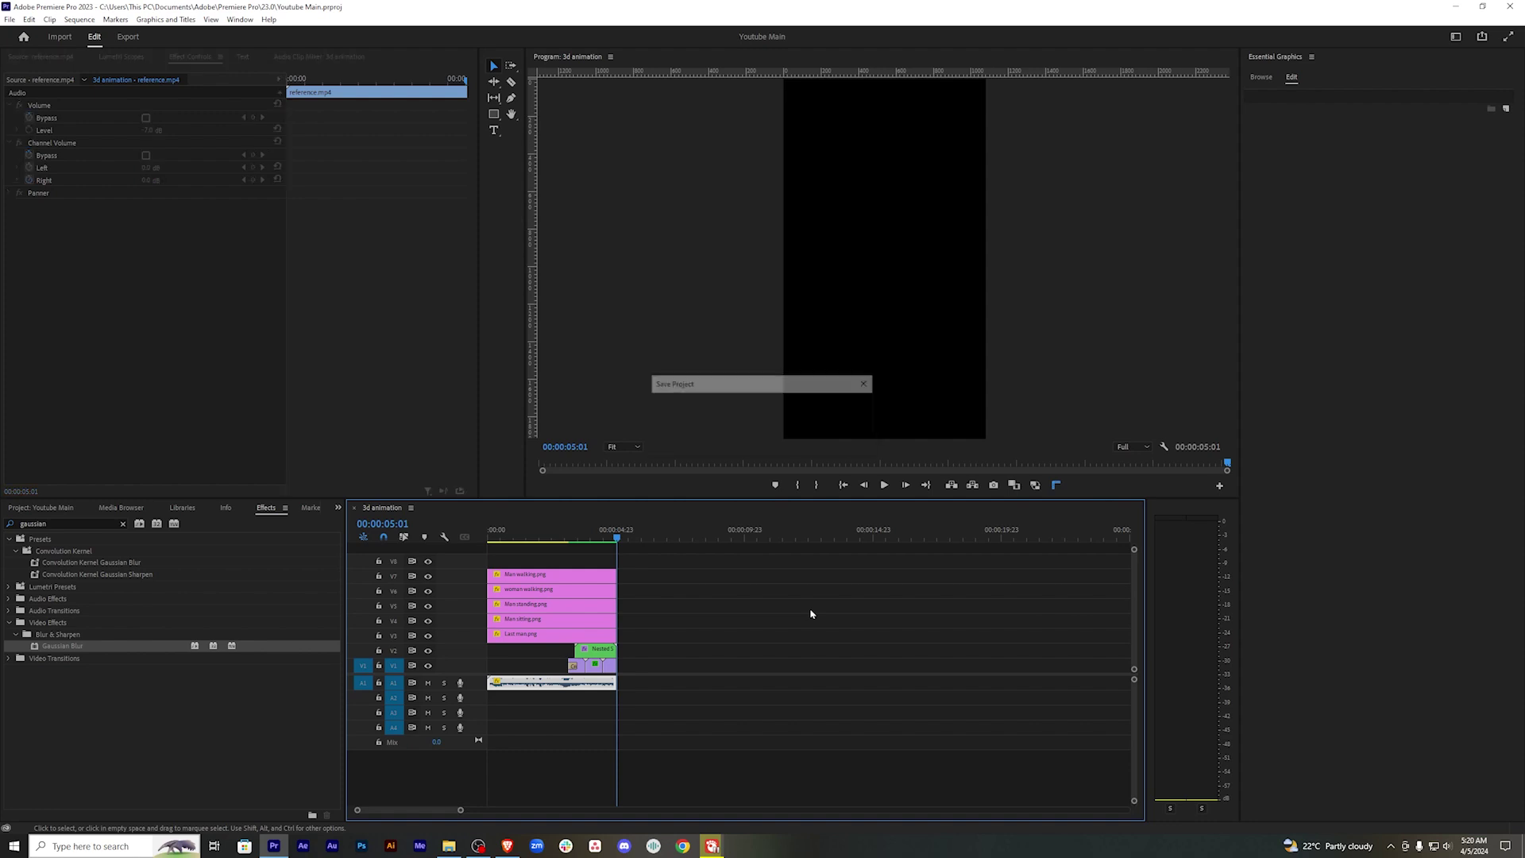
key("minus")
key("equal")
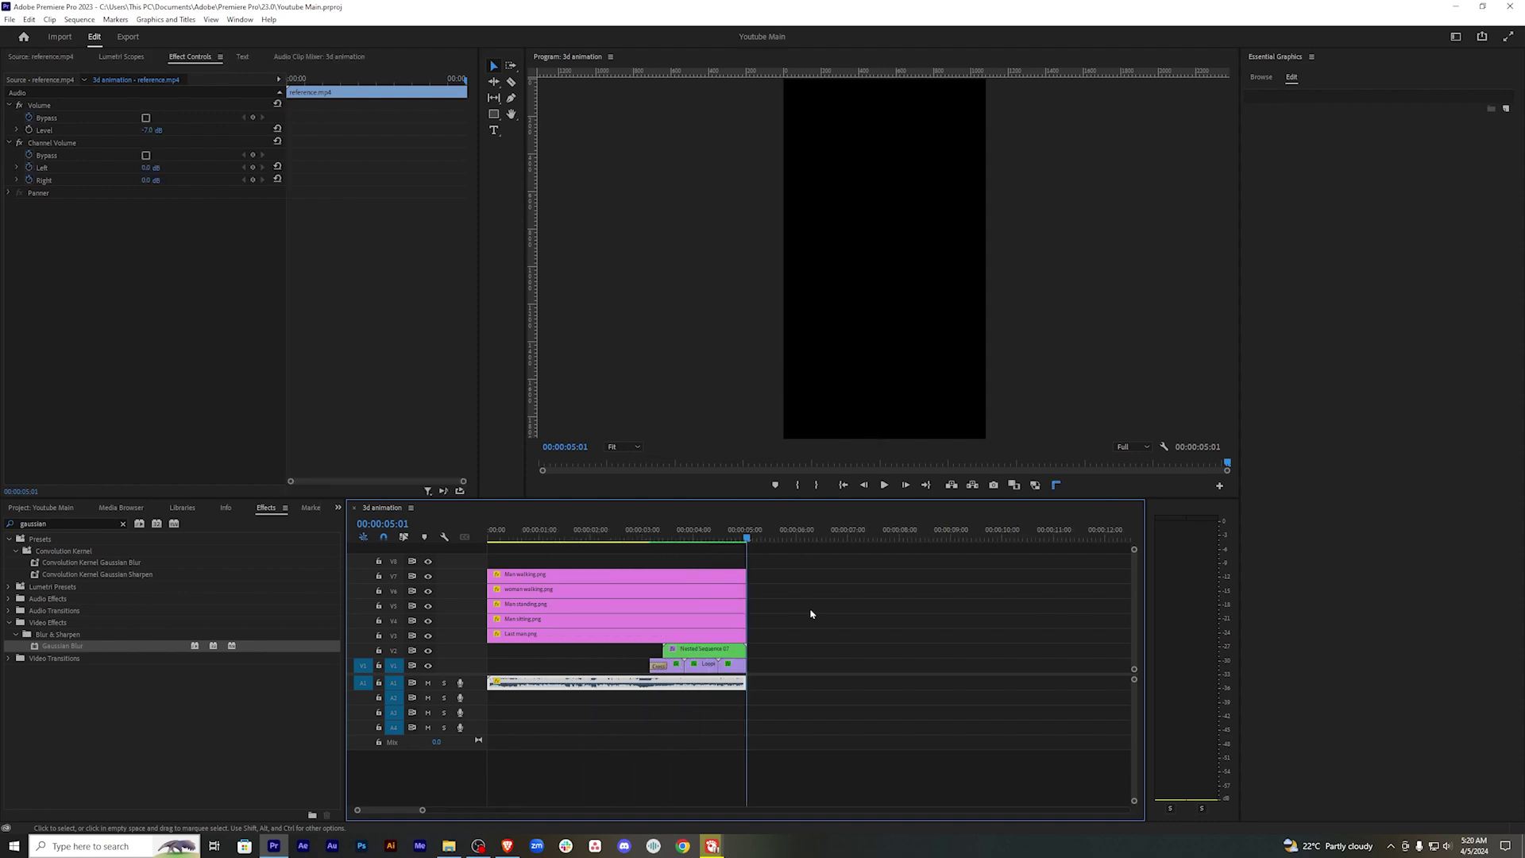